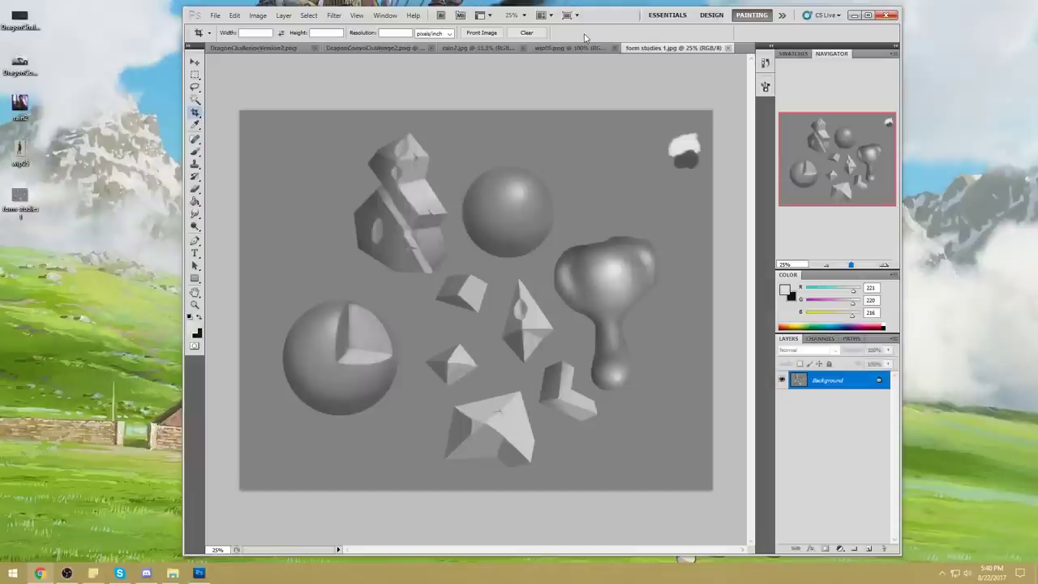
- Look through the open dragon, rain2 and wip05 paintings and return to the form studies image
left_click(251, 48)
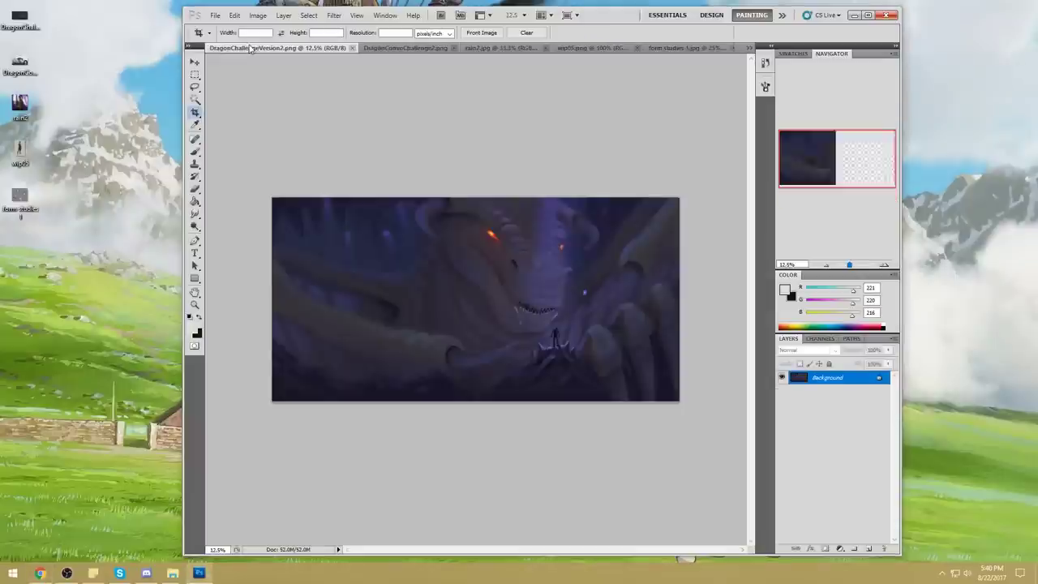
left_click(388, 49)
left_click(478, 49)
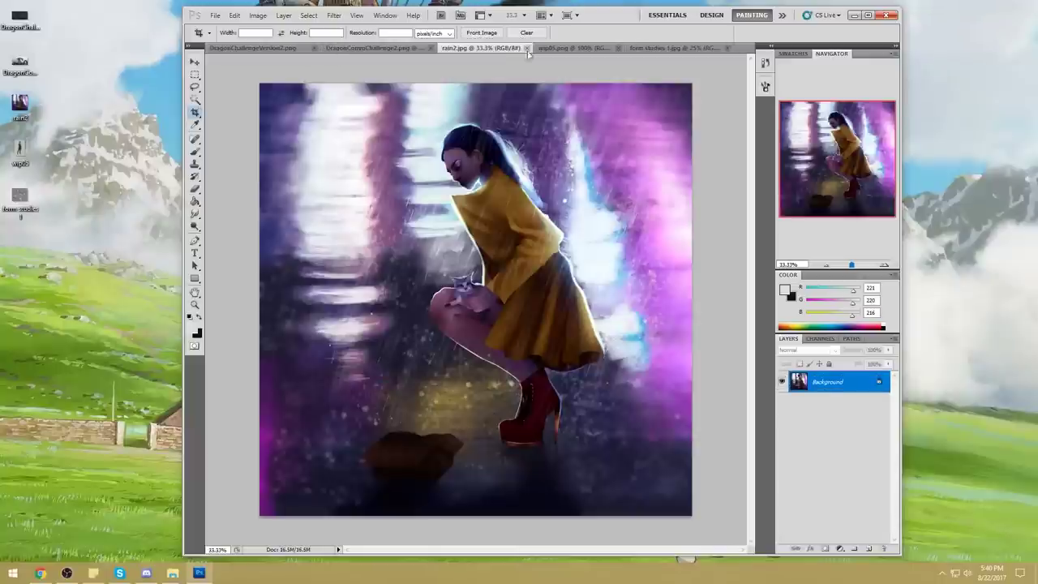
left_click(570, 49)
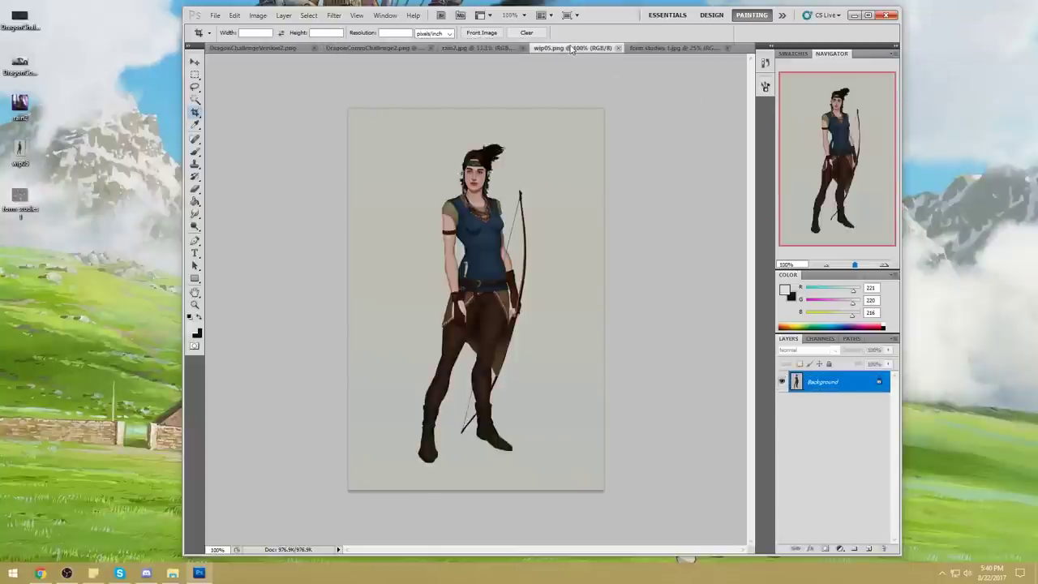
left_click(648, 49)
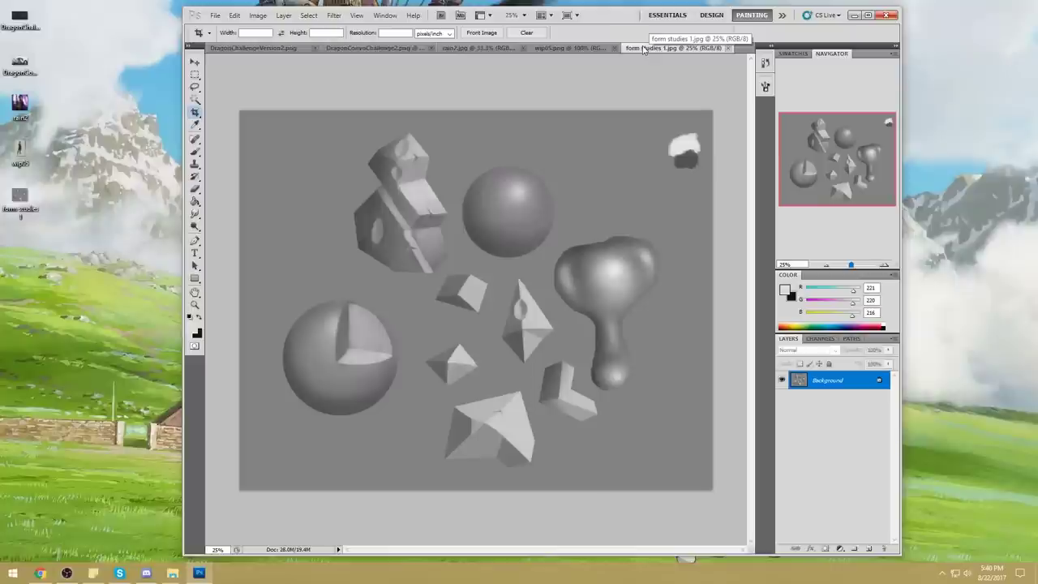
- Fully desaturate the form studies image with a Hue/Saturation adjustment
key("ctrl+u")
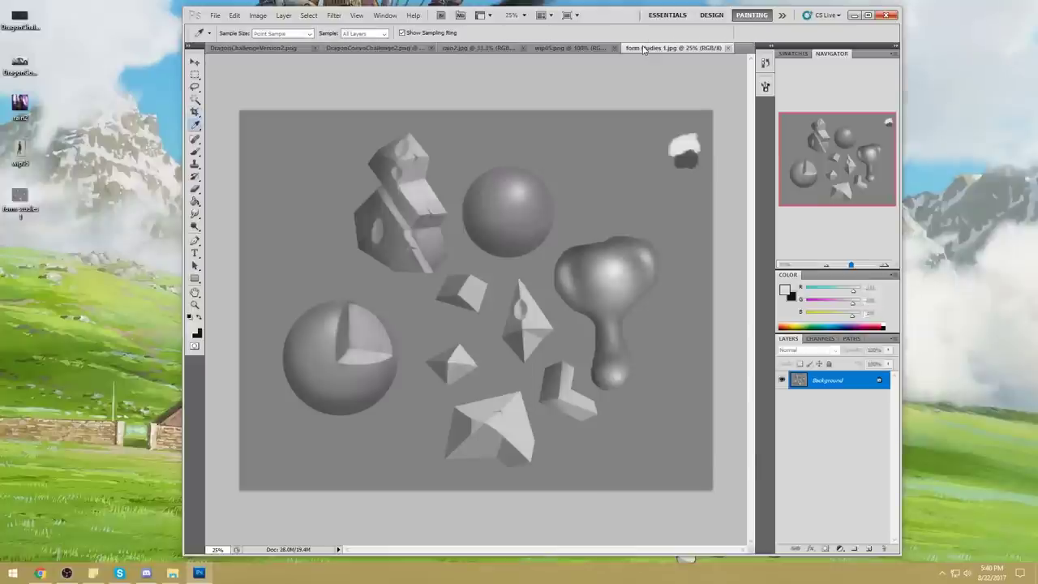
left_click_drag(783, 369, 662, 374)
left_click(890, 286)
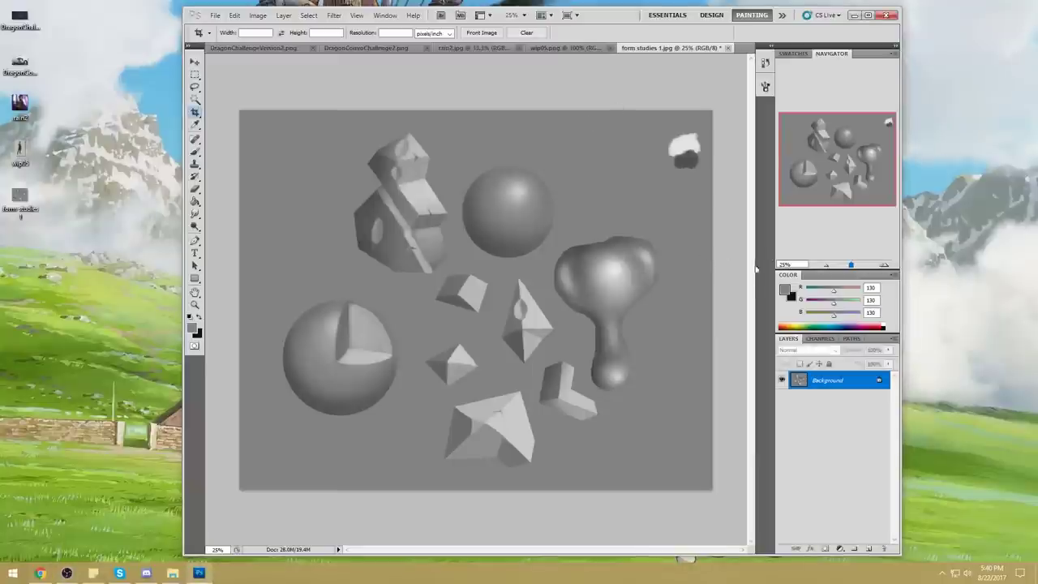
- Inspect the dark tones at the blob's upper edge and lower end with the foreground Color Picker
left_click(784, 289)
left_click_drag(746, 95, 795, 102)
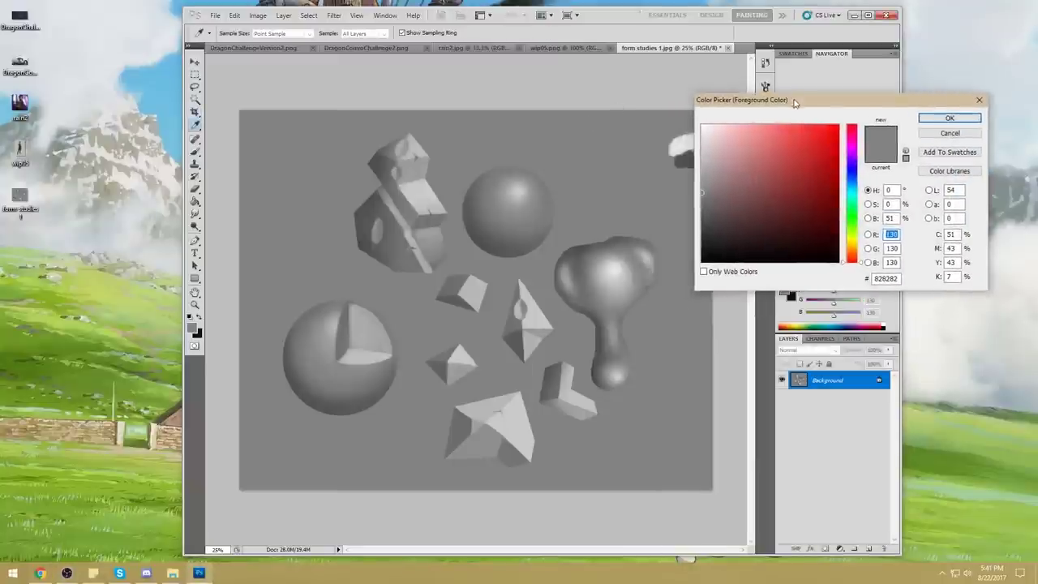
left_click(606, 240)
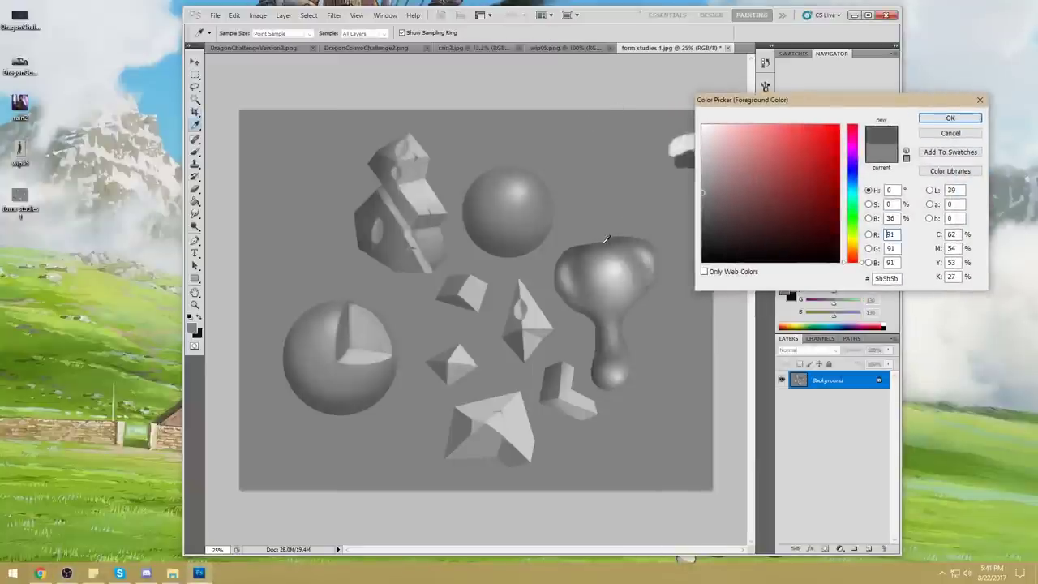
left_click(597, 375)
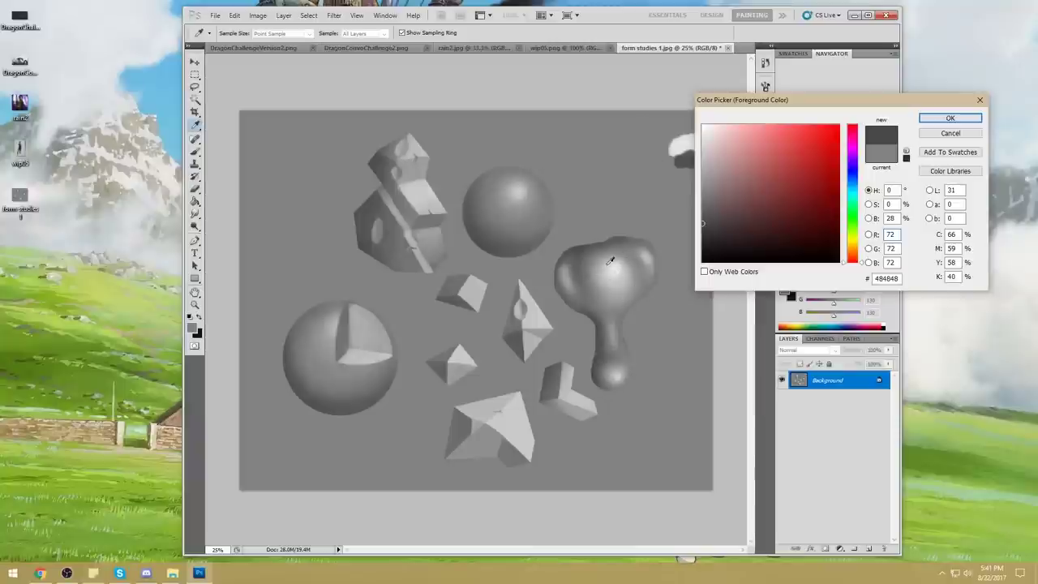
left_click(935, 138)
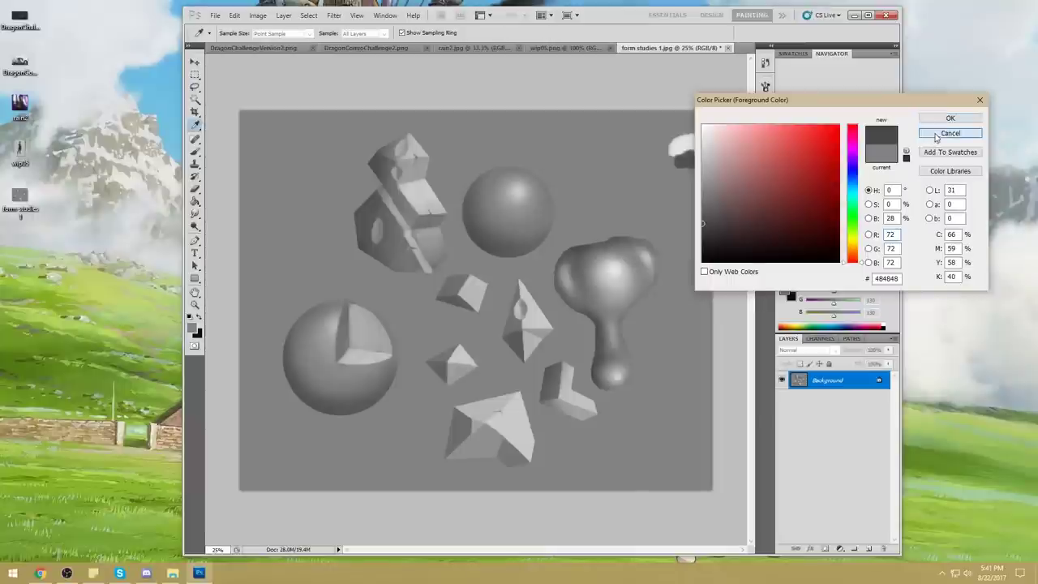
- Try to select the grey background around the forms with the Magic Wand at a tolerance of 60
left_click(197, 99)
left_click(619, 215)
left_click(302, 32)
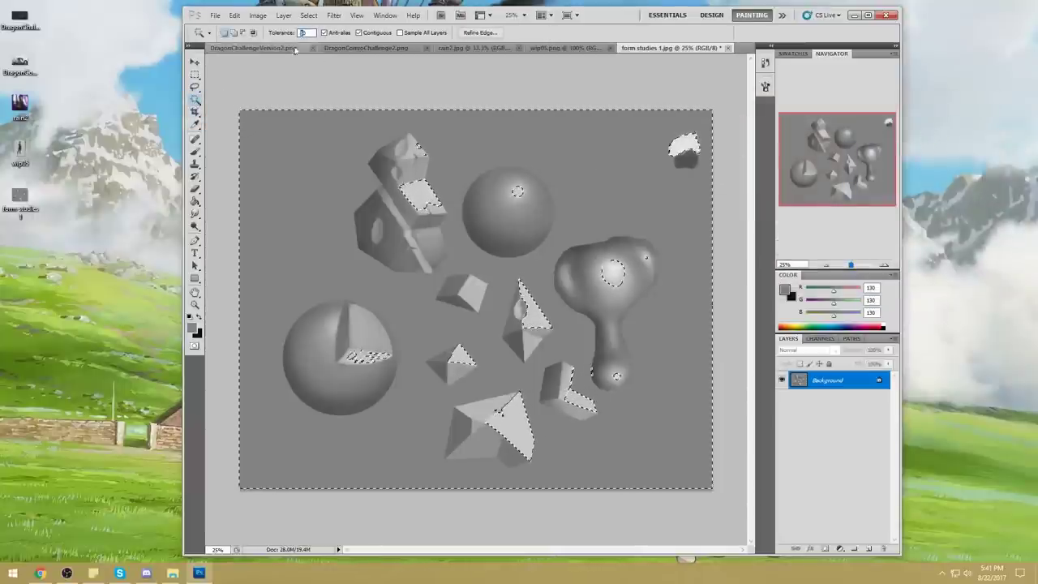
type("60")
left_click(341, 86)
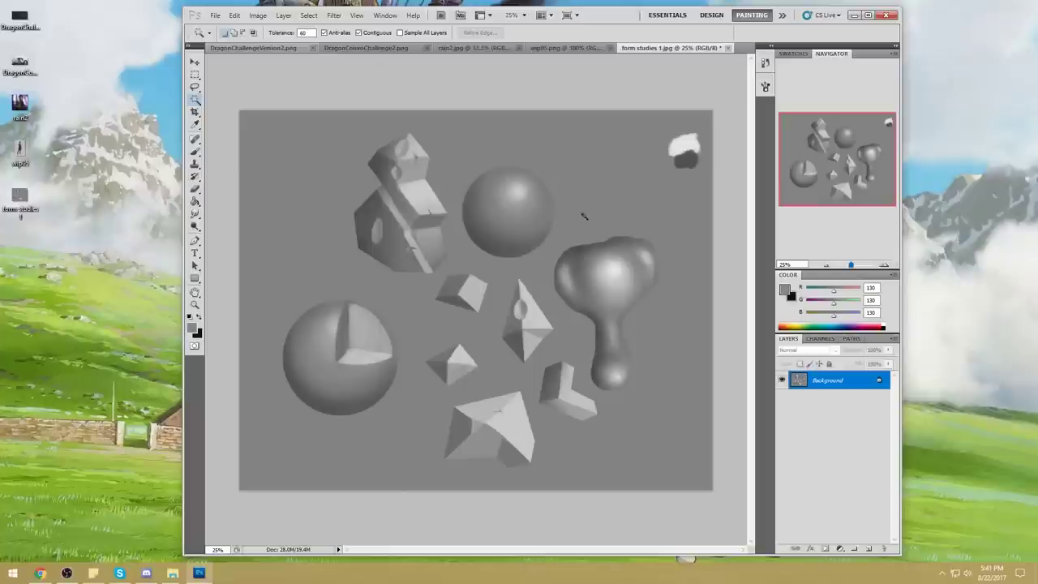
left_click(637, 233)
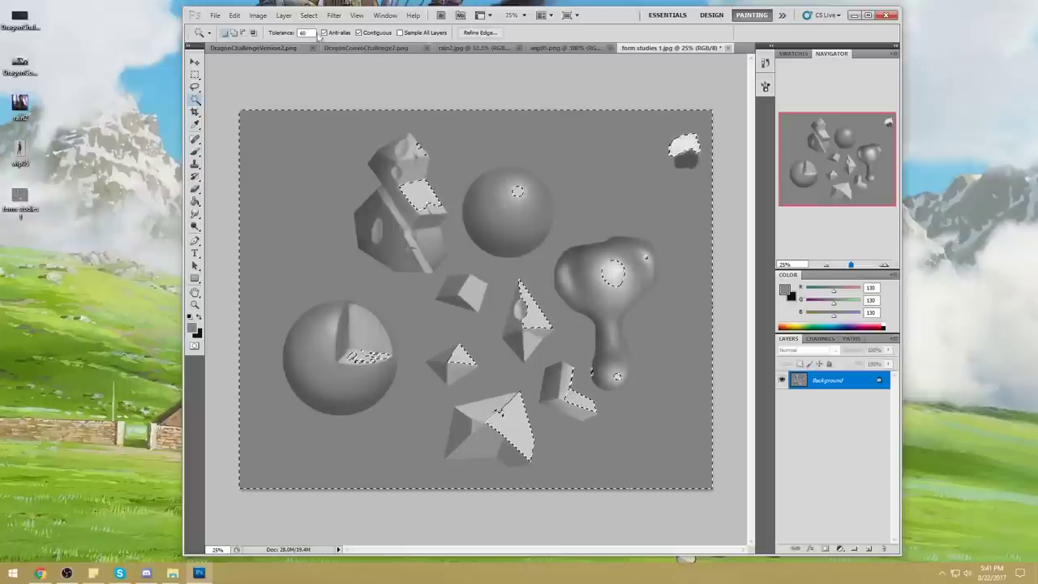
- Try Magic Wand selections of the grey background at tolerances of 1 and 4
type("1")
left_click(601, 198)
key("shift")
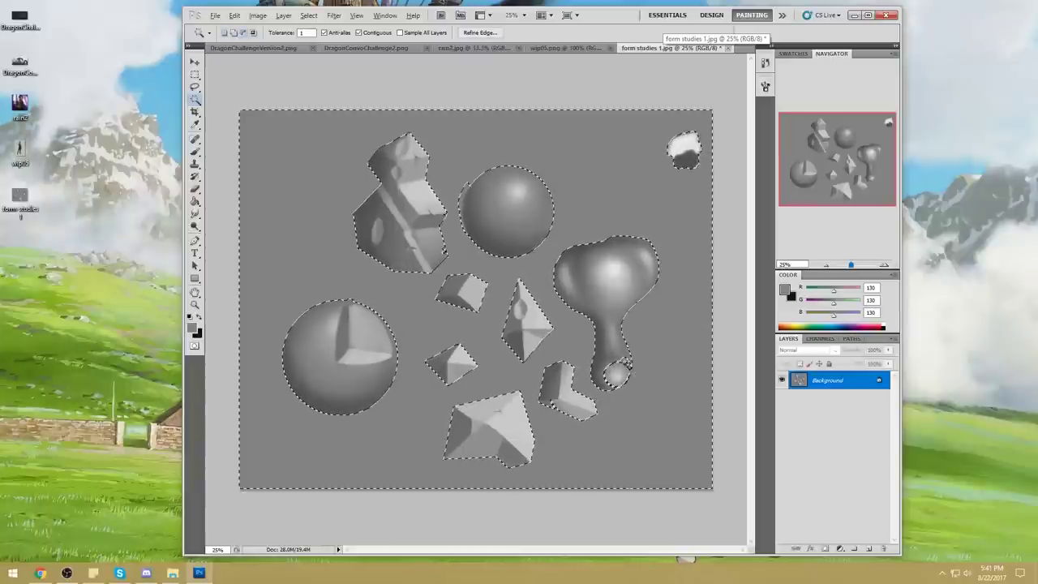
left_click_drag(311, 33, 261, 49)
type("4")
key("ctrl+d")
- Select the grey background with the Magic Wand at tolerance 1 and clean up the selection at the blob's lower end with the Lasso
type("1")
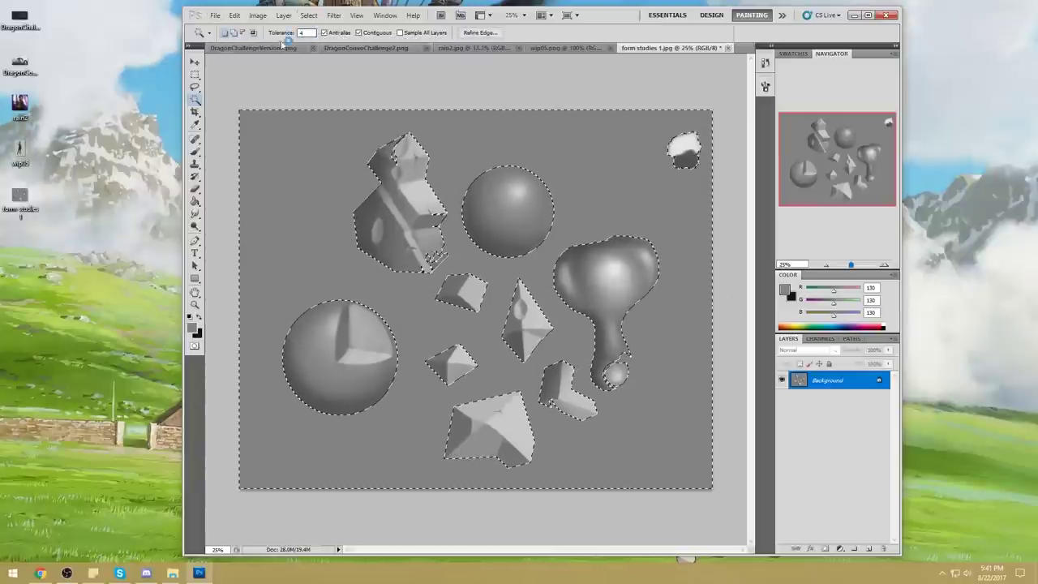
key("ctrl+d")
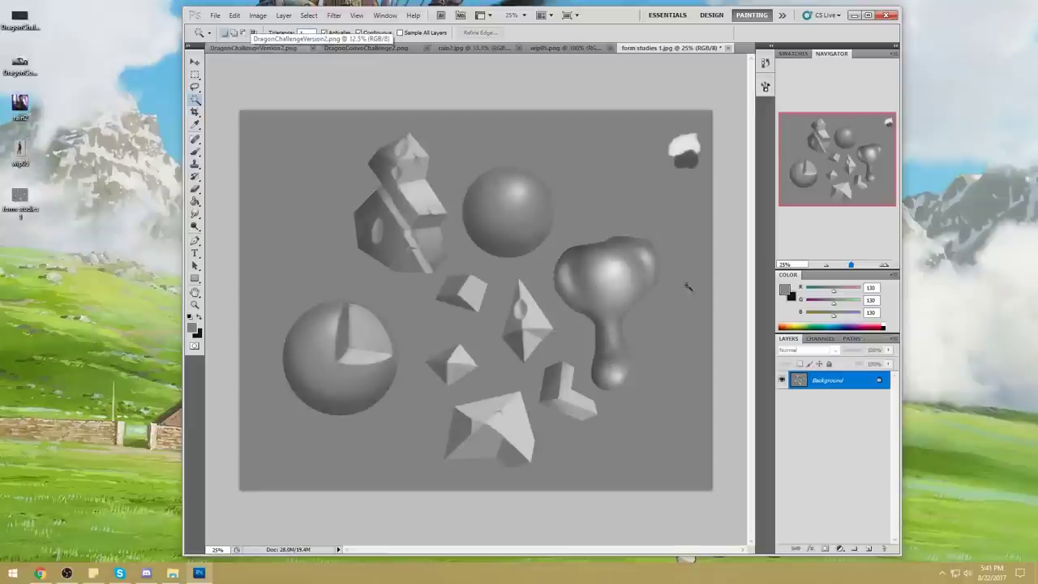
key("l")
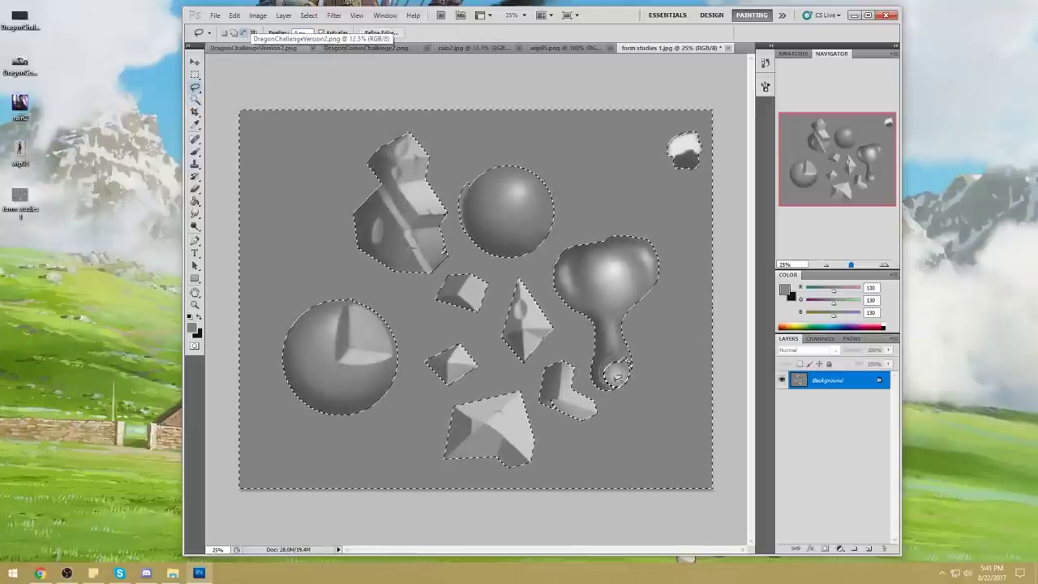
left_click_drag(618, 377, 613, 379)
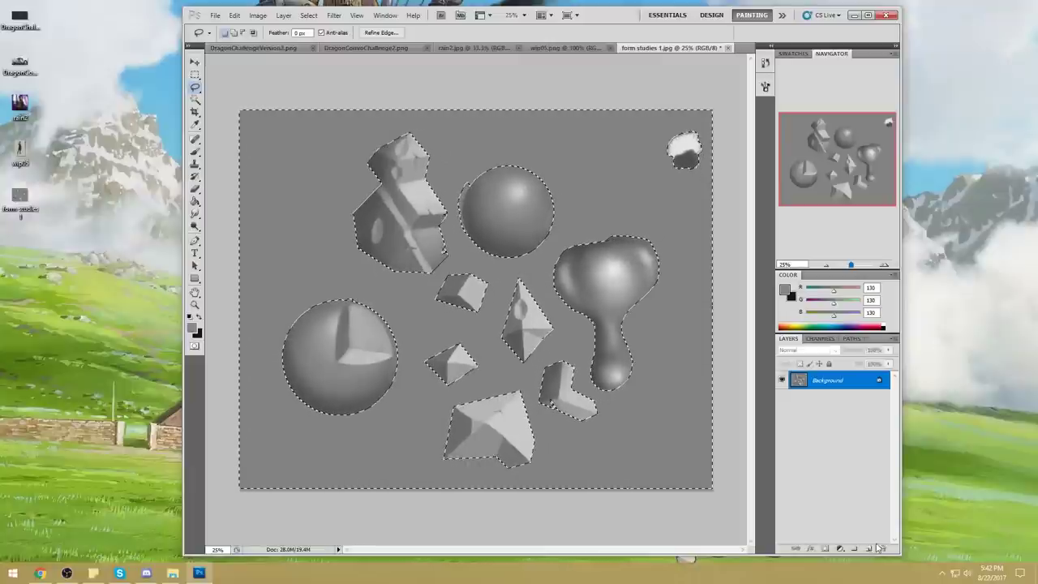
- On a new layer, fill the inverted selection of all forms with the foreground grey and deselect
key("w")
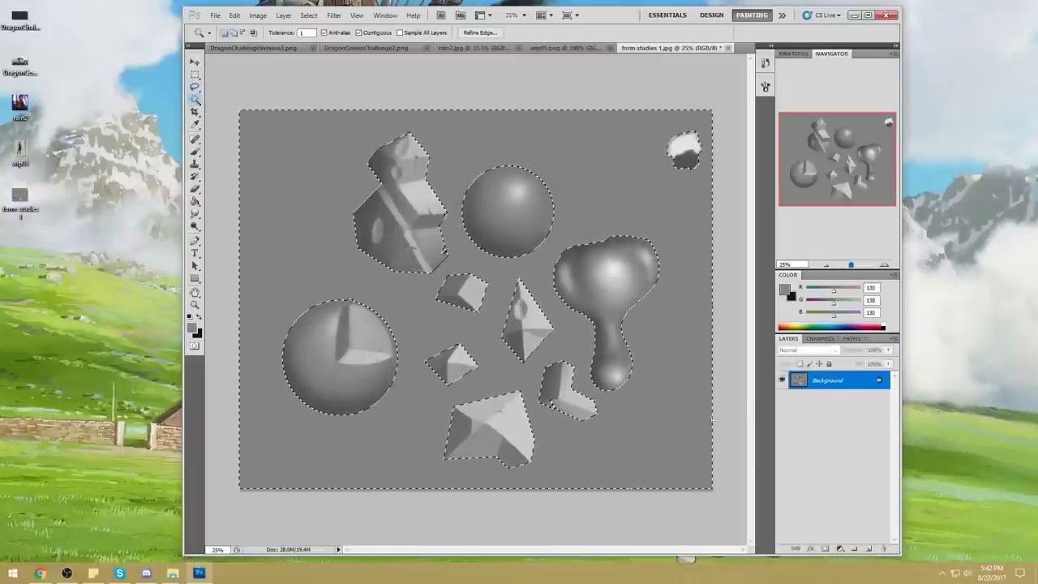
left_click(870, 545)
key("m")
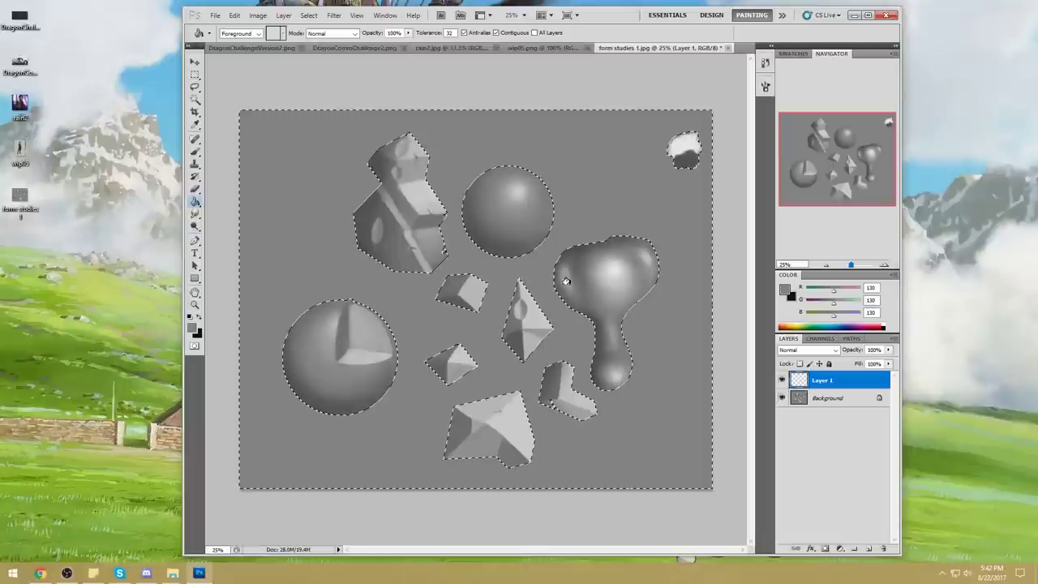
key("g")
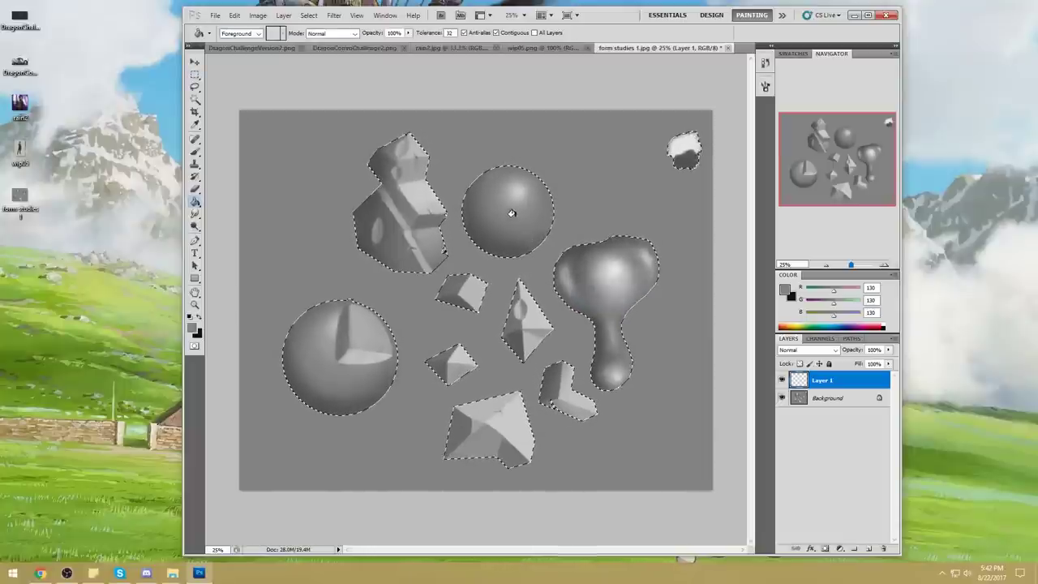
left_click(558, 302)
key("m")
right_click(659, 267)
left_click(677, 274)
- Check Layer 1's silhouettes by loading them as a selection, hide the layer and make the Background layer active without a selection
left_click(782, 381)
left_click(781, 381)
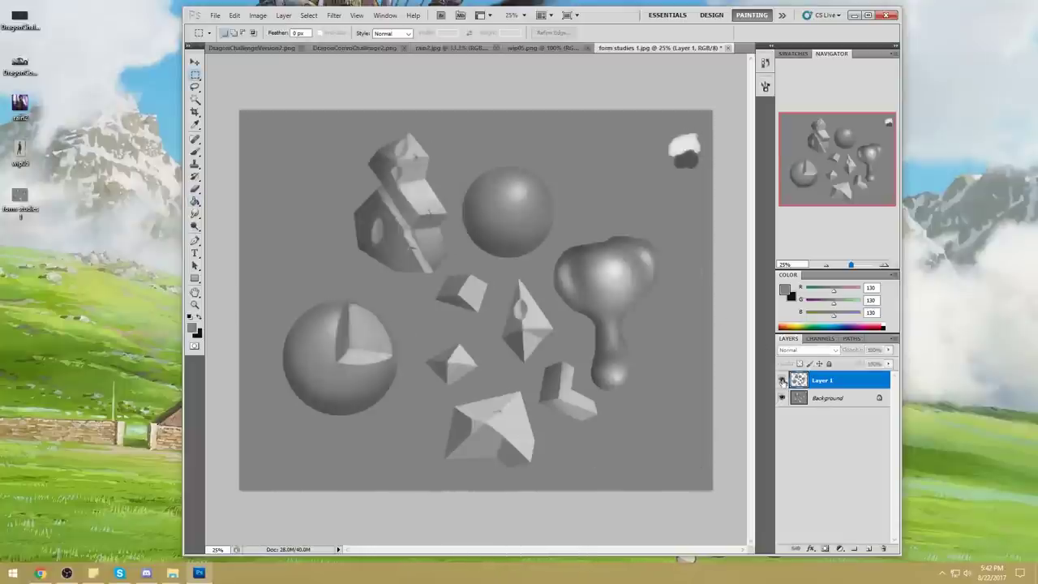
left_click(803, 380, "ctrl")
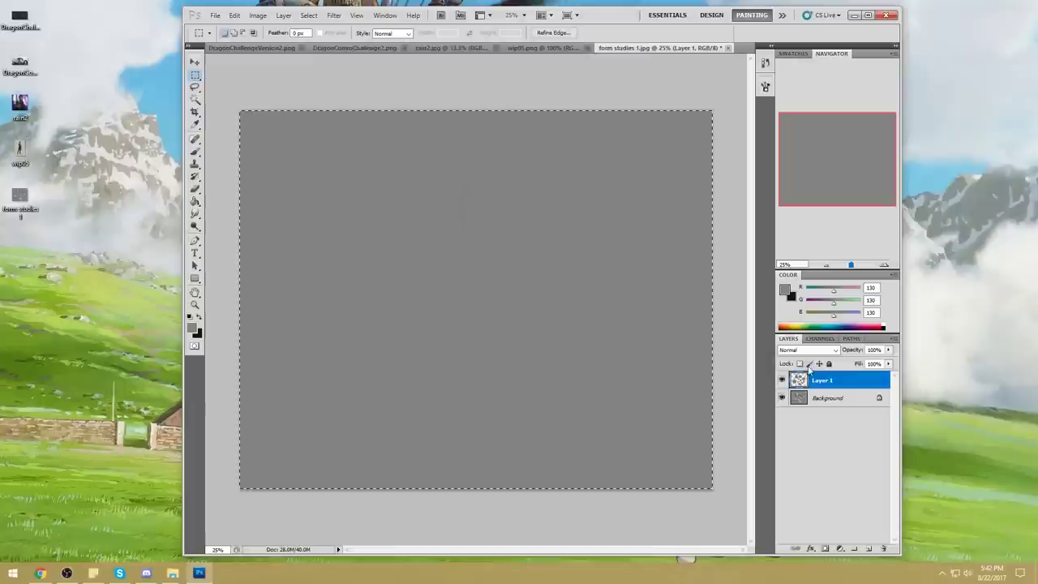
key("v")
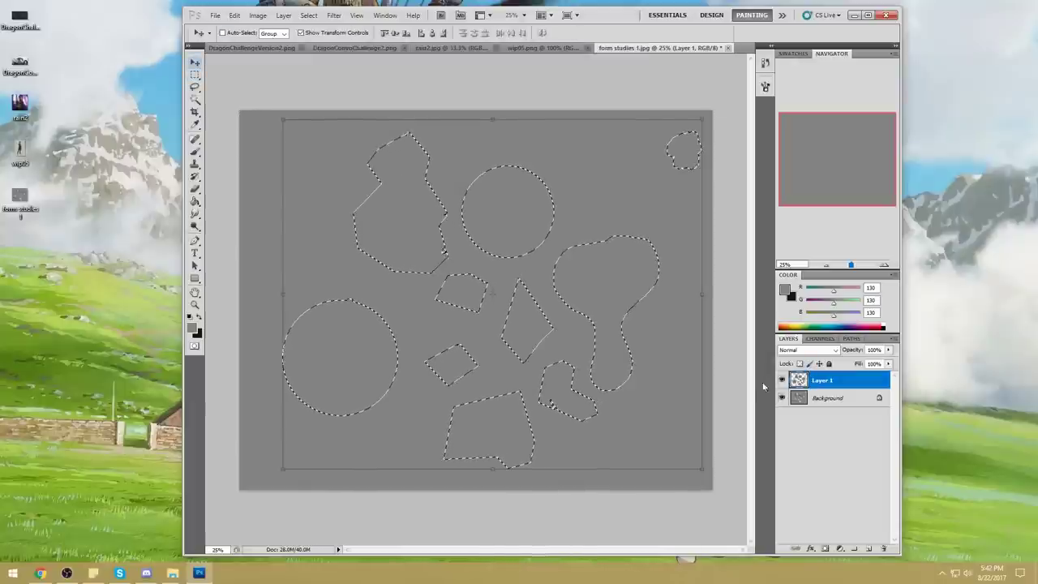
left_click(782, 380)
left_click(827, 398)
key("ctrl+d")
- Set the brush to 1100 px at 14% opacity and sample a light grey from the blob's highlight area
key("b")
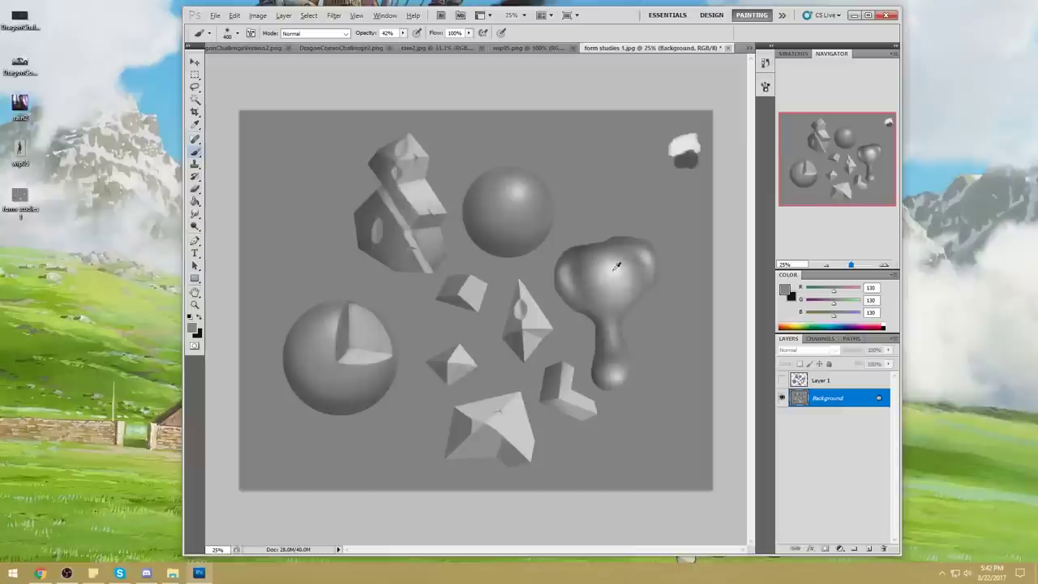
left_click(616, 261, "alt")
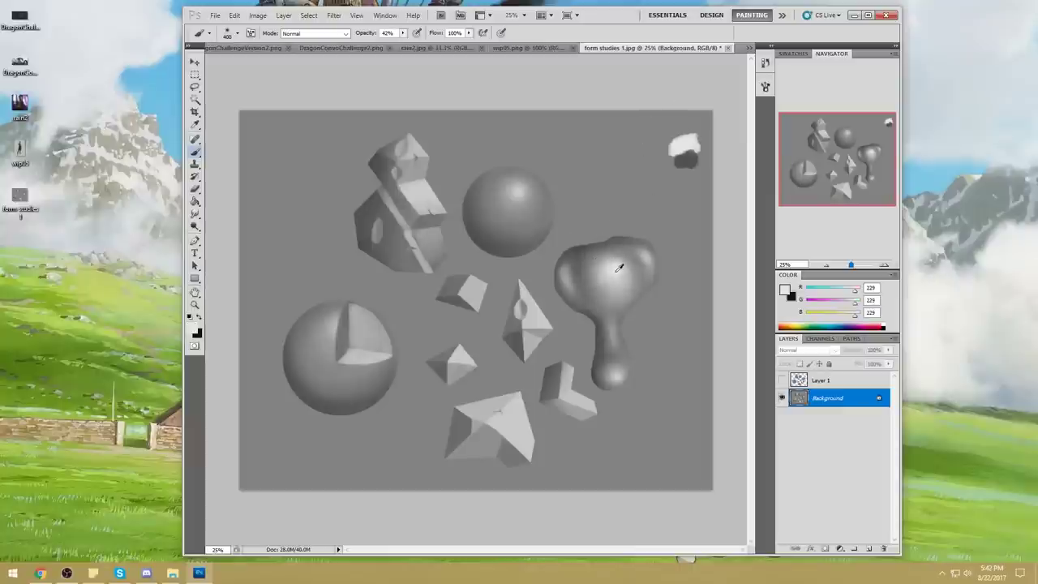
left_click(626, 279, "alt")
key("bracketright")
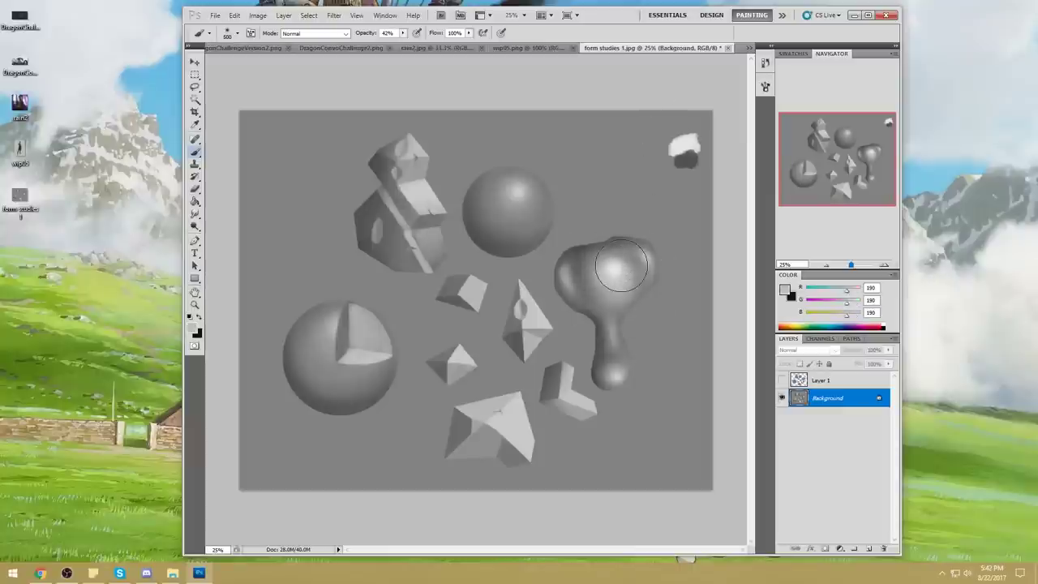
left_click(403, 33)
left_click_drag(403, 44, 388, 44)
key("bracketright")
key("bracketright")
key("bracketright")
key("bracketright")
key("bracketright")
key("bracketright")
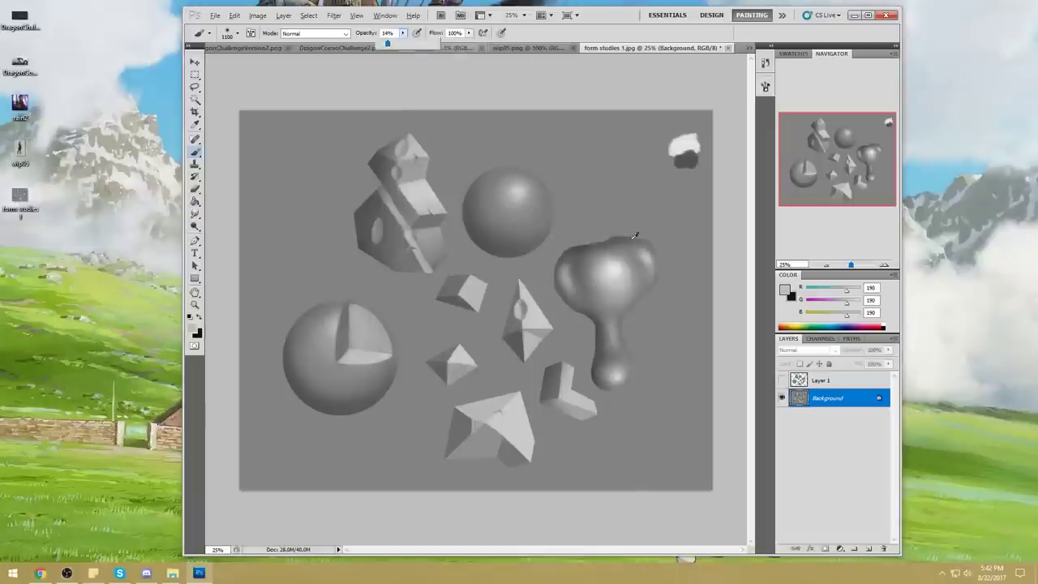
left_click(625, 271, "alt")
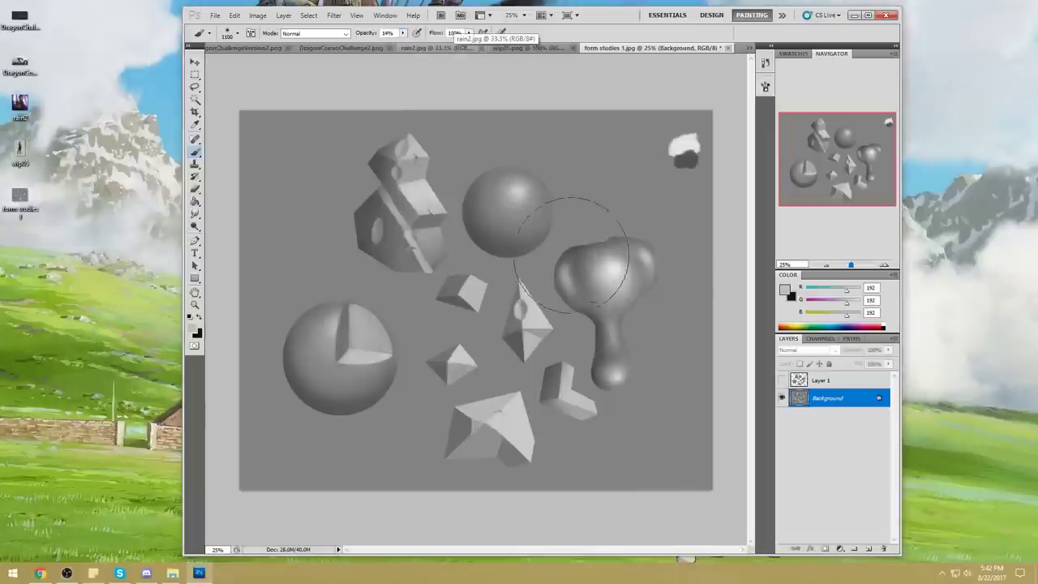
- Restrict the silhouette selection to the blob by subtracting the other forms with the Lasso, and hide the selection edges
key("l")
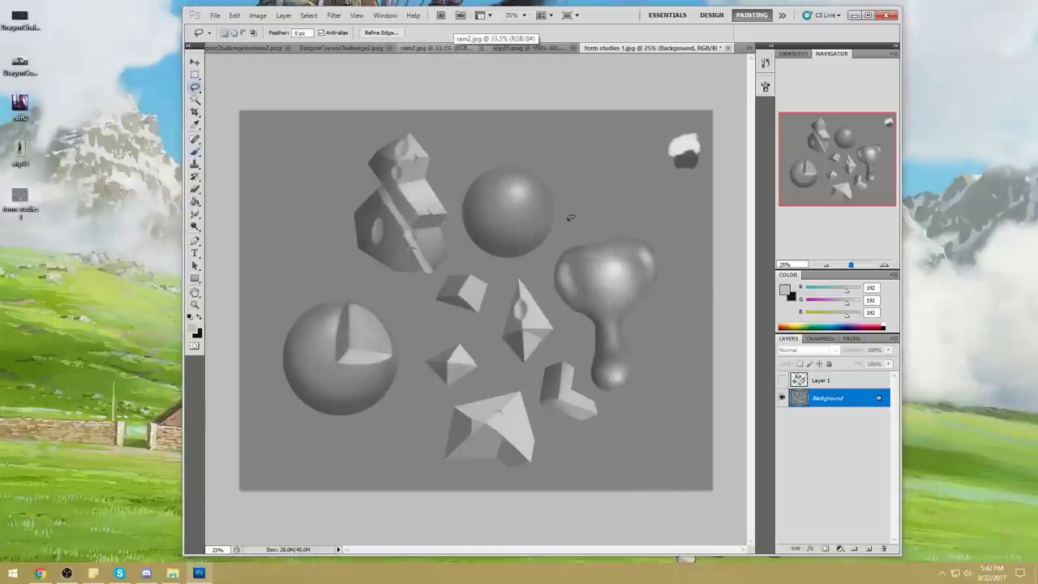
left_click_drag(571, 216, 548, 284)
mouse_move(584, 367)
left_mouse_down()
mouse_move(384, 485)
mouse_move(304, 123)
mouse_move(585, 166)
left_mouse_up()
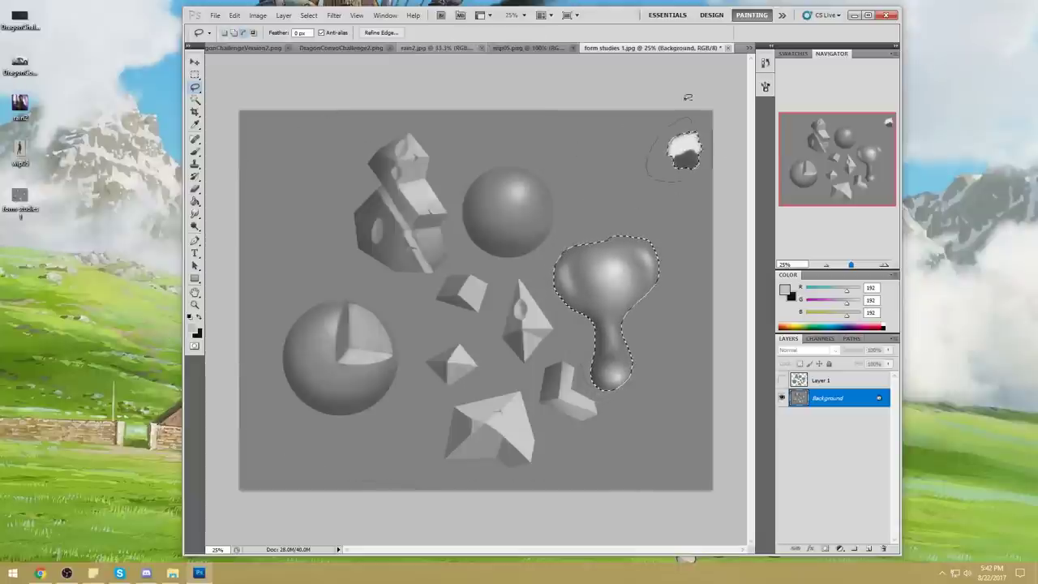
key("ctrl+h")
- Lighten the blob with soft brush strokes in a light grey sampled from its highlight
key("b")
left_click(621, 258, "alt")
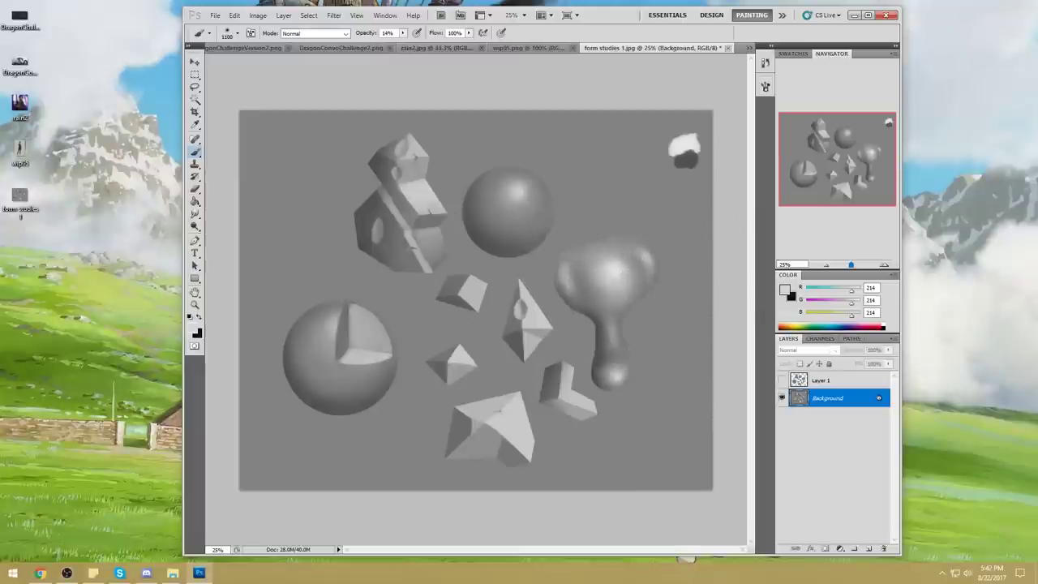
key("alt+Tab")
left_click(729, 216)
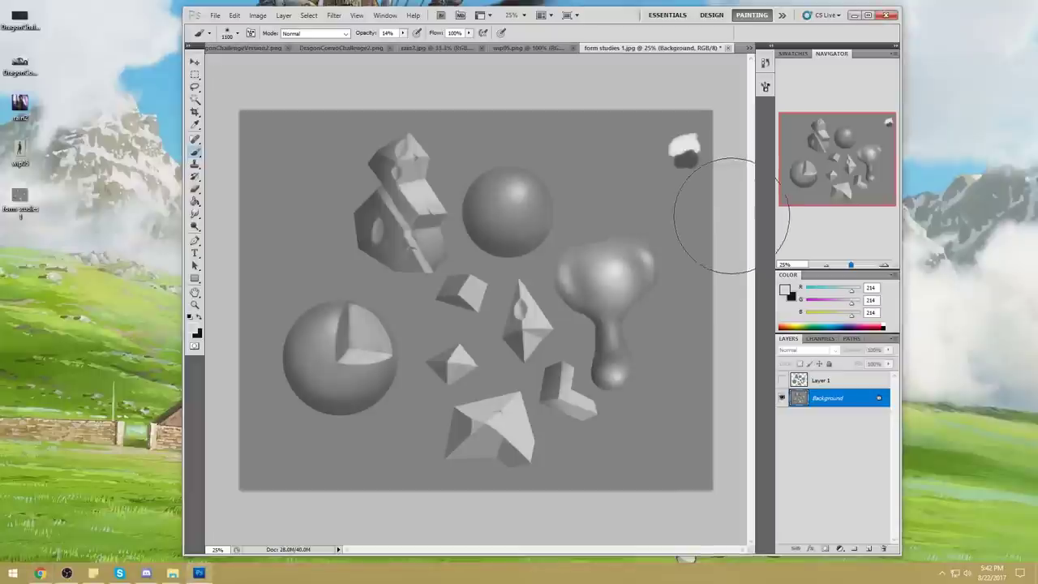
- Darken the blob's neck and shaded areas with a dark grey sampled from it, using a 600 px brush at 30% opacity
key("bracketleft")
key("bracketleft")
key("bracketleft")
key("bracketleft")
key("bracketleft")
key("bracketleft")
left_click(590, 331, "alt")
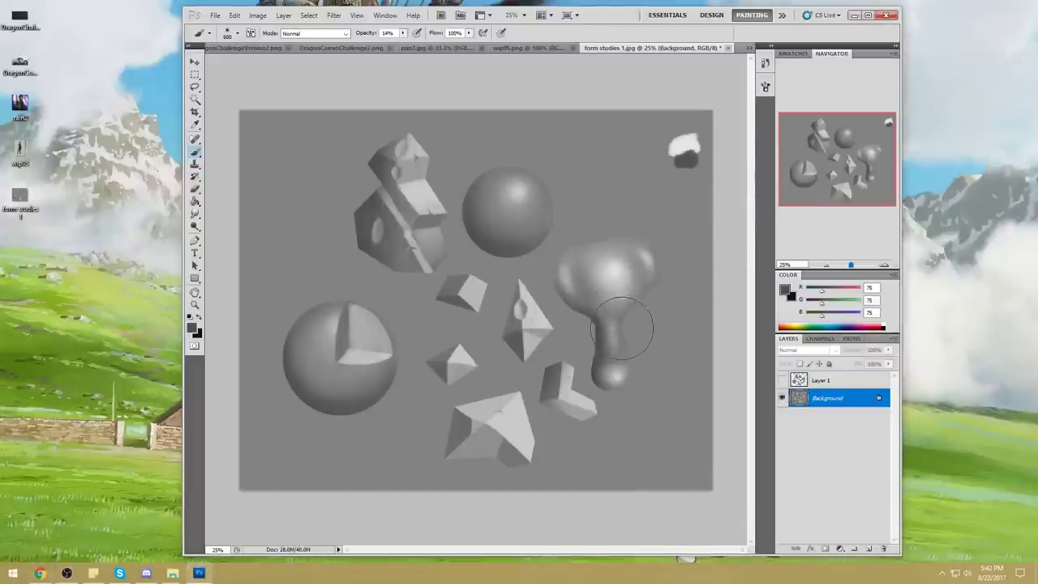
left_click_drag(403, 33, 414, 47)
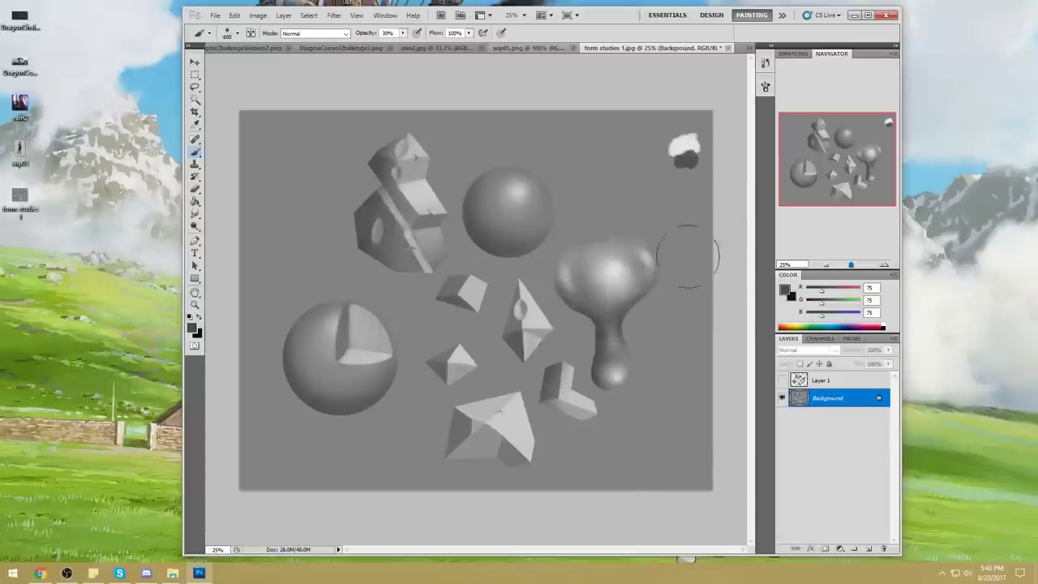
- Retouch the highlight on the blob's lower bulb with light greys sampled from it, at 30% brush opacity
left_click(618, 374, "alt")
left_click_drag(620, 359, 604, 365)
left_click(620, 372, "alt")
left_click(620, 372, "alt")
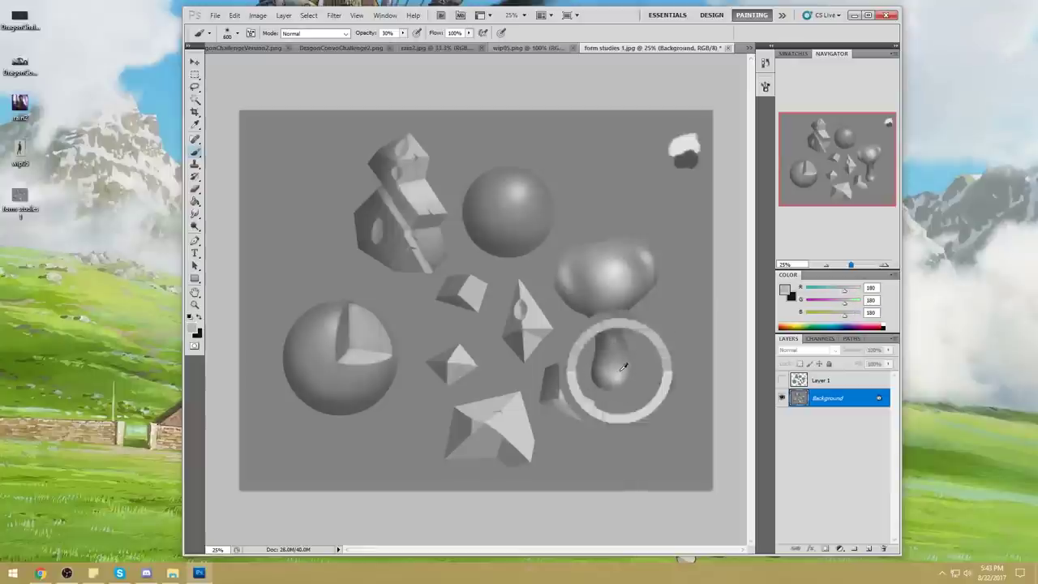
mouse_move(619, 372)
left_mouse_down()
mouse_move(614, 382)
mouse_move(604, 364)
mouse_move(607, 373)
left_mouse_up()
- Darken the blob's neck and lower bulb with a dark grey sampled from the neck
left_click(603, 365, "alt")
left_click(609, 363, "alt")
left_click(616, 347, "alt")
left_click(603, 324, "alt")
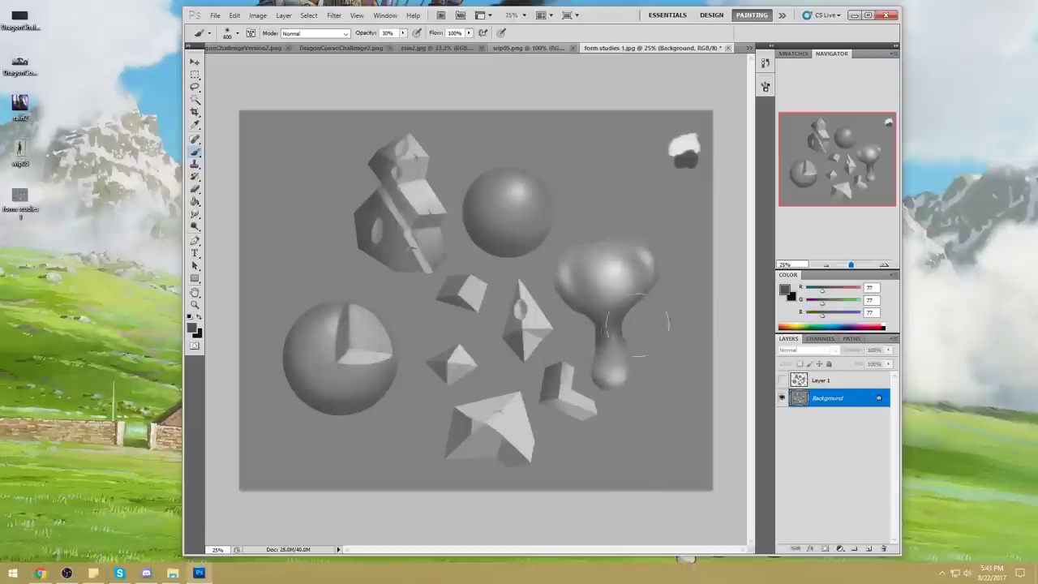
mouse_move(643, 351)
left_mouse_down()
mouse_move(576, 372)
mouse_move(621, 394)
mouse_move(637, 344)
left_mouse_up()
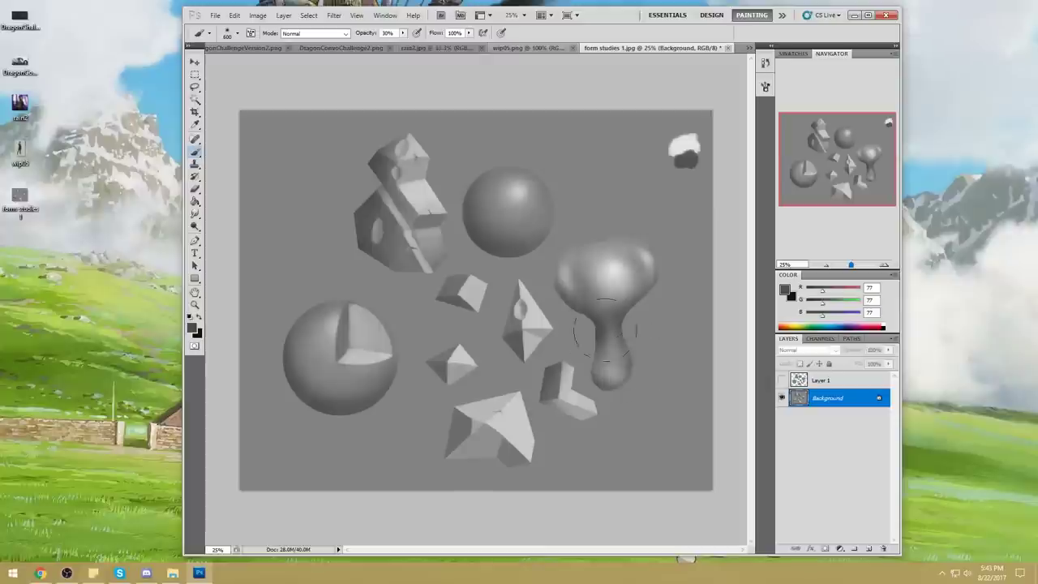
- Set the brush opacity to 40% and rework the lower bulb's highlight and shading with greys sampled from the blob
left_click(620, 263, "alt")
left_click_drag(402, 33, 408, 45)
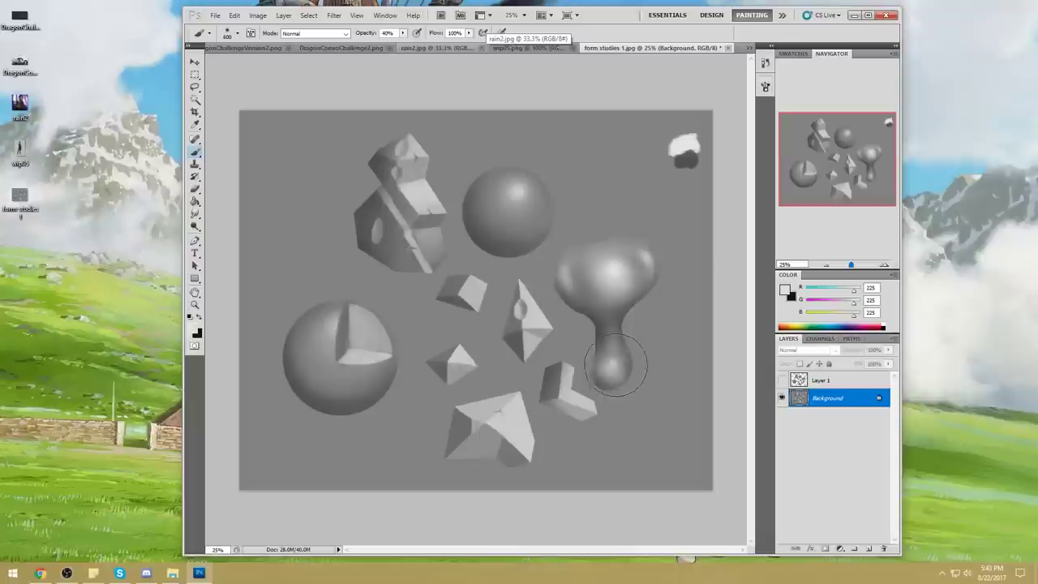
left_click(616, 358, "alt")
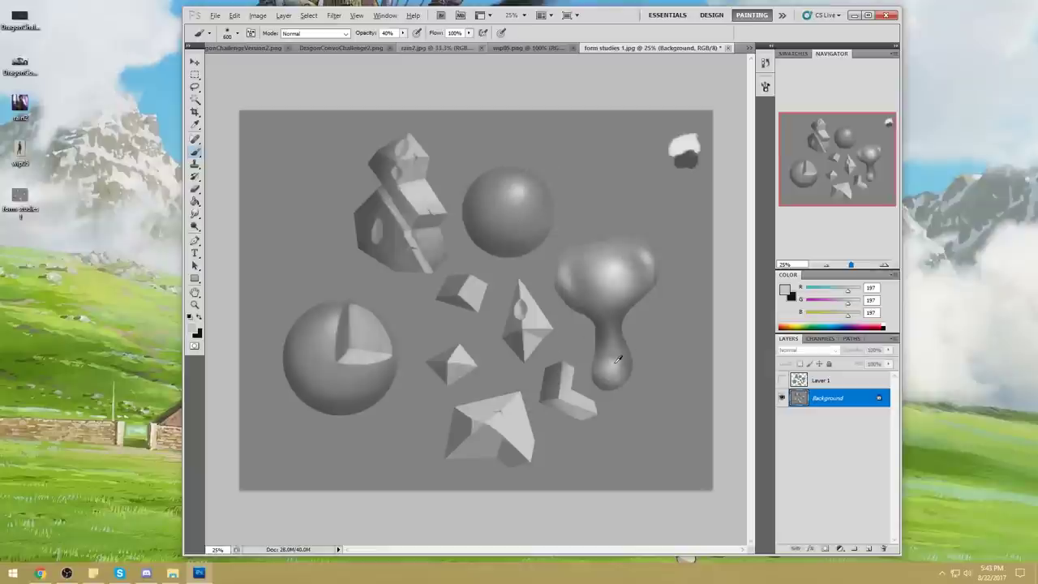
left_click(614, 376, "alt")
left_click(605, 377, "alt")
left_click(603, 373, "alt")
left_click(609, 365, "alt")
left_click(613, 362, "alt")
left_click(615, 344, "alt")
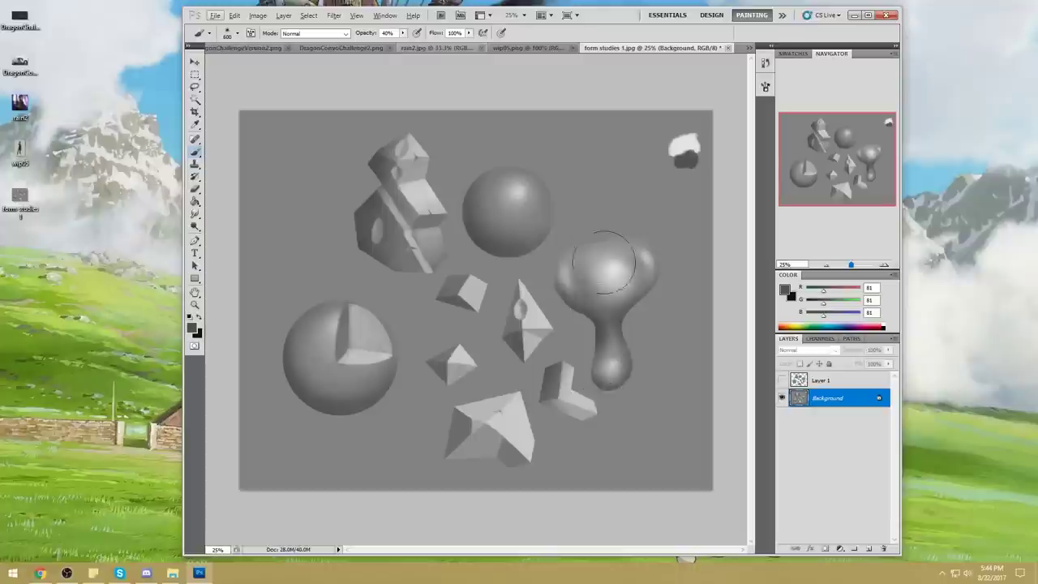
- Rework the central highlight on the blob's upper mass with light greys sampled around it
left_click(615, 259, "alt")
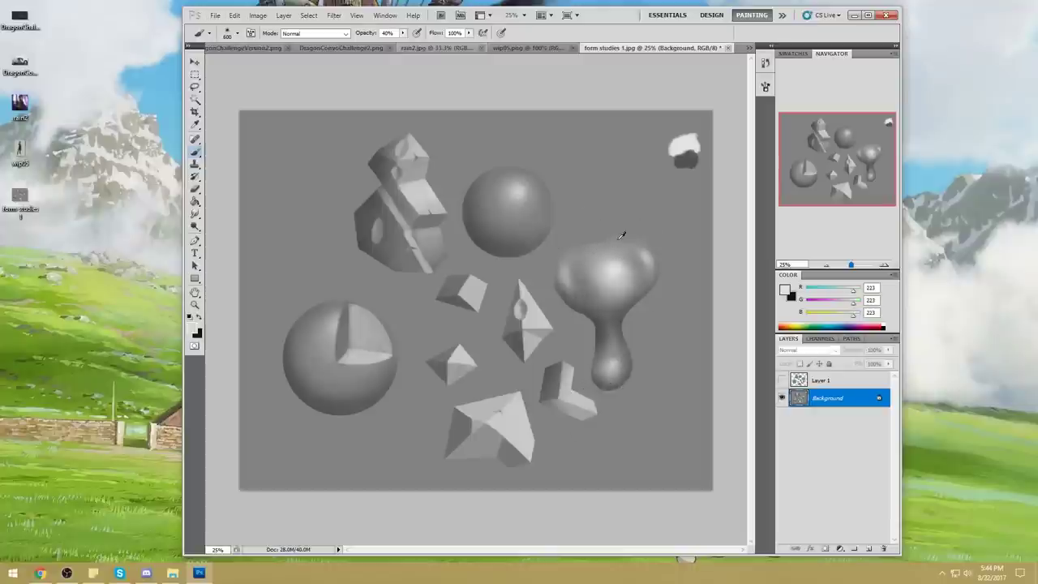
left_click(618, 236, "alt")
left_click(618, 266, "alt")
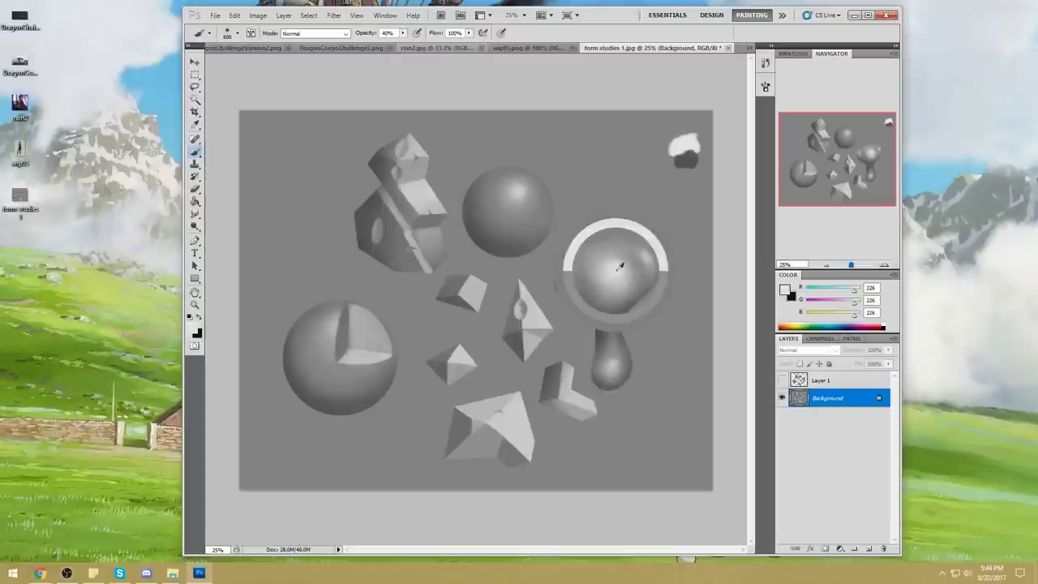
left_click(604, 270, "alt")
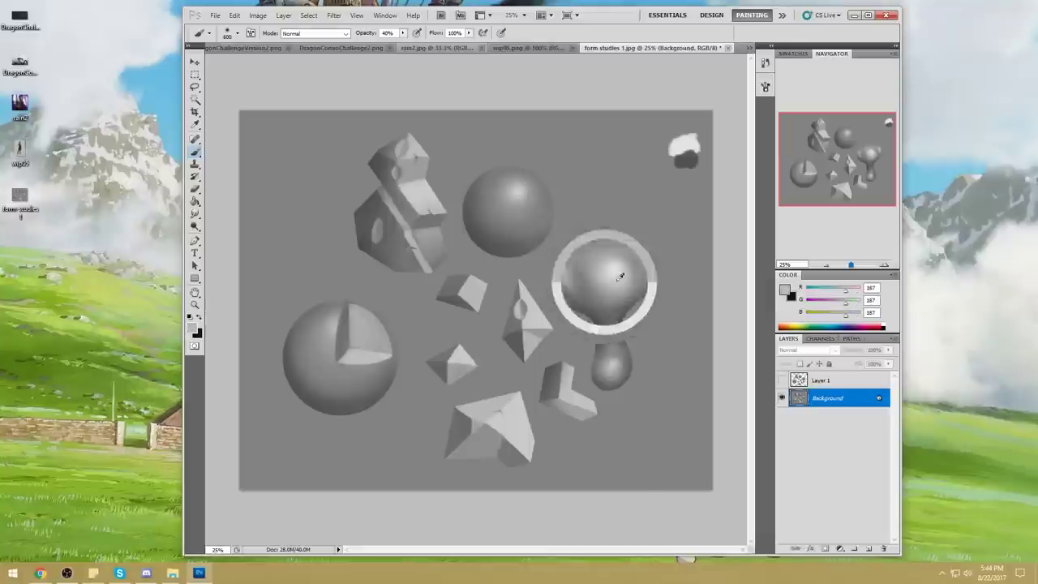
left_click(621, 268, "alt")
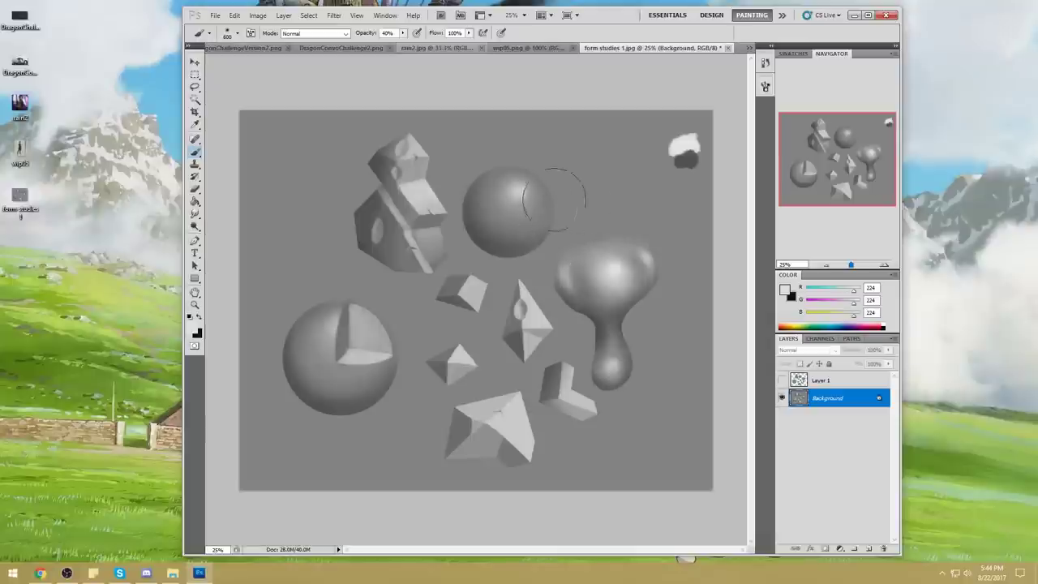
left_click(610, 266, "alt")
- Sample the sphere's light and dark greys for reference, and soften the blob's central highlight, setting the brush opacity to 28%
left_click(523, 190, "alt")
left_click_drag(523, 189, 524, 240)
left_click(512, 245, "alt")
mouse_move(626, 271)
left_mouse_down()
mouse_move(616, 288)
mouse_move(610, 272)
left_mouse_up()
left_click(402, 33)
left_click(632, 273, "alt")
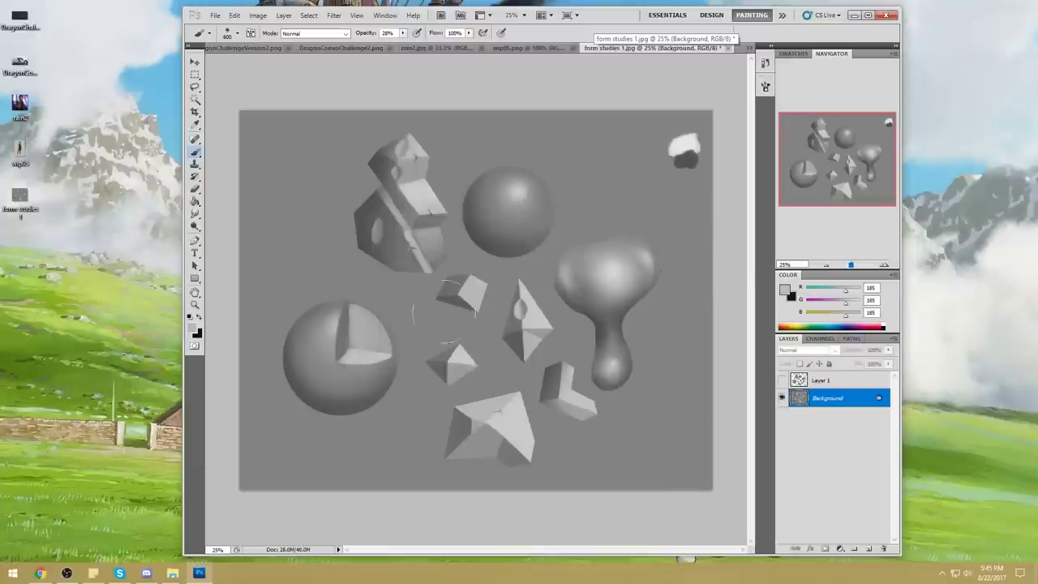
- Shade the blob's underside above the neck with a dark grey sampled there, enlarging the brush to 600 px
left_click(598, 316, "alt")
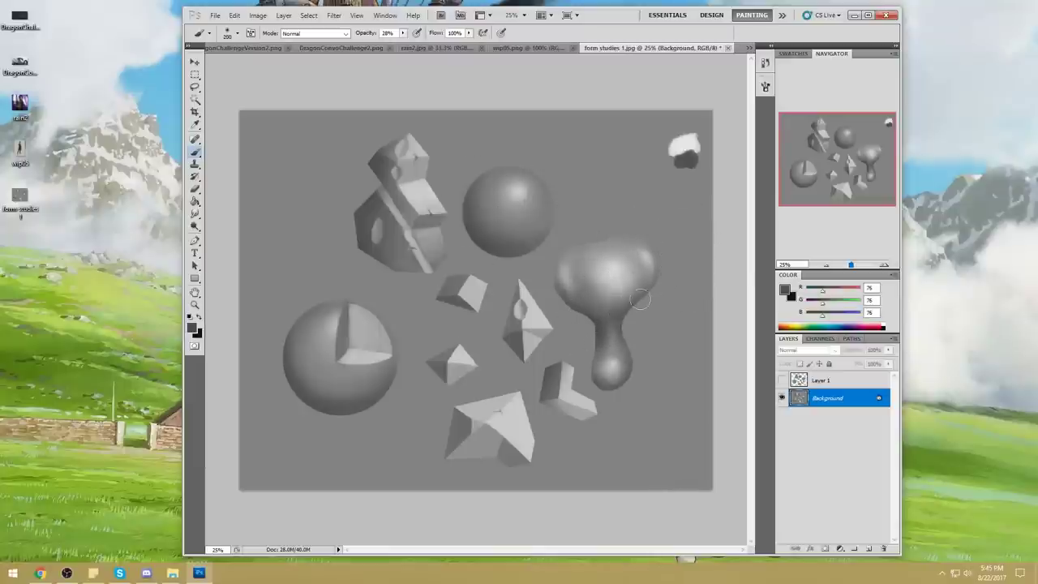
key("bracketright")
key("bracketright")
key("bracketright")
key("bracketright")
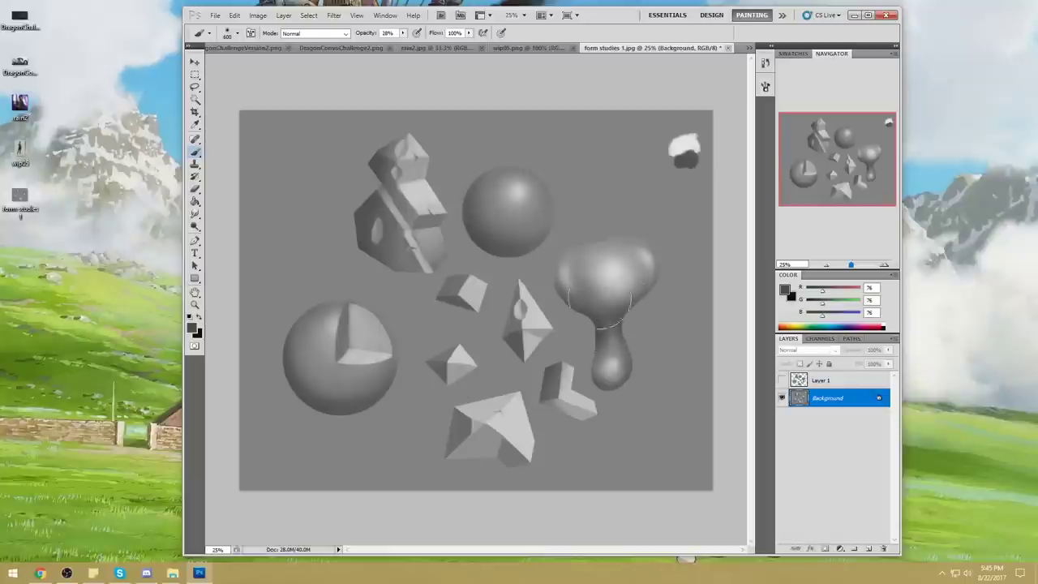
- Set the brush mode to Darken and tone down the highlights on the blob's upper lobes with greys sampled from them
left_click(332, 38)
left_click(320, 86)
left_click(626, 260, "alt")
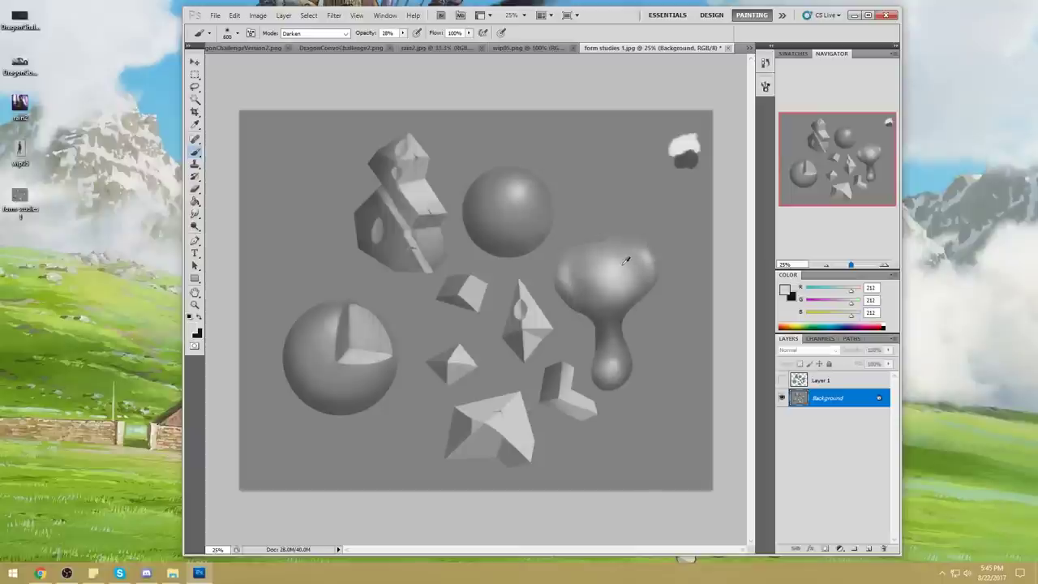
left_click(565, 273, "alt")
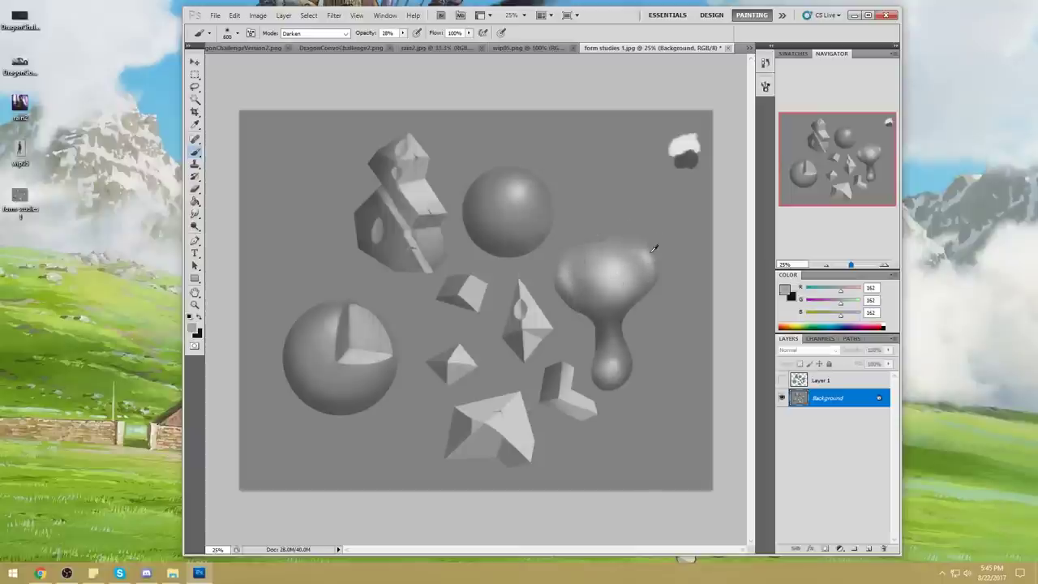
left_click(621, 270, "alt")
left_click(630, 271, "alt")
left_click(630, 255, "alt")
left_click(564, 265, "alt")
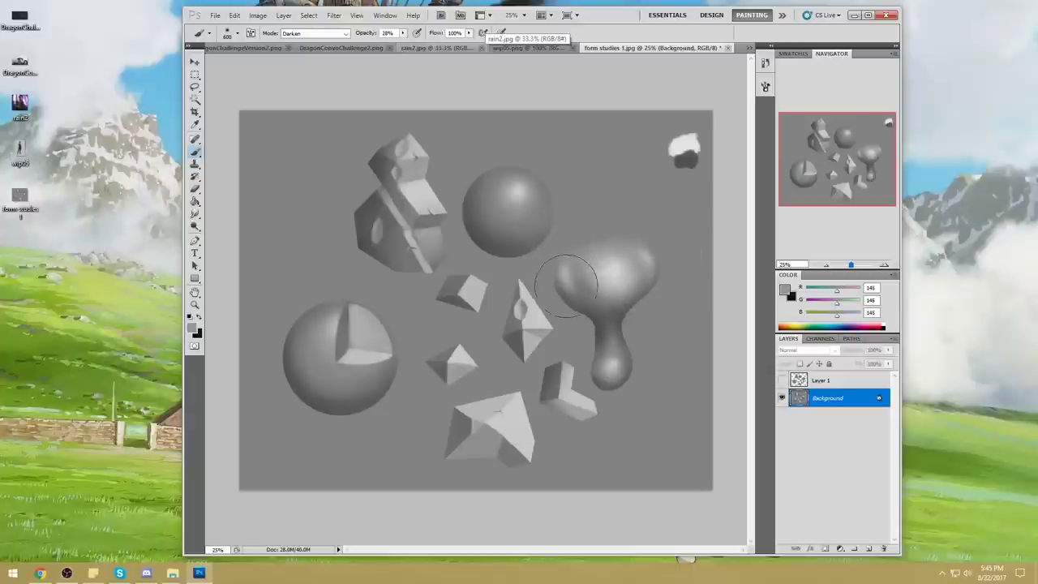
left_click(643, 258, "alt")
left_click(620, 267, "alt")
left_click(609, 275, "alt")
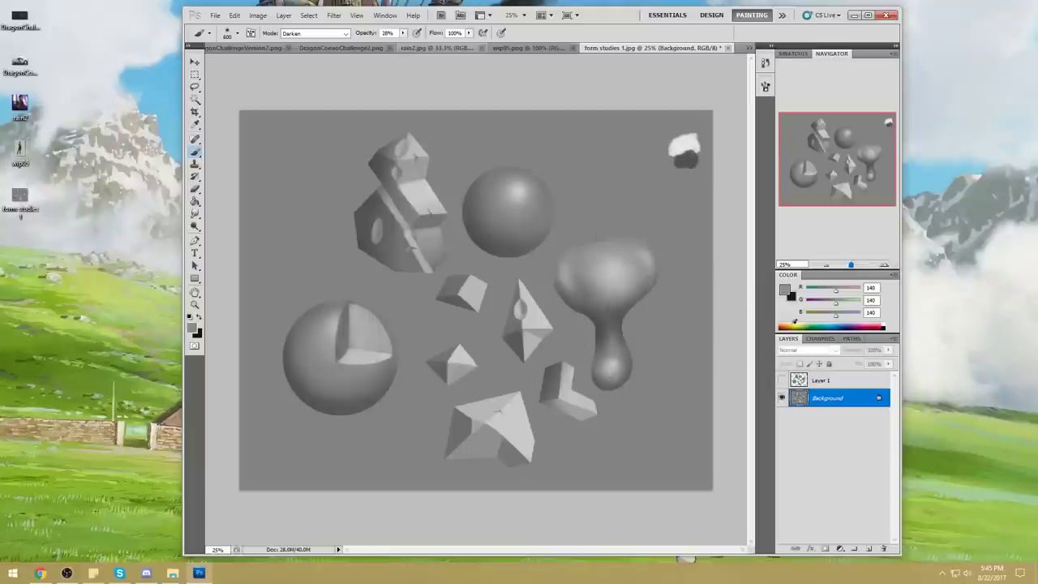
- Tone down the lower bulb's highlight in Darken mode with greys sampled from the bulb
left_click(614, 360, "alt")
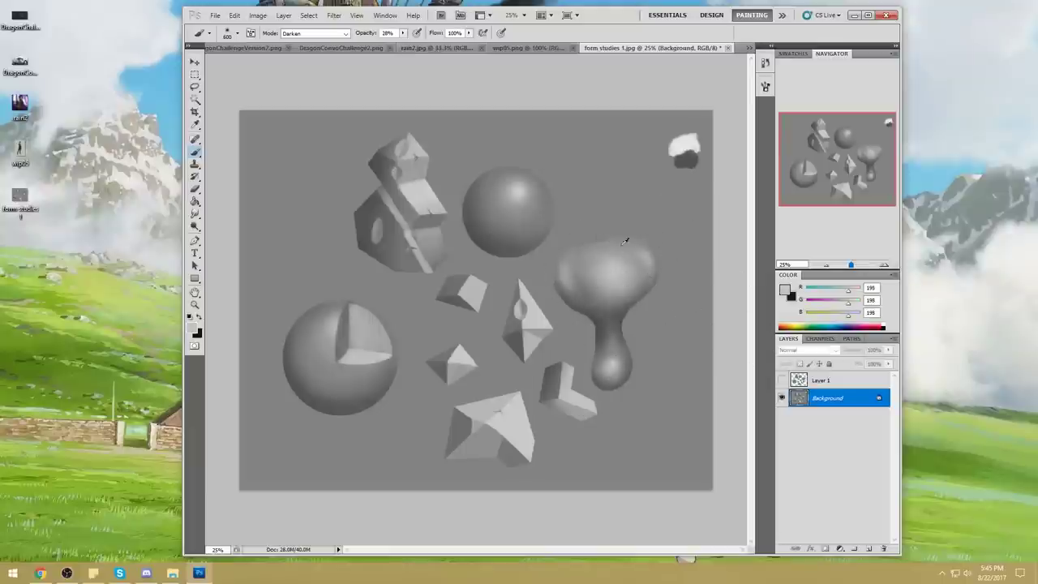
left_click(616, 360, "alt")
left_click(611, 362, "alt")
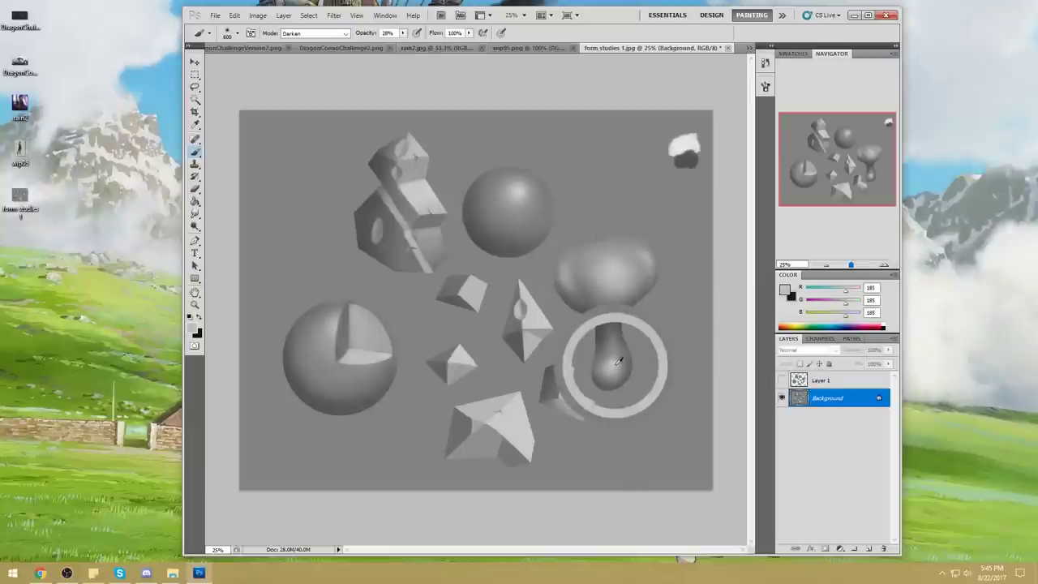
left_click(608, 369, "alt")
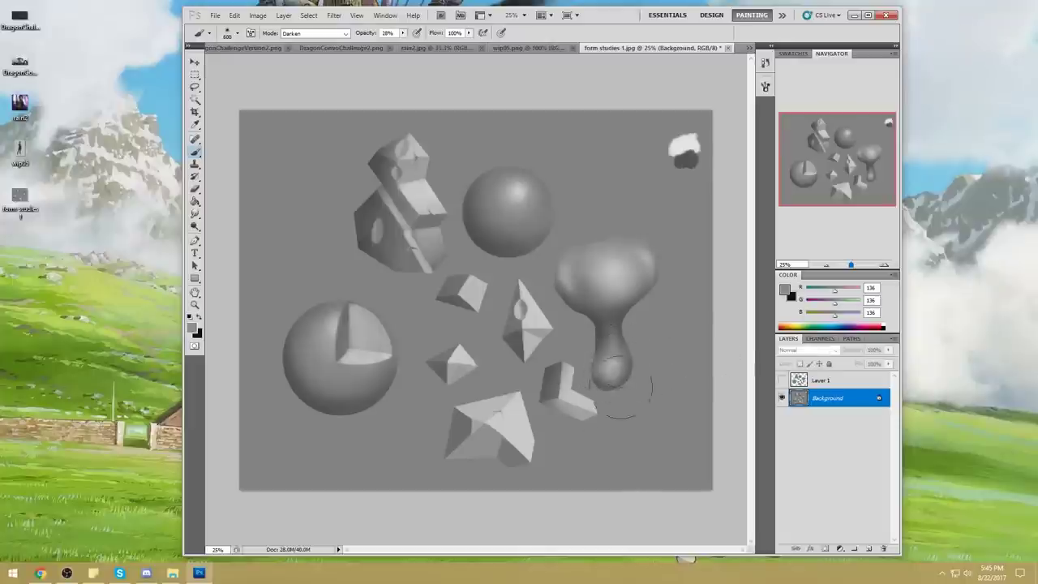
left_click(614, 361, "alt")
- Return the brush mode to Normal and blend the blob's neck and underside with dark and mid greys sampled around them
left_click(334, 36)
left_click(325, 45)
left_click(592, 331, "alt")
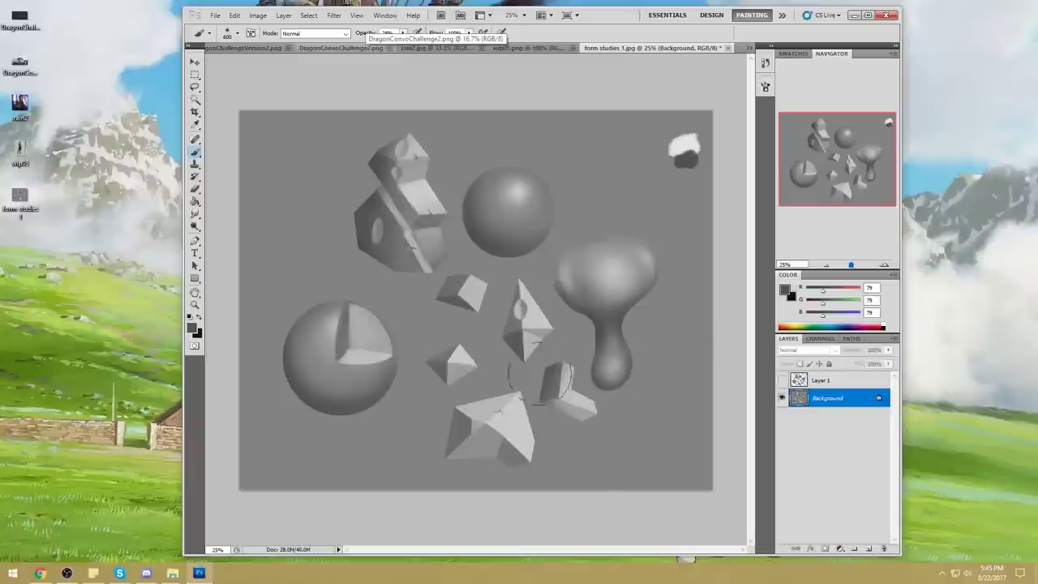
left_click(630, 334, "alt")
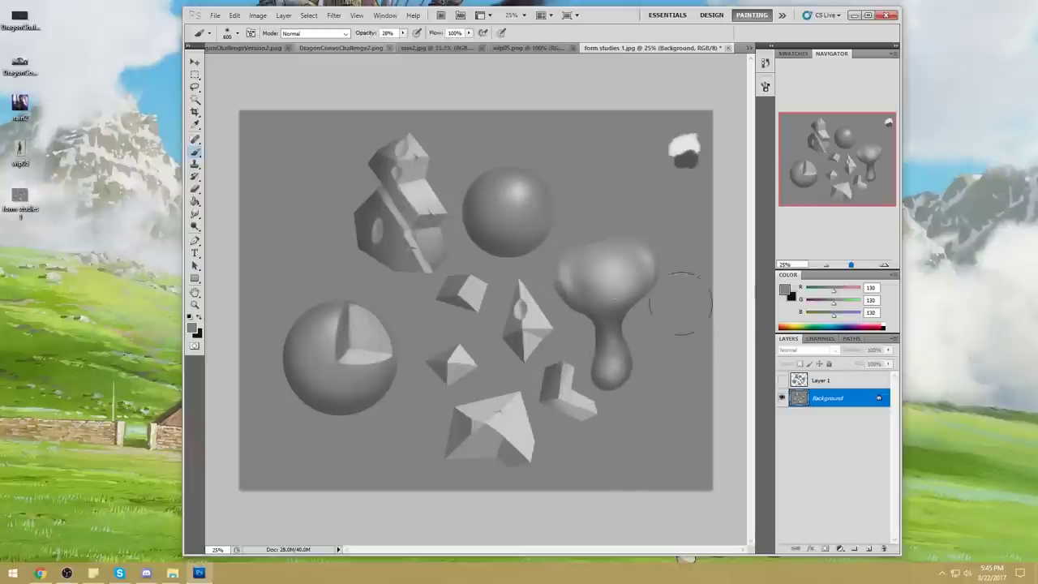
left_click(624, 312, "alt")
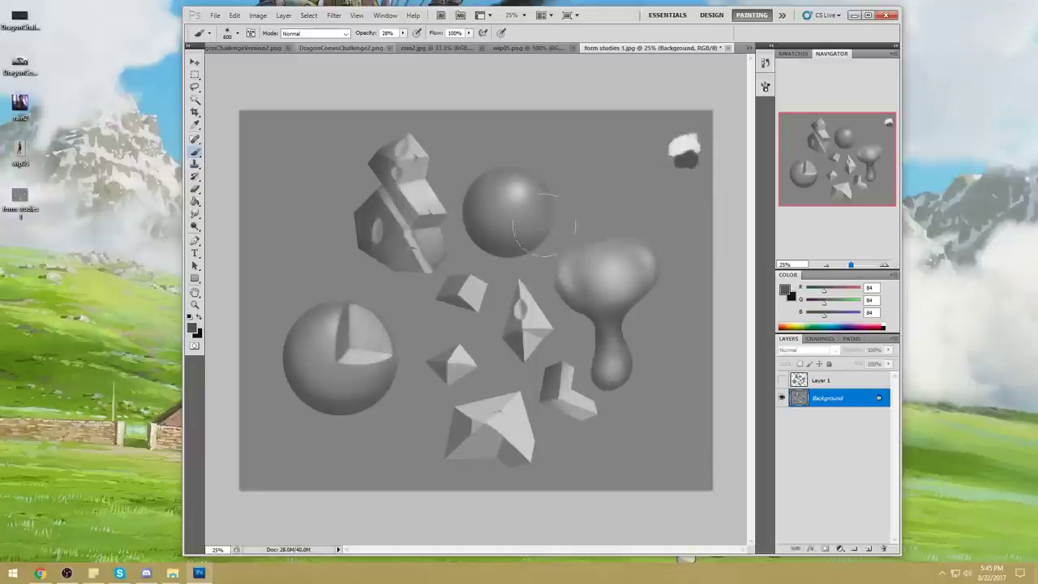
left_click(614, 261, "alt")
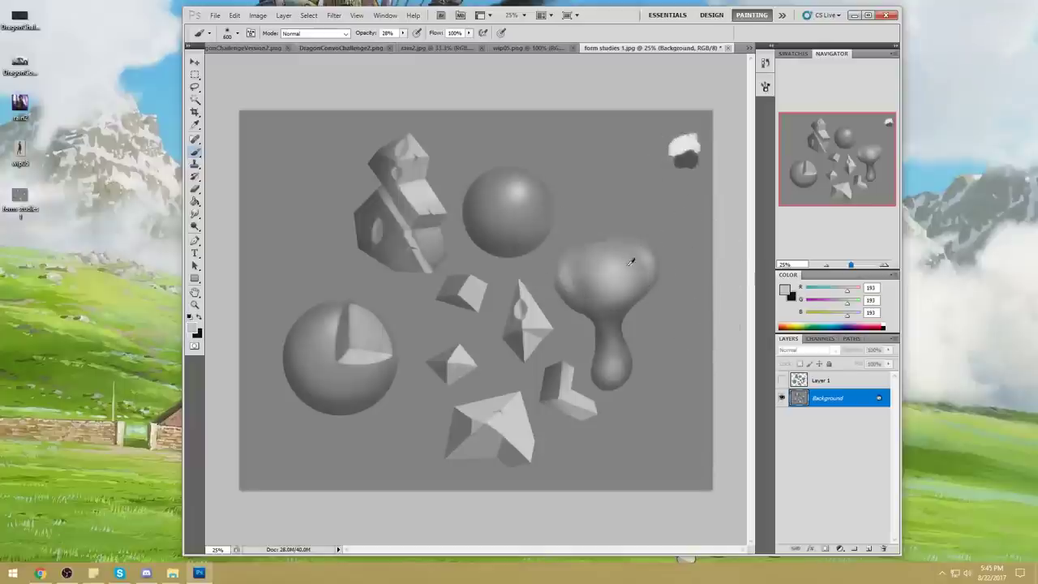
- Set the foreground colour to a near-white grey with RGB values of 233
left_click(785, 289)
left_click_drag(726, 141, 689, 137)
left_click(950, 118)
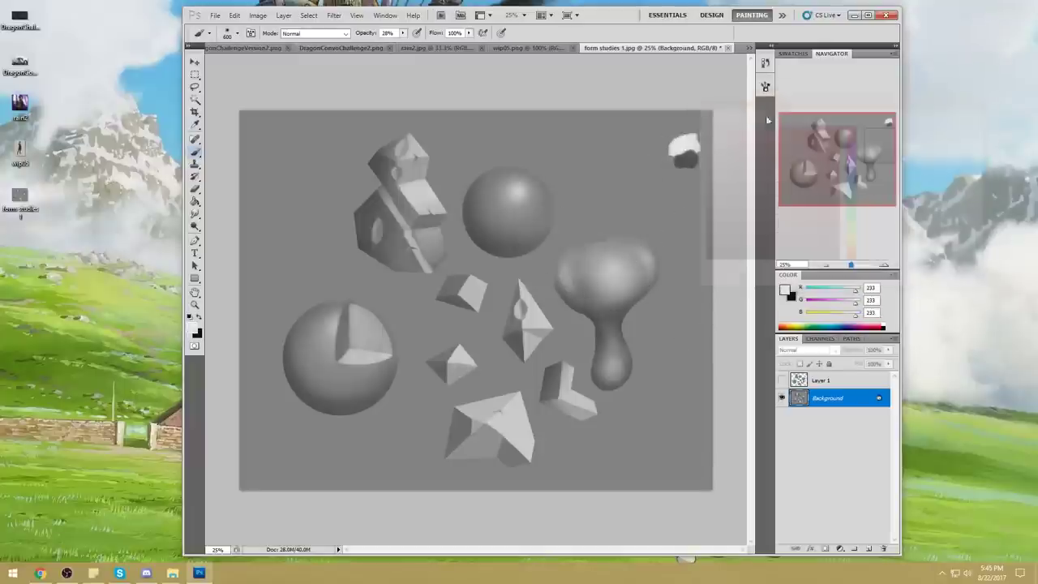
- Brighten the blob's central highlight with the near-white grey, adjusting the brush size up to 800 px
key("bracketright")
key("bracketright")
key("bracketright")
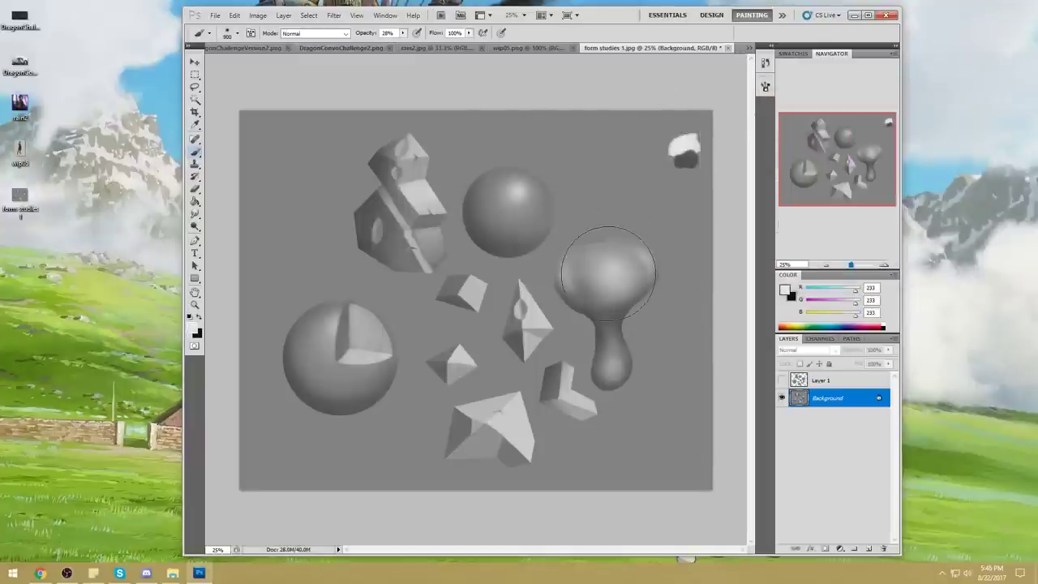
key("bracketleft")
key("bracketleft")
key("bracketleft")
key("bracketleft")
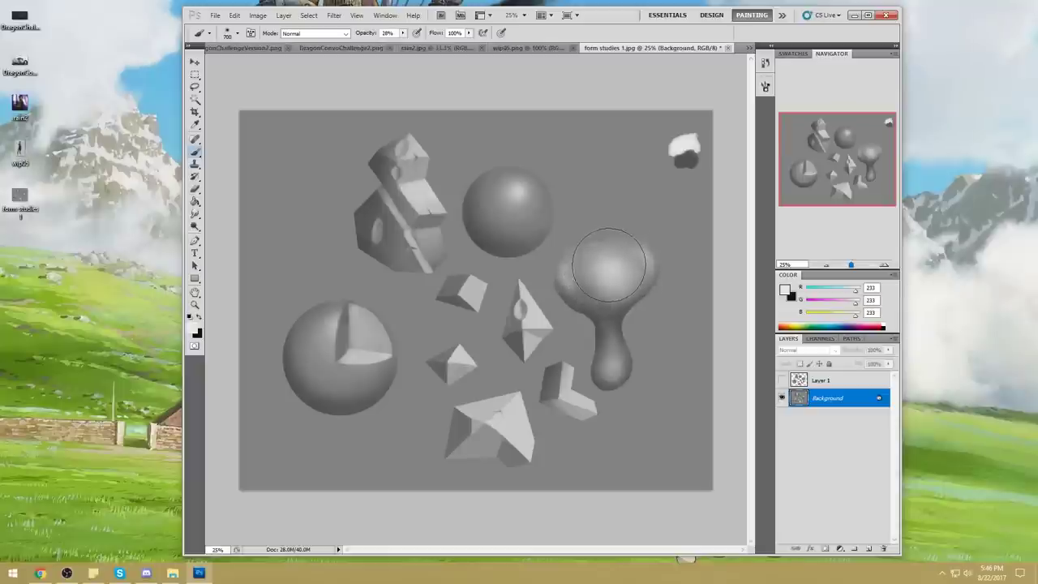
key("bracketright")
key("bracketright")
key("bracketright")
key("bracketright")
- Compare the repainted blob with the original by reverting to the file's opening history state, and restore the latest brush stroke
left_click(765, 64)
left_click_drag(902, 61, 1001, 83)
left_click_drag(876, 257, 864, 84)
left_click(797, 74)
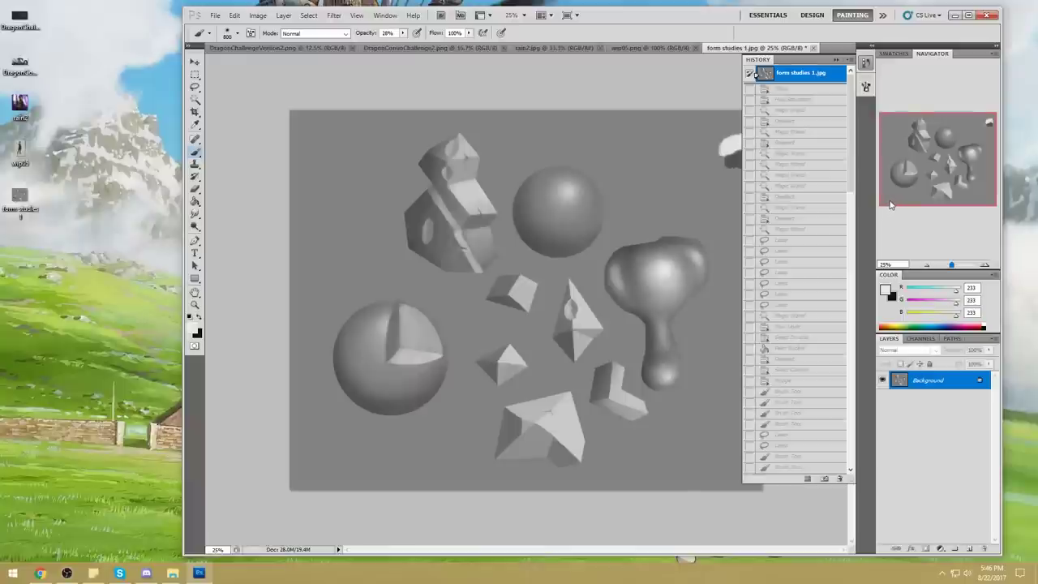
left_click_drag(845, 170, 859, 463)
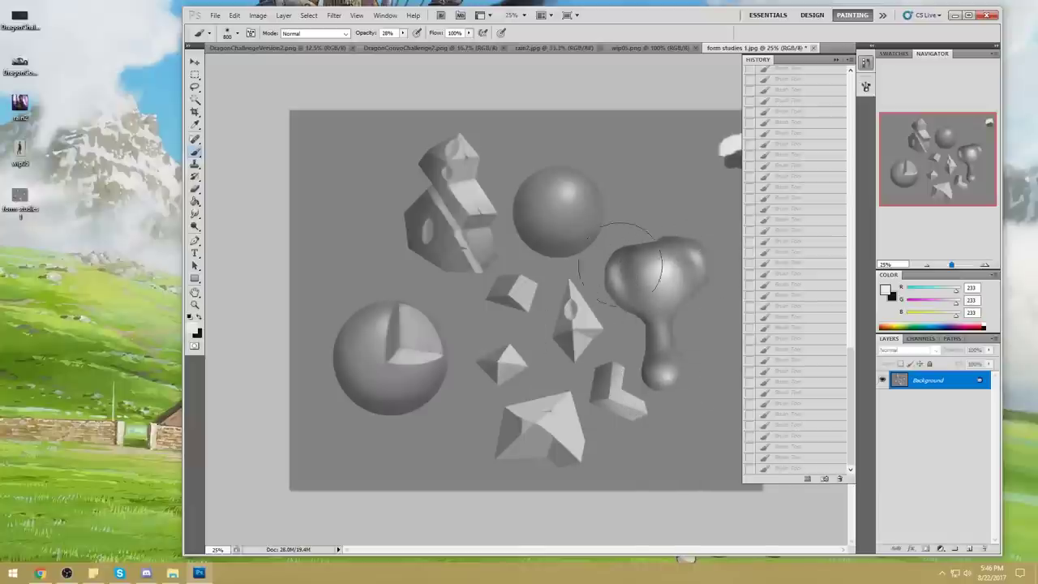
left_click(785, 469)
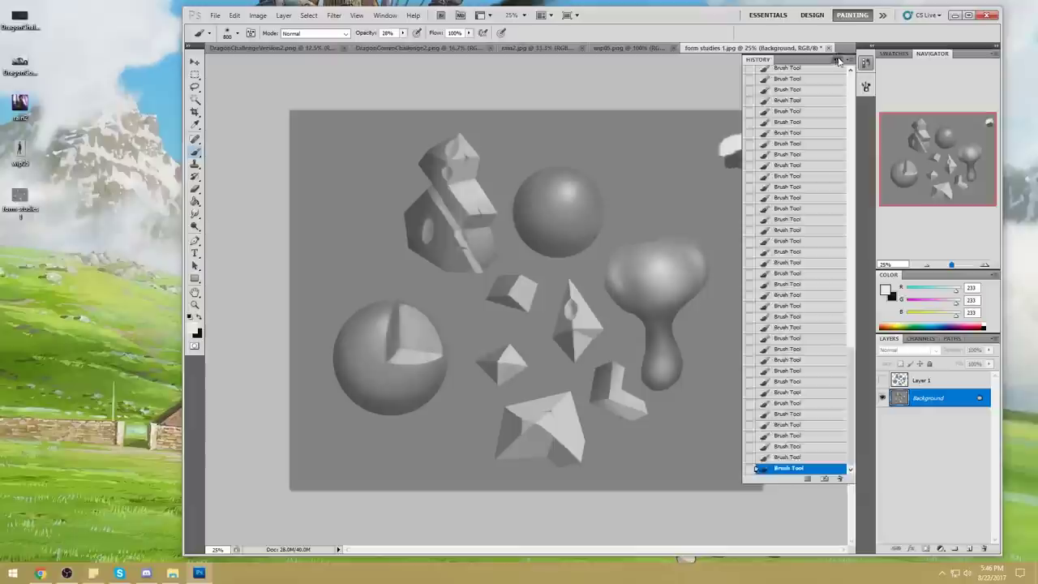
left_click(837, 60)
- Darken the blob's upper lobes with a sampled dark grey, and brighten its central highlight with the near-white swatch using a 500 px brush
left_click(671, 309, "alt")
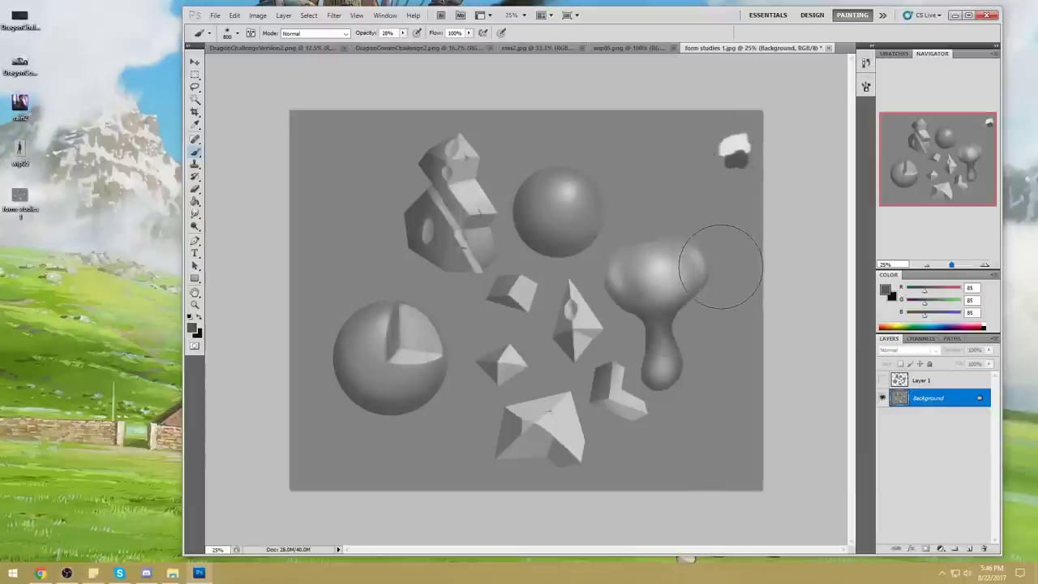
left_click_drag(676, 255, 713, 241)
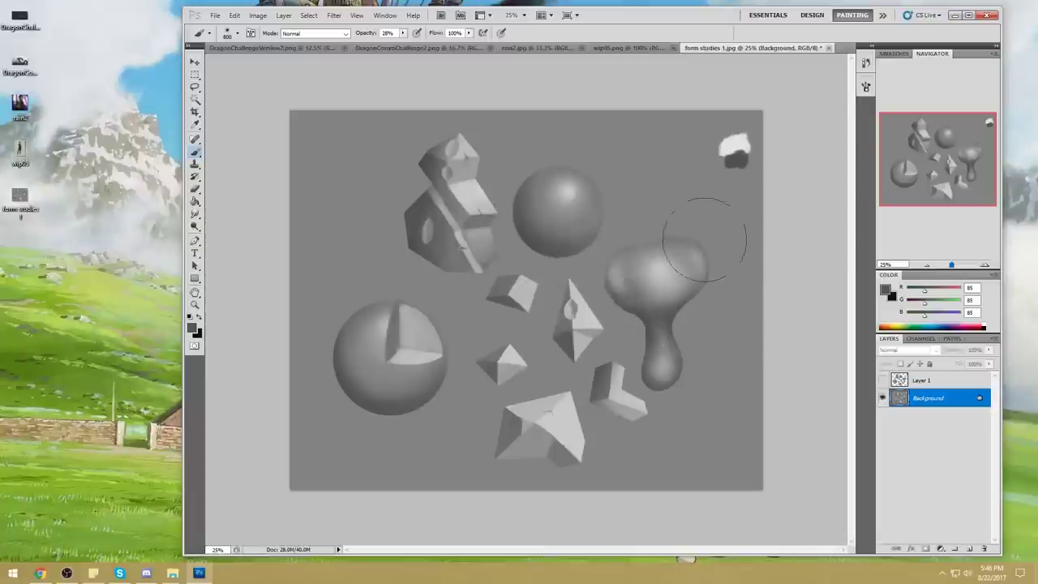
left_click(730, 144, "alt")
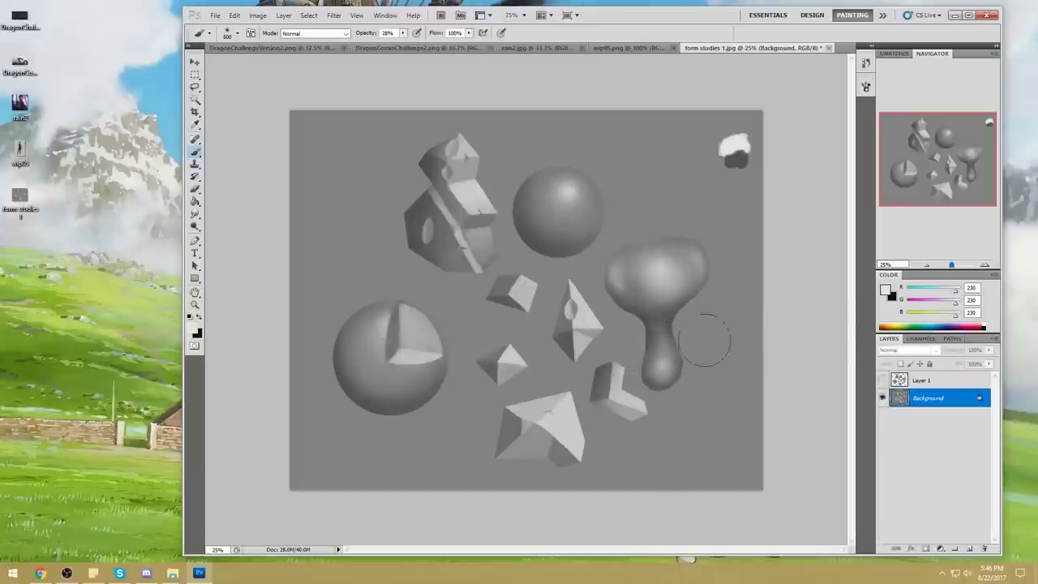
left_click_drag(661, 274, 659, 267)
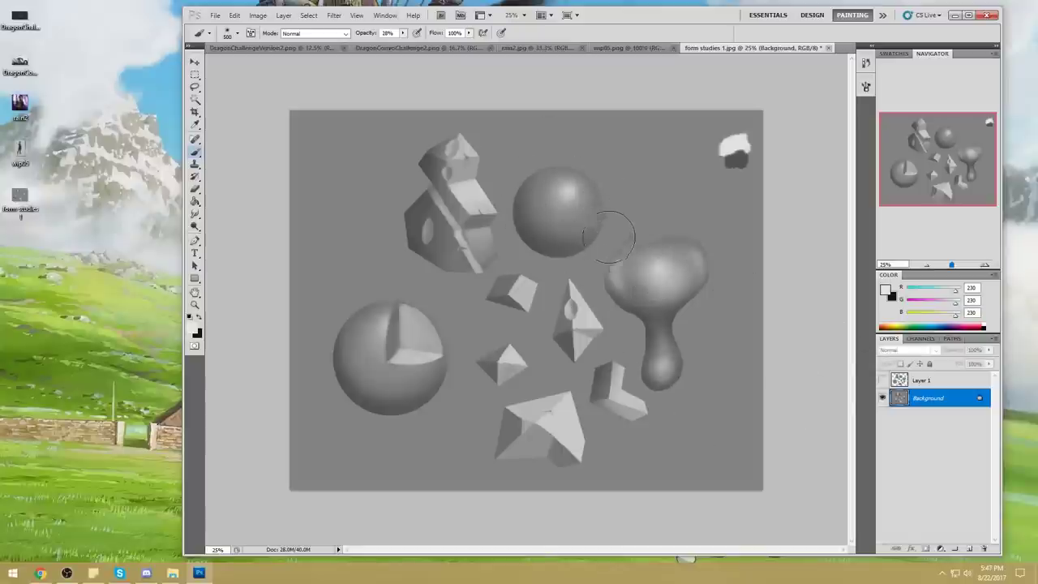
left_click(582, 171, "alt")
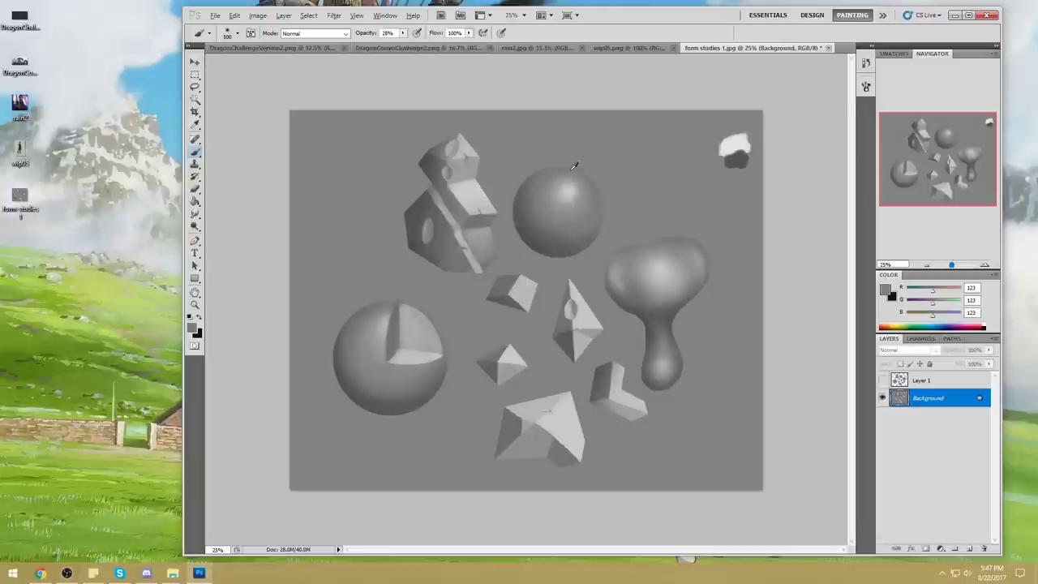
- Soften the shading along the blob's upper rim and lobes with mid and dark greys sampled from the forms and background
left_click(532, 242, "alt")
left_click(700, 245, "alt")
left_click(666, 285, "alt")
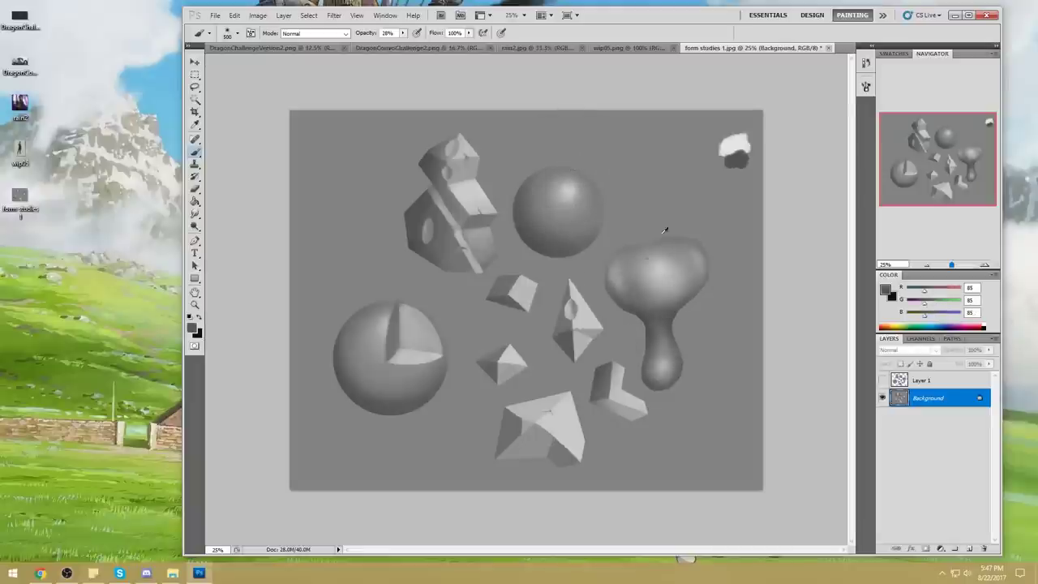
left_click(667, 236, "alt")
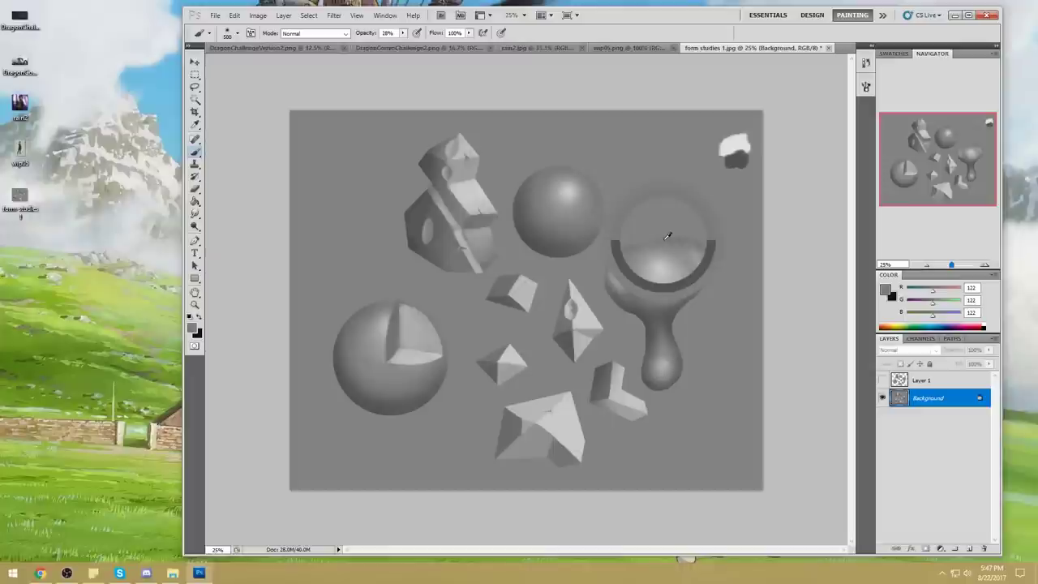
left_click(672, 235, "alt")
left_click_drag(679, 256, 684, 274)
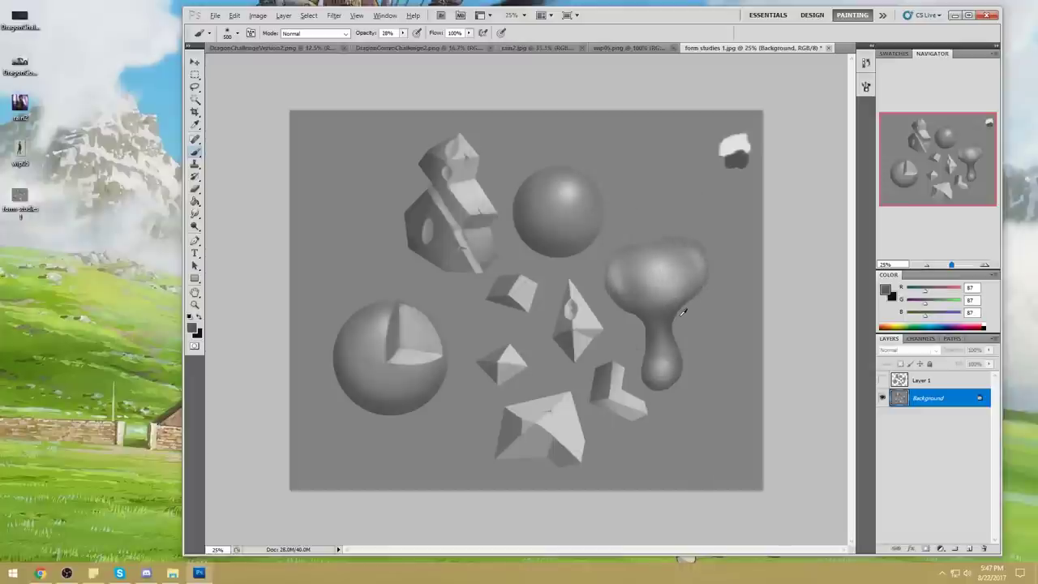
key("alt")
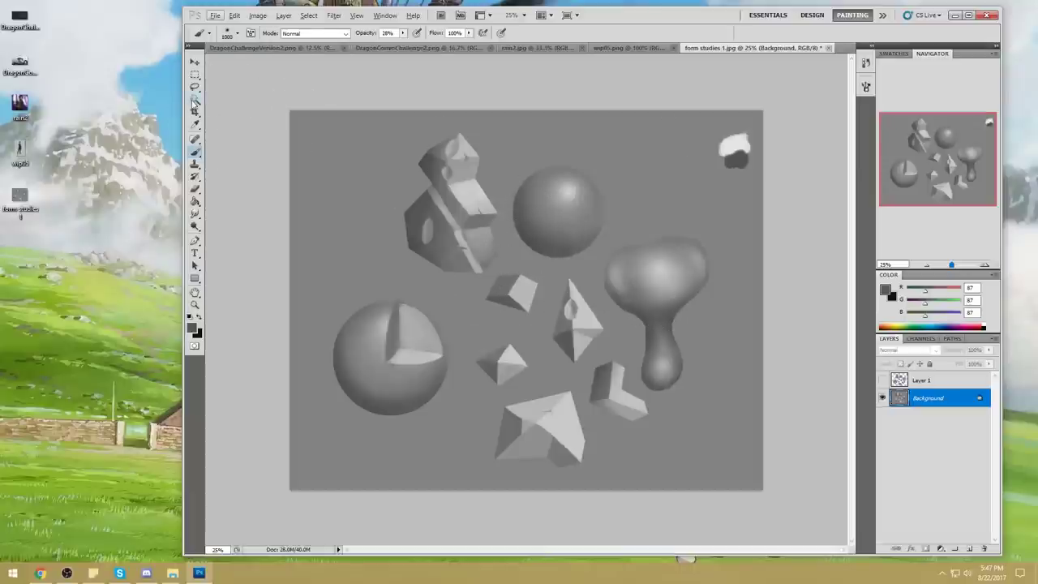
- Select the grey background around all forms with the Magic Wand at tolerance 1, and hide the selection edges
key("w")
left_click(751, 300)
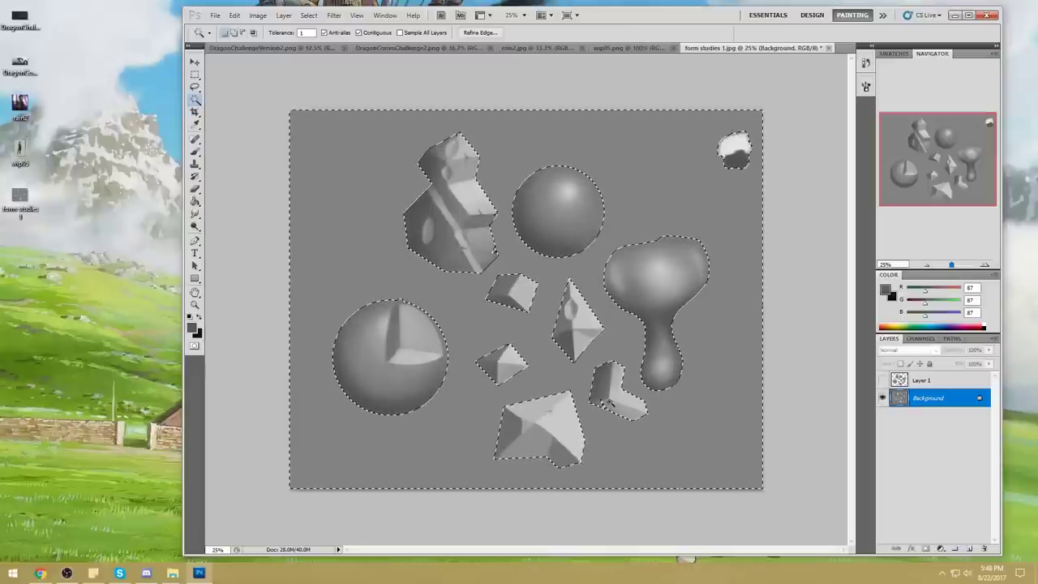
key("l")
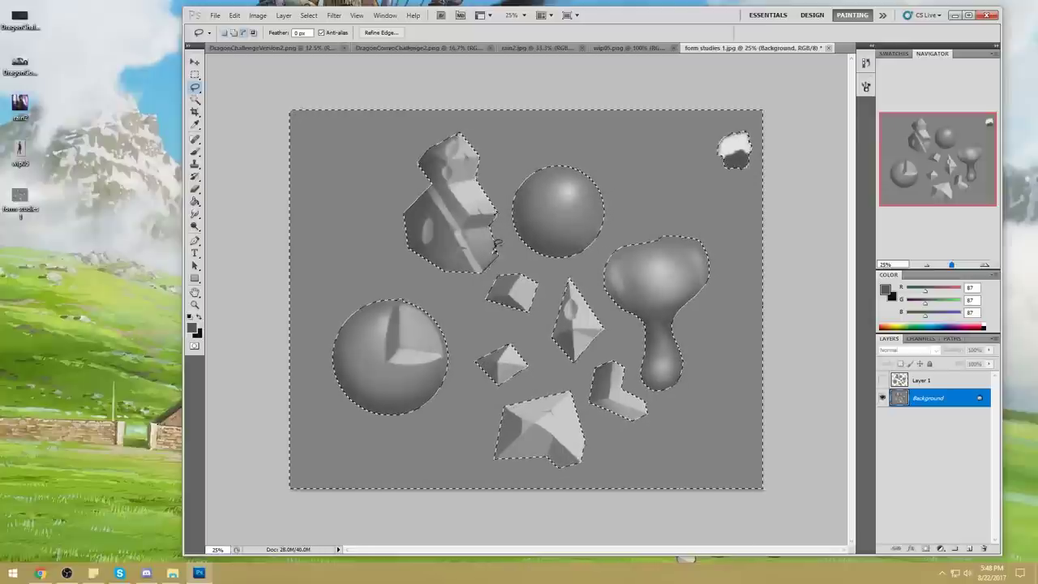
key("alt")
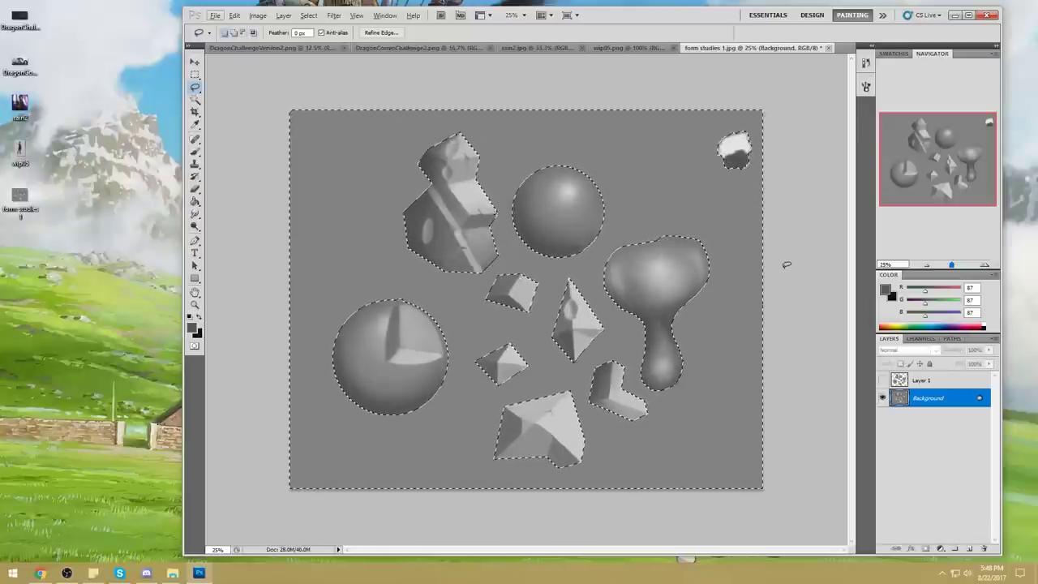
key("h")
left_click(803, 212)
key("ctrl+d")
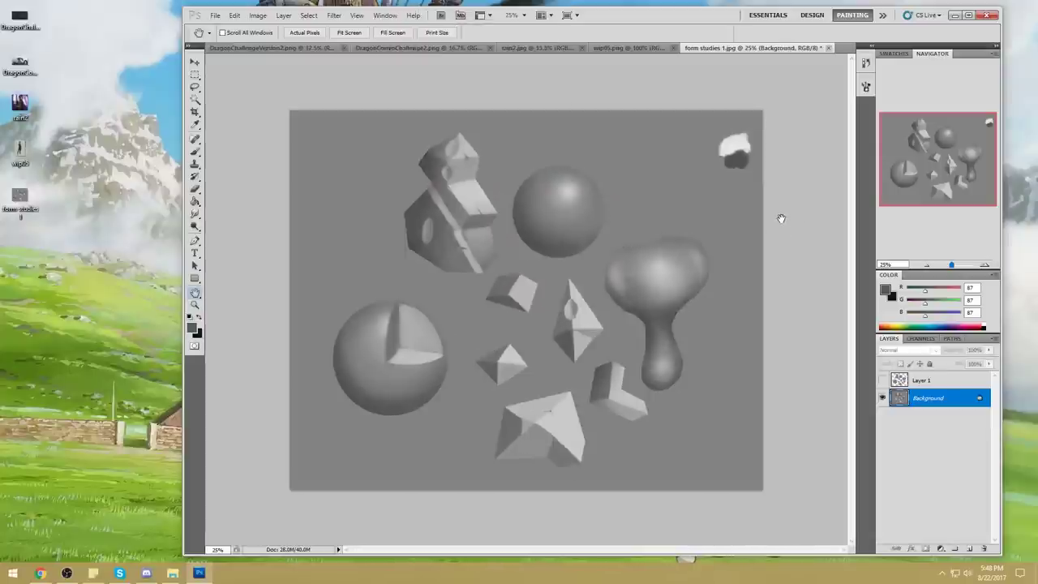
- Lighten the selected background with Hue/Saturation, setting Lightness to +13
key("ctrl+u")
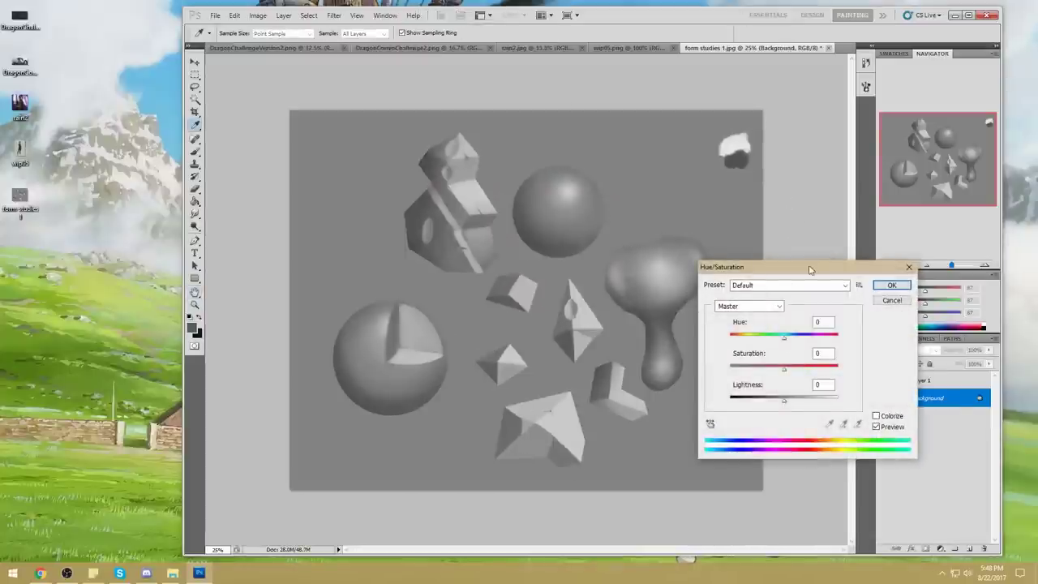
left_click_drag(808, 270, 883, 231)
left_click_drag(860, 360, 869, 368)
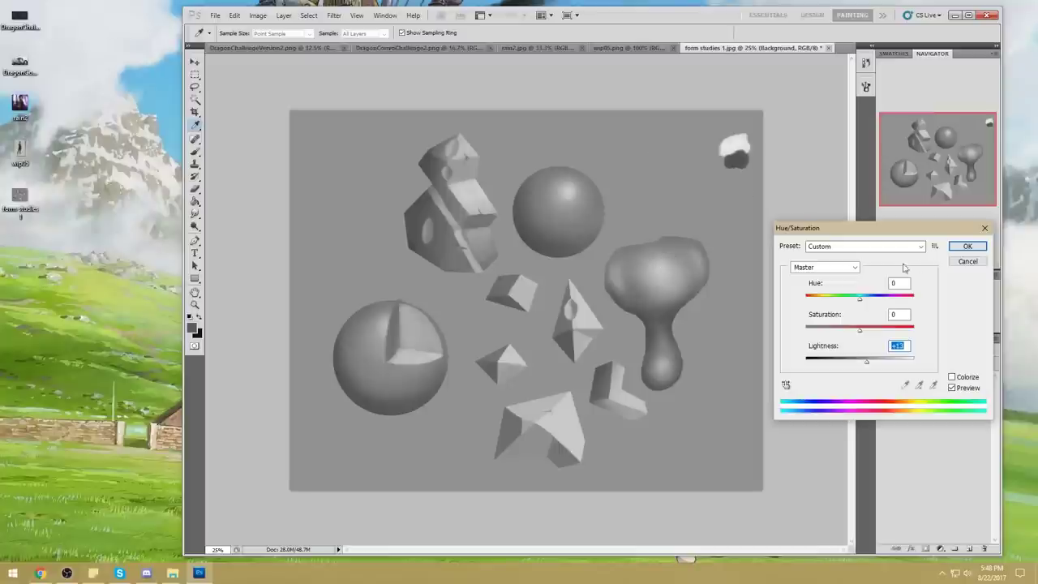
left_click(968, 245)
key("h")
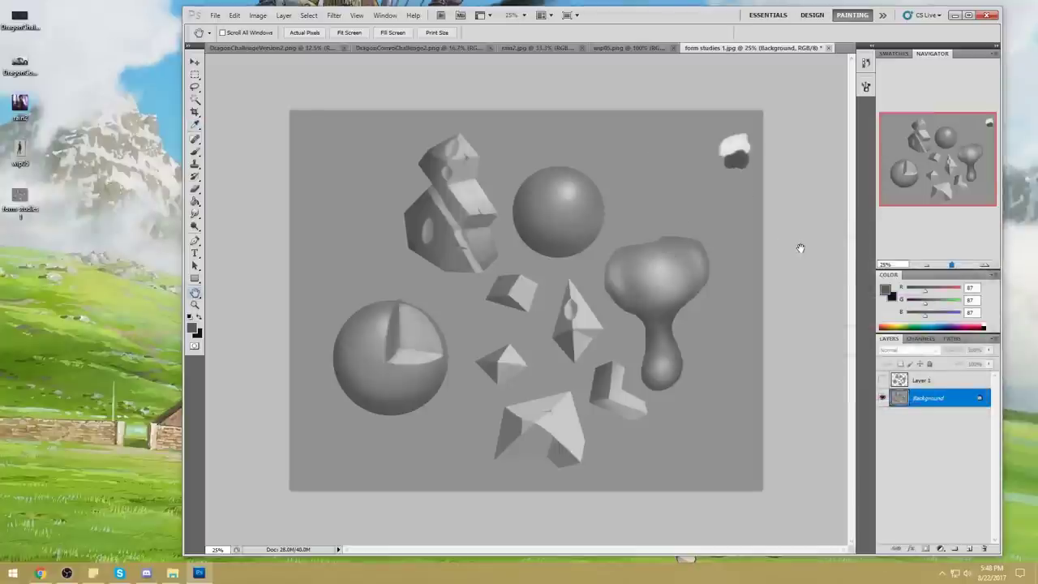
key("b")
key("bracketleft")
key("bracketleft")
key("bracketleft")
key("bracketleft")
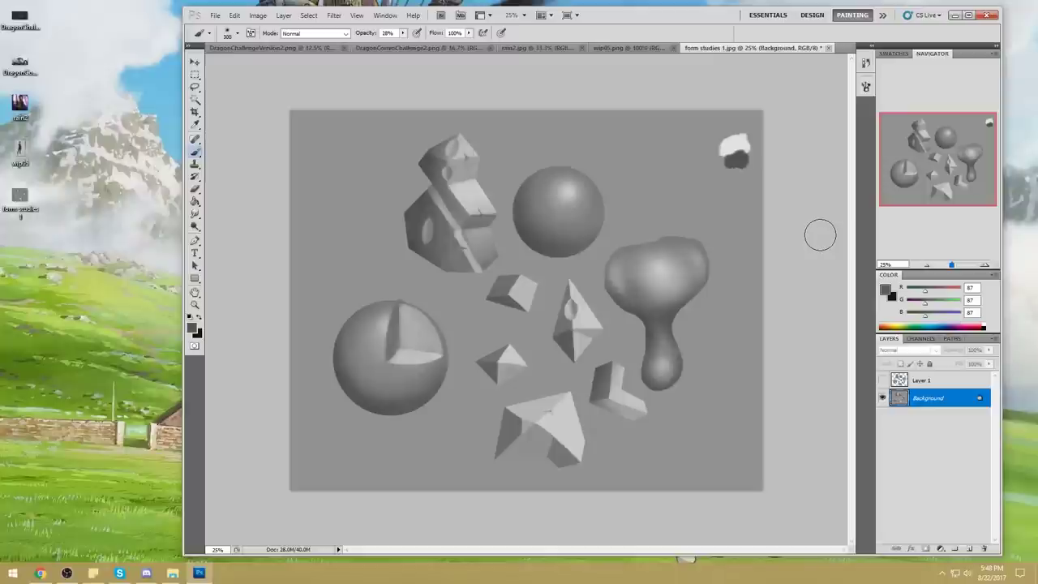
key("bracketright")
key("bracketright")
key("bracketright")
key("bracketright")
- Load Layer 1's silhouettes as a selection, hide that layer and the selection edges, and make the Background layer active for brushing
left_click(914, 384)
left_click(882, 379)
key("ctrl+a")
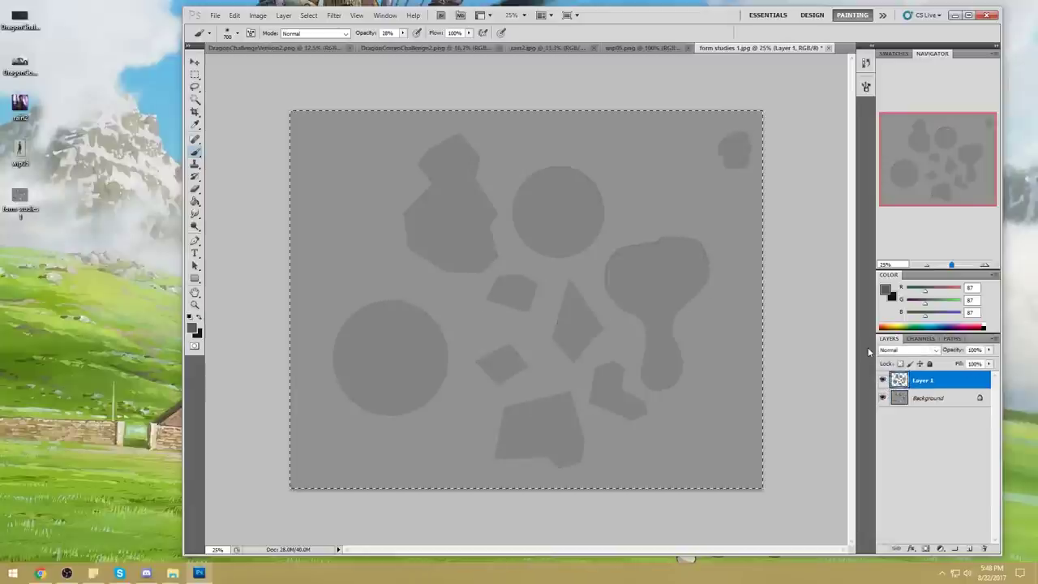
key("v")
left_click(898, 381, "ctrl")
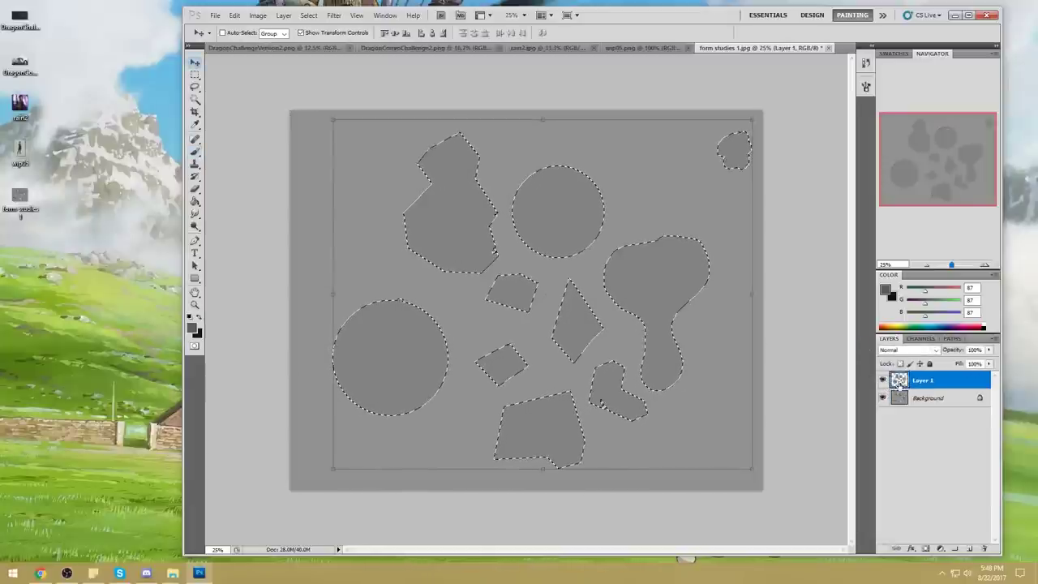
left_click(882, 379)
left_click(928, 397)
key("ctrl+h")
key("b")
- Paint soft reflected light along the blob's underside, neck and lower bulb with the sampled background grey of 146 and a 250 px brush
left_click(695, 301, "alt")
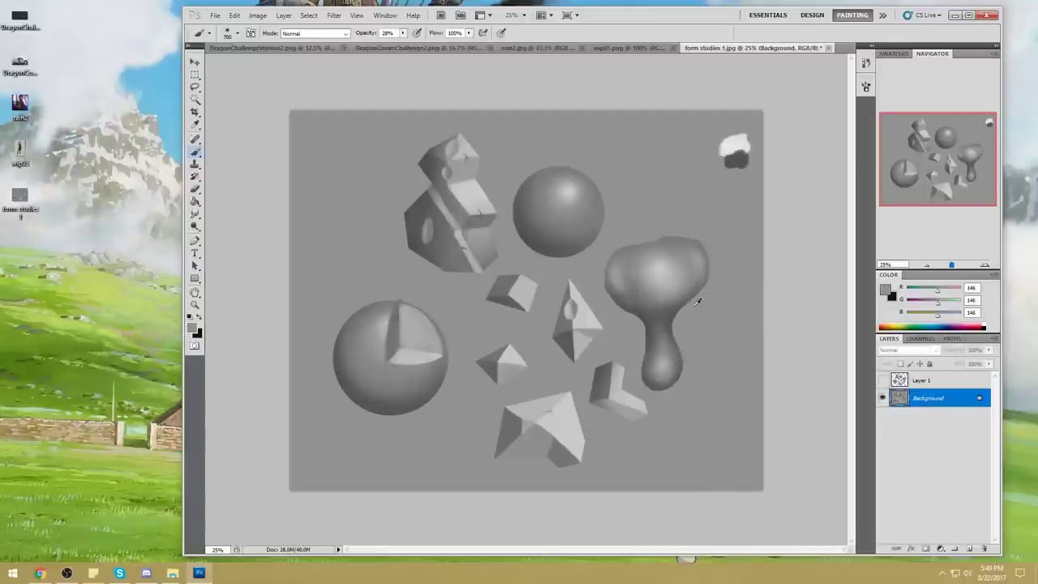
key("bracketleft")
key("bracketleft")
key("bracketleft")
key("bracketleft")
key("bracketleft")
key("bracketleft")
key("bracketright")
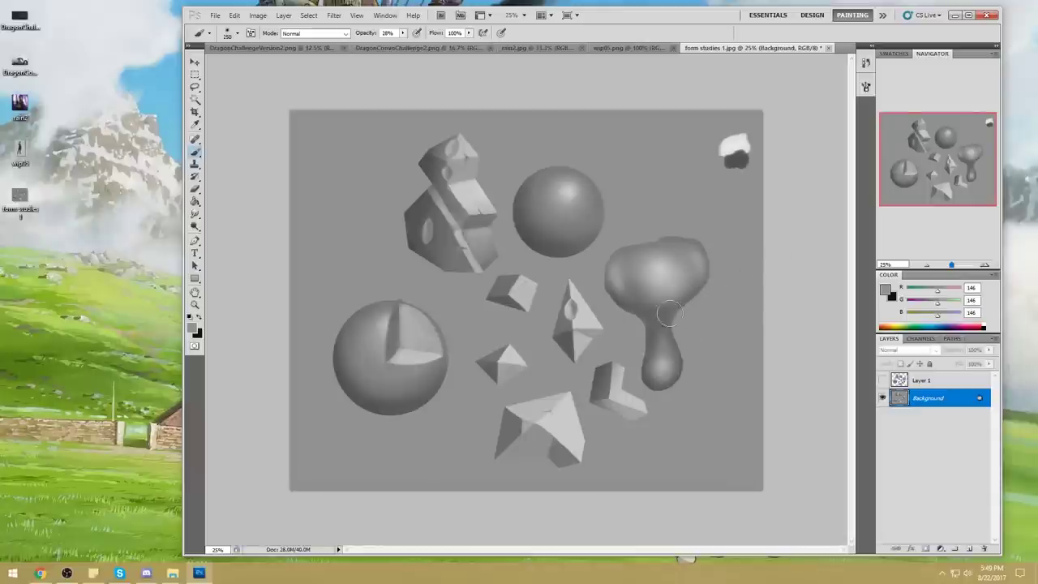
left_click(629, 305, "alt")
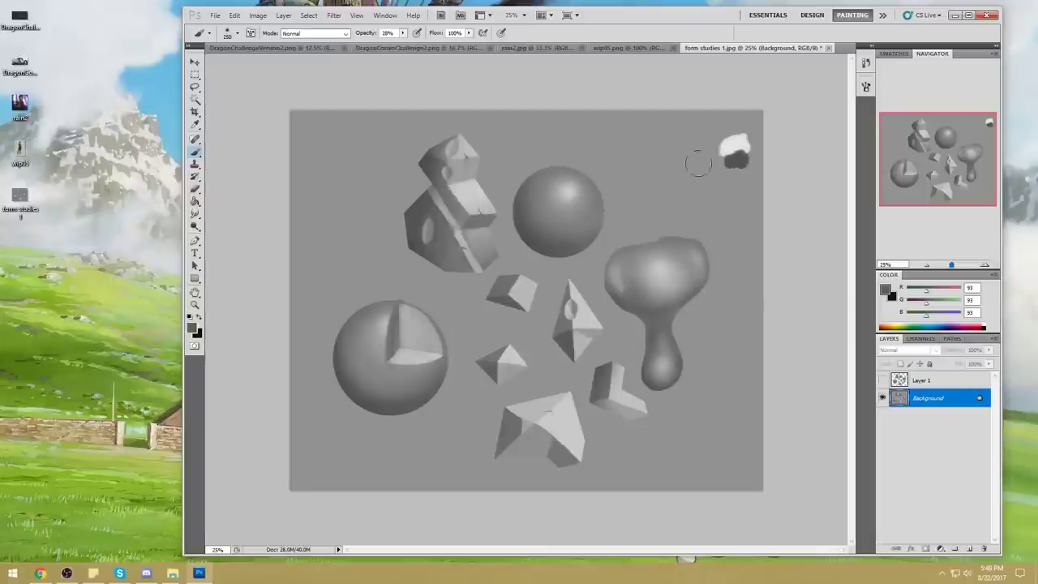
left_click(657, 385, "alt")
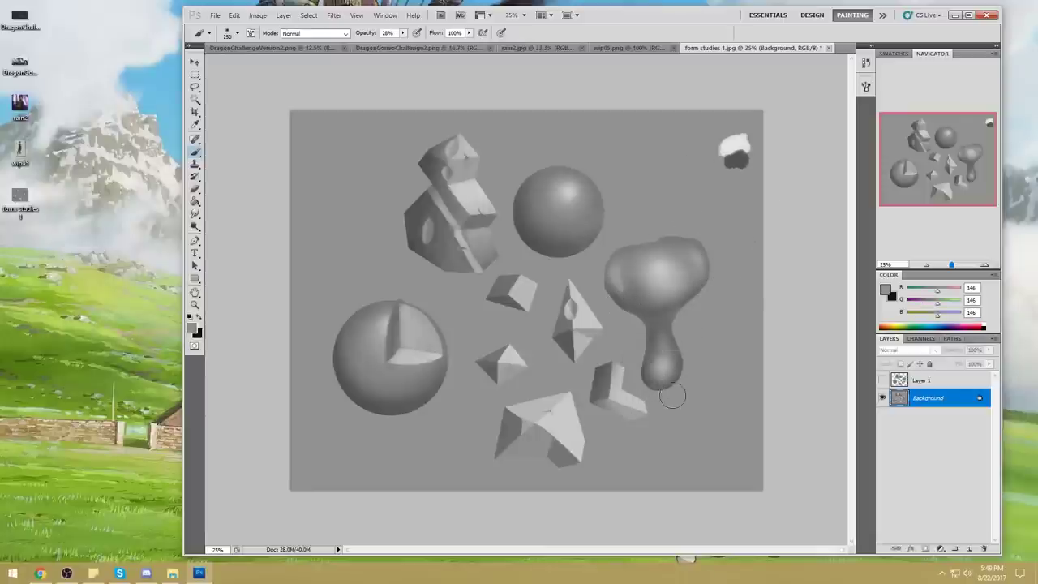
- Rework the lower bulb's shading with sampled dark and background greys and the near-white swatch, using a 500 px brush
key("bracketright")
key("bracketright")
key("bracketright")
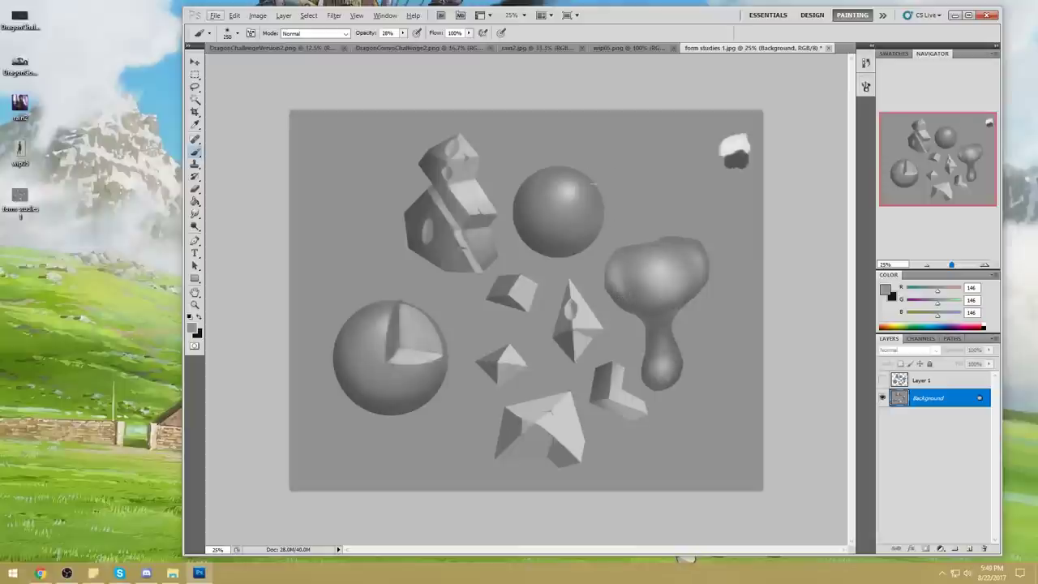
left_click(623, 300, "alt")
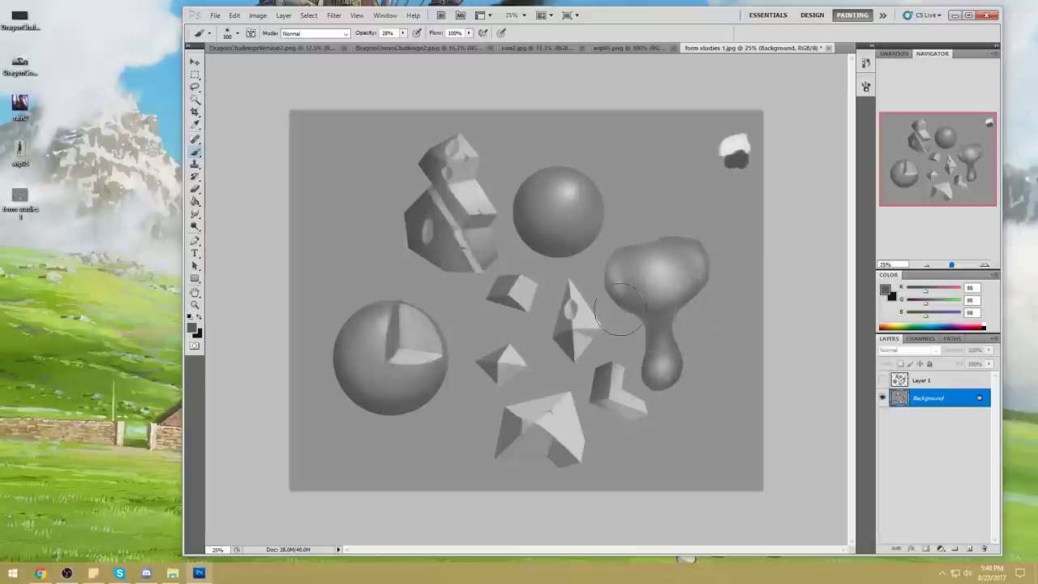
left_click(738, 159, "alt")
left_click(703, 362, "alt")
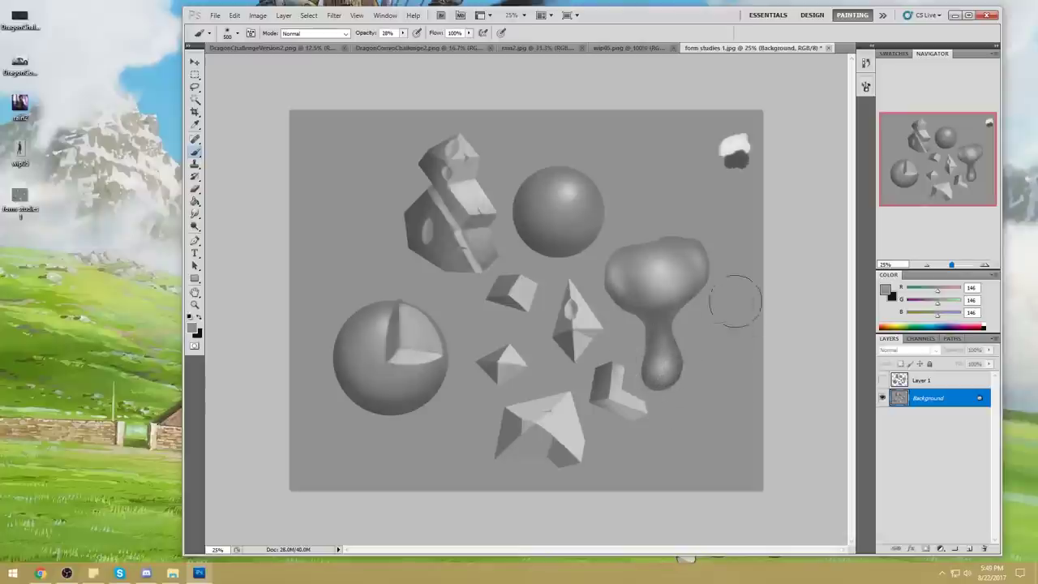
left_click(735, 144, "alt")
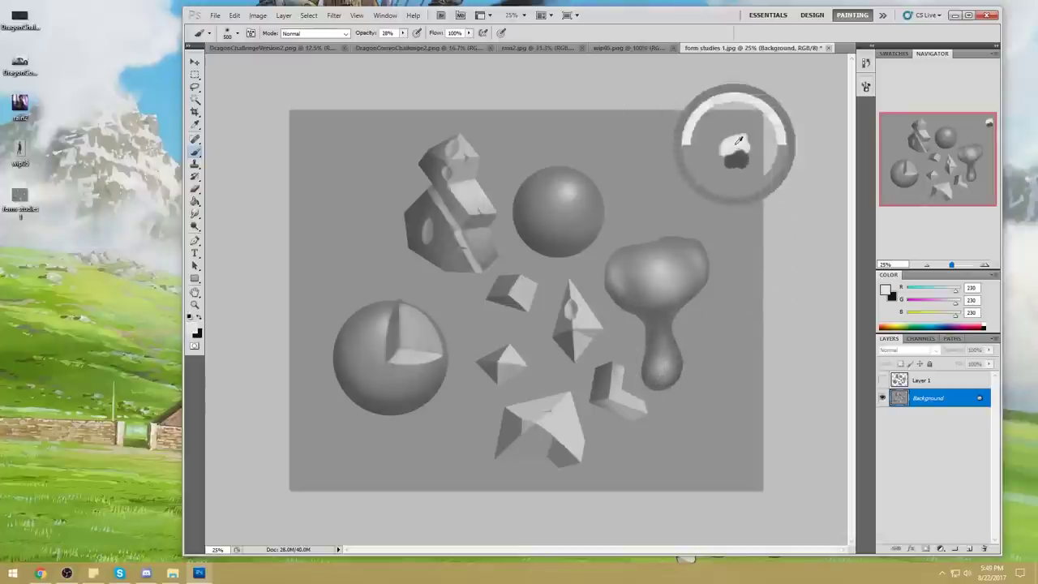
mouse_move(688, 327)
left_mouse_down()
mouse_move(689, 381)
mouse_move(688, 311)
mouse_move(678, 327)
mouse_move(687, 387)
mouse_move(668, 326)
mouse_move(678, 387)
mouse_move(681, 361)
left_mouse_up()
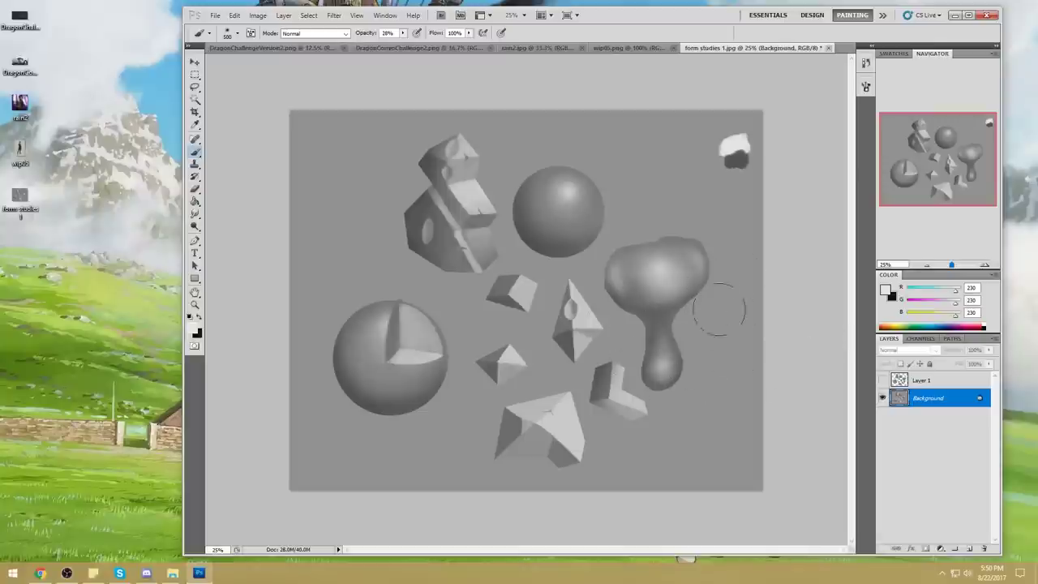
- Blend the blob's neck into the lower bulb with greys sampled from the neck at 44% brush opacity
left_click(669, 335, "alt")
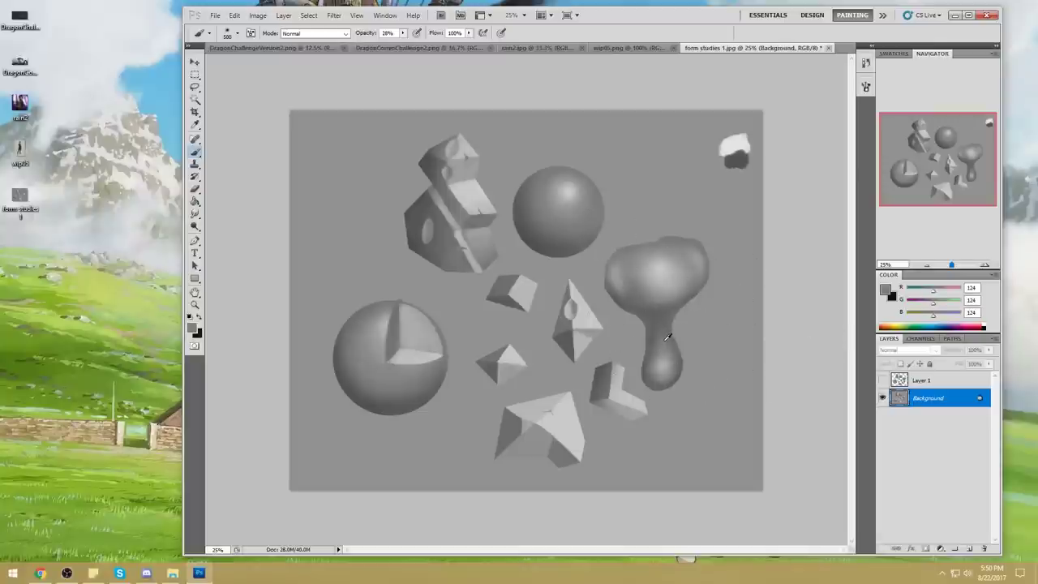
left_click(644, 341, "alt")
left_click_drag(403, 33, 411, 43)
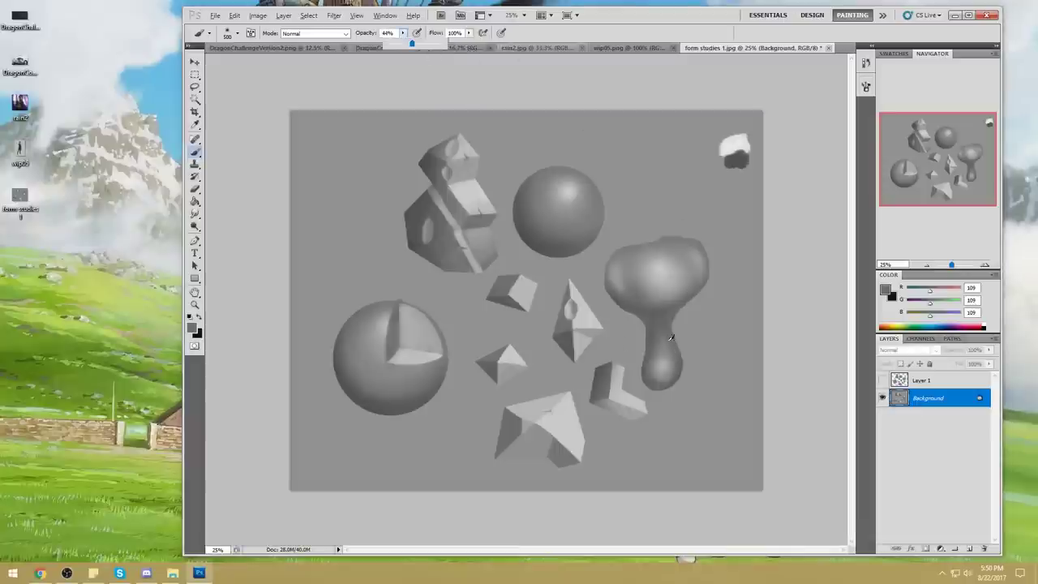
left_click(670, 345, "alt")
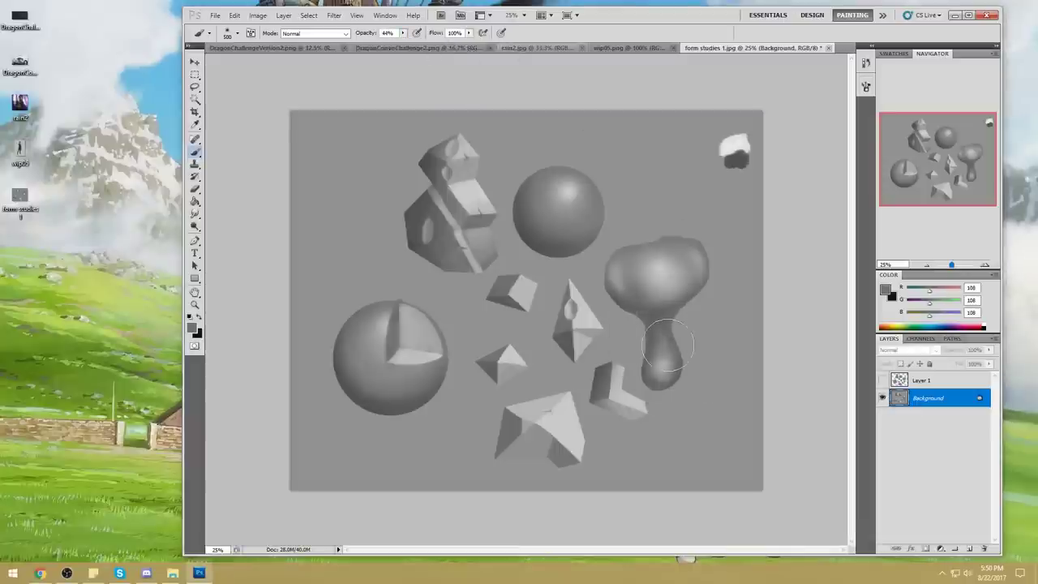
left_click_drag(680, 322, 672, 324)
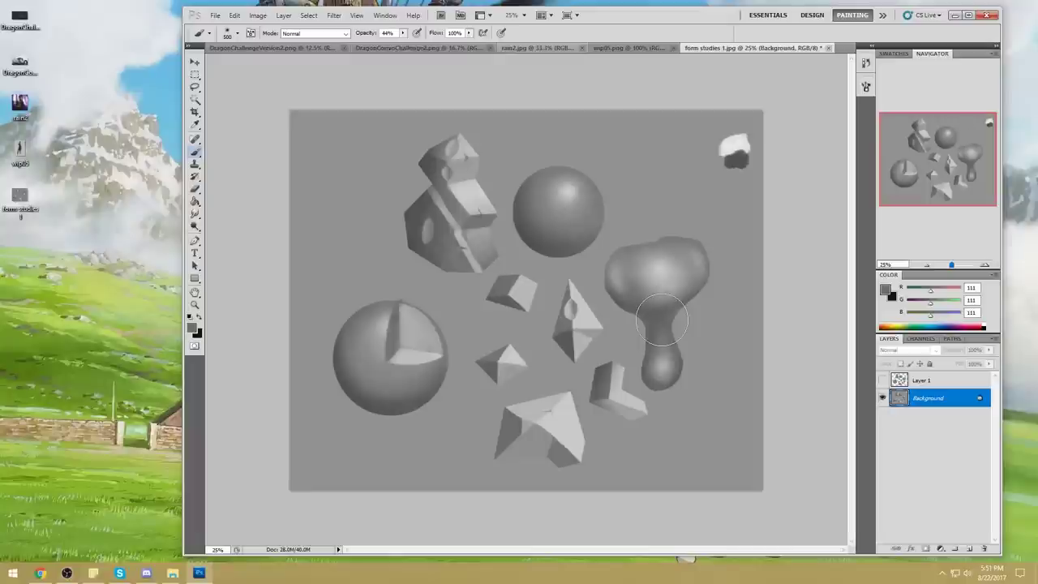
- Enlarge the brush to 900 px
key("bracketright")
key("bracketright")
key("bracketright")
key("bracketright")
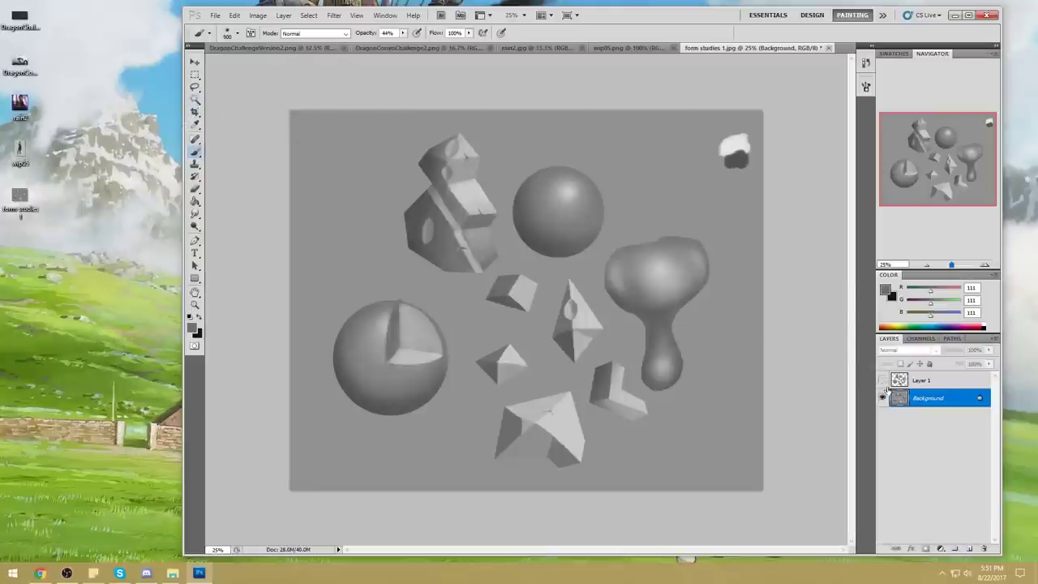
- Try a stroke of sampled light grey over the central diamond form, and undo it
left_click(566, 349, "alt")
left_click_drag(566, 348, 562, 345)
key("ctrl+z")
key("ctrl+z")
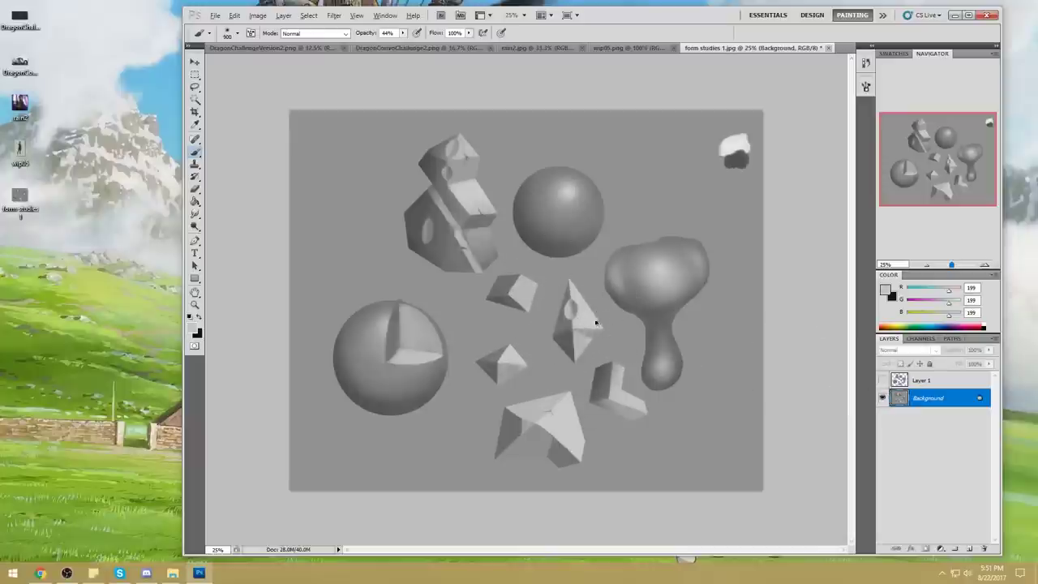
left_click(595, 323, "alt")
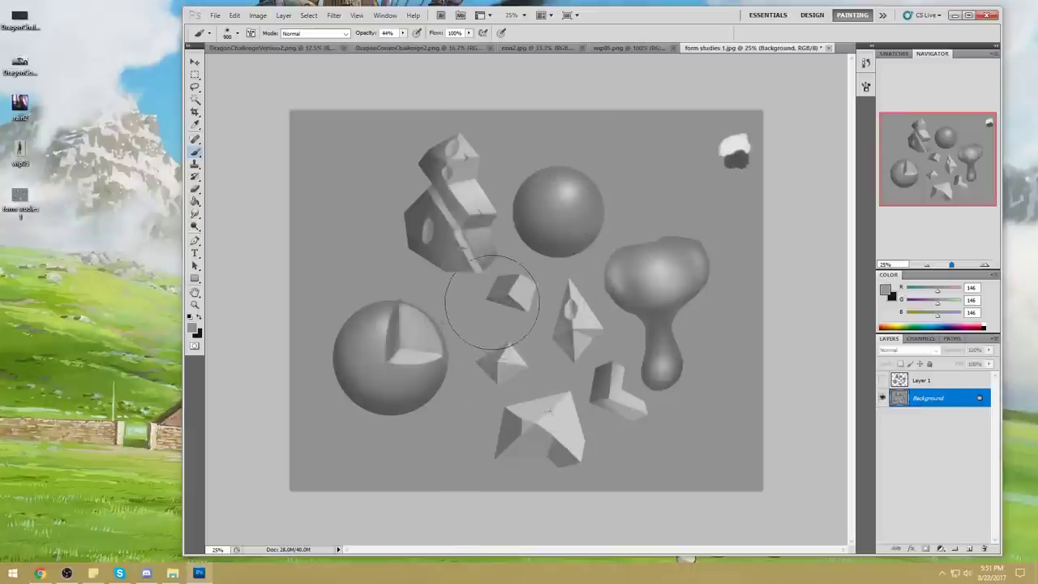
- Lighten the large bottom polyhedron's dark facets with a 183 grey sampled from the small box, using Lighten mode at 14% opacity
left_click(524, 287, "alt")
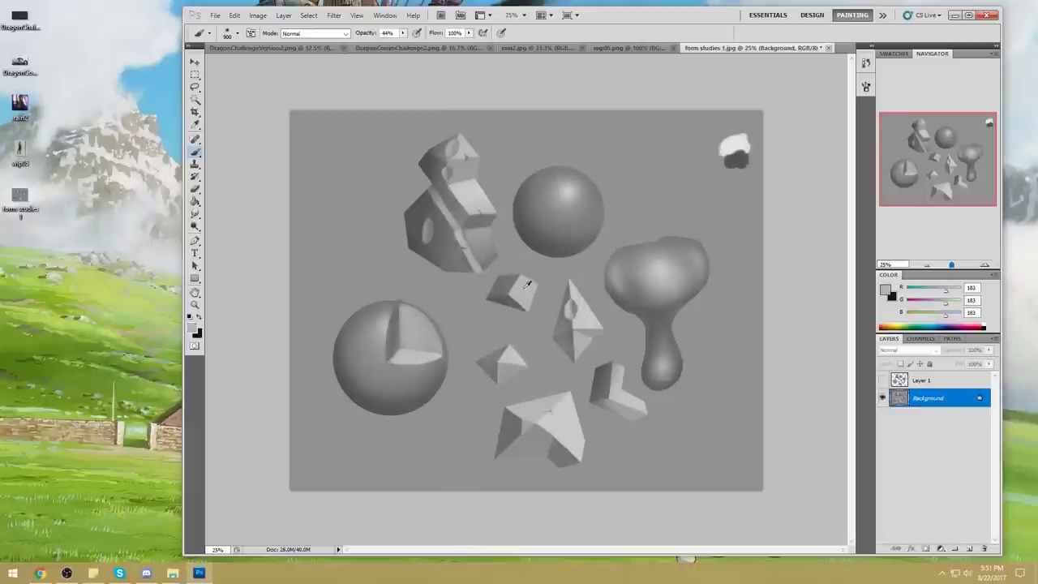
left_click(315, 33)
left_click(309, 133)
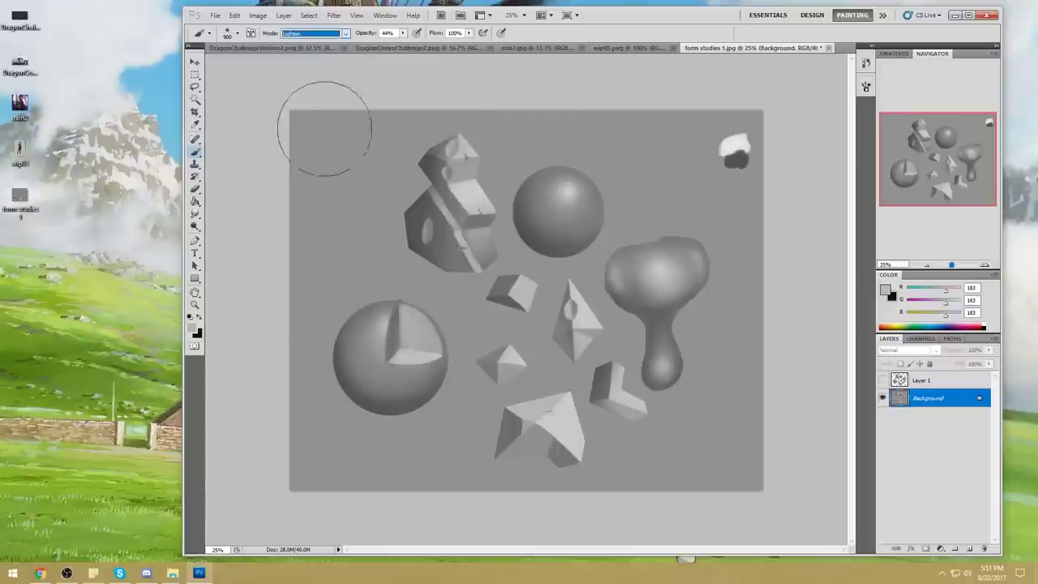
left_click(402, 33)
left_click_drag(402, 39, 384, 40)
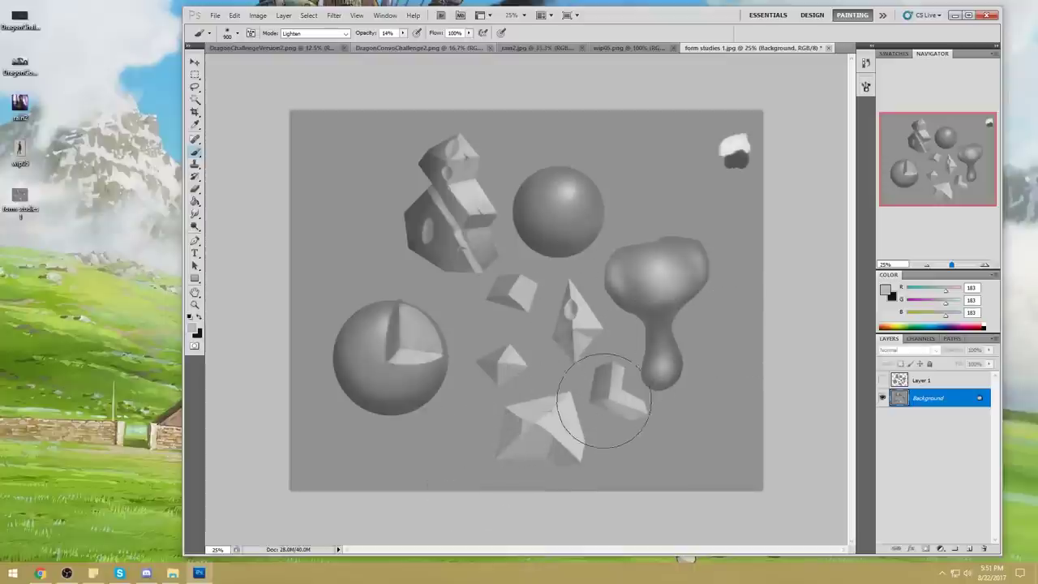
- Switch to an 80 px brush in Normal mode at 100% opacity, and sample the 193 light grey from the L-shaped block
right_click(474, 195)
left_click(569, 355)
left_click(782, 281)
left_click(326, 34)
left_click(324, 44)
key("0")
left_click(627, 395, "alt")
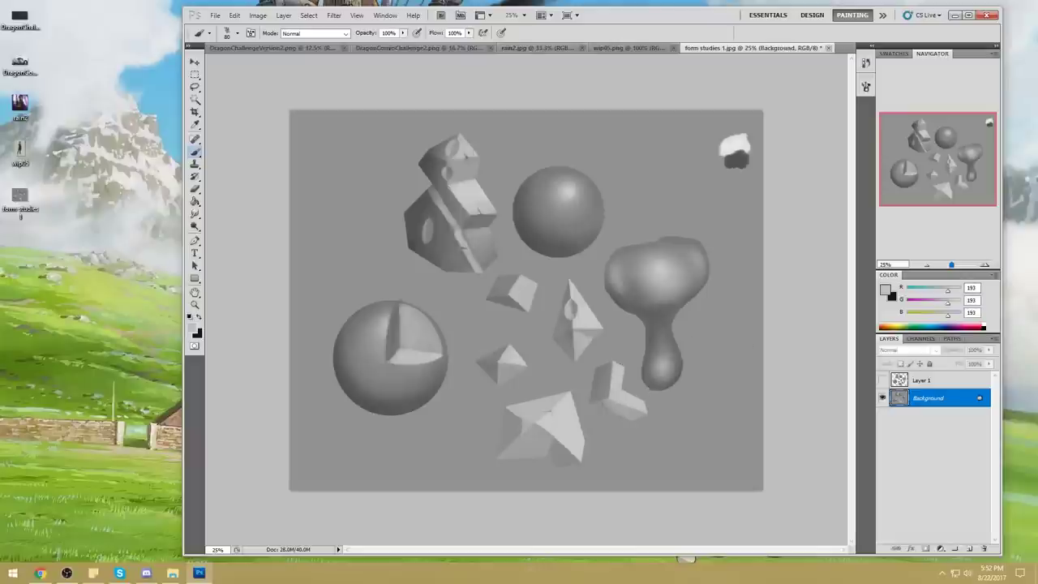
key("alt+Tab")
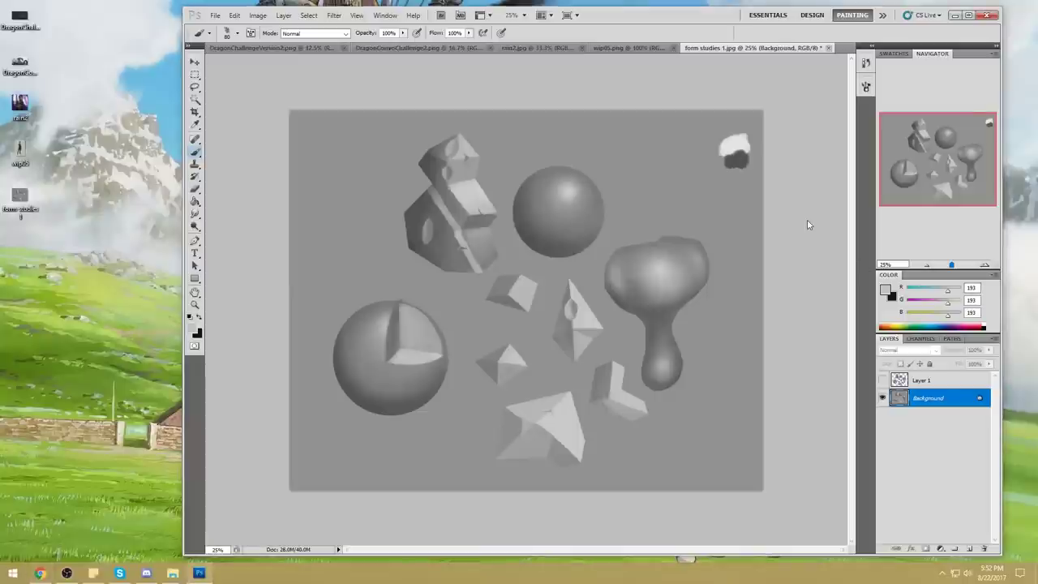
- Undo a test stroke near the black-and-white swatch, and add a new layer with the foreground colour set to pure red (ff0000) for annotations
left_click_drag(724, 160, 747, 156)
key("ctrl+z")
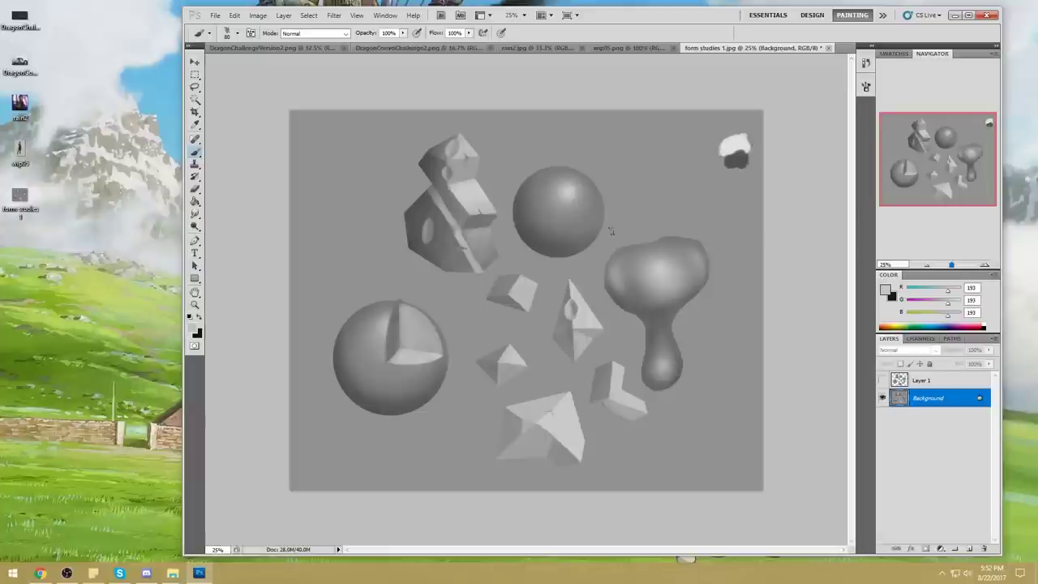
left_click(969, 549)
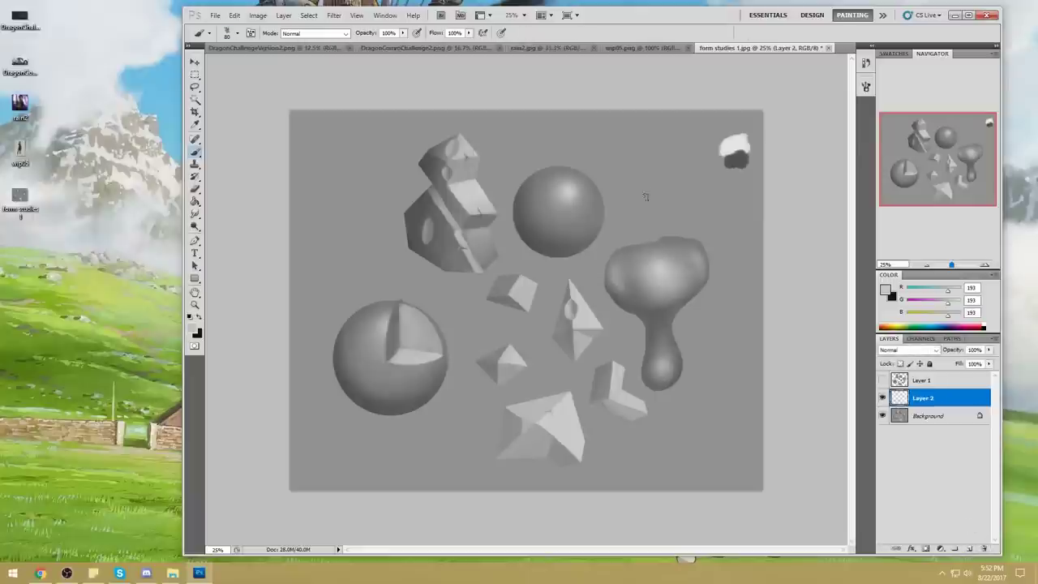
key("m")
right_click(653, 199)
left_click(681, 207)
left_click(885, 290)
left_click(839, 126)
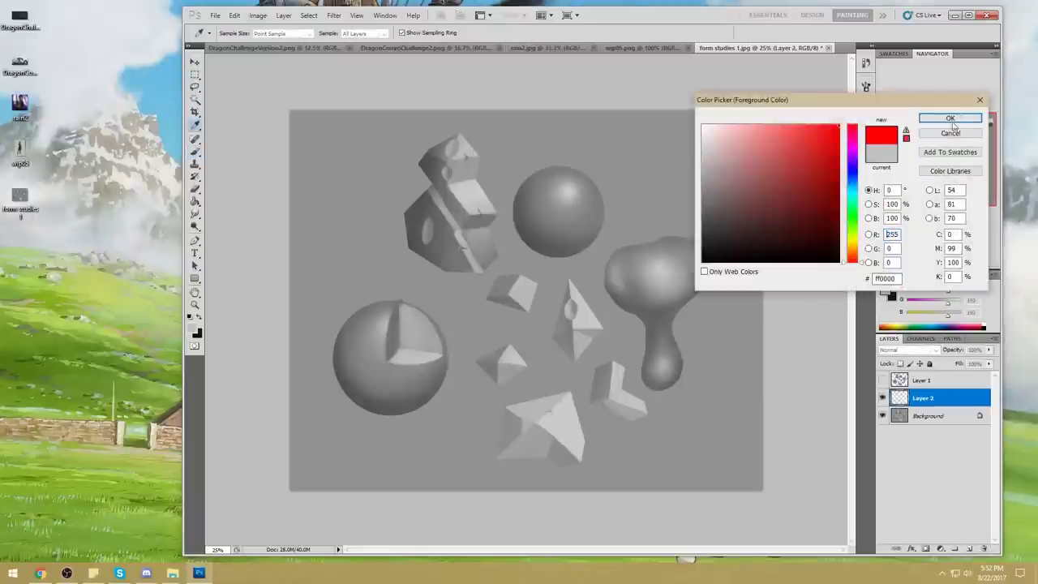
left_click(950, 119)
key("b")
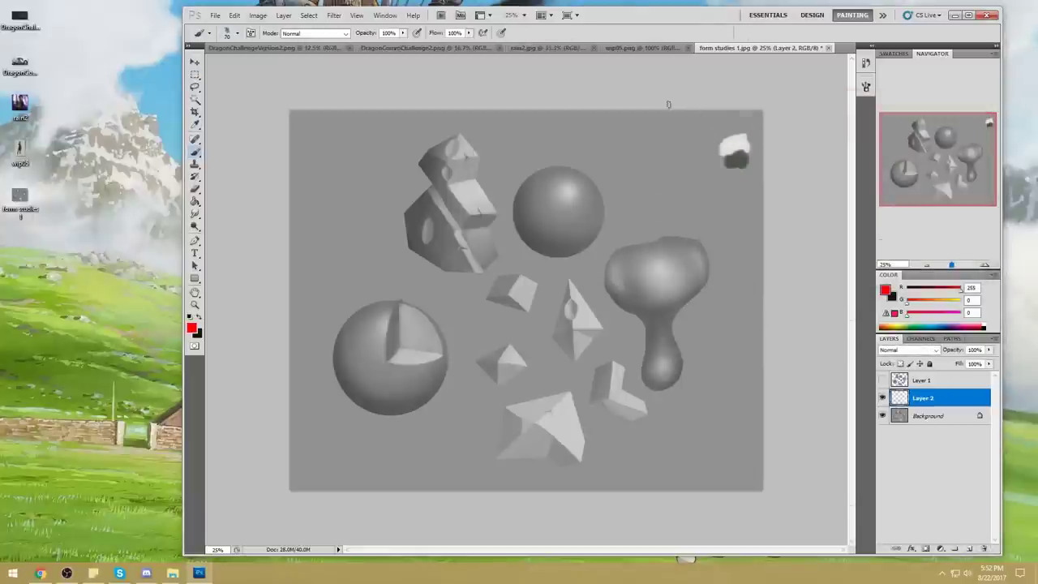
- Sketch a red sun with short rays beside the black-and-white swatch in the canvas's upper-right corner
mouse_move(702, 138)
left_mouse_down()
mouse_move(734, 132)
mouse_move(703, 132)
left_mouse_up()
left_click_drag(667, 163, 695, 149)
mouse_move(703, 159)
left_mouse_down()
mouse_move(691, 180)
mouse_move(715, 178)
left_mouse_up()
left_click_drag(746, 144, 760, 135)
- Mark the blob's highlight with a red ring and short rays spreading outward from it
mouse_move(667, 246)
left_mouse_down()
mouse_move(673, 256)
mouse_move(649, 270)
mouse_move(659, 271)
mouse_move(652, 259)
left_mouse_up()
key("ctrl+alt+z")
key("ctrl+alt+z")
mouse_move(666, 252)
left_mouse_down()
mouse_move(676, 248)
mouse_move(690, 277)
left_mouse_up()
mouse_move(656, 289)
left_mouse_down()
mouse_move(664, 307)
mouse_move(603, 312)
left_mouse_up()
left_click_drag(612, 279, 571, 283)
left_click_drag(606, 247, 585, 242)
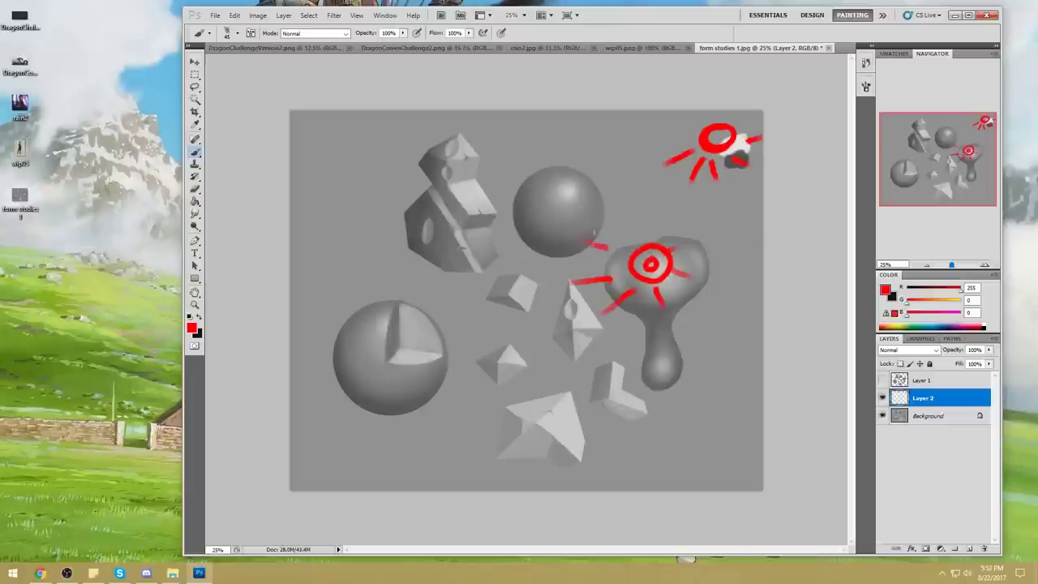
- Draw seven parallel red diagonal light rays descending from the upper right across the spheres, blob and small forms
left_click_drag(504, 151, 633, 117)
left_click_drag(487, 188, 666, 139)
left_click_drag(487, 231, 747, 188)
left_click_drag(451, 290, 616, 229)
left_click_drag(479, 331, 627, 275)
left_click_drag(561, 363, 760, 284)
left_click_drag(632, 370, 758, 327)
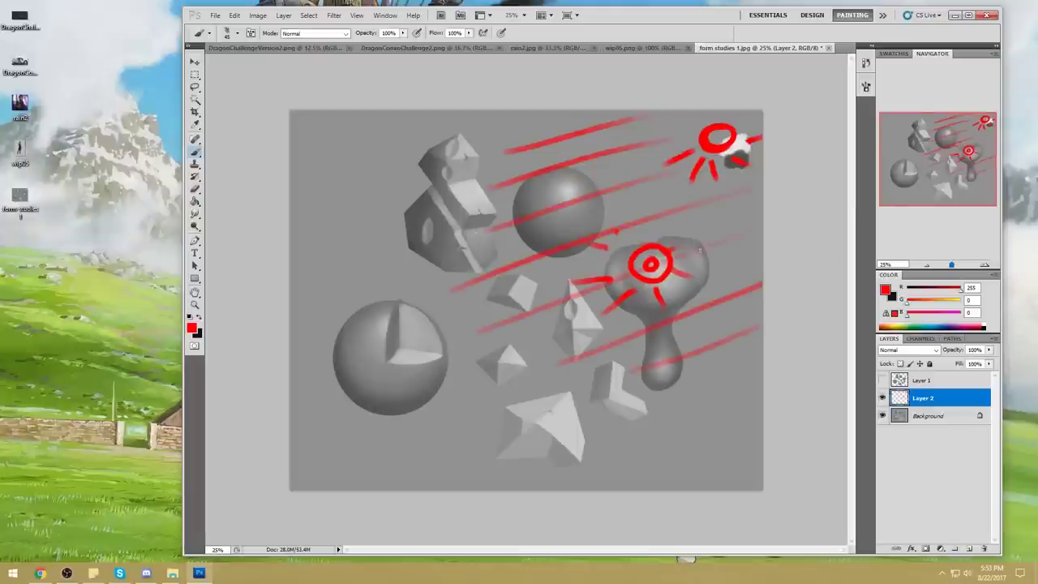
- Add red strokes at other angles across the parallel rays, around the plain sphere, small forms and sun
left_click_drag(604, 203, 663, 140)
left_click_drag(632, 205, 761, 230)
left_click_drag(503, 334, 553, 257)
left_click_drag(454, 196, 577, 209)
left_click_drag(702, 146, 604, 189)
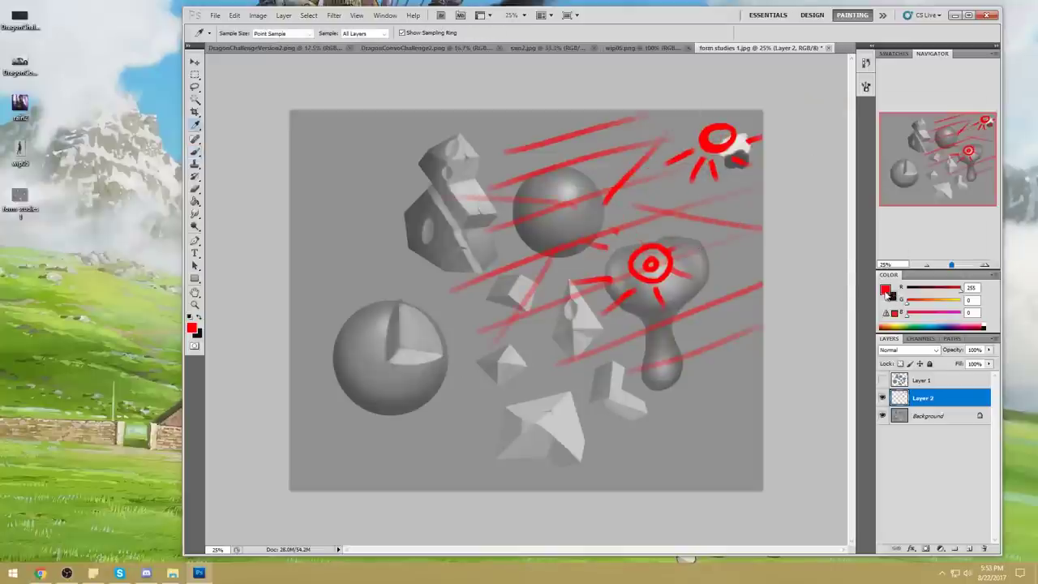
- Set the foreground colour to blue (009cff) and draw a triangle linking the sun, the sphere's edge and the blob's highlight
left_click(885, 289)
left_click(853, 184)
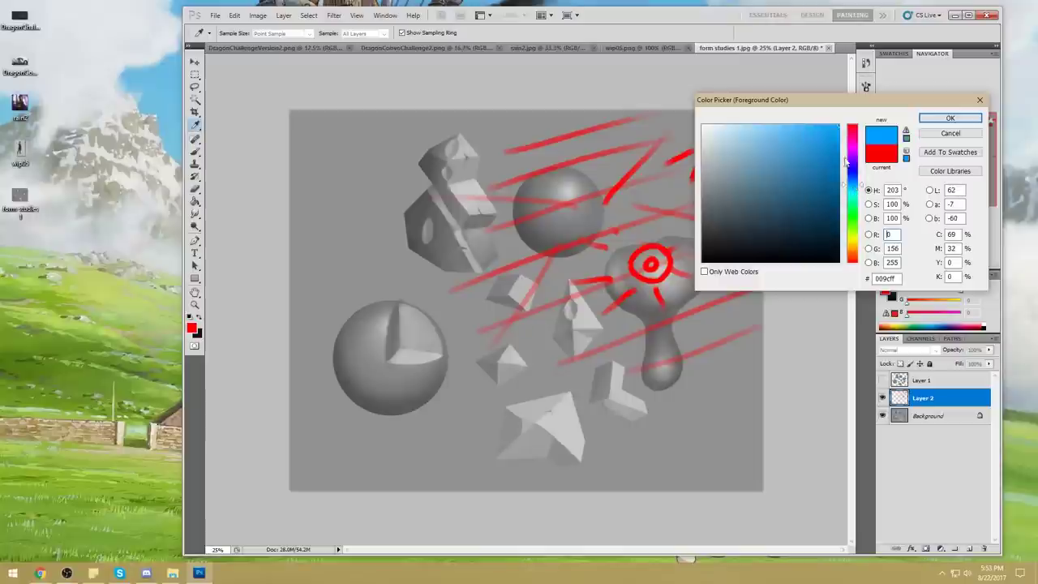
left_click(950, 118)
left_click(647, 265)
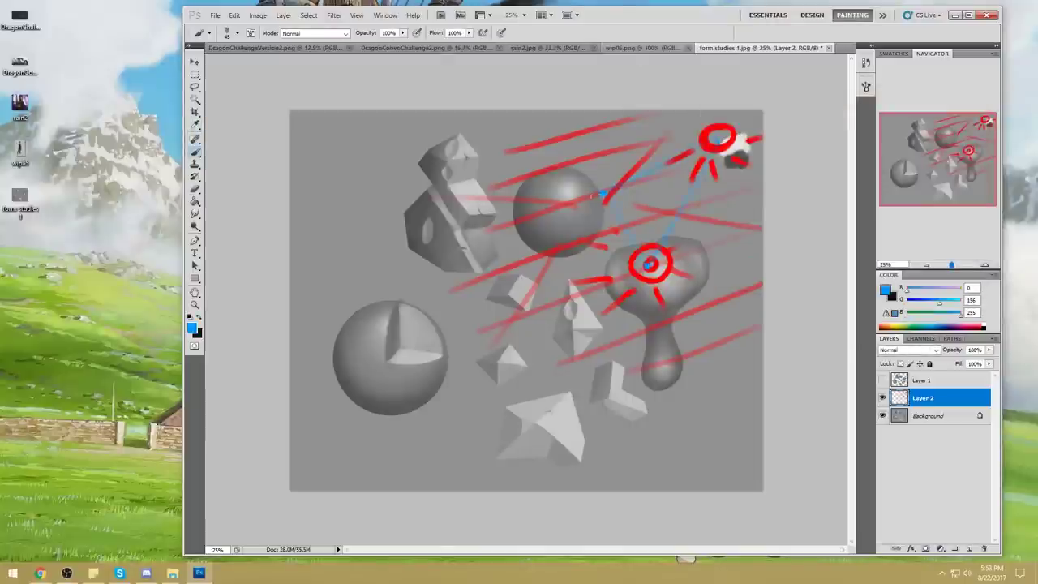
mouse_move(602, 193)
left_mouse_down()
mouse_move(643, 260)
mouse_move(717, 144)
mouse_move(642, 173)
left_mouse_up()
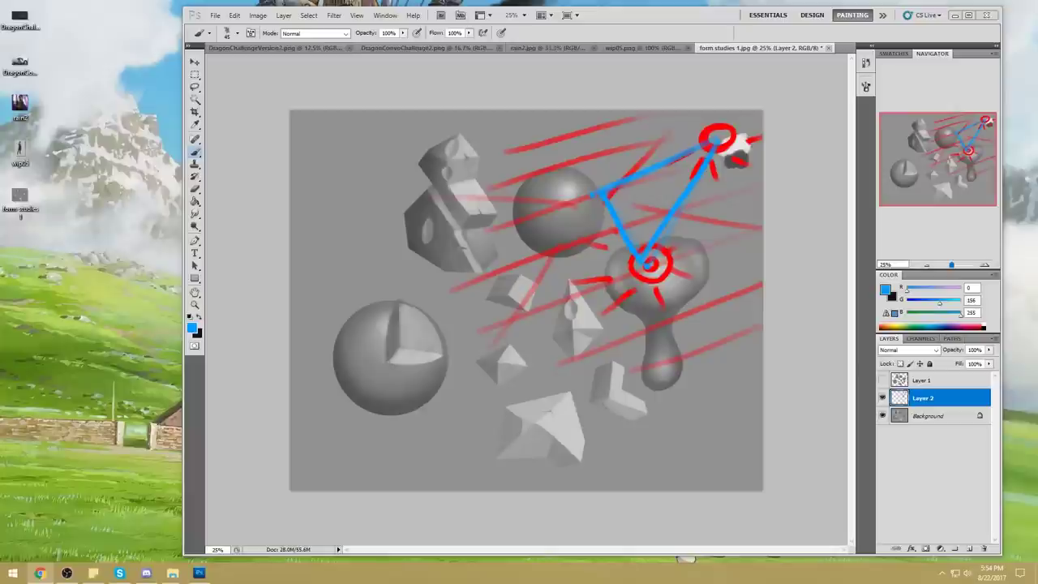
- Delete the red and blue annotation layer and select Layer 1
left_click(984, 551)
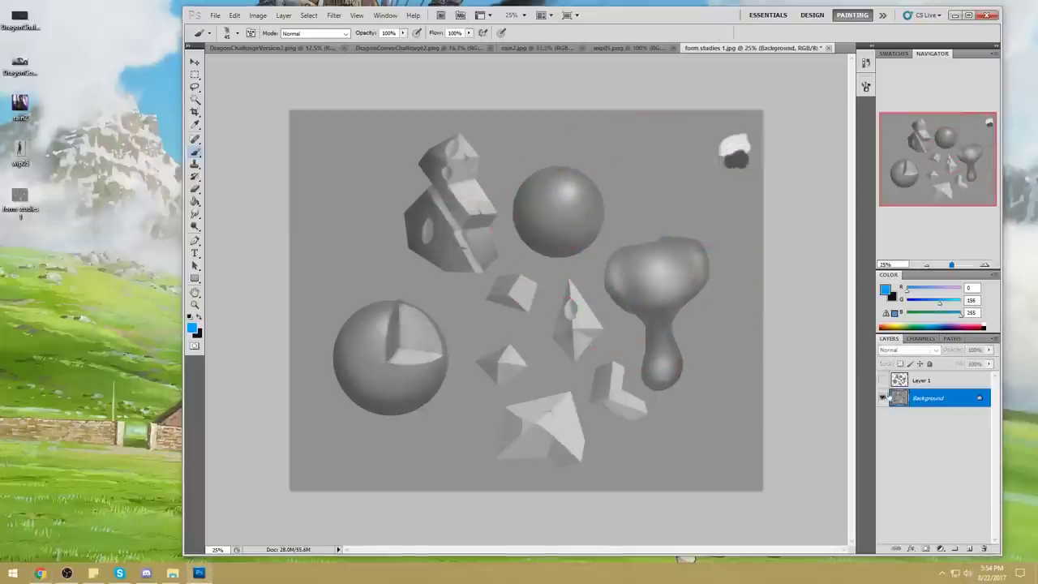
left_click(953, 379)
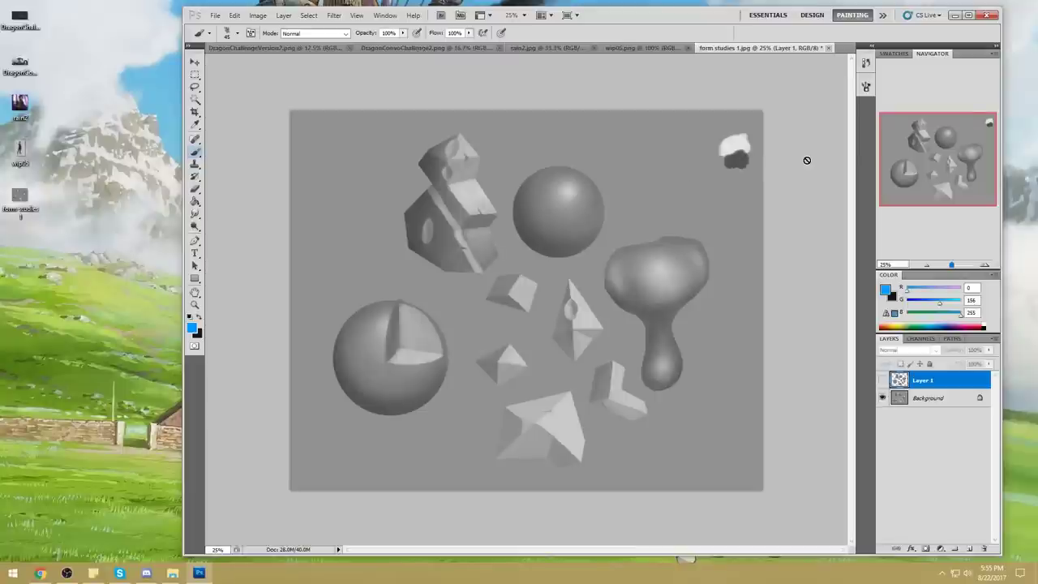
- Switch to the YouTube live chat window in Chrome to read the viewers' messages, and return to Photoshop
key("alt+Tab")
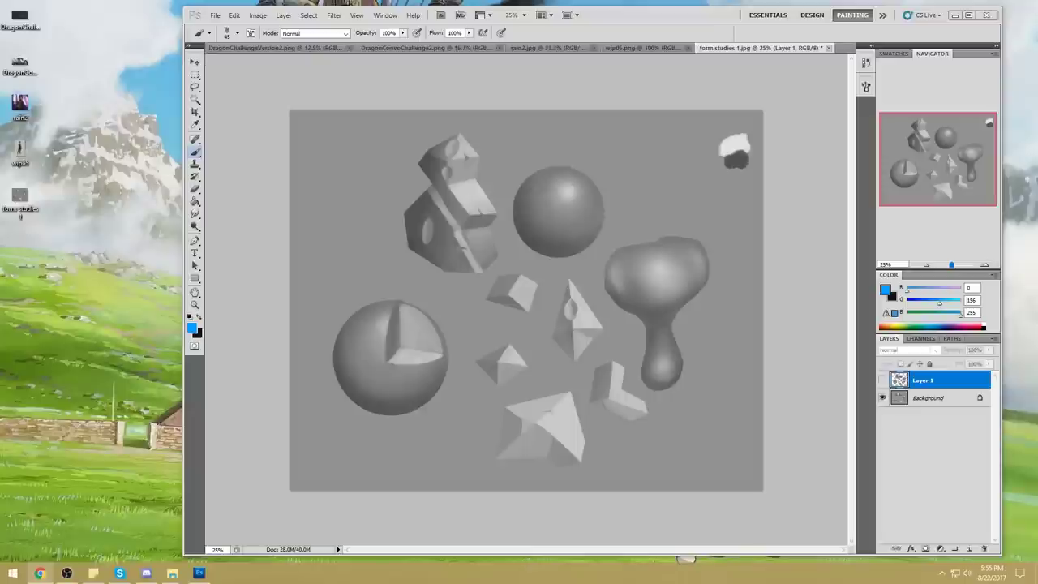
left_click_drag(1037, 83, 942, 82)
left_click(896, 219)
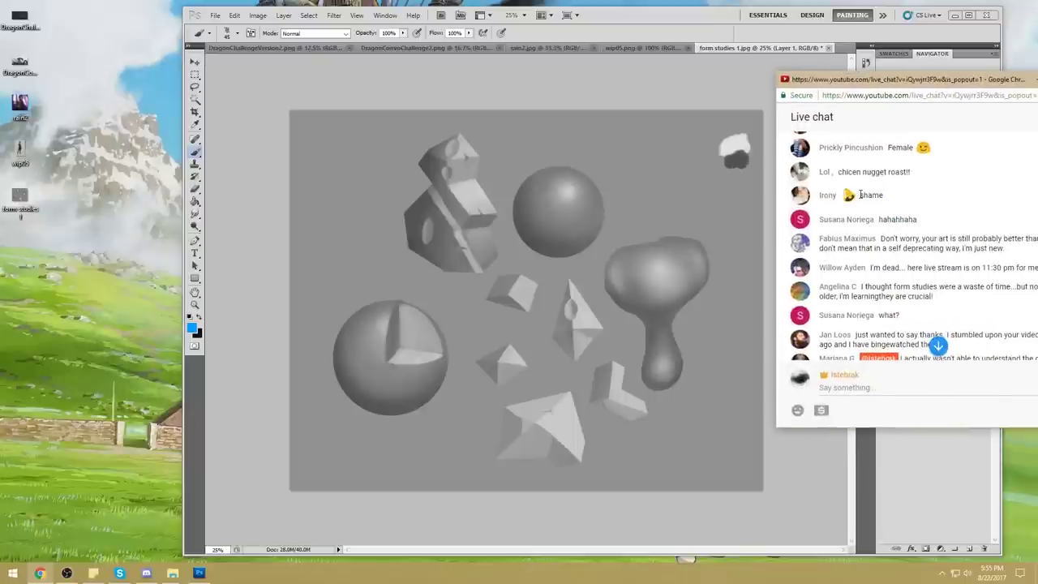
left_click_drag(885, 88, 910, 94)
key("alt+Tab")
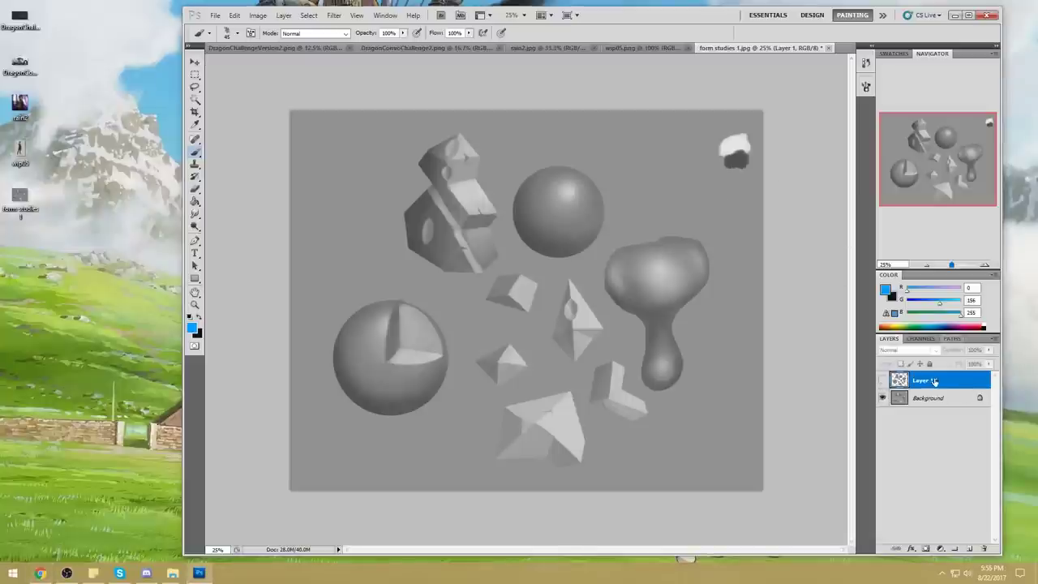
- Flatten the image, discarding the hidden Layer 1, and close form studies 1.jpg
right_click(948, 384)
left_click(938, 396)
right_click(942, 402)
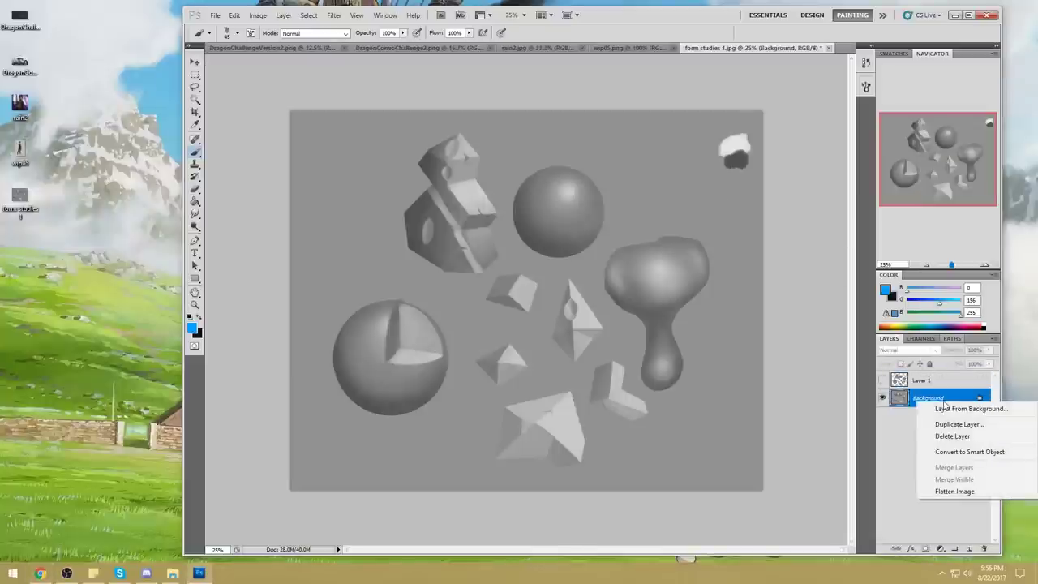
left_click(960, 493)
left_click(560, 215)
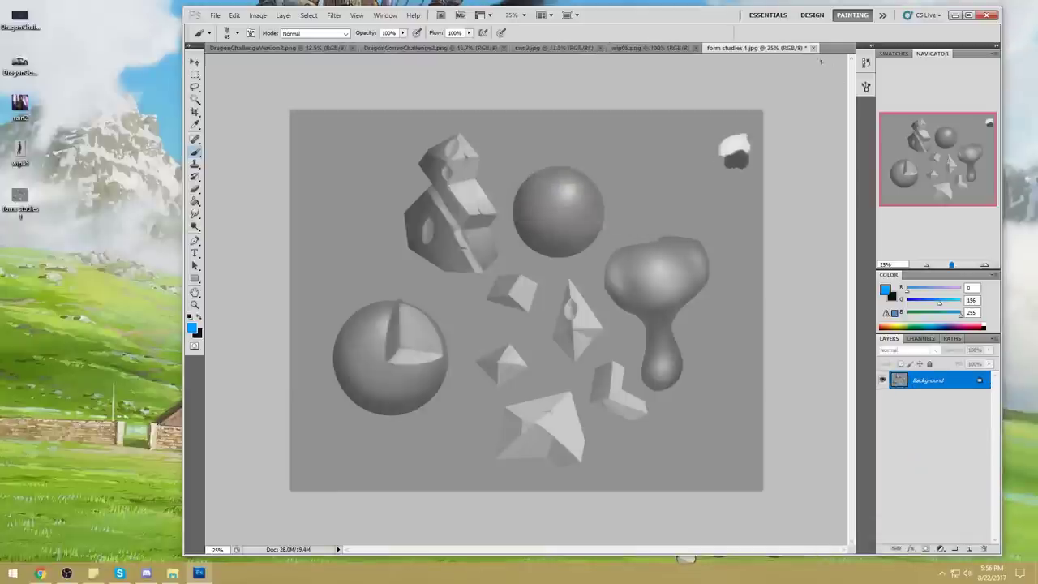
left_click(813, 48)
left_click(572, 218)
- Look through the open dragon paintings and bring DragonChallengeVersion2.png to the front
left_click(274, 48)
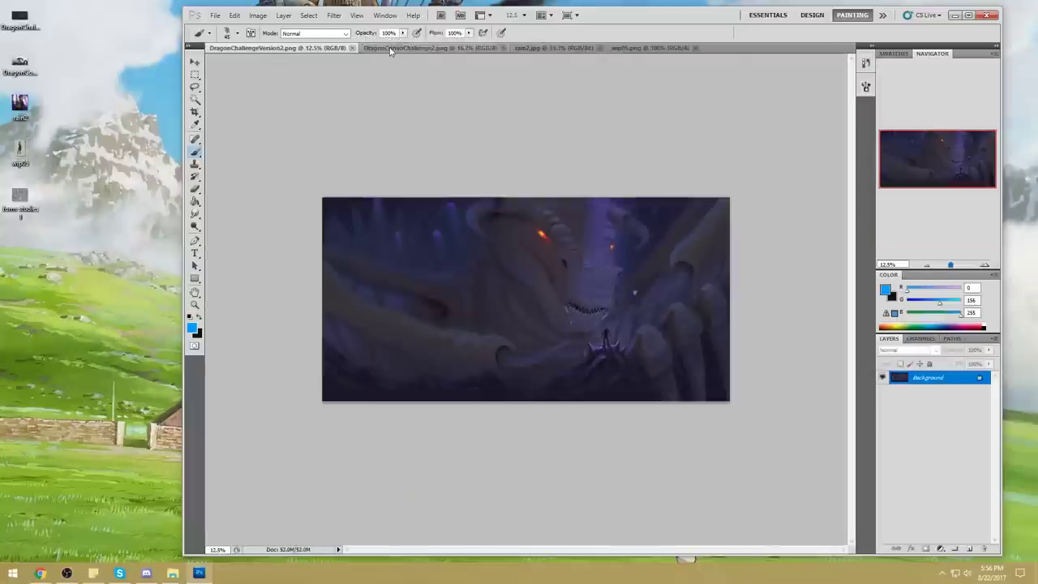
left_click(390, 49)
left_click(296, 49)
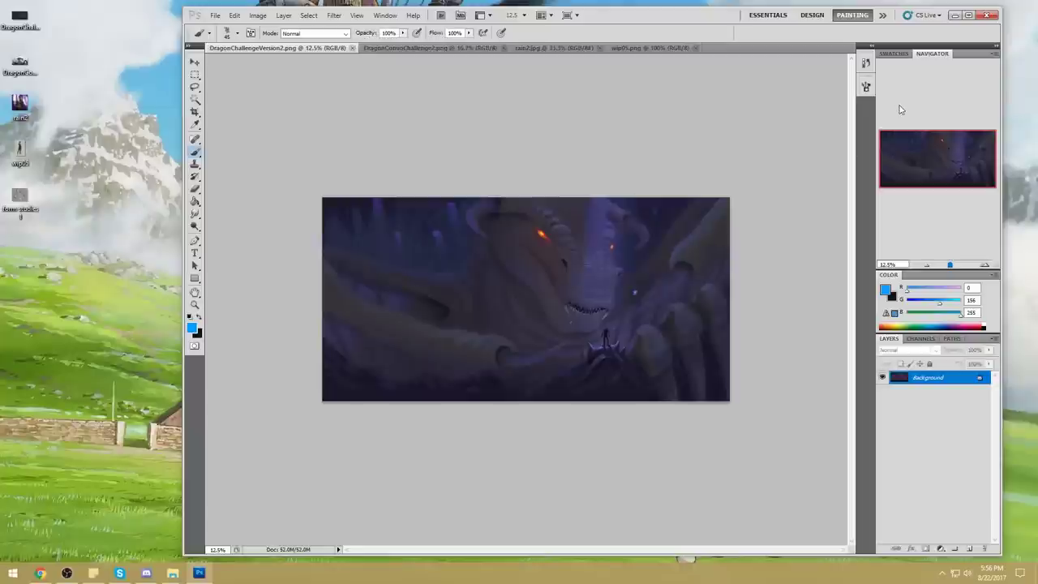
left_click(670, 175)
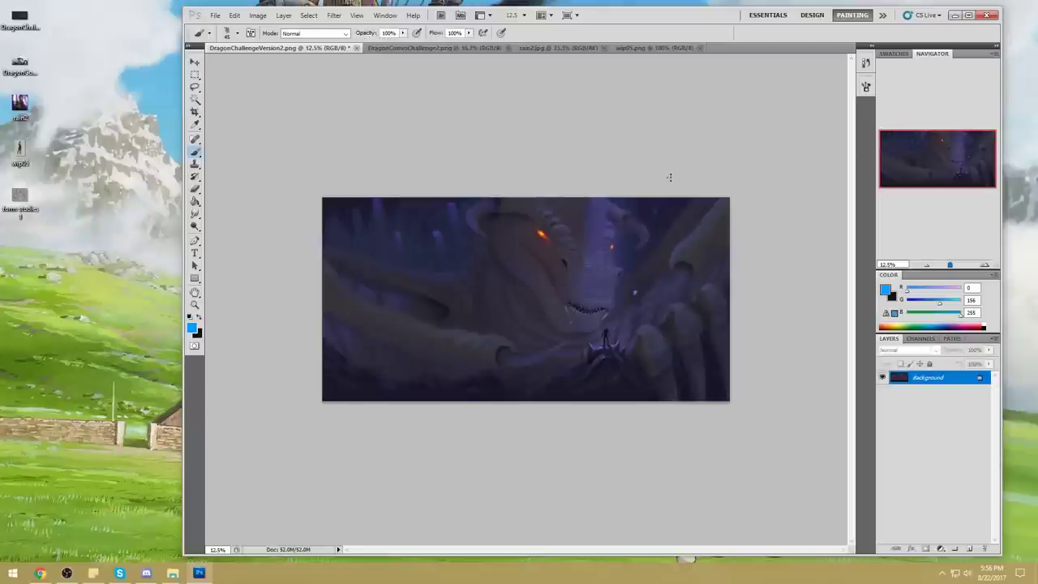
- Brighten the light shaft above the small figure with the Dodge tool, using the Midtones range, 63% exposure and a much larger brush
left_click(194, 227)
right_click(195, 227)
left_click(233, 226)
left_click(314, 33)
left_click(319, 54)
key("bracketright")
key("bracketright")
key("bracketright")
key("bracketright")
key("bracketright")
key("bracketright")
key("bracketright")
key("bracketright")
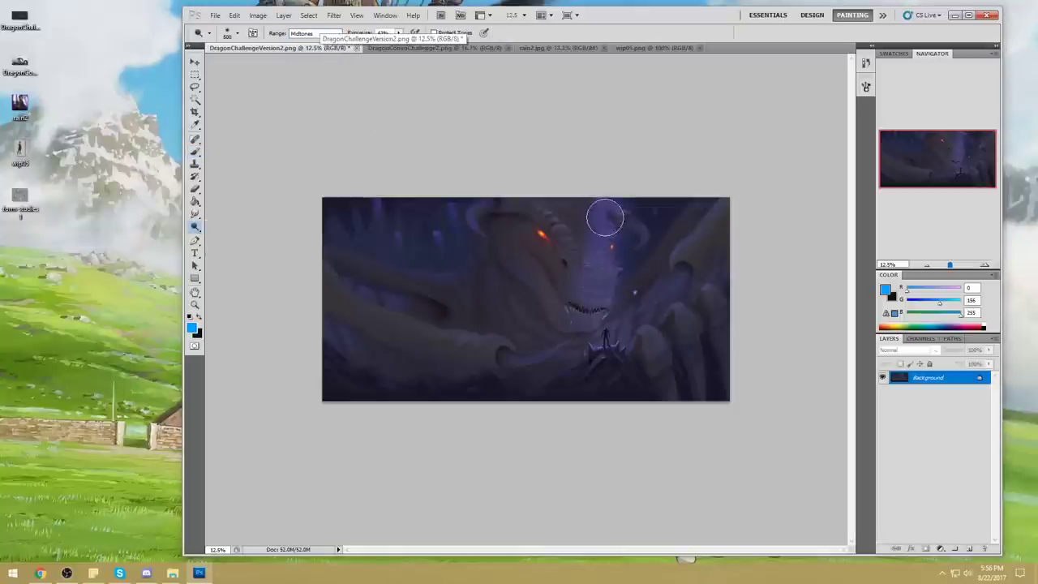
key("bracketright")
left_click_drag(607, 231, 607, 349)
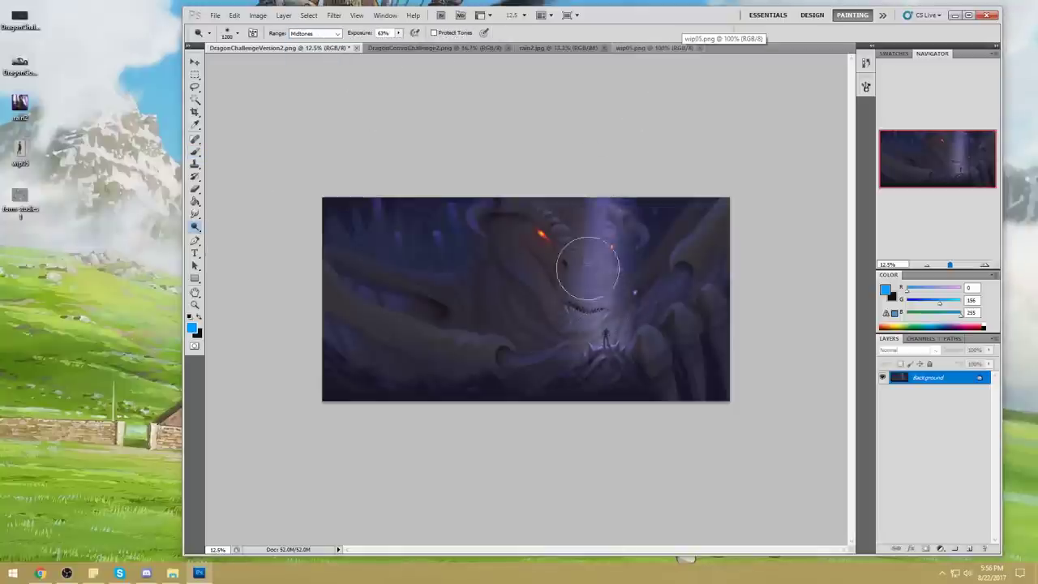
- Enlarge the Dodge brush to 1500 px and strengthen the vertical light beam over the dragon's snout, undoing unwanted strokes along the way
left_click_drag(593, 211, 583, 414)
key("ctrl+z")
key("bracketright")
left_click_drag(612, 256, 597, 347)
key("bracketright")
key("bracketright")
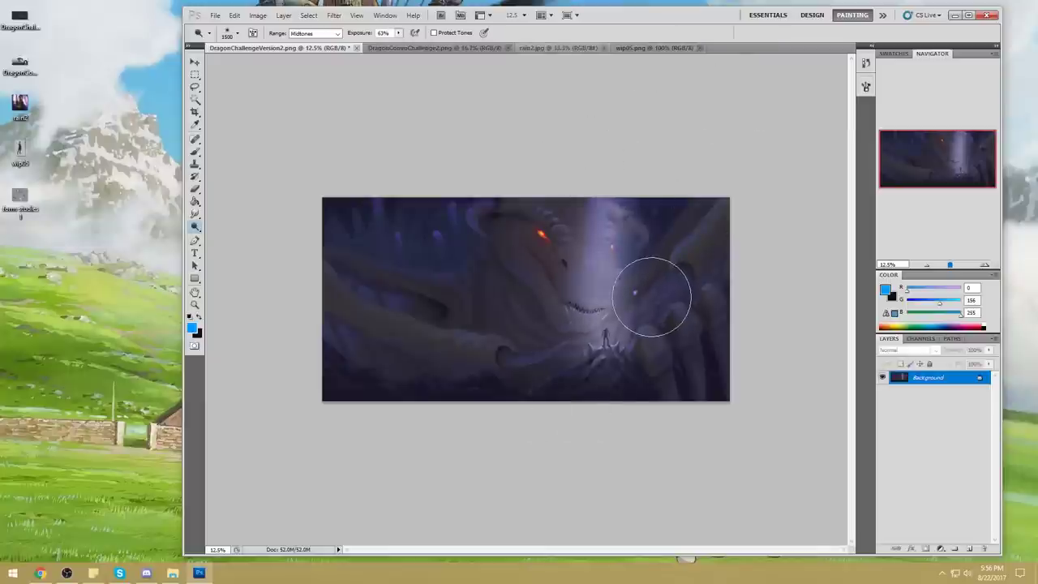
left_click_drag(609, 216, 622, 337)
key("ctrl+z")
left_click_drag(610, 197, 603, 389)
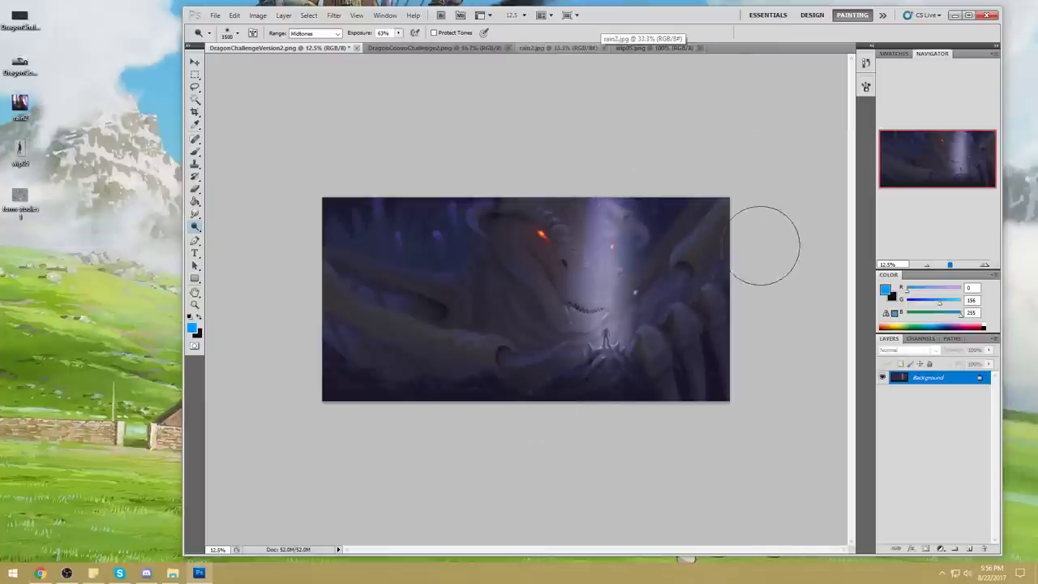
key("ctrl+z")
left_click_drag(653, 219, 608, 383)
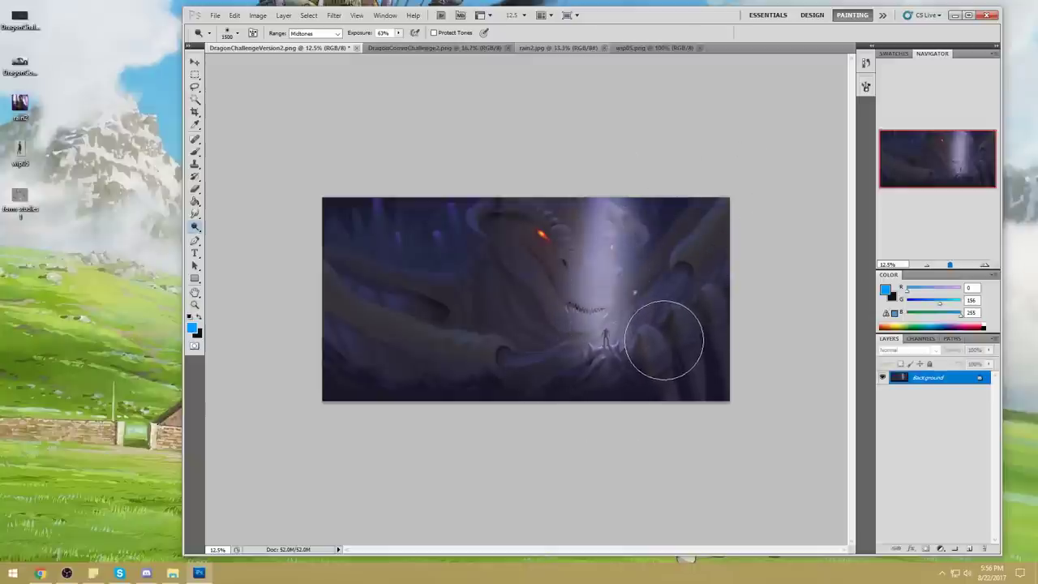
- Copy the whole dodged image, restore the document's original history snapshot, and paste the copy in place as a new layer
key("ctrl+a")
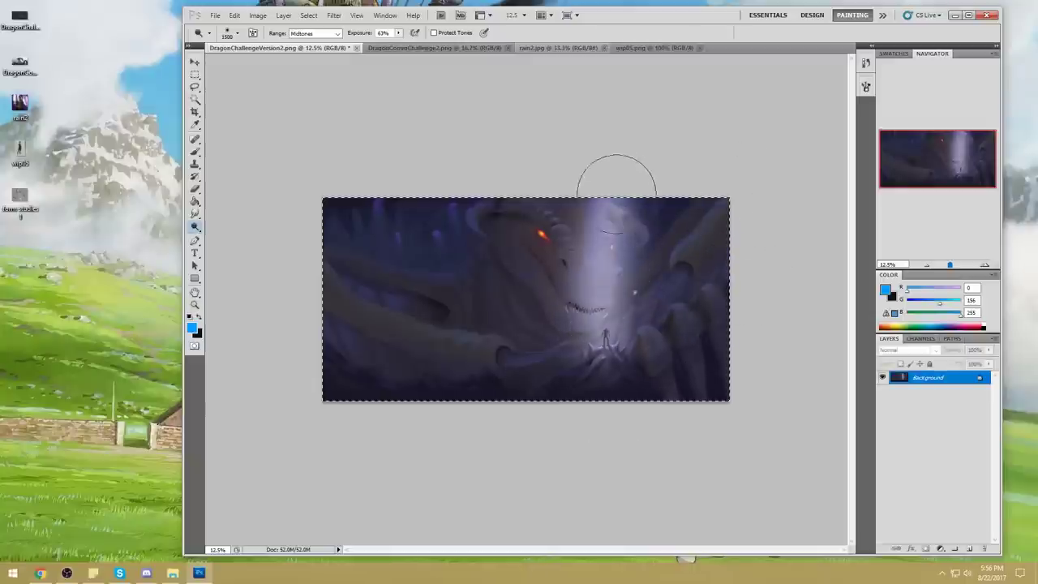
left_click(866, 65)
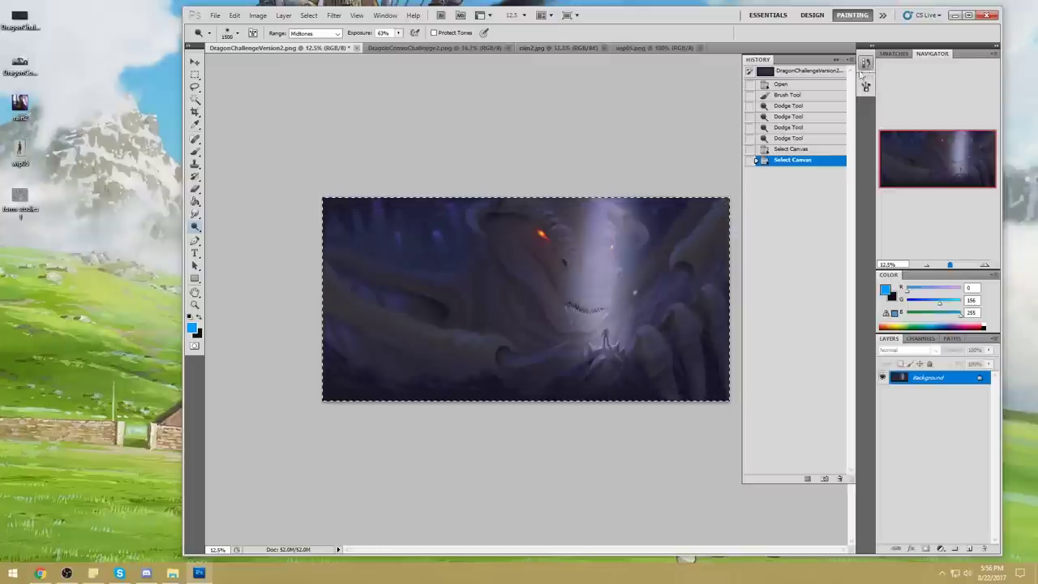
left_click(804, 71)
key("ctrl+shift+v")
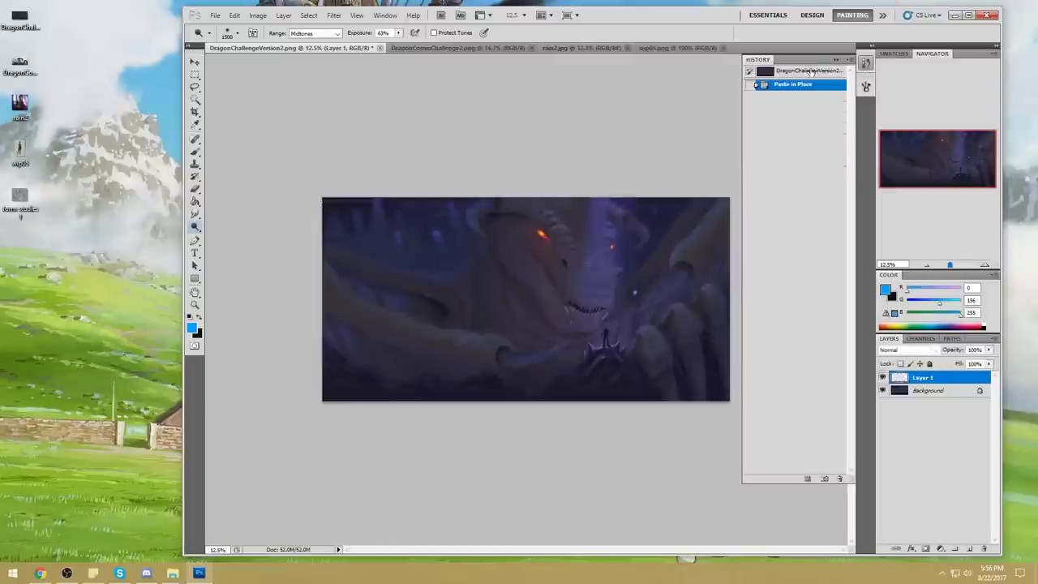
left_click(835, 58)
- Erase the dodged layer along the light beam's left edge with a 400 px eraser at 43% opacity
key("e")
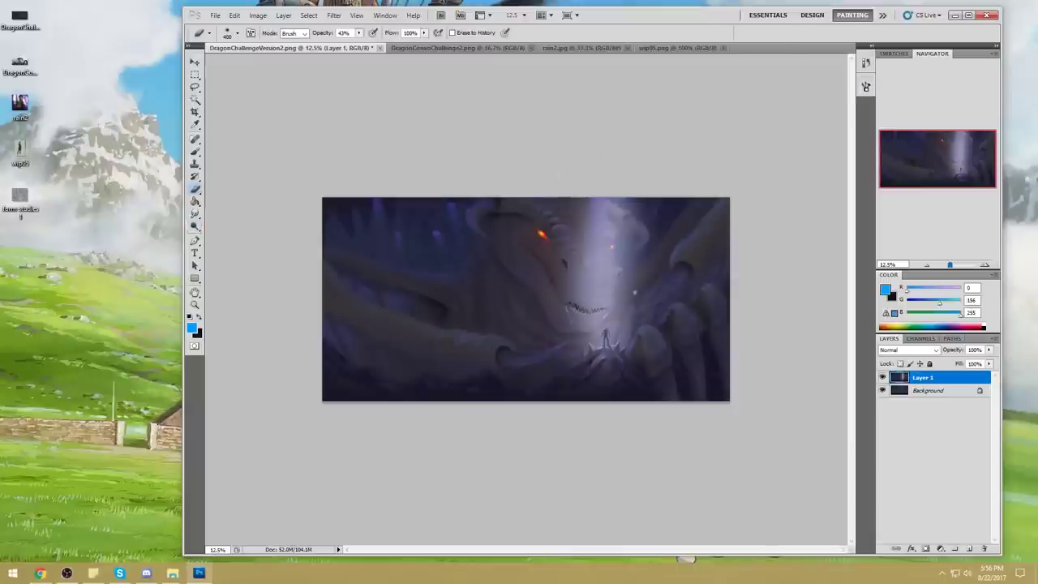
left_click_drag(562, 170, 541, 407)
left_click_drag(577, 108, 539, 330)
left_click_drag(569, 193, 544, 381)
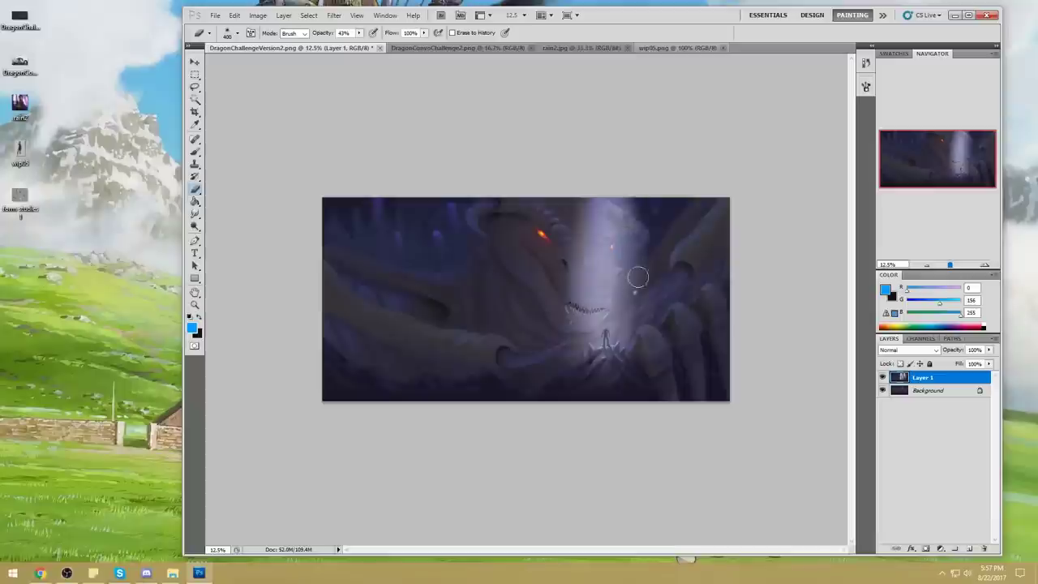
- Enlarge the eraser to 2300 px and soften the dodged layer's brightening around the light beam
key("bracketright")
key("bracketright")
key("bracketright")
key("bracketright")
key("bracketright")
key("bracketright")
key("bracketright")
key("bracketright")
key("bracketright")
key("bracketright")
key("bracketright")
key("bracketright")
key("bracketright")
key("bracketright")
key("bracketright")
key("bracketright")
key("bracketright")
key("bracketright")
key("bracketright")
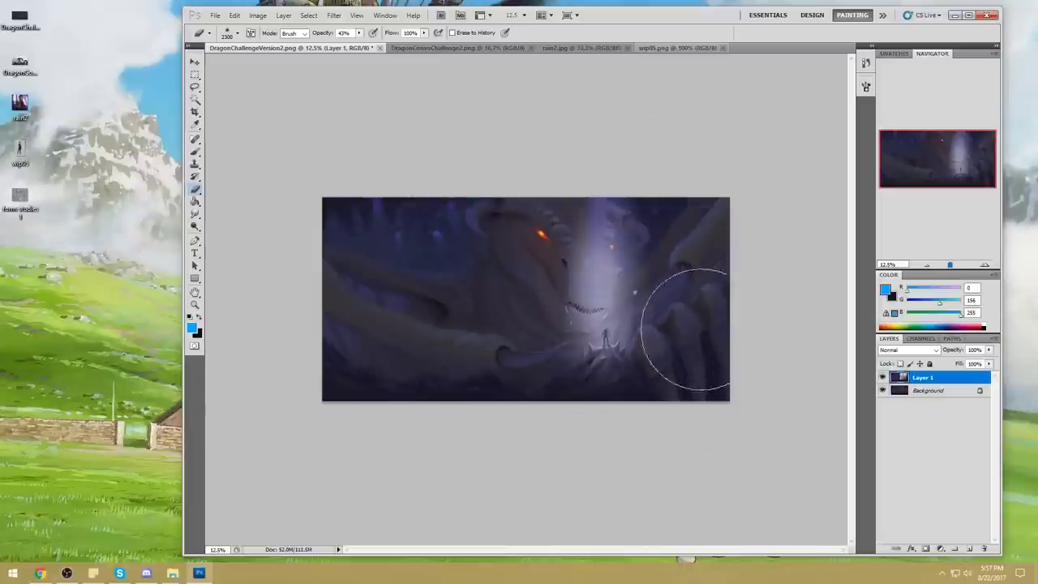
- Reduce the eraser to 200 px and erase the dodged layer over the large claw beside the small figure
key("bracketleft")
key("bracketleft")
key("bracketleft")
key("bracketleft")
key("bracketleft")
key("bracketleft")
key("bracketleft")
key("bracketleft")
key("bracketleft")
key("bracketleft")
key("bracketleft")
key("bracketleft")
key("bracketleft")
key("bracketleft")
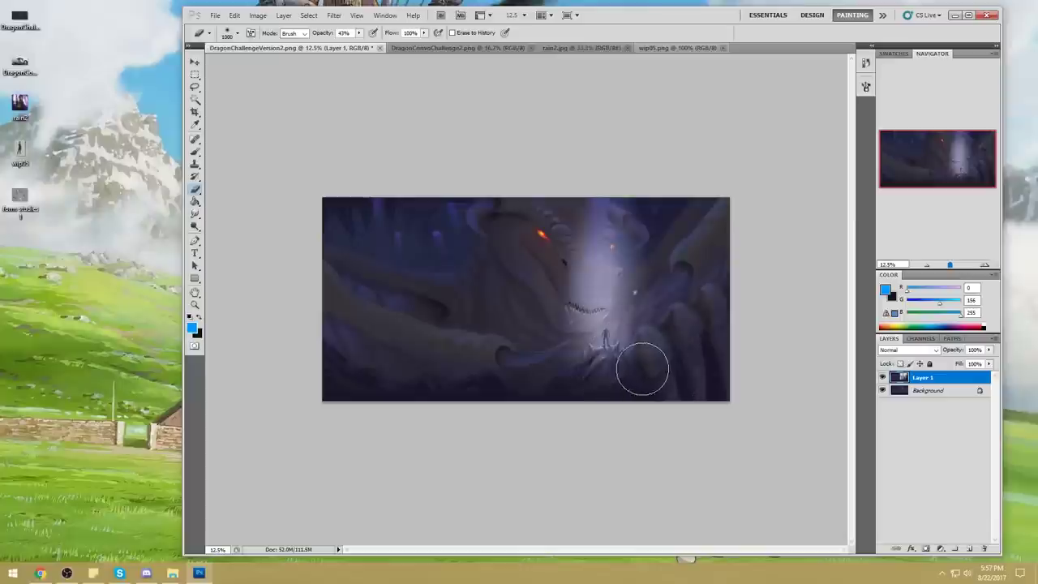
key("bracketleft")
key("bracketleft")
key("bracketleft")
key("bracketleft")
key("bracketleft")
key("bracketleft")
key("bracketleft")
key("bracketleft")
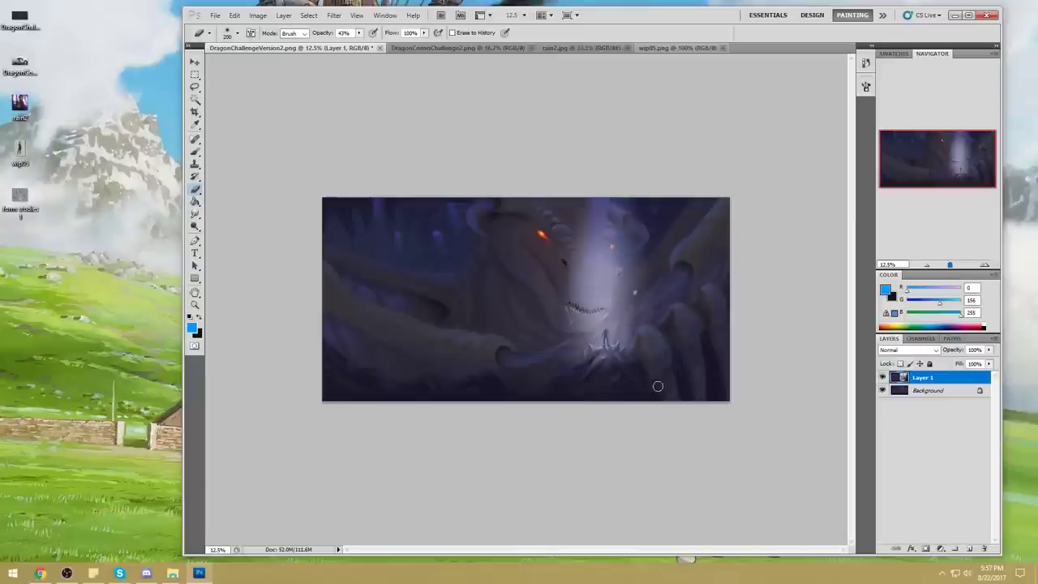
left_click_drag(656, 354, 642, 372)
- Erase more of the dodged layer around the dragon's mouth and the figure's spiky perch, adjusting the eraser to 300 px and 150 px
key("bracketright")
key("bracketright")
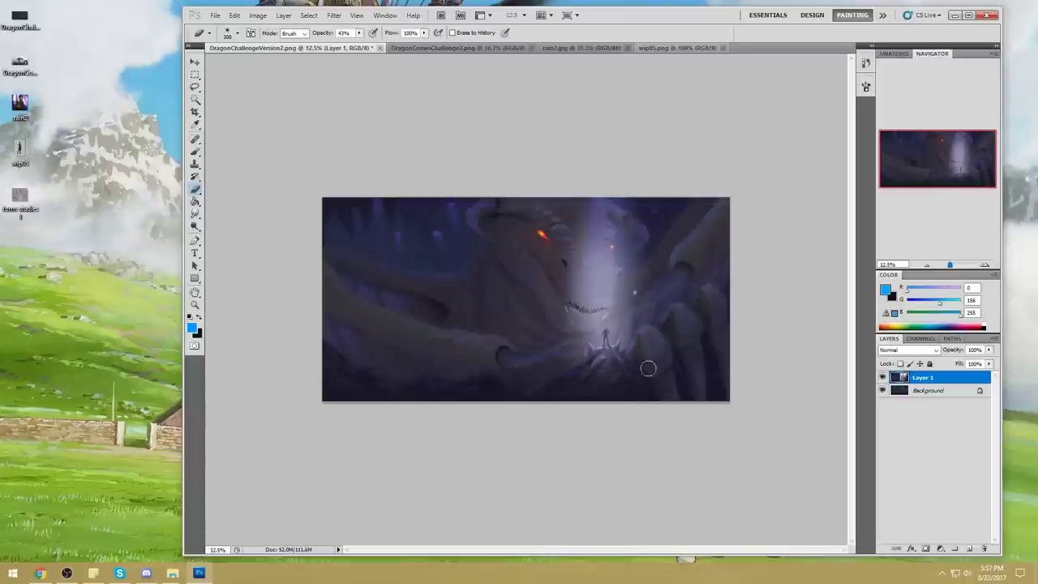
left_click(596, 316)
key("bracketleft")
key("bracketleft")
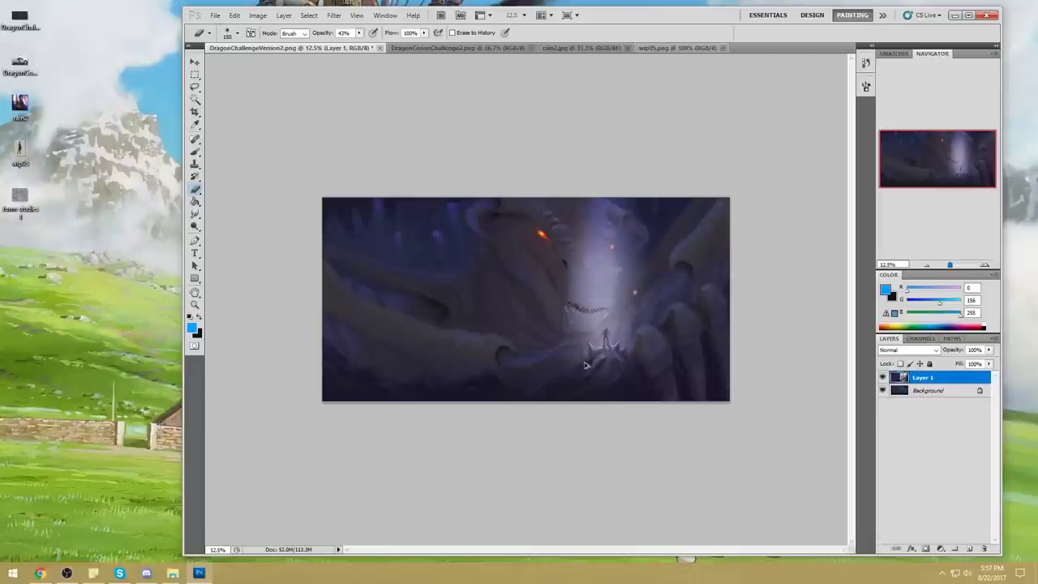
- Erase the dodged layer over the small figure's body at 43% opacity to restore its dark silhouette
key("ctrl+space")
left_click_drag(554, 295, 649, 410)
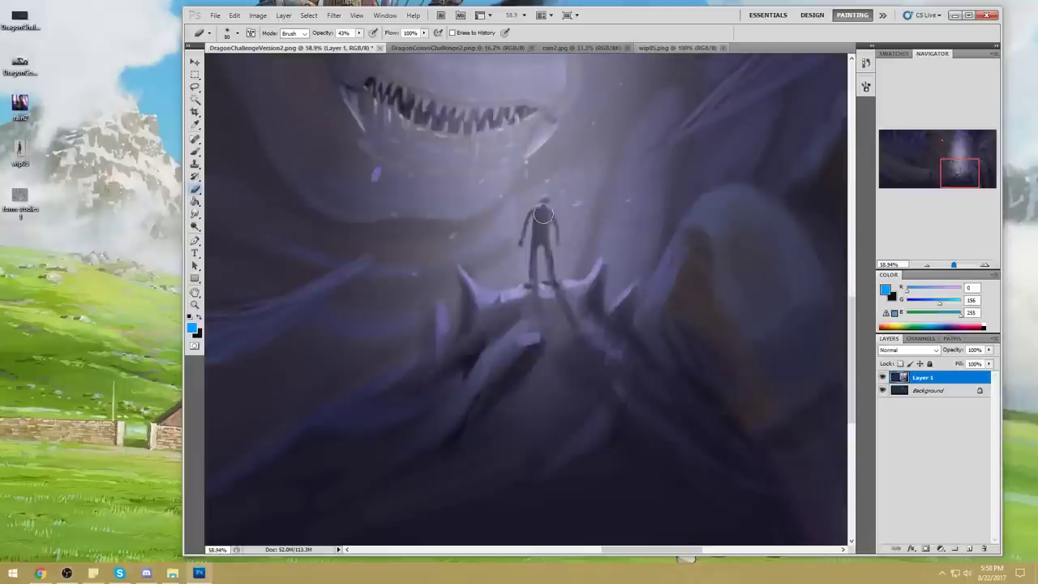
mouse_move(540, 215)
left_mouse_down()
mouse_move(535, 247)
mouse_move(545, 245)
mouse_move(552, 282)
mouse_move(539, 234)
mouse_move(534, 285)
mouse_move(535, 210)
mouse_move(542, 220)
mouse_move(548, 211)
mouse_move(561, 257)
mouse_move(559, 232)
mouse_move(556, 251)
mouse_move(530, 224)
mouse_move(526, 236)
mouse_move(547, 196)
mouse_move(541, 258)
left_mouse_up()
- Narrow the small figure's knees by painting the sampled background colour over the legs' edges with a 10 px brush
right_click(505, 225)
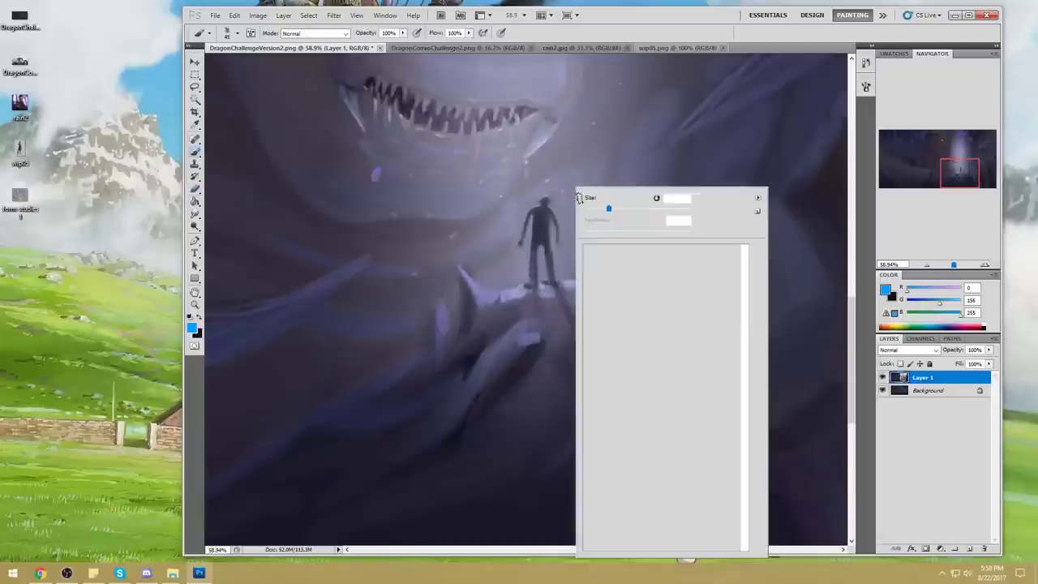
key("z")
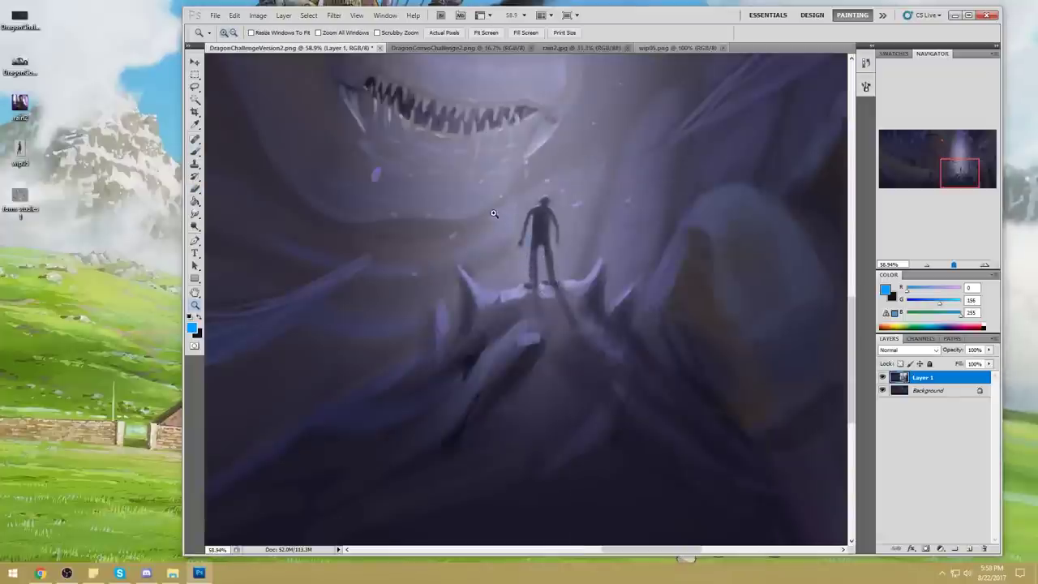
left_click_drag(589, 308, 478, 204)
key("b")
left_click(549, 288, "alt")
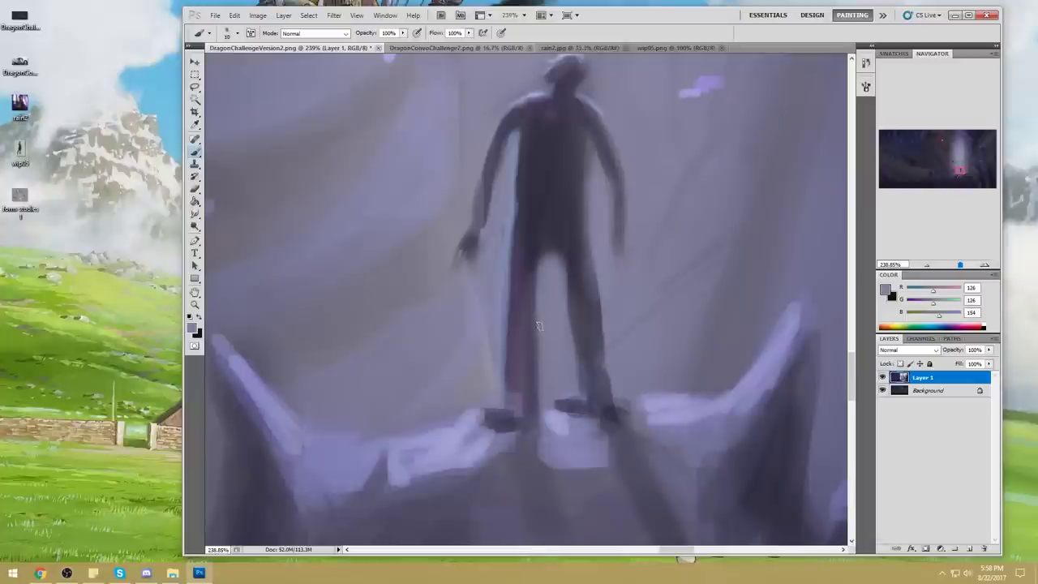
left_click_drag(504, 326, 509, 342)
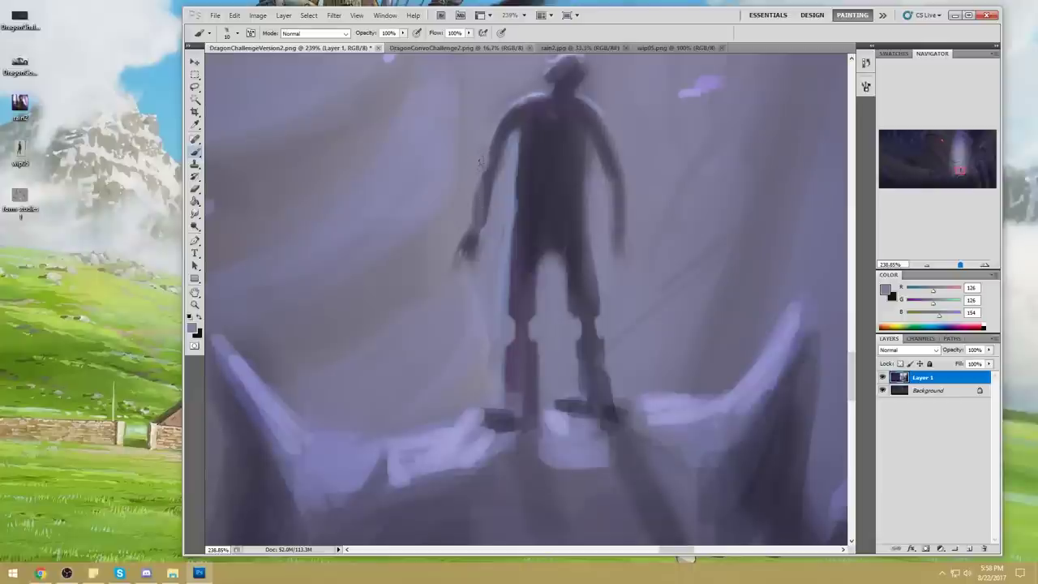
- Refine the figure's elbows and forearms on both arms with background and silhouette colours sampled nearby
left_click(601, 180, "alt")
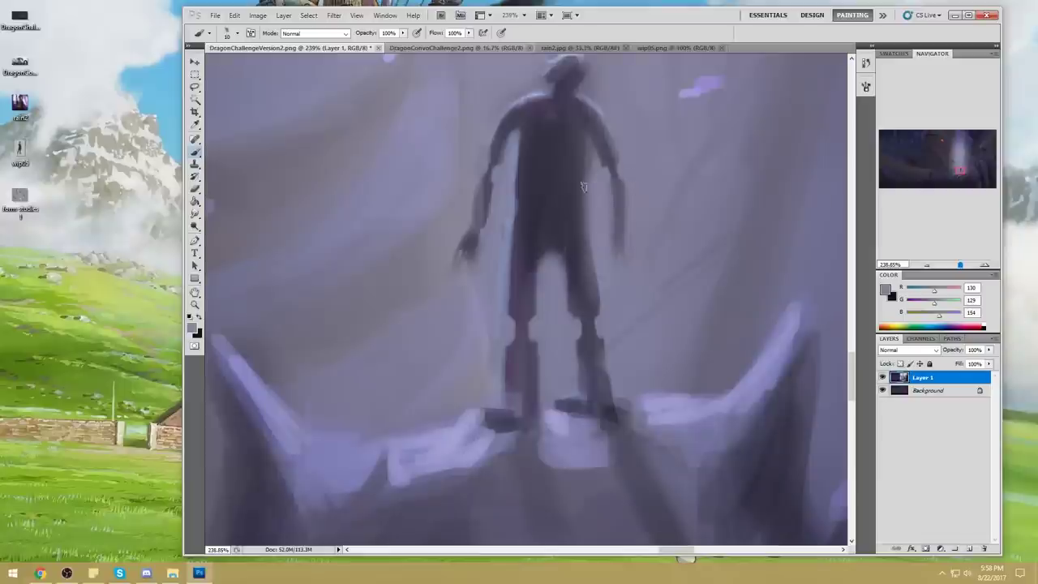
left_click(477, 164, "alt")
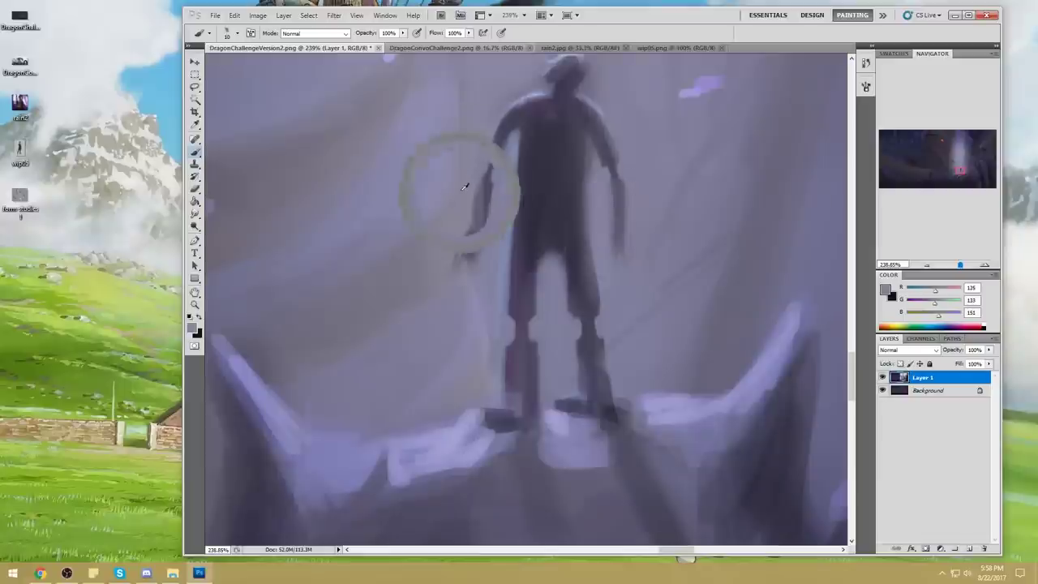
left_click(491, 156, "alt")
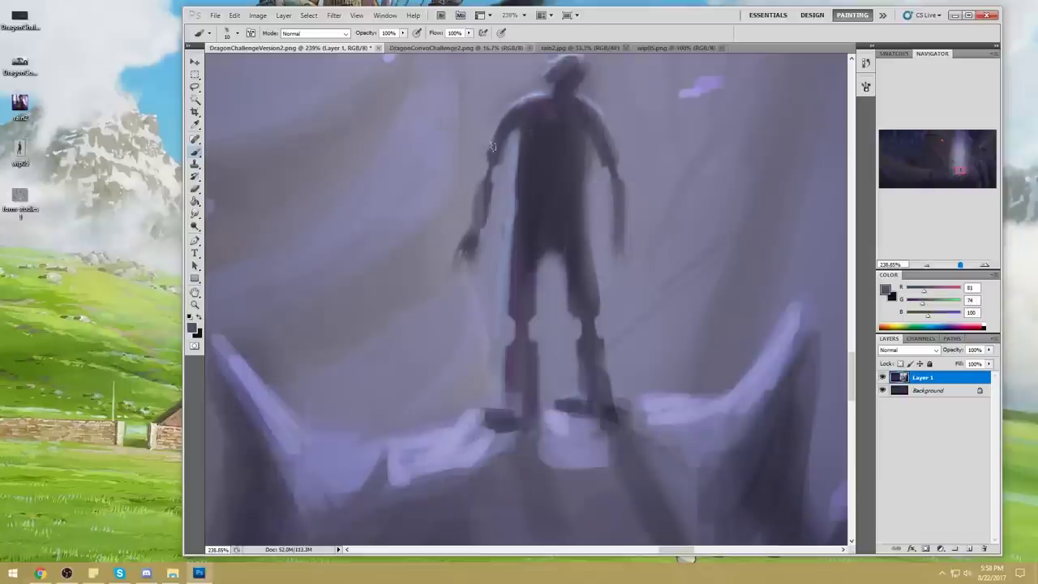
left_click(480, 140, "alt")
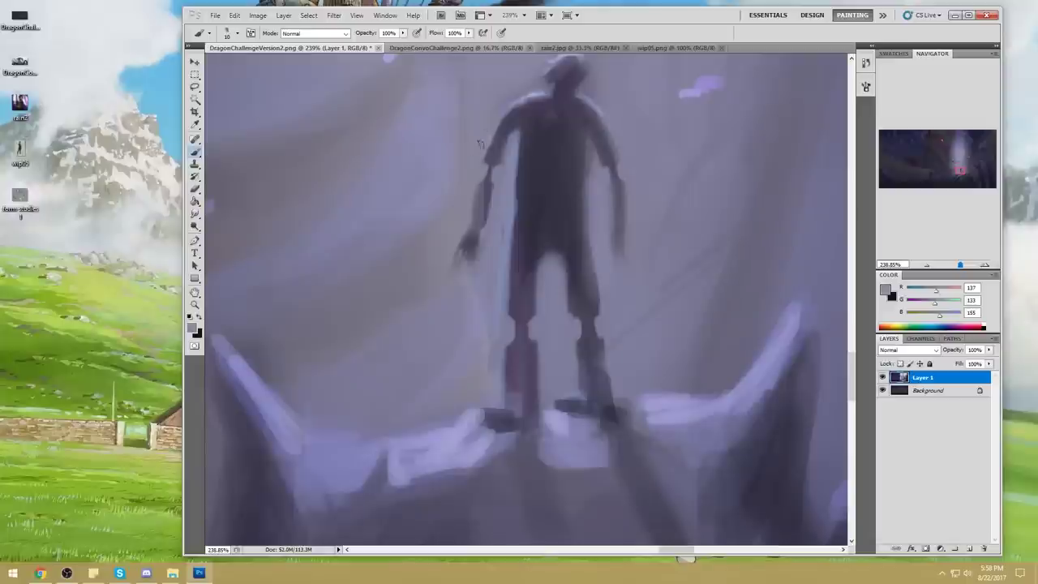
left_click(483, 186, "alt")
left_click_drag(480, 188, 476, 218)
left_click(629, 212, "alt")
left_click_drag(632, 138, 624, 199)
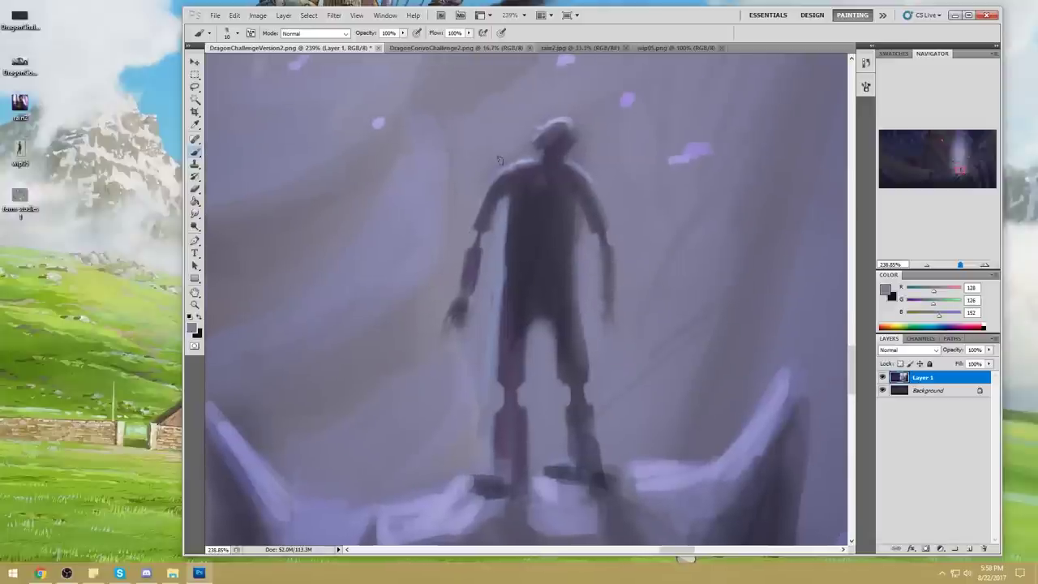
- Paint out the light rim on the figure's shoulders and carve in both sides of the waist with sampled colours
left_click(589, 168, "alt")
left_click(528, 157, "alt")
left_click(589, 169, "alt")
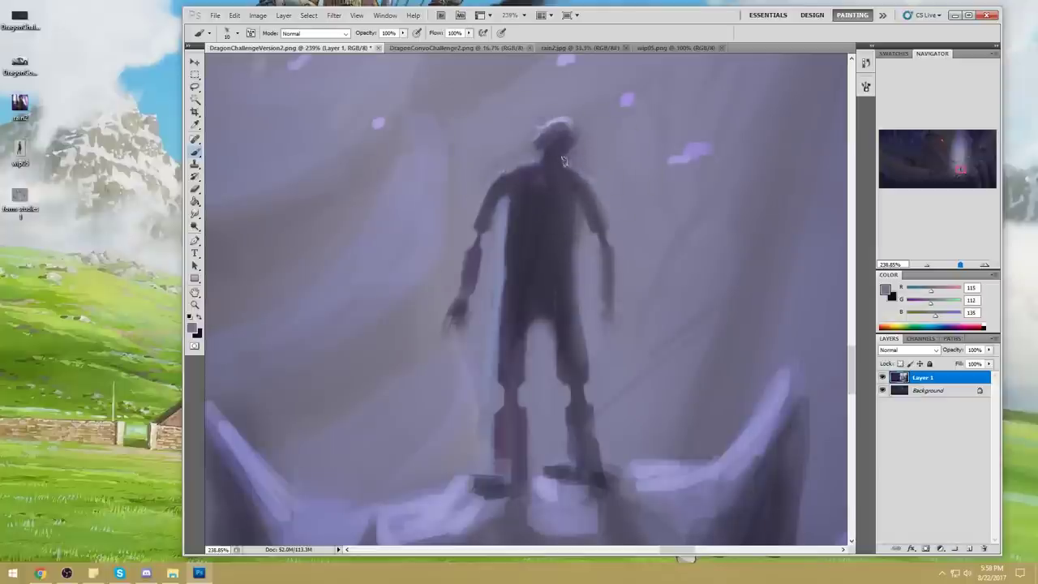
left_click(496, 256, "alt")
mouse_move(508, 249)
left_mouse_down()
mouse_move(509, 269)
mouse_move(567, 251)
mouse_move(570, 270)
mouse_move(580, 266)
left_mouse_up()
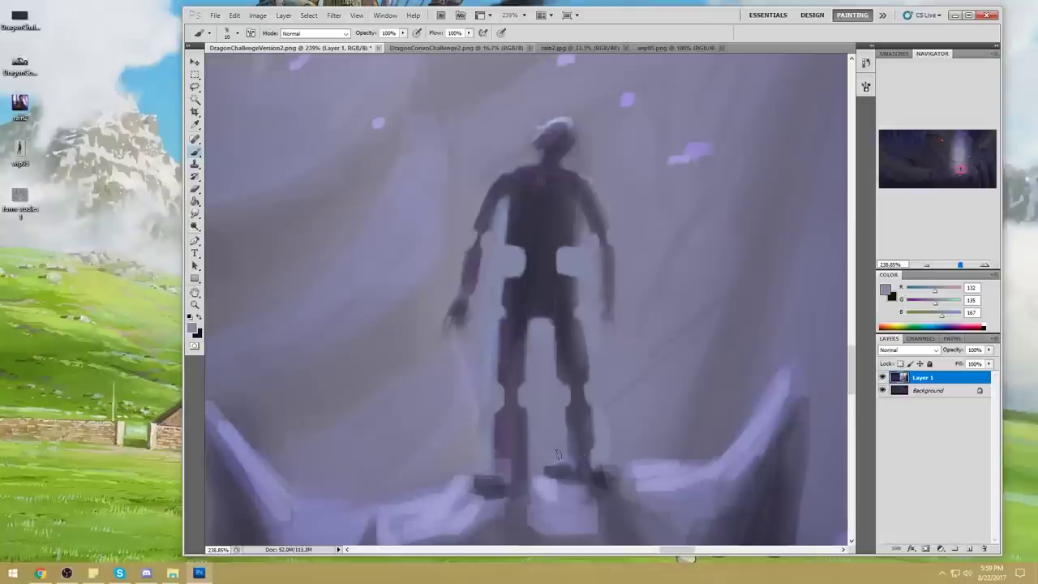
- Slim the figure's lower legs and ankles by painting sampled background colour along their edges
mouse_move(489, 412)
left_mouse_down()
mouse_move(490, 464)
mouse_move(487, 413)
mouse_move(528, 470)
left_mouse_up()
left_click_drag(527, 409, 529, 439)
left_click(537, 413, "alt")
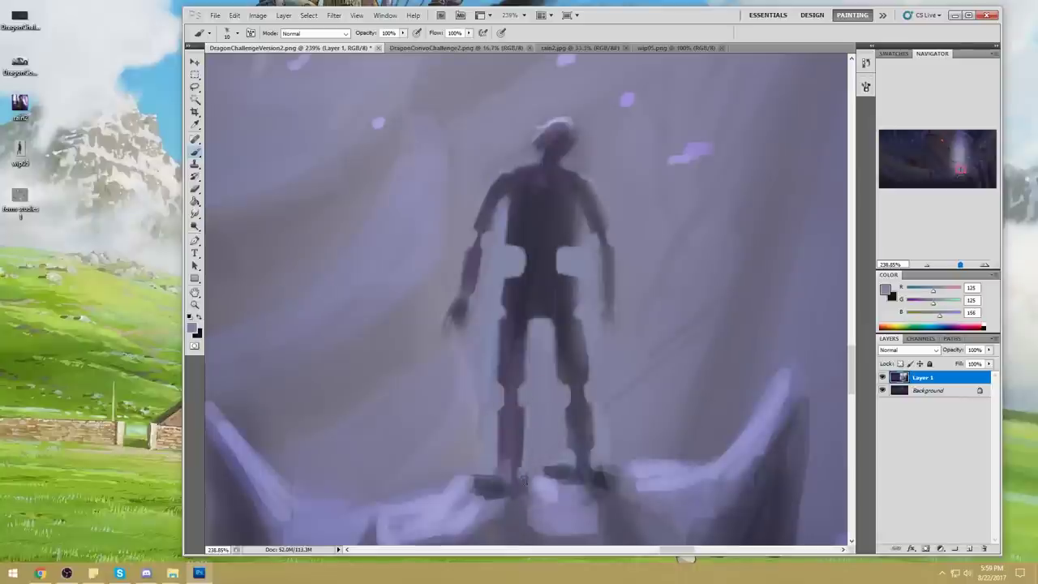
left_click(492, 469, "alt")
key("ctrl+0")
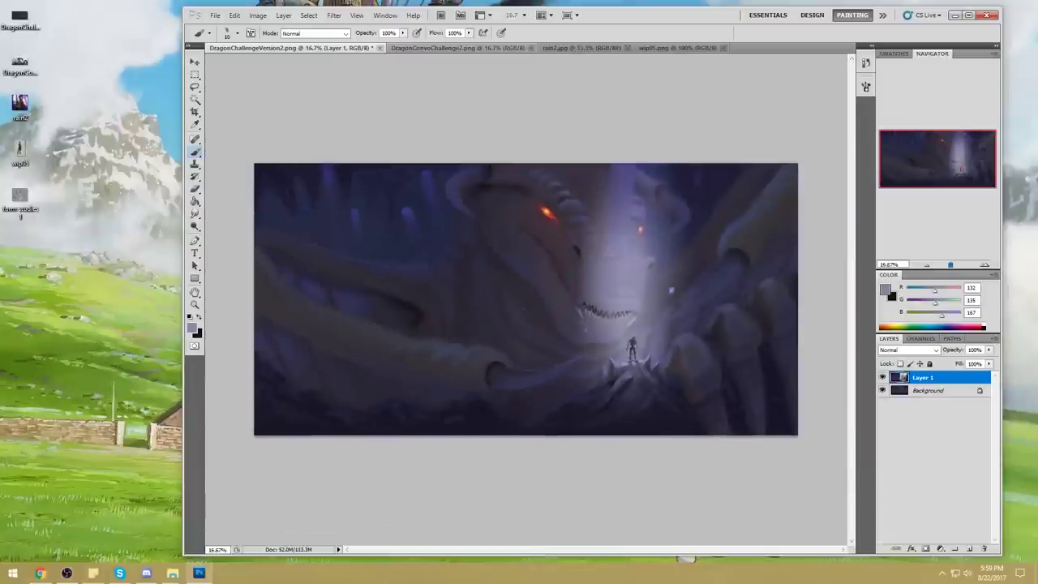
- Desaturate the light beam and the area around the small figure using the Sponge tool at 1200 px and 47% flow
left_click(194, 227)
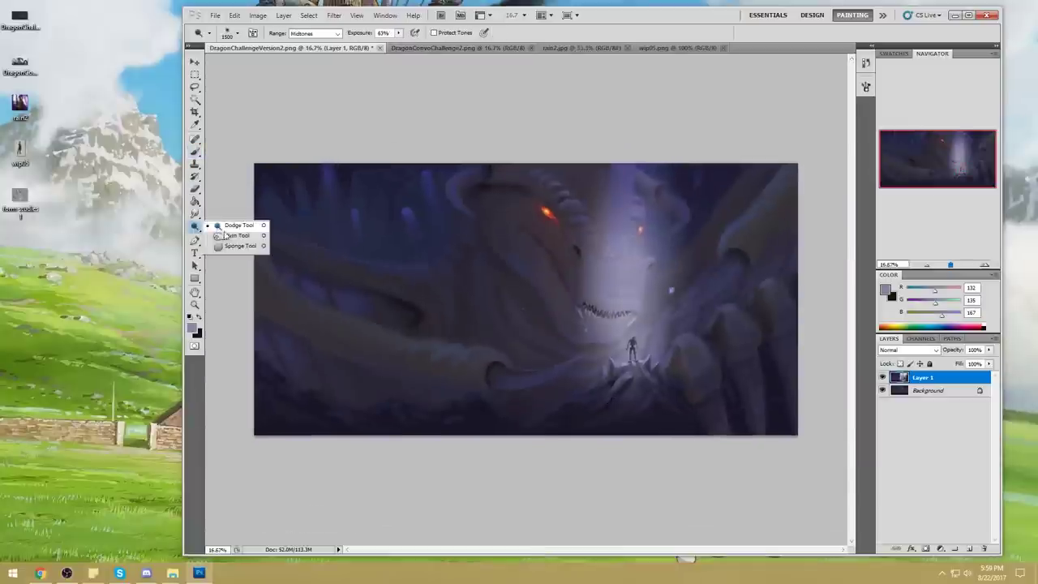
mouse_move(195, 226)
left_mouse_down()
mouse_move(226, 236)
mouse_move(236, 235)
mouse_move(194, 214)
mouse_move(235, 222)
left_mouse_up()
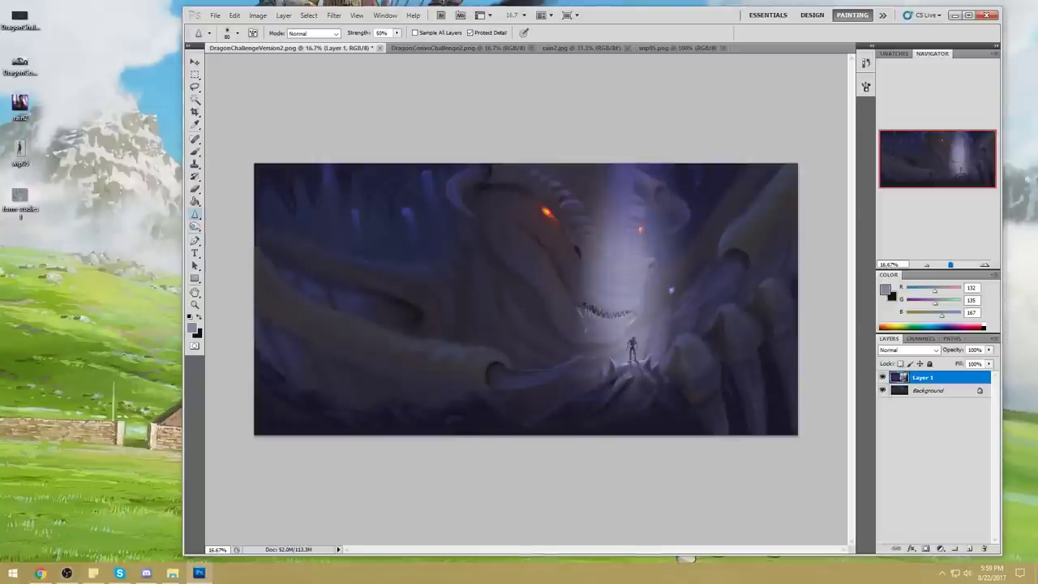
left_click(195, 98)
left_click_drag(195, 227, 235, 248)
key("]")
key("]")
key("]")
key("]")
key("]")
key("]")
key("]")
key("]")
key("]")
key("]")
key("]")
key("]")
key("]")
key("]")
key("]")
key("]")
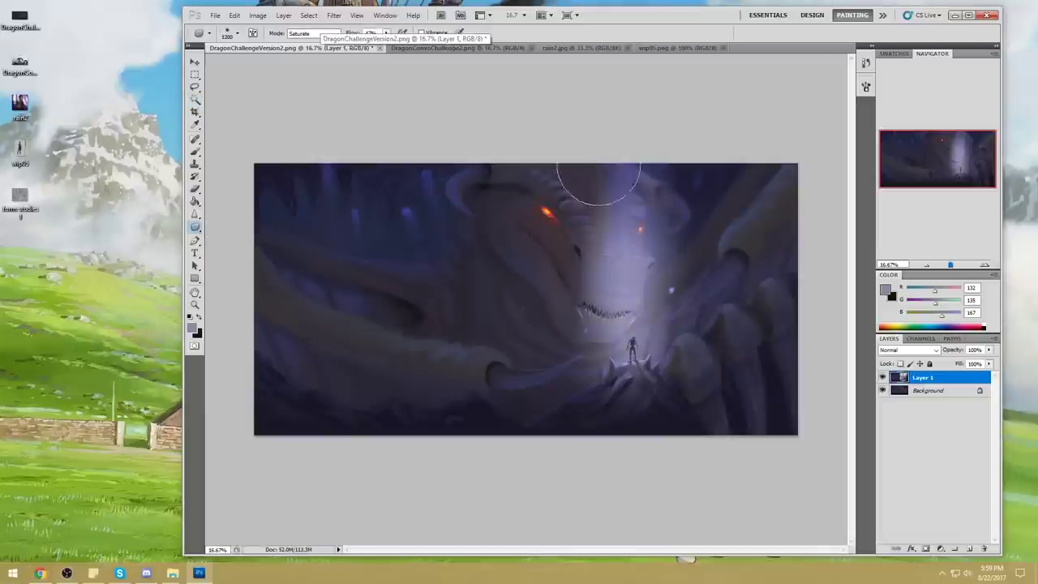
left_click(313, 33)
left_click(304, 45)
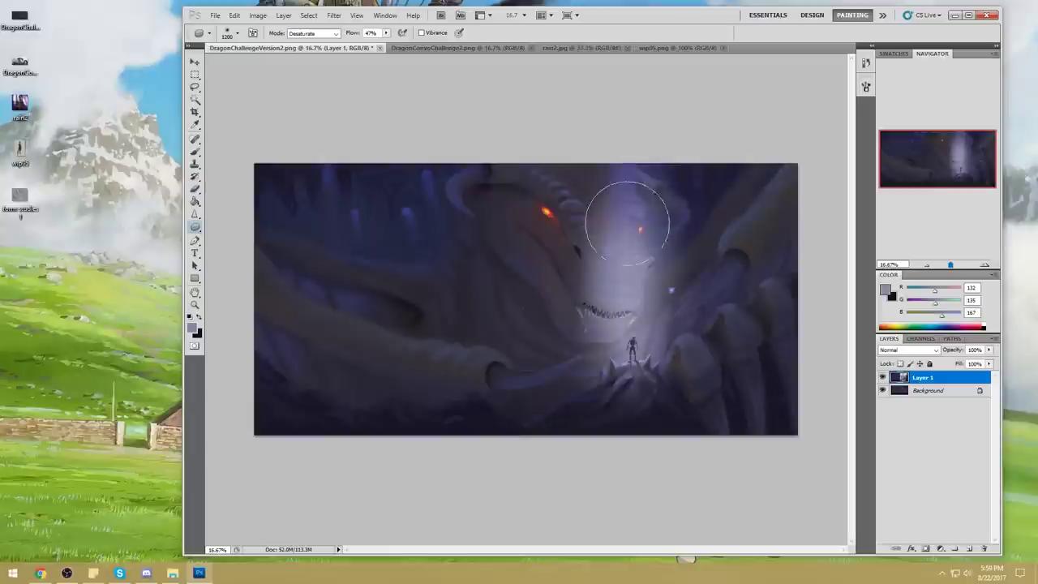
mouse_move(680, 209)
left_mouse_down()
mouse_move(642, 196)
mouse_move(639, 181)
mouse_move(648, 310)
mouse_move(653, 167)
mouse_move(644, 159)
mouse_move(646, 327)
left_mouse_up()
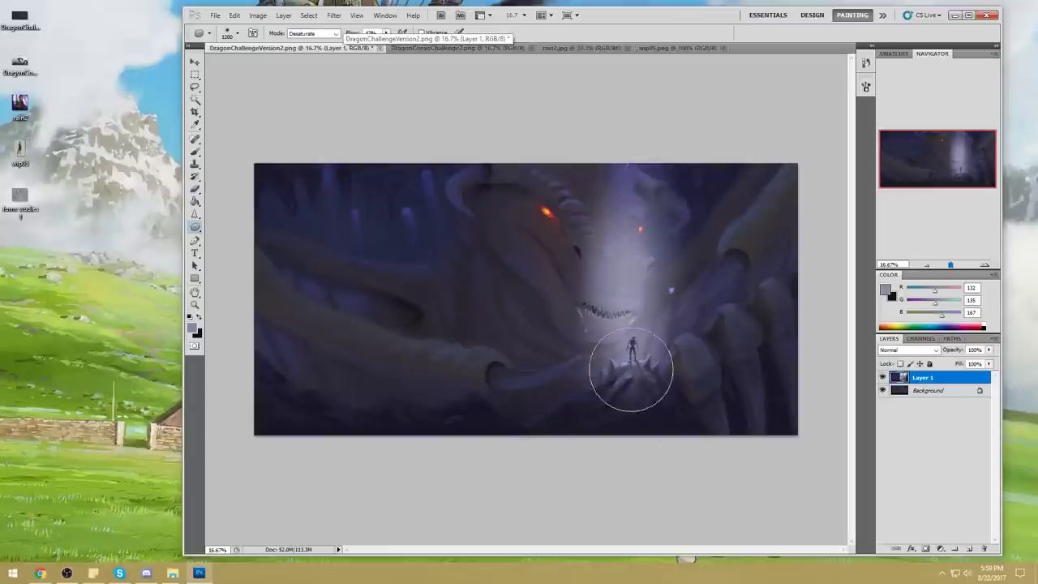
mouse_move(646, 359)
left_mouse_down()
mouse_move(620, 353)
mouse_move(641, 392)
left_mouse_up()
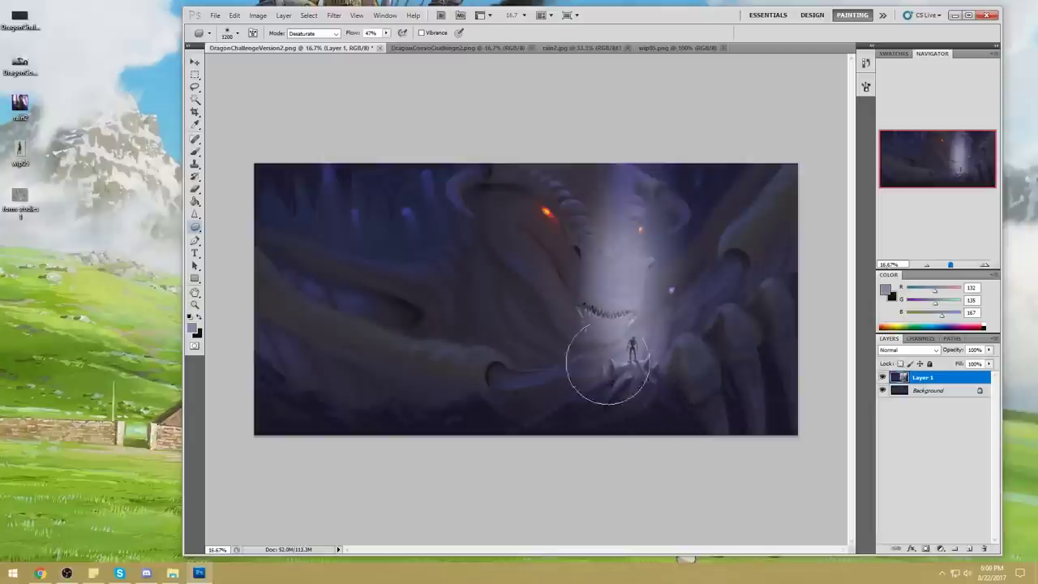
- Dodge the midtones of the spiky perch around the figure at 63% exposure, reducing the brush to 175 px for the details
key("z")
left_click_drag(194, 227, 217, 220)
key("bracketleft")
key("bracketleft")
key("bracketleft")
key("bracketleft")
key("bracketleft")
key("bracketleft")
key("bracketleft")
key("bracketleft")
key("bracketleft")
key("bracketleft")
key("bracketleft")
key("bracketleft")
key("bracketleft")
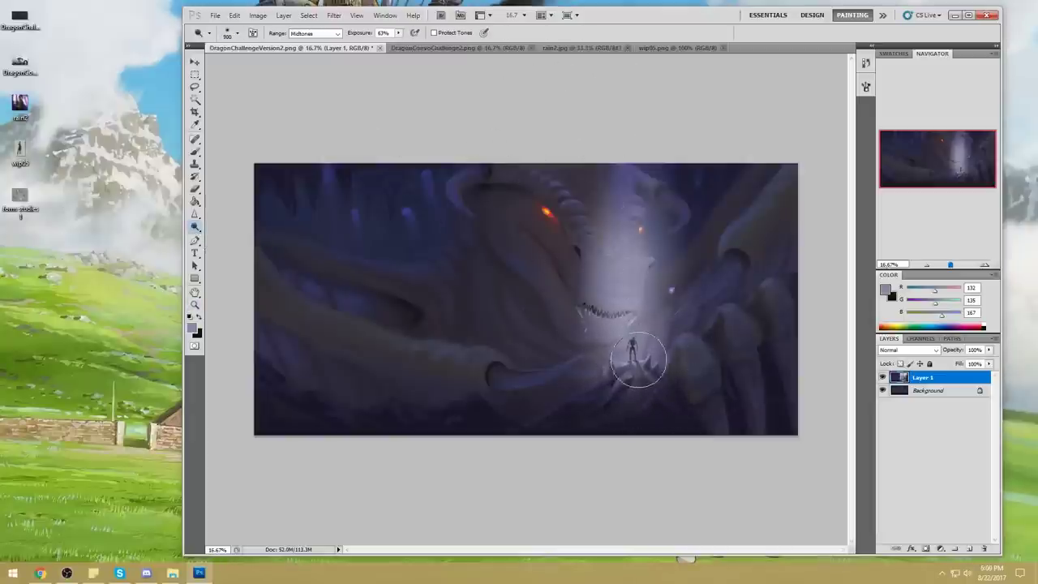
key("bracketleft")
key("bracketleft")
key("bracketleft")
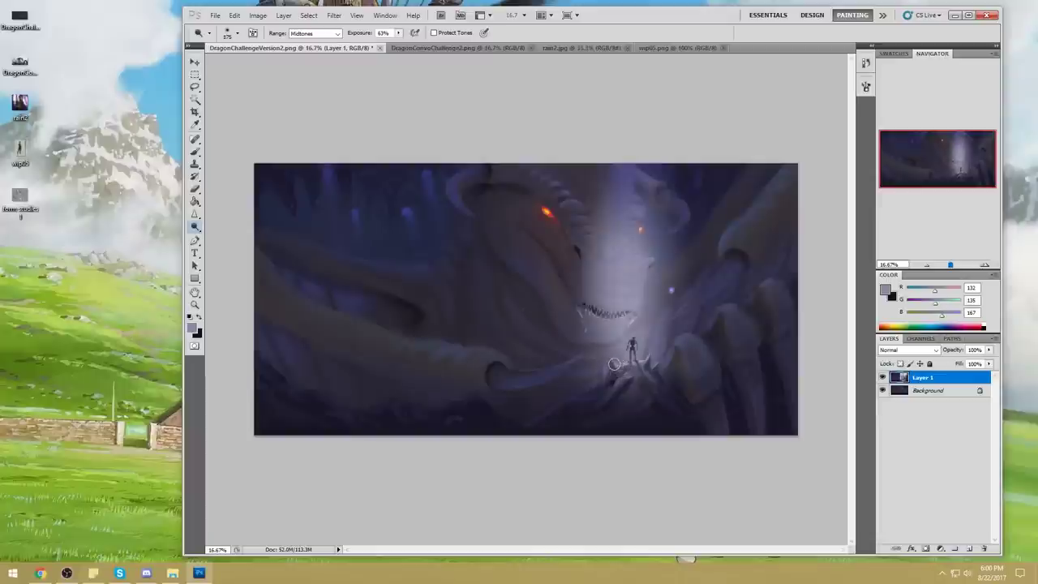
key("bracketleft")
key("bracketleft")
- Dodge the top of the figure's head with a 25 px brush, keeping the Midtones range at 63% exposure
key("z")
left_click_drag(605, 324, 675, 380)
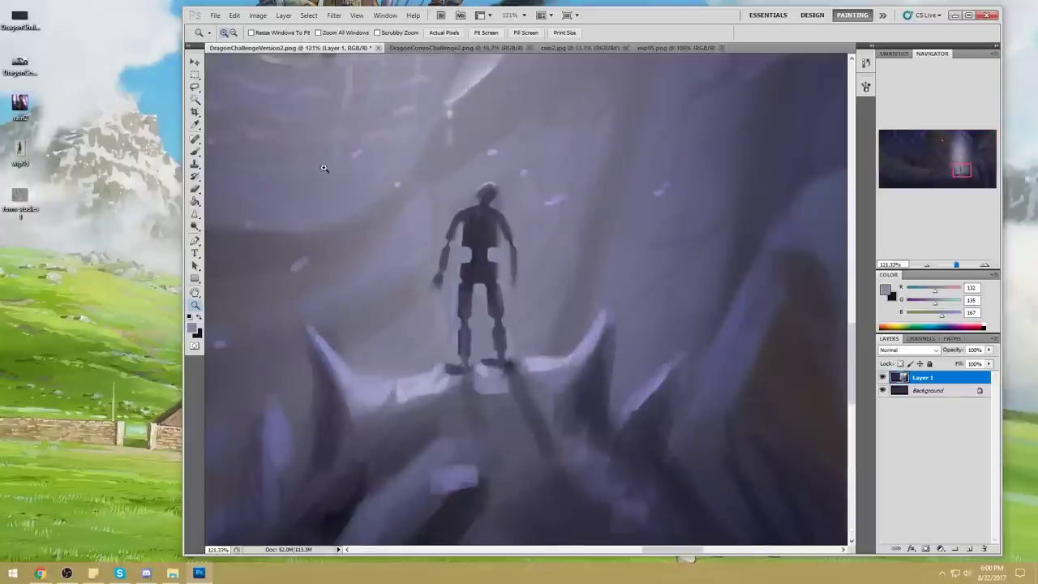
left_click(198, 229)
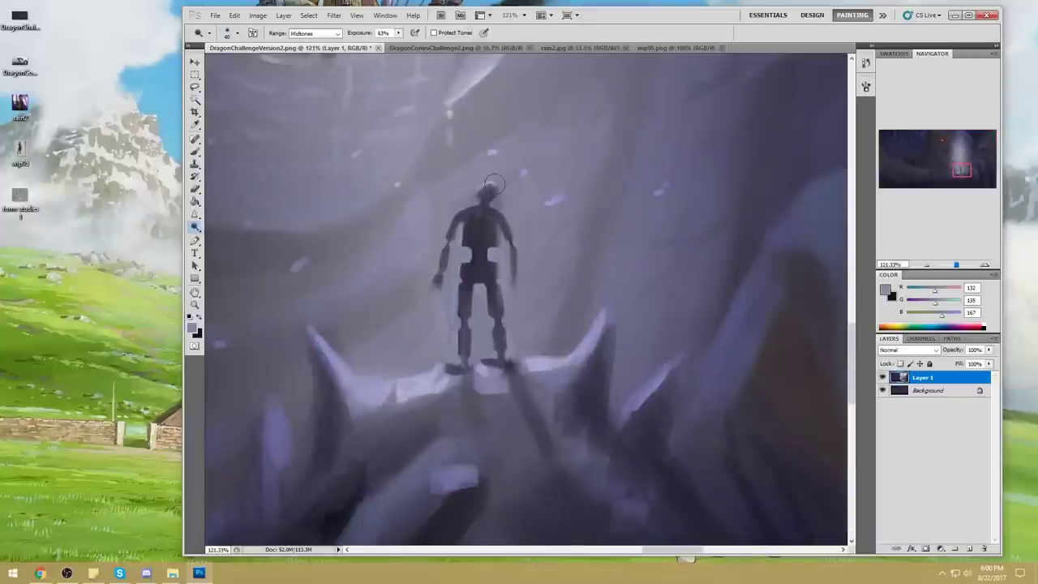
key("bracketleft")
left_click_drag(496, 189, 488, 182)
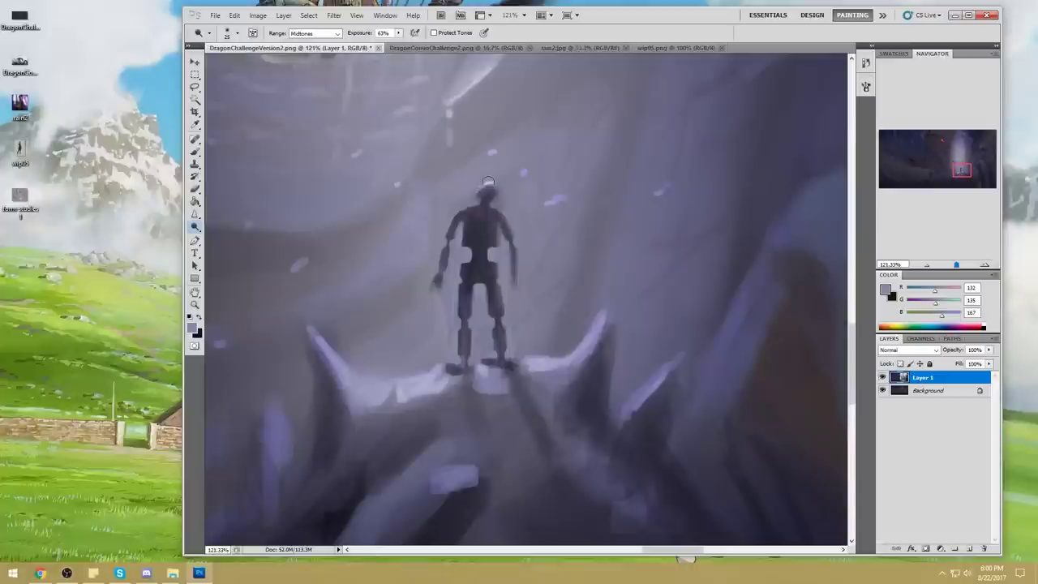
key("bracketright")
key("ctrl+0")
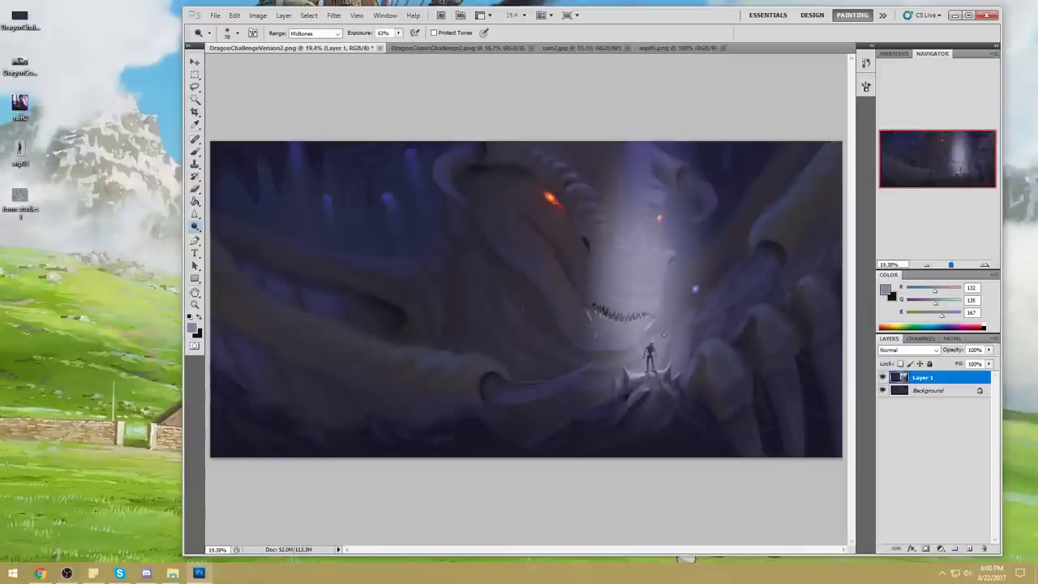
- Set the Dodge range to Highlights and brighten the lit parts of the figure and its perch with a 175 px brush
key("bracketright")
key("bracketright")
key("bracketright")
key("bracketright")
key("bracketright")
key("bracketright")
key("bracketright")
key("bracketright")
left_click(314, 33)
left_click(306, 64)
key("bracketleft")
key("bracketleft")
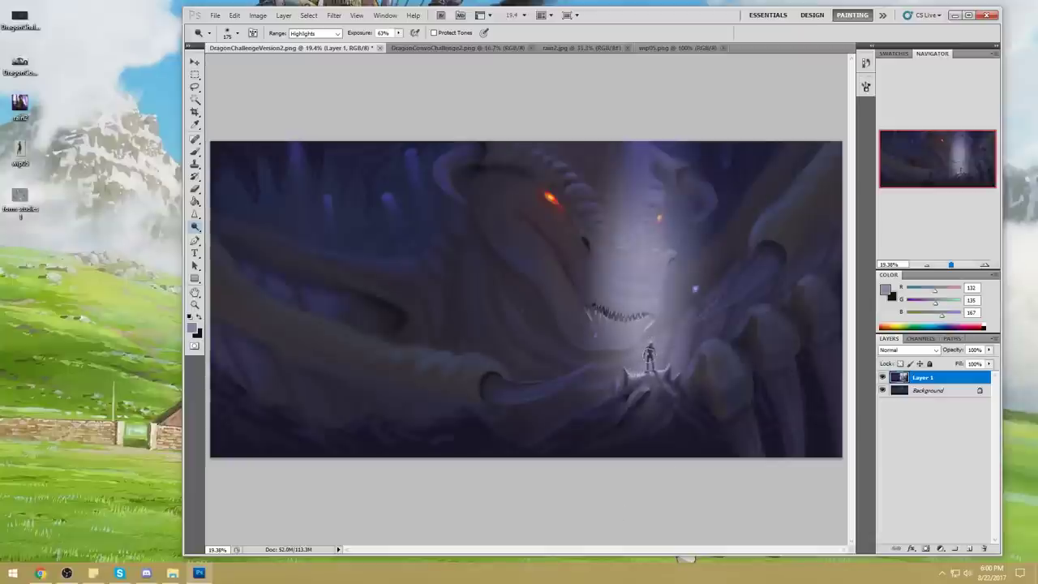
- Touch up the figure's head with a 10 px brush, adding a pale highlight in the colour sampled from its top
key("z")
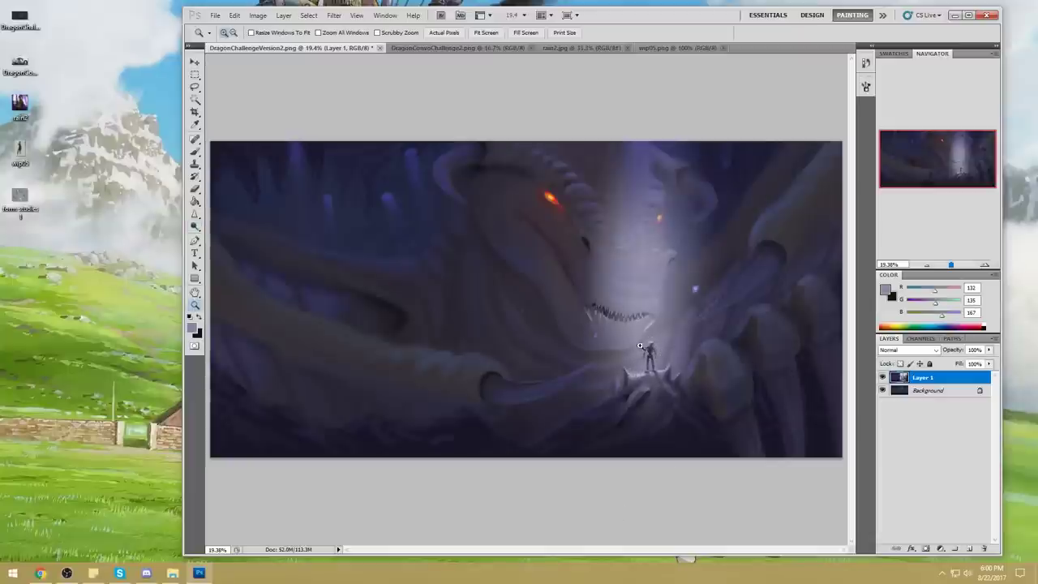
left_click(673, 385)
key("b")
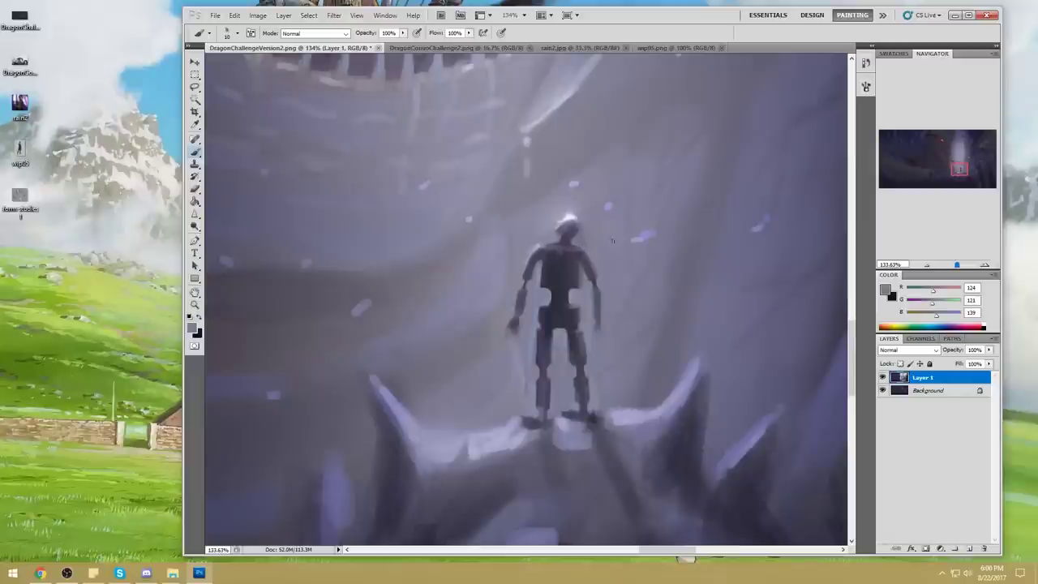
left_click(572, 216, "alt")
left_click(568, 219)
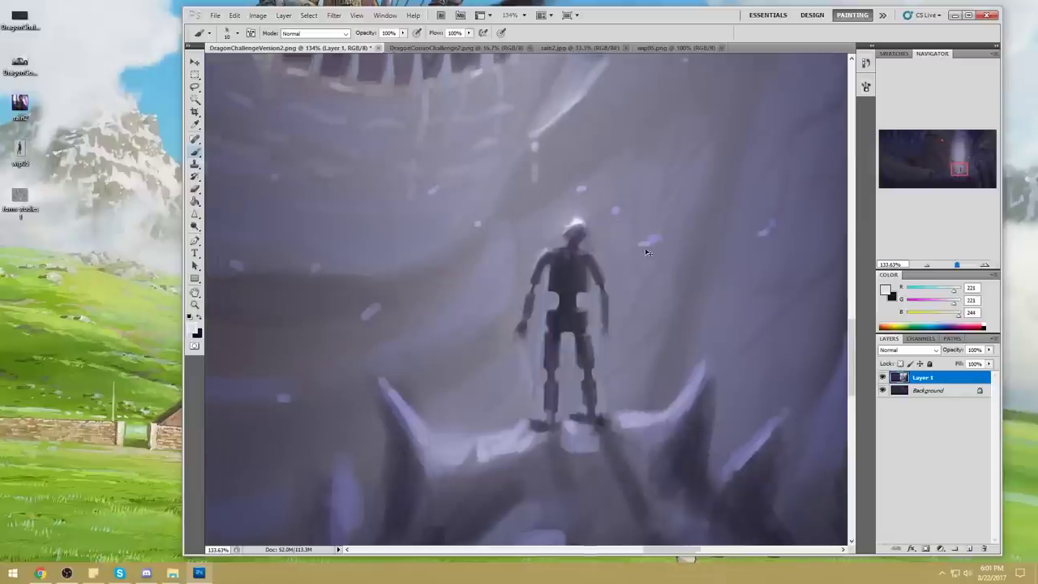
key("ctrl+0")
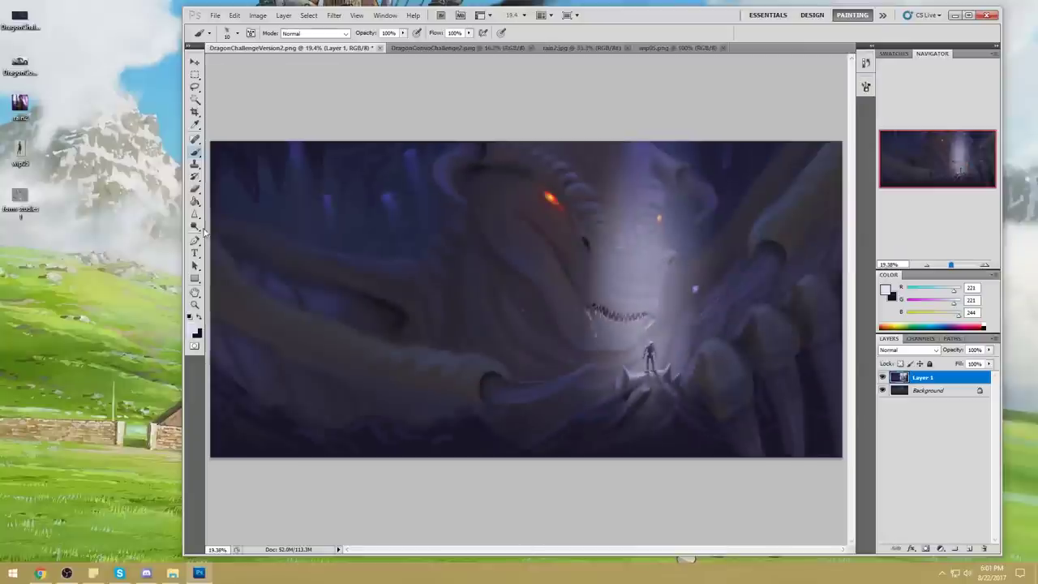
- Touch up details with the Sharpen tool at 50% strength and compare the painting with Layer 1 hidden and shown
key("r")
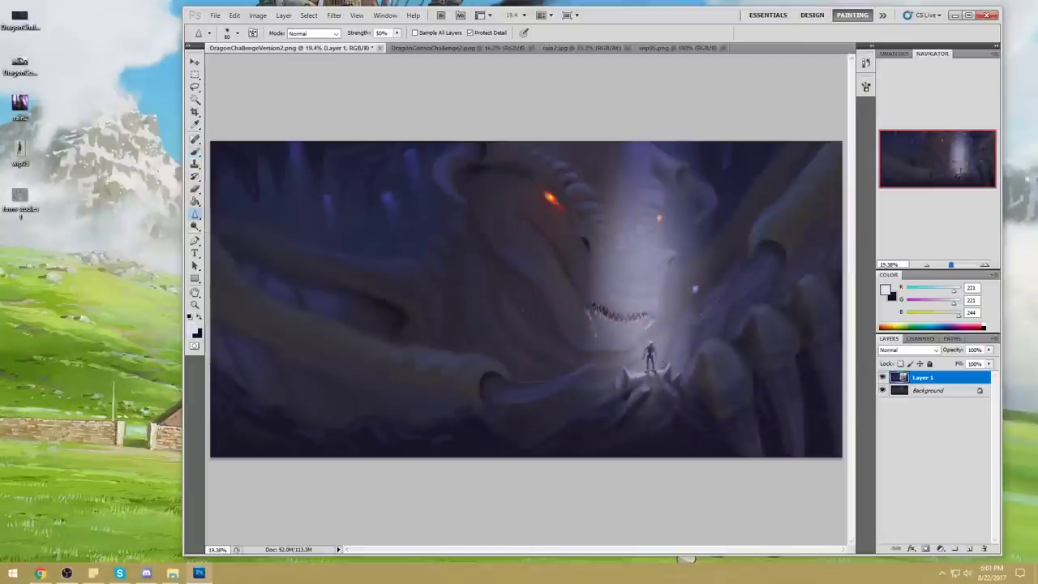
left_click(882, 377)
left_click(882, 377)
left_click(882, 377)
left_click(882, 377)
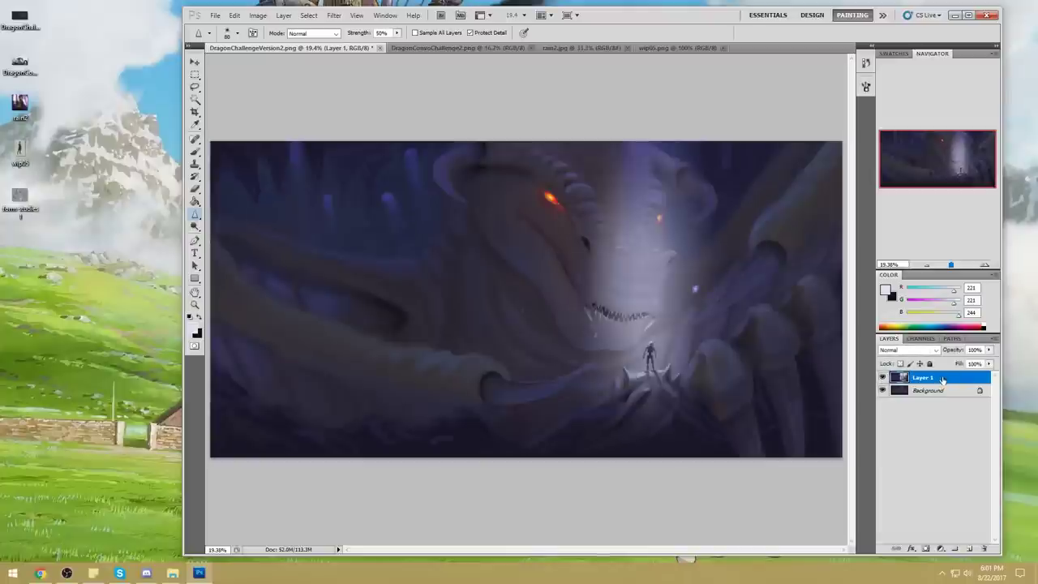
- Merge Layer 1 down into the Background layer
key("ctrl+minus")
key("ctrl+minus")
right_click(944, 379)
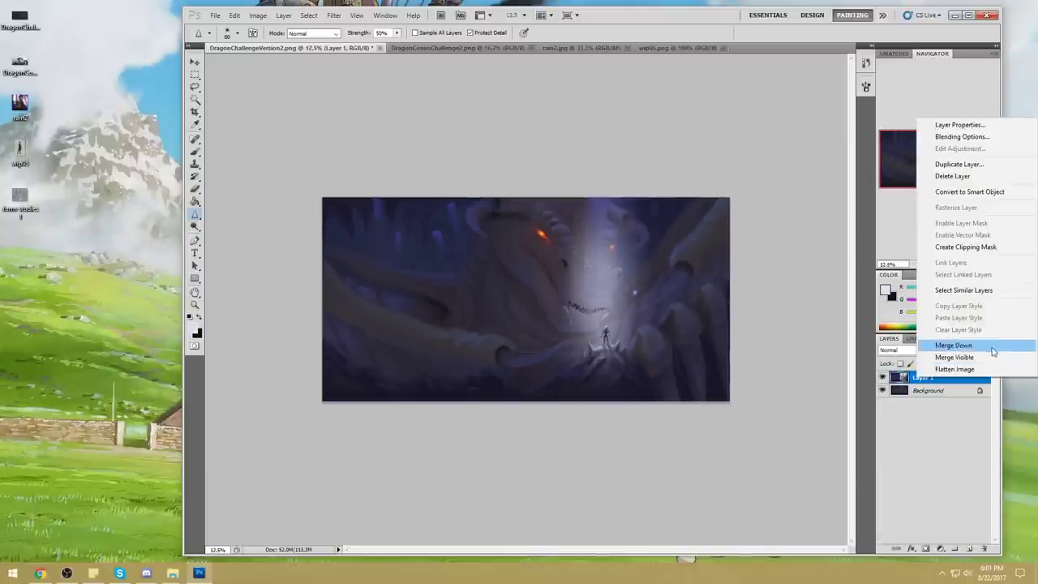
left_click(990, 346)
- Select the whole merged painting and paste it as a new layer over the earliest state in the document's history
key("ctrl+a")
left_click(865, 62)
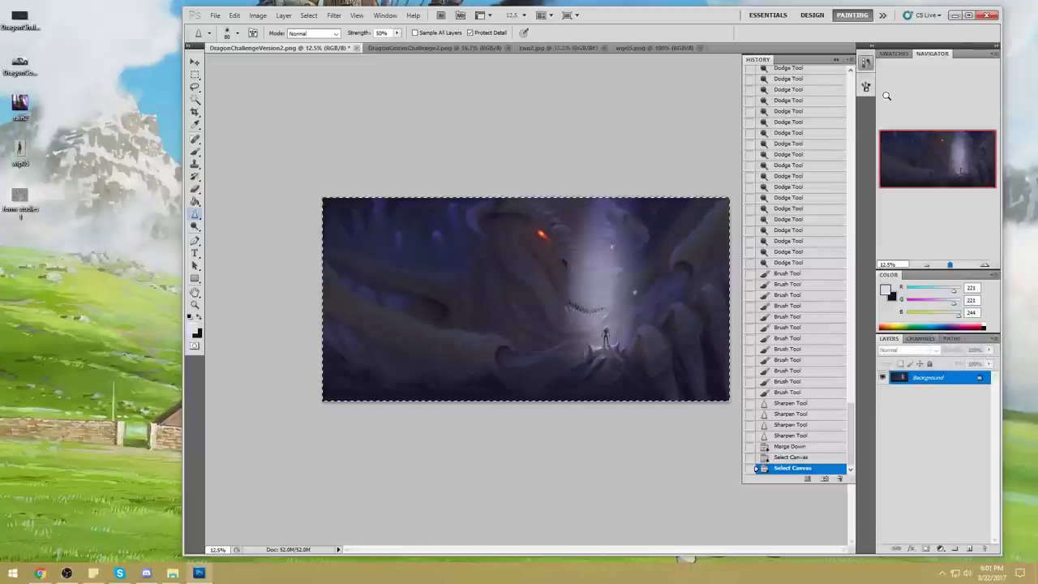
scroll(835, 438, "up", 15)
left_click(804, 72)
key("ctrl+v")
left_click(836, 59)
- Erase along both sides of the light beam with a 700 px eraser at 43% opacity, and compare with Layer 1 hidden and shown
key("e")
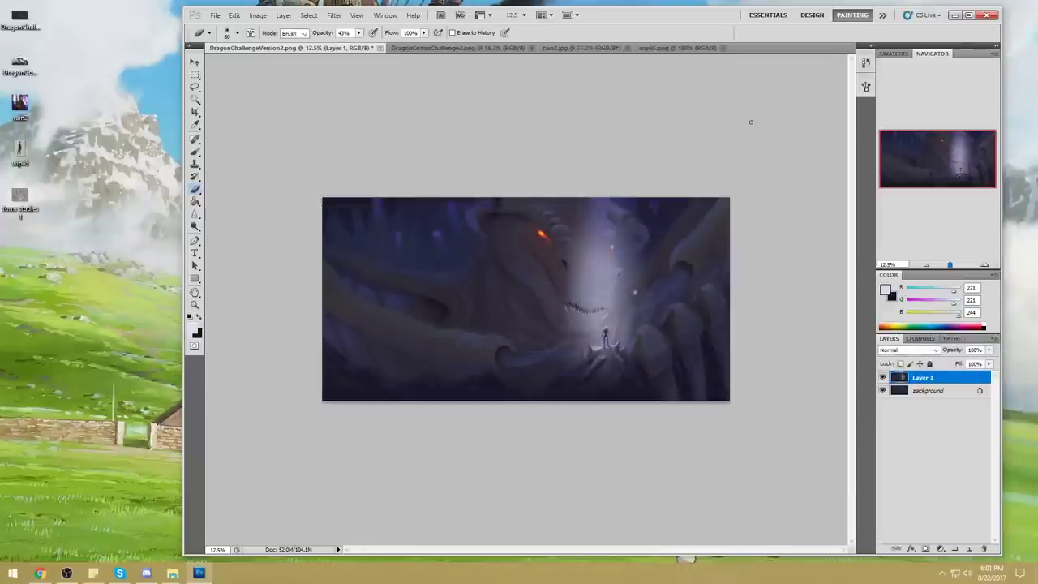
key("bracketright")
key("bracketright")
key("bracketright")
key("bracketright")
key("bracketright")
key("bracketright")
key("bracketright")
key("bracketright")
key("bracketright")
key("bracketright")
key("bracketright")
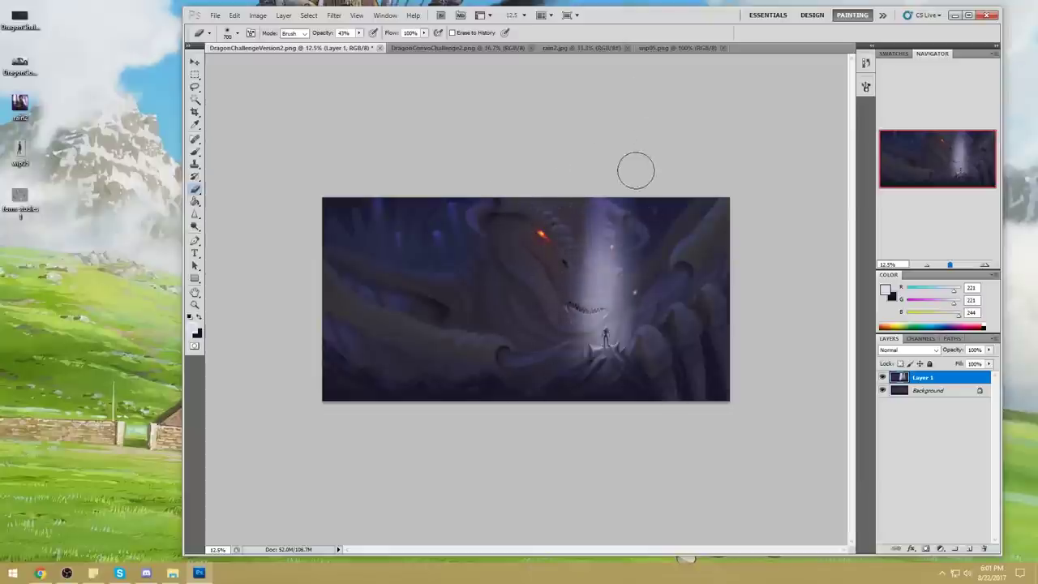
mouse_move(636, 188)
left_mouse_down()
mouse_move(651, 219)
mouse_move(642, 370)
left_mouse_up()
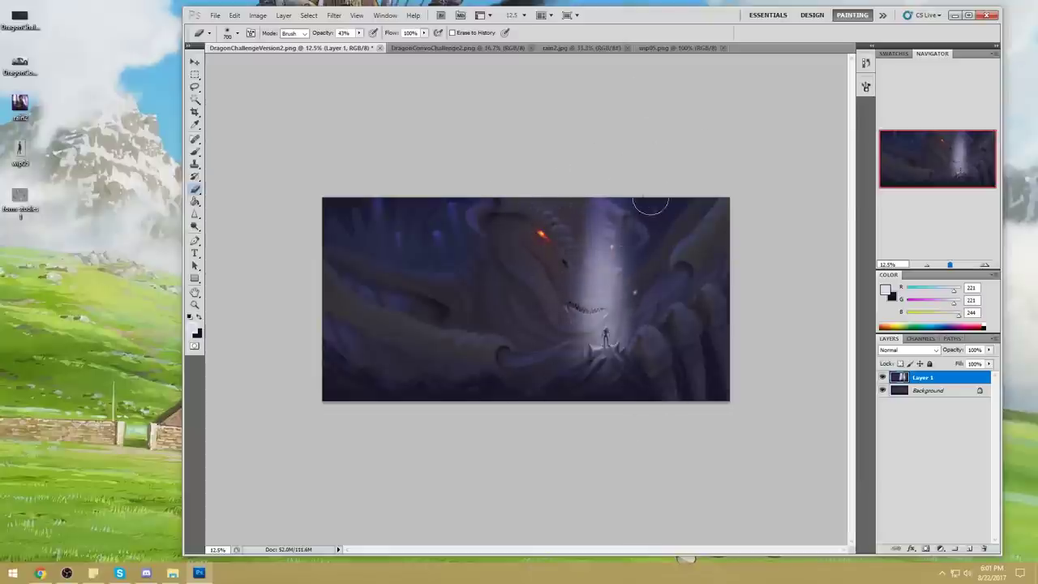
left_click_drag(561, 188, 546, 402)
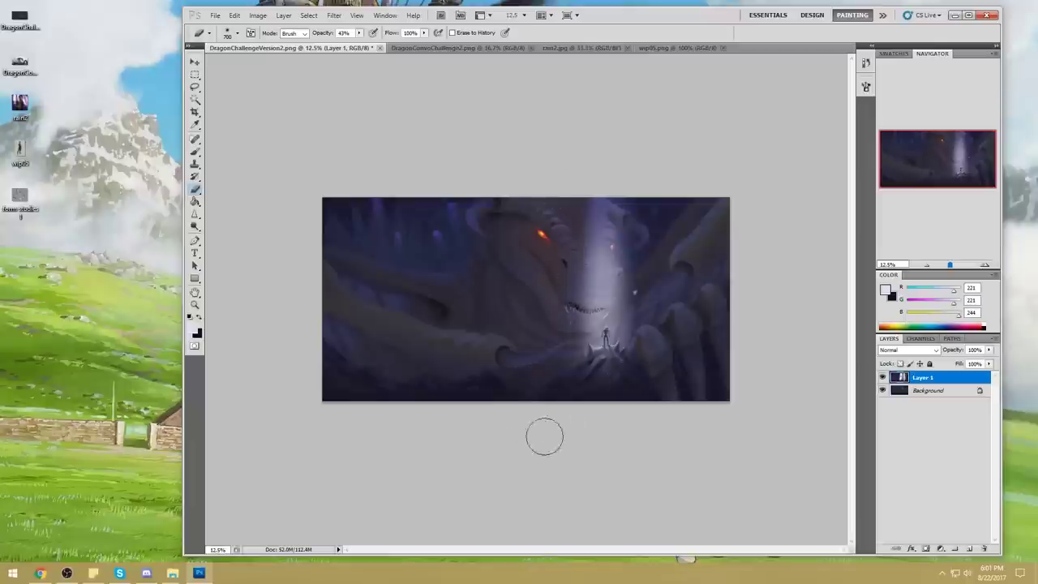
left_click(882, 377)
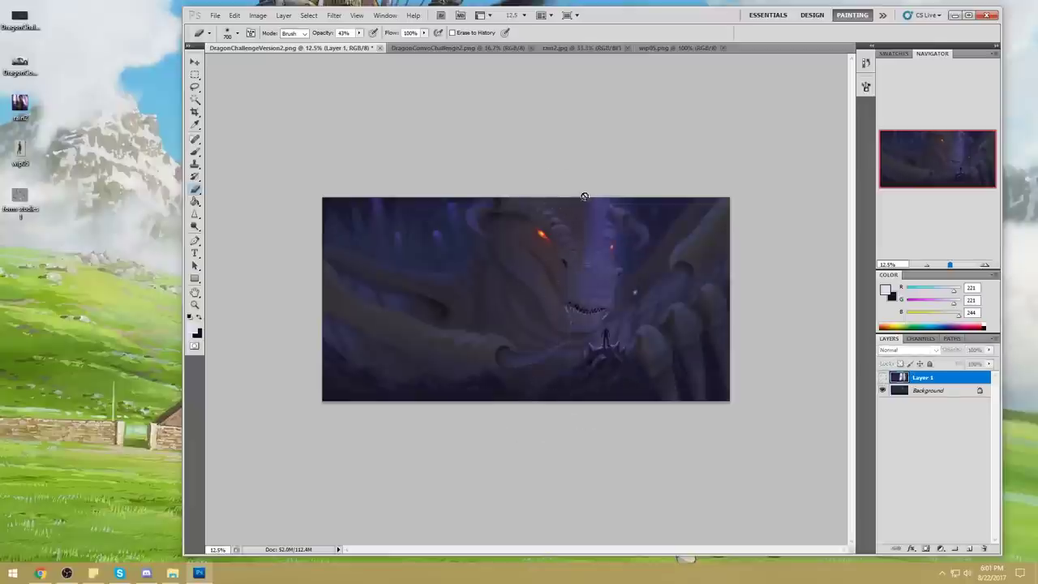
left_click(882, 378)
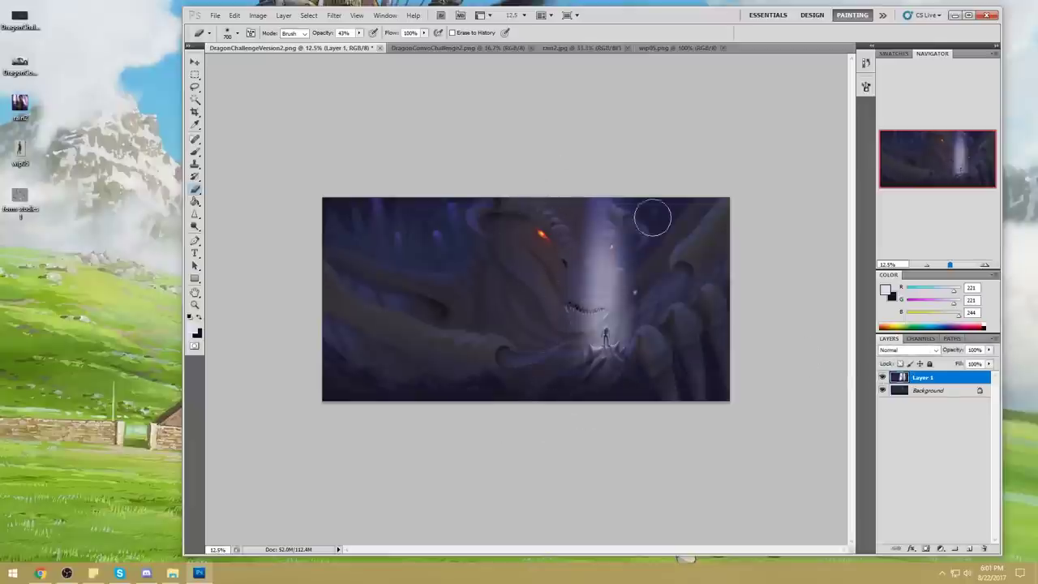
- Set the Sponge tool to Saturate with a 600 px brush and merge Layer 1 into the Background layer
left_click(928, 390)
left_click(195, 225)
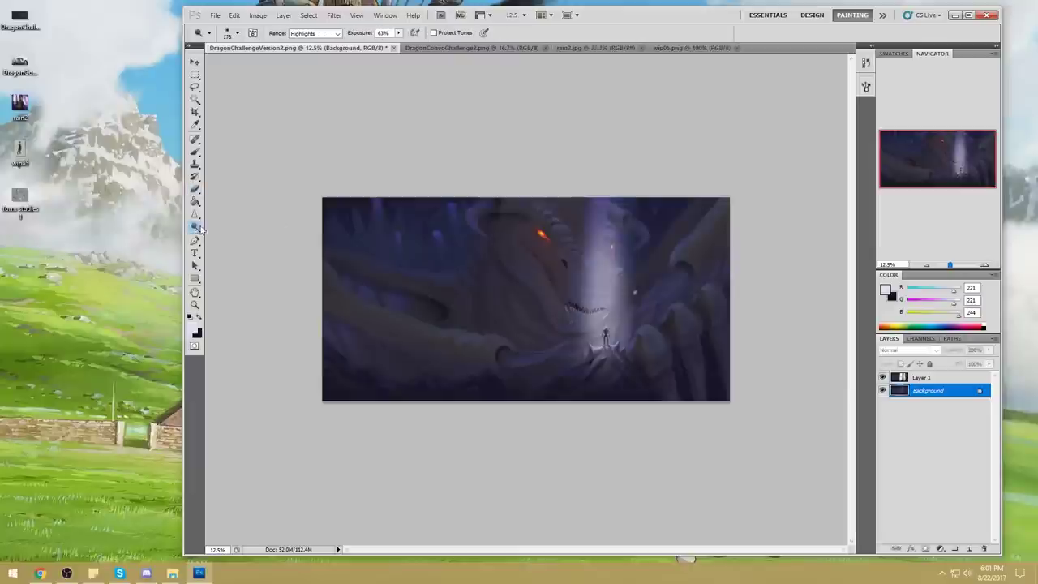
left_click(235, 245)
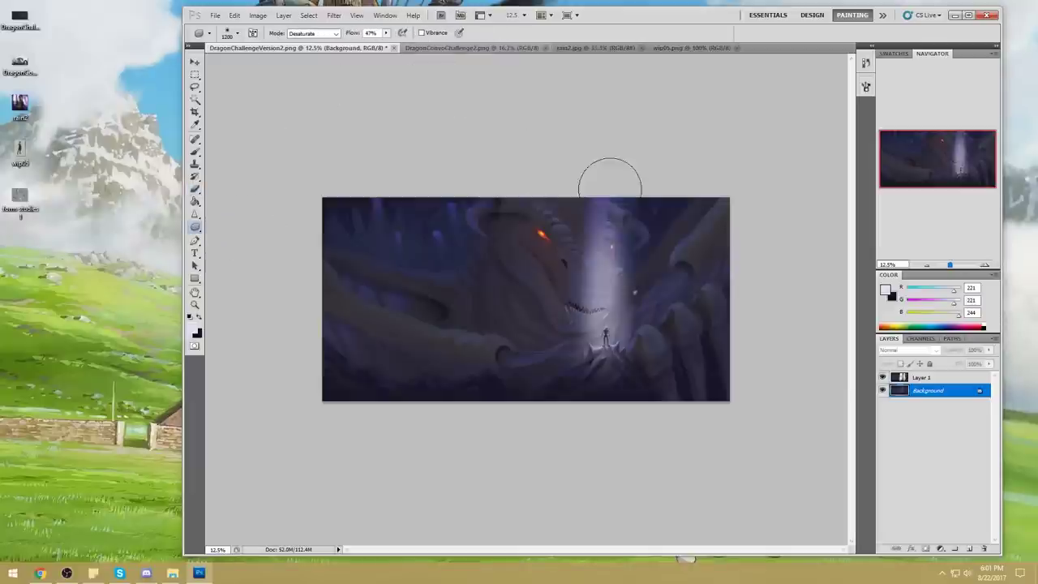
key("bracketleft")
key("bracketleft")
key("bracketleft")
key("bracketleft")
key("alt+bracketright")
left_click(312, 33)
left_click(304, 50)
right_click(932, 377)
left_click(986, 360)
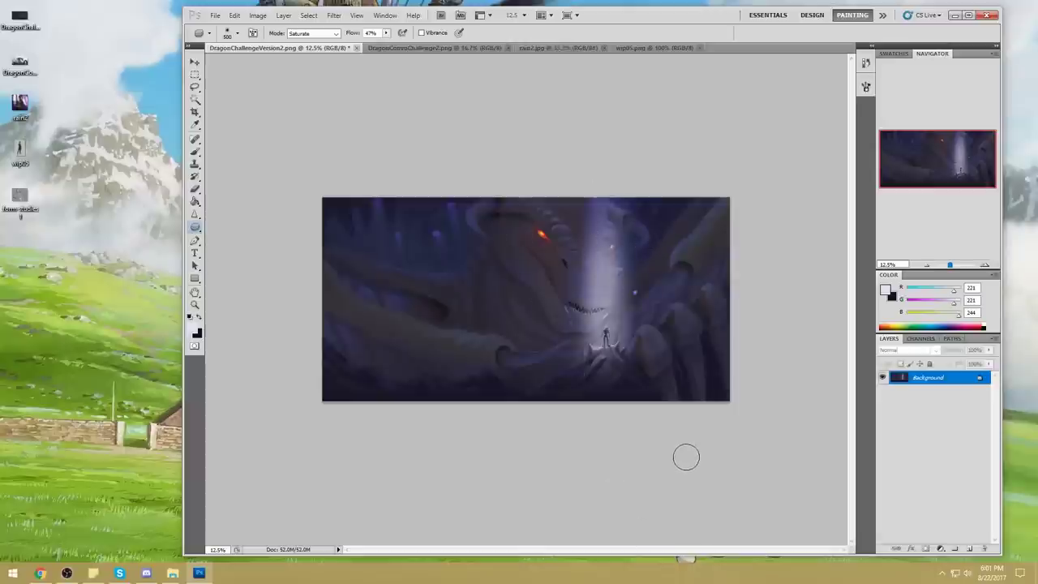
- Set up a 1400 px brush and choose a dark purple foreground colour, RGB 55, 25, 70
key("b")
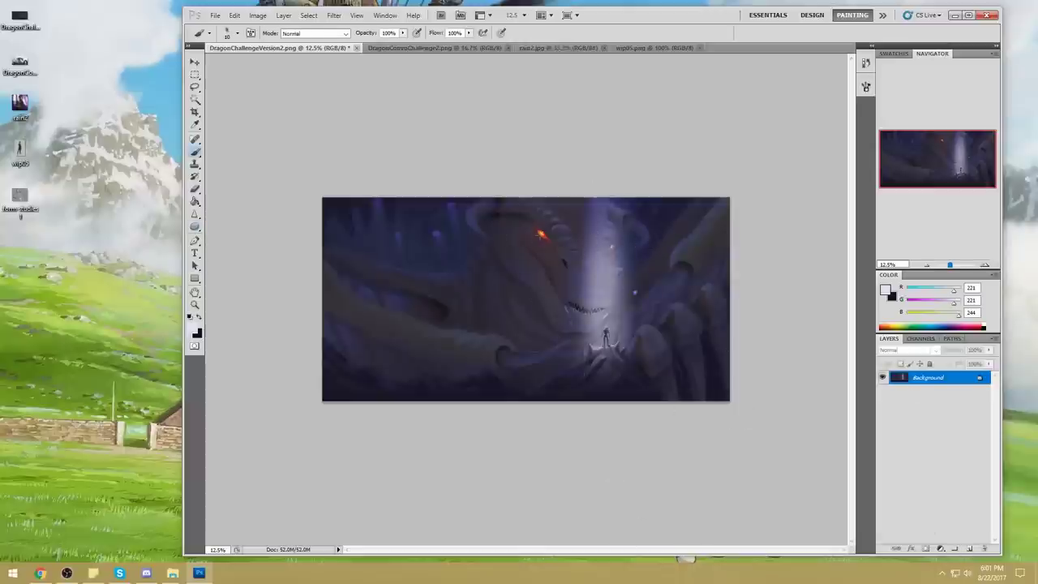
right_click(542, 239)
left_click(686, 325)
left_click(773, 298)
left_click(884, 289)
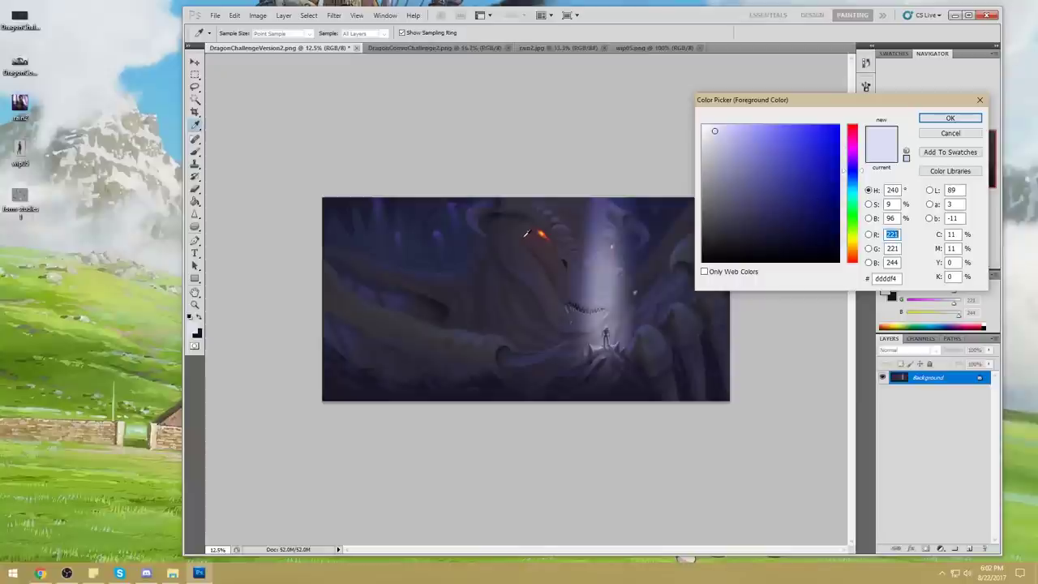
left_click(527, 235)
left_click(525, 229)
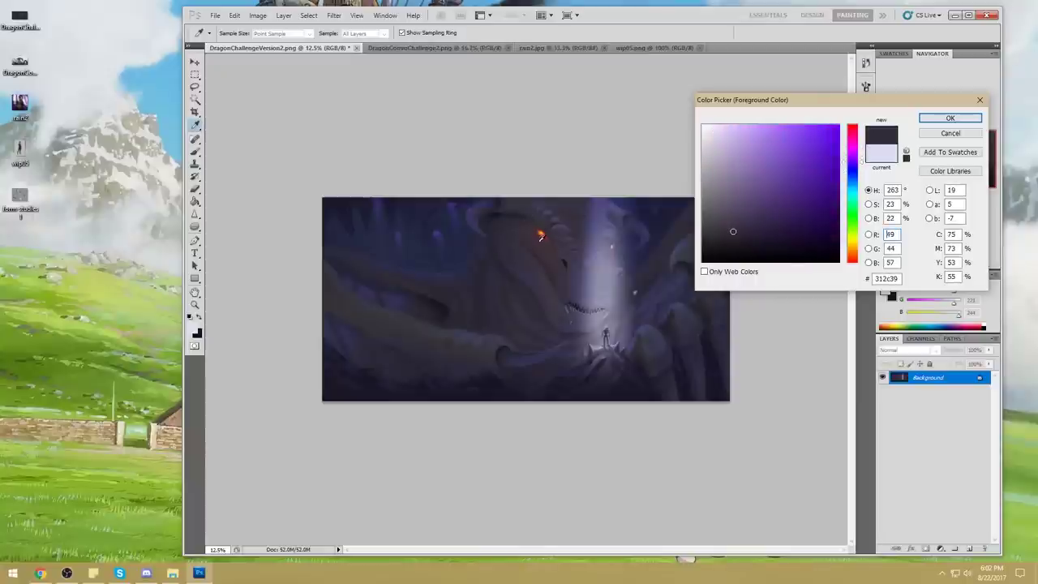
left_click(733, 233)
left_click_drag(734, 232, 730, 227)
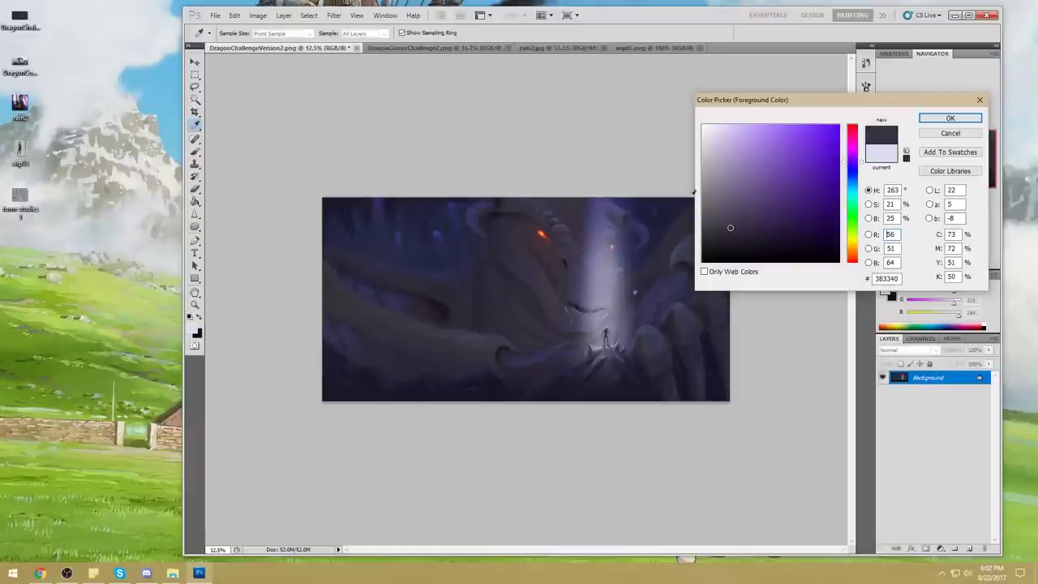
left_click(525, 230)
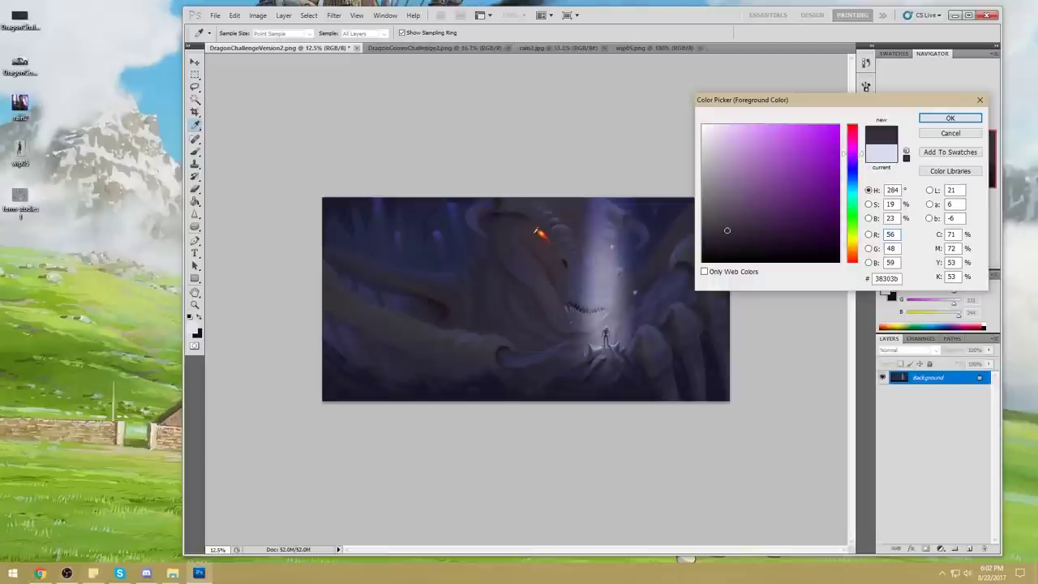
left_click(531, 232)
left_click_drag(723, 231, 789, 224)
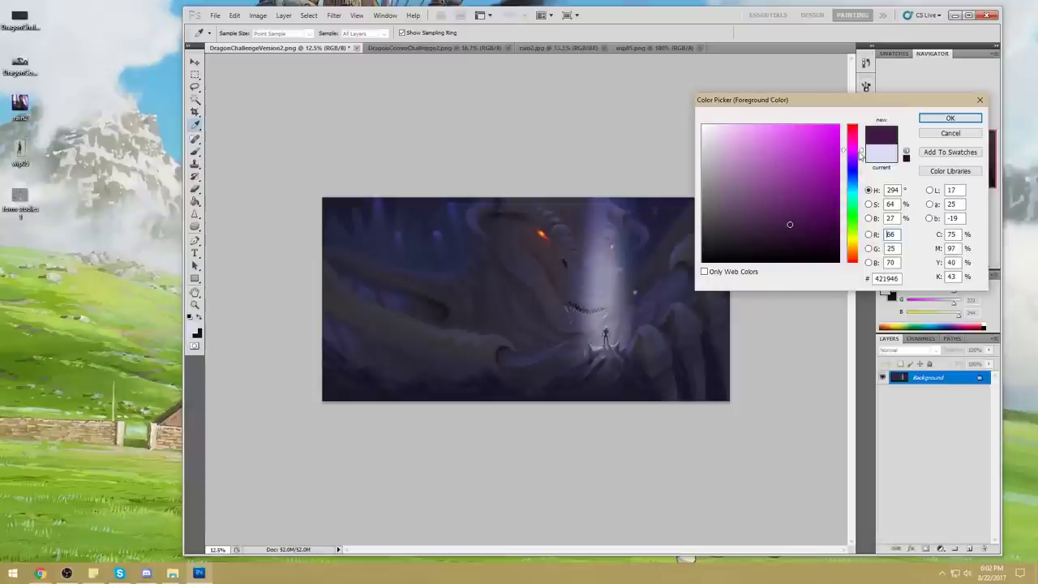
left_click(949, 118)
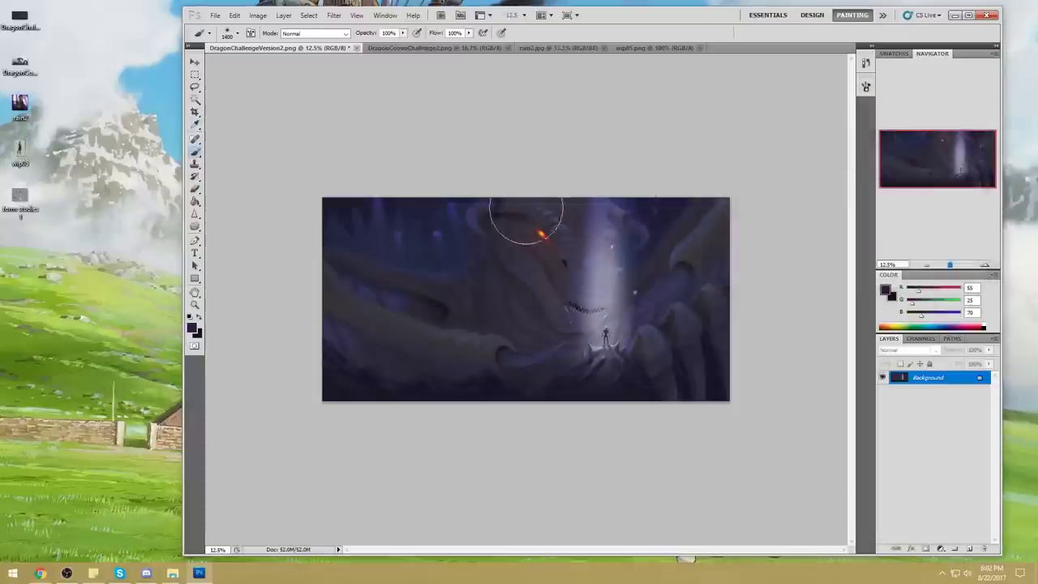
- Set the brush to Color mode at 19% opacity and glaze the purple over the dragon's head and surrounding body
left_click(305, 34)
left_click(299, 318)
key("shift+alt+c")
mouse_move(538, 303)
left_mouse_down()
mouse_move(539, 223)
mouse_move(530, 217)
mouse_move(550, 228)
mouse_move(537, 207)
mouse_move(516, 272)
mouse_move(507, 243)
left_mouse_up()
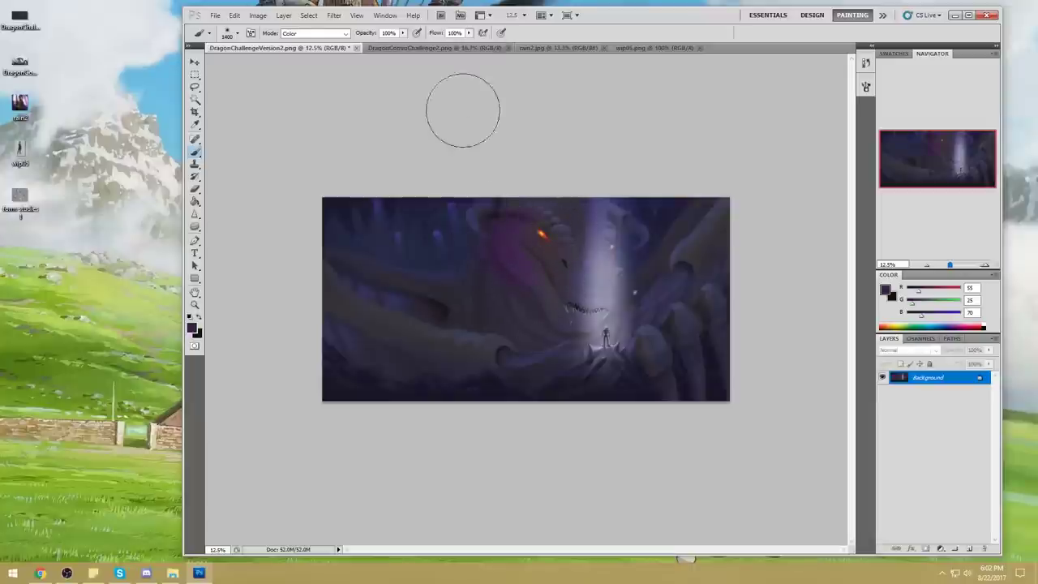
left_click_drag(403, 33, 375, 42)
left_click_drag(514, 223, 527, 267)
left_click_drag(403, 33, 385, 43)
mouse_move(526, 206)
left_mouse_down()
mouse_move(501, 214)
mouse_move(537, 282)
mouse_move(562, 299)
mouse_move(571, 216)
mouse_move(503, 187)
mouse_move(504, 320)
mouse_move(485, 324)
mouse_move(475, 309)
mouse_move(313, 254)
mouse_move(477, 354)
mouse_move(327, 291)
mouse_move(520, 356)
mouse_move(311, 274)
left_mouse_up()
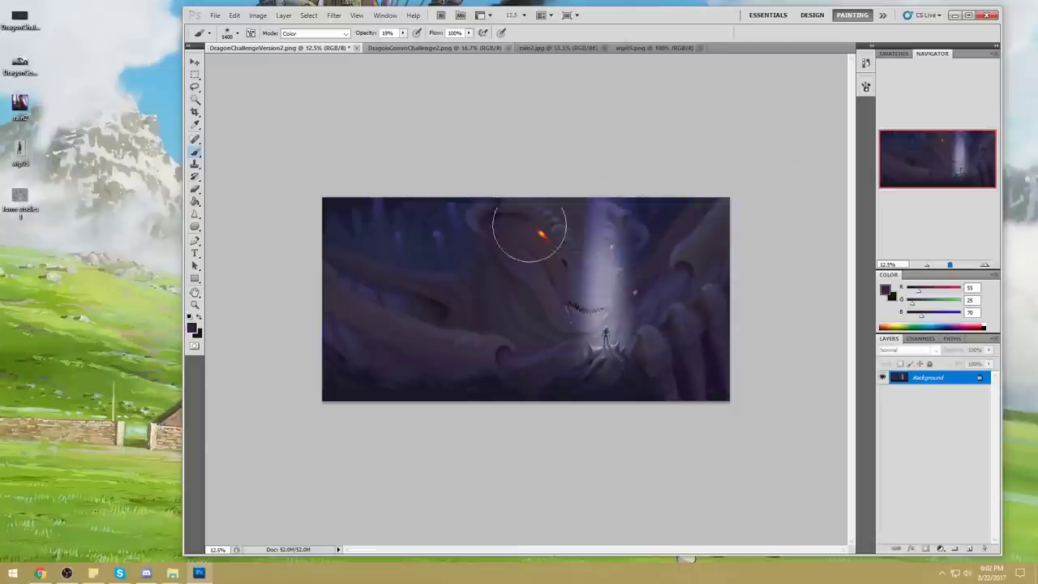
- Choose a crimson foreground colour, RGB 179, 29, 64, based on the dragon's eye and tint the area around the eye
left_click(331, 33)
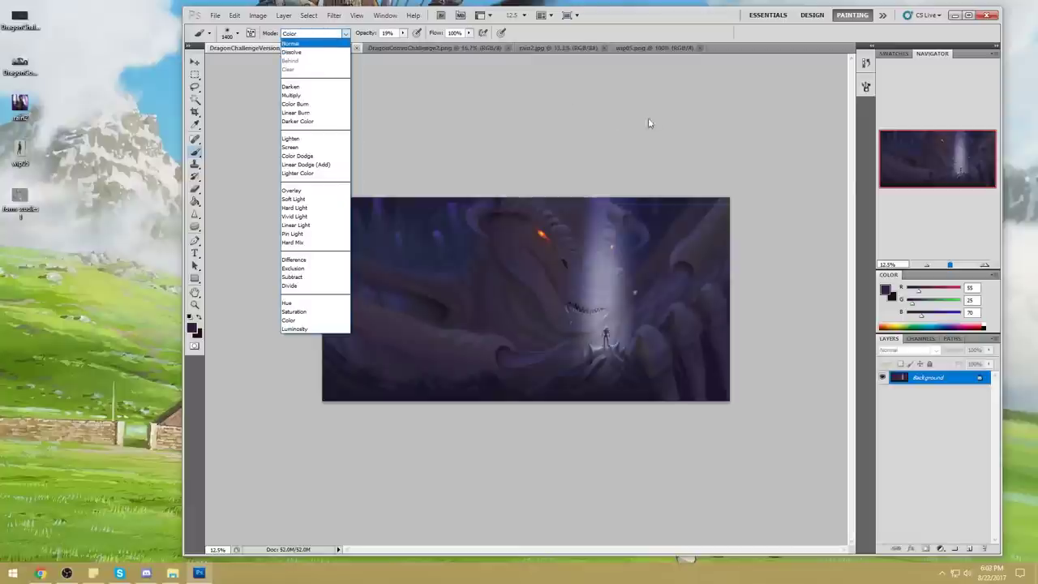
left_click(647, 124)
left_click(887, 292)
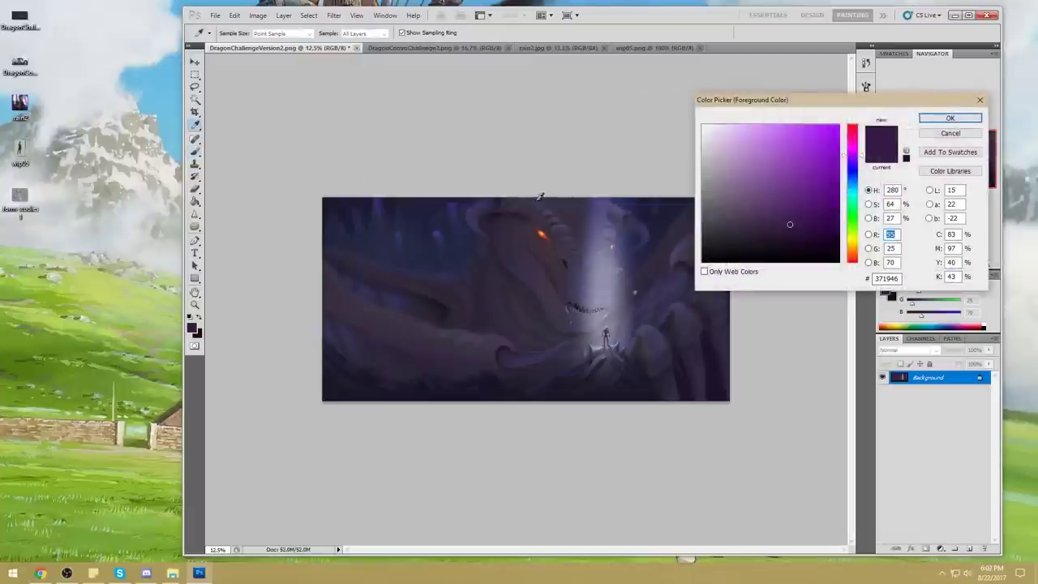
left_click(542, 234)
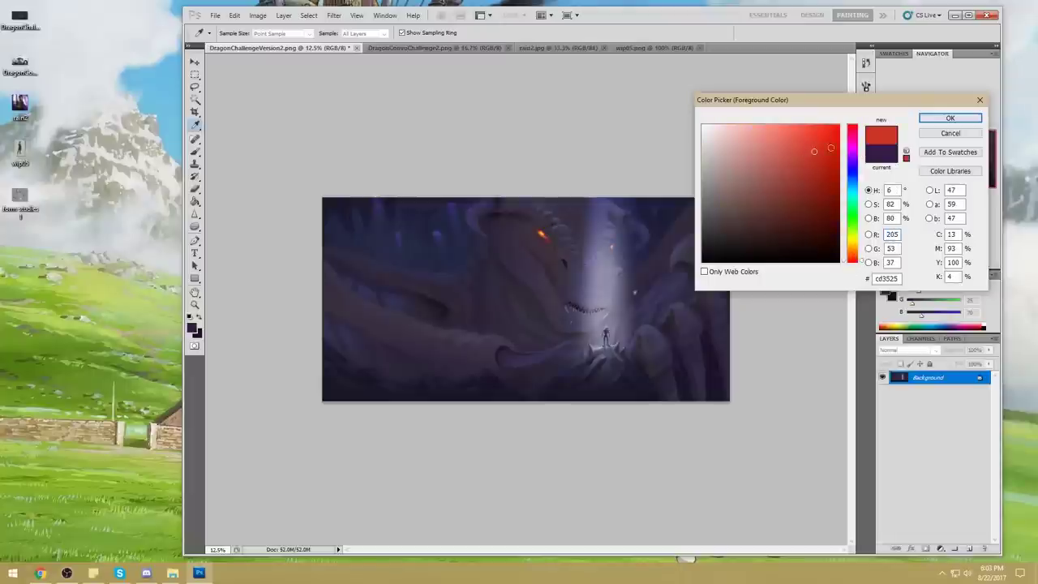
mouse_move(861, 253)
left_mouse_down()
mouse_move(867, 132)
mouse_move(817, 162)
left_mouse_up()
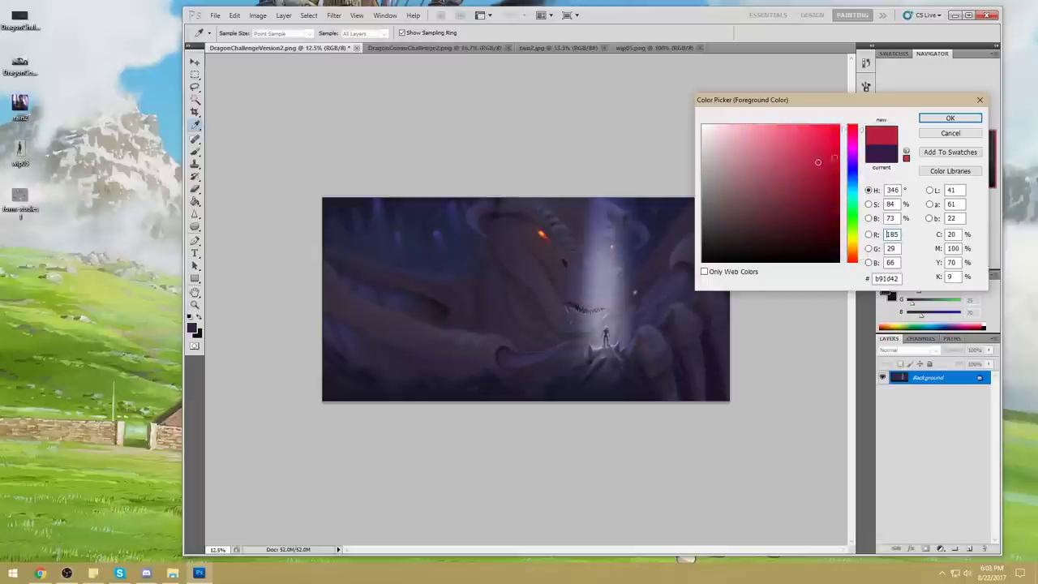
left_click(949, 118)
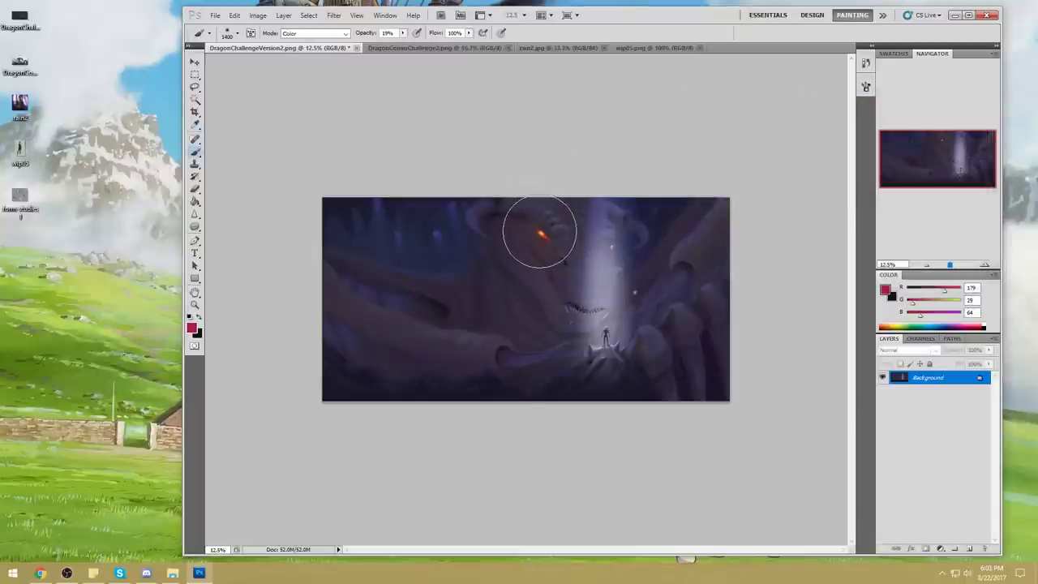
left_click_drag(539, 232, 542, 234)
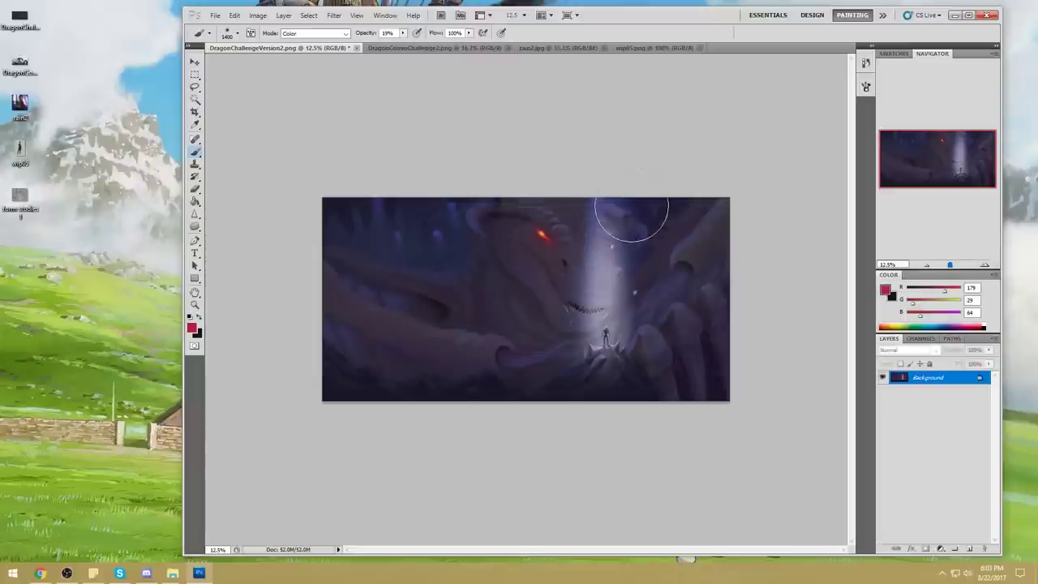
- Reduce the brush to 300 px and intensify the red tint on the dragon's eyes
key("bracketleft")
key("bracketleft")
key("bracketleft")
key("bracketleft")
key("bracketleft")
key("bracketleft")
key("bracketleft")
key("bracketleft")
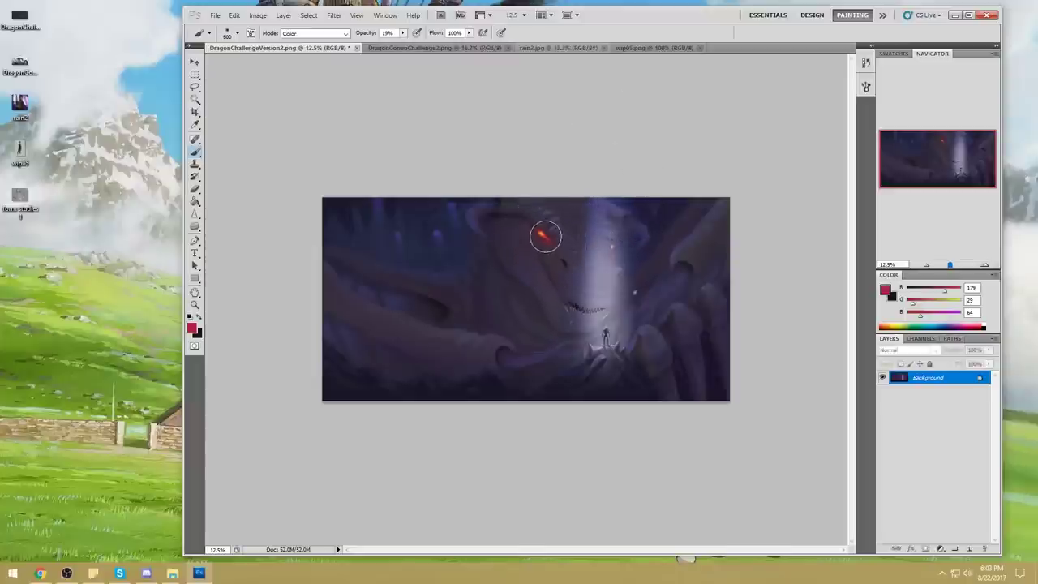
key("bracketleft")
key("bracketleft")
key("bracketleft")
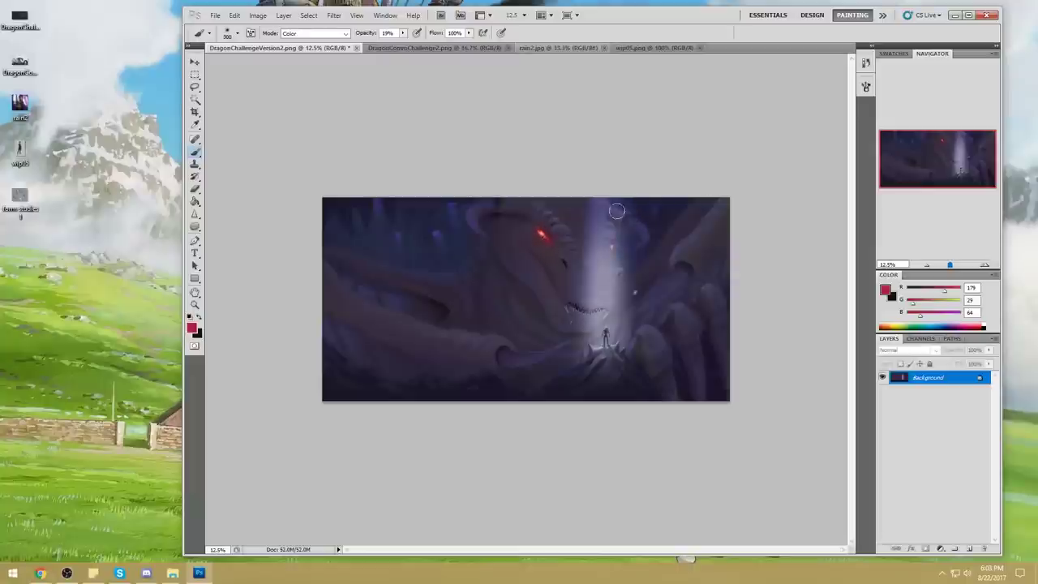
- Raise the brush opacity to 100% in Color mode and tone down the red around the eye with a sampled dark purple
left_click(545, 241, "alt")
left_click(346, 33)
left_click(292, 43)
left_click_drag(403, 34, 552, 32)
left_click(523, 236, "alt")
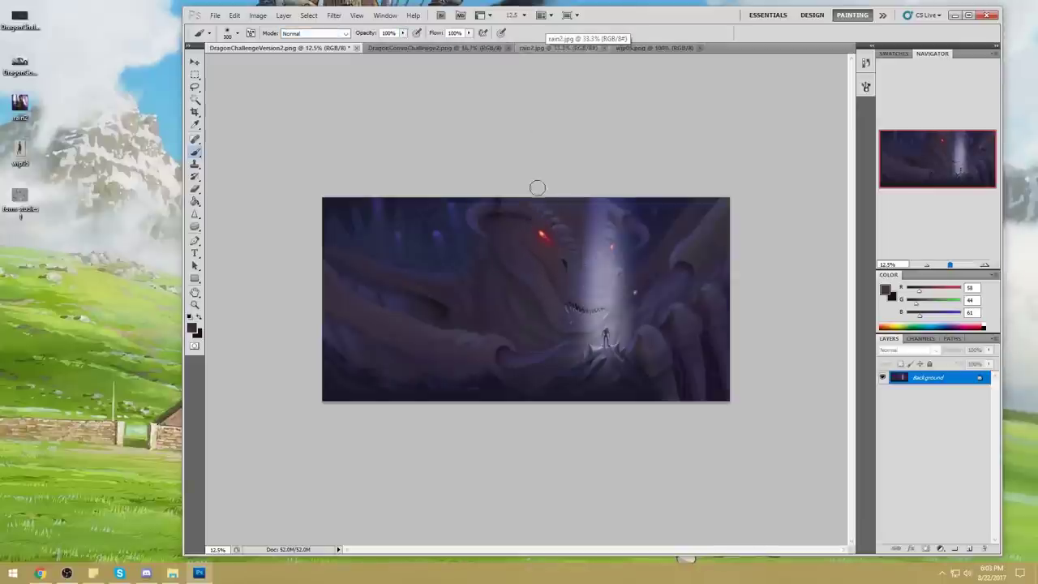
left_click(321, 34)
left_click(291, 320)
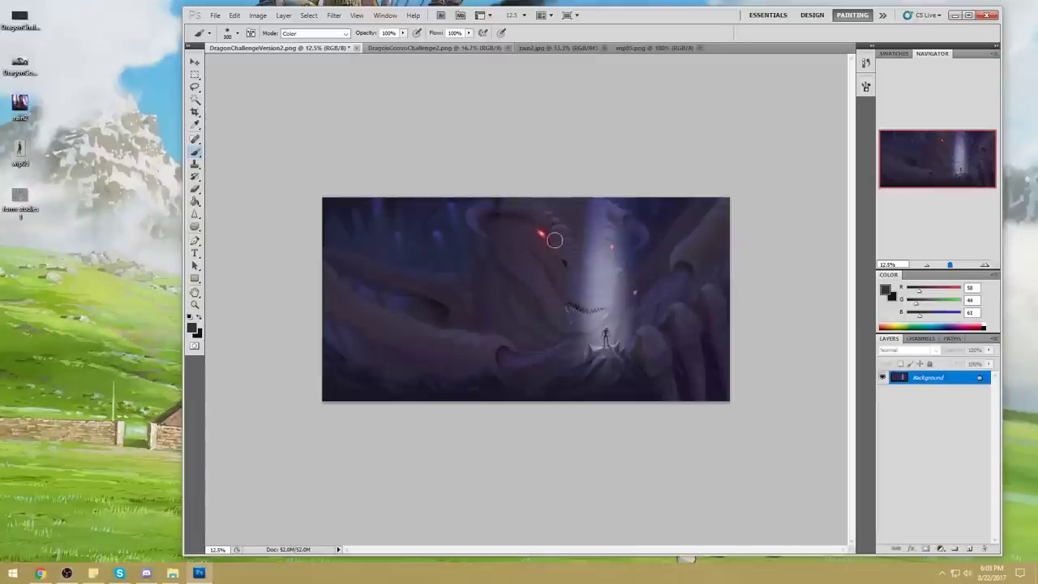
- Neutralise the red spill around both dragon eyes using colours sampled from the light beam and the face
left_click(614, 245, "alt")
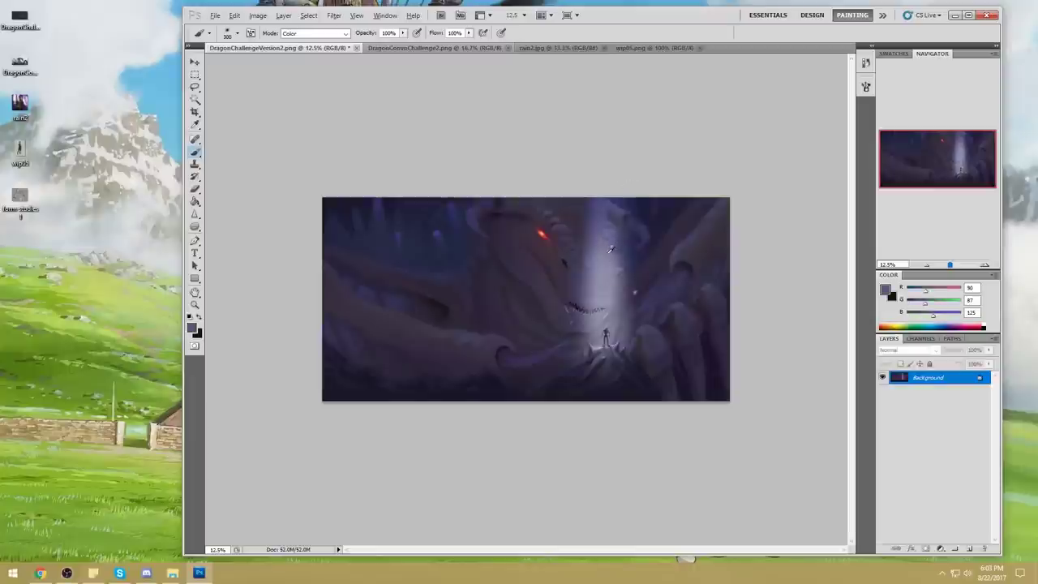
left_click(558, 236, "alt")
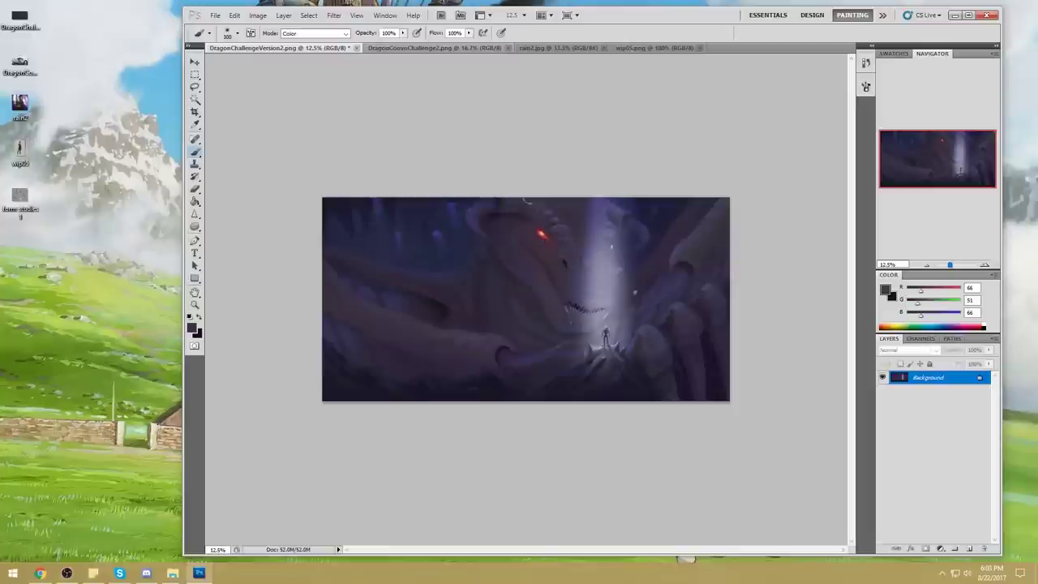
left_click(536, 243, "alt")
left_click_drag(530, 229, 544, 237)
- Enlarge the brush to 800 px, set it to Darken mode and subdue the eye glow with a colour sampled beside the eye
key("bracketright")
key("bracketright")
key("bracketright")
key("bracketright")
key("bracketright")
key("bracketright")
left_click(542, 242, "alt")
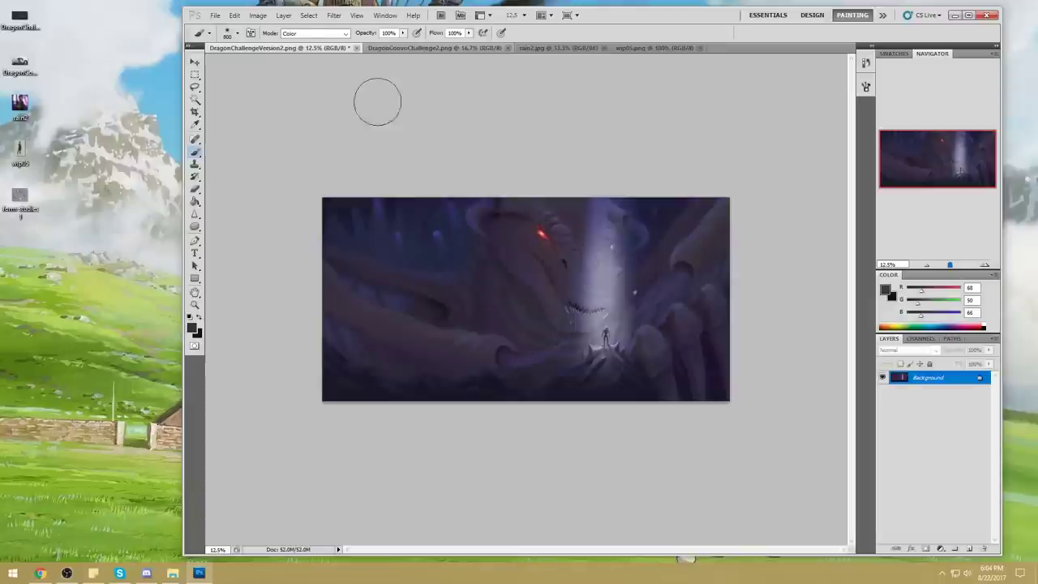
left_click(314, 33)
left_click(308, 84)
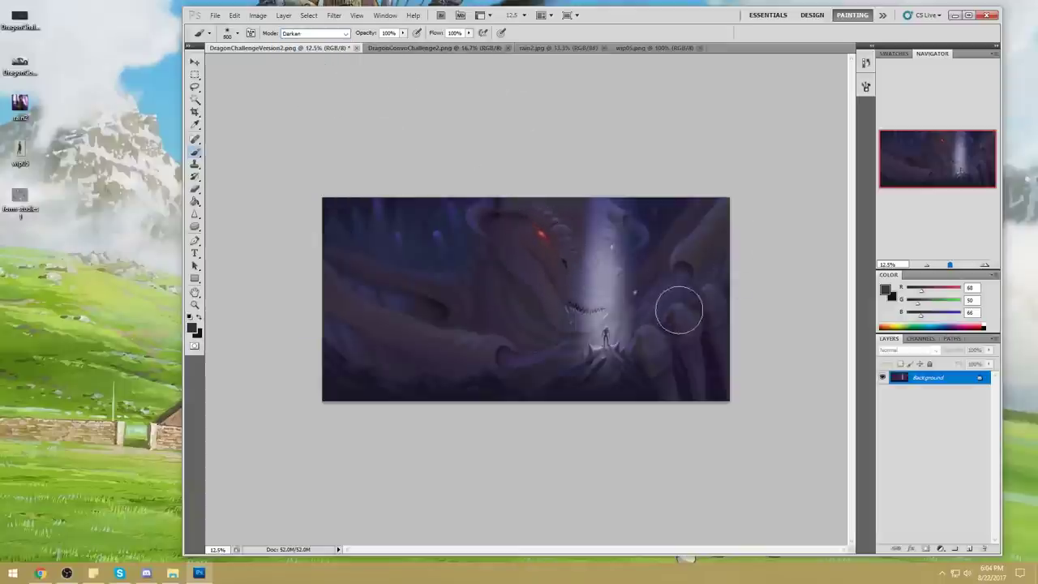
key("ctrl+minus")
key("ctrl+minus")
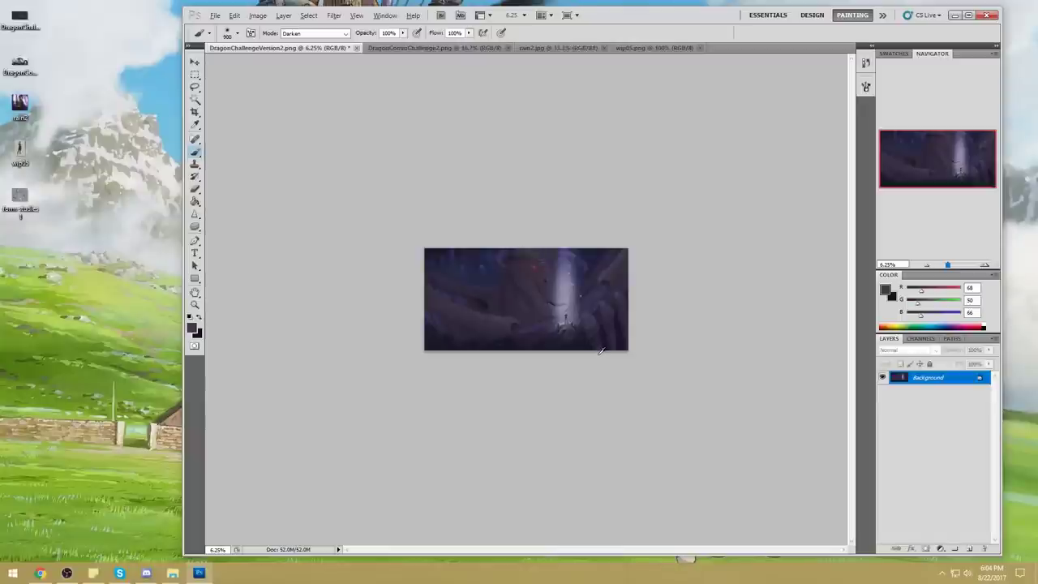
key("alt")
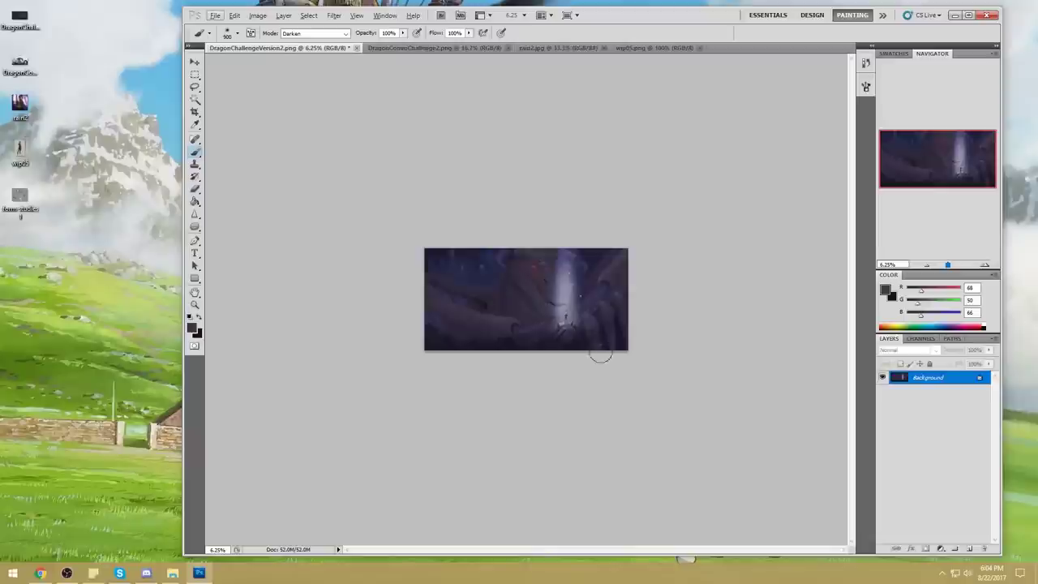
- Tone down the light beam's edge and the dragon's face in Darken mode with dull purples sampled from the beam
left_click(570, 274, "alt")
left_click(587, 276)
left_click(569, 275, "alt")
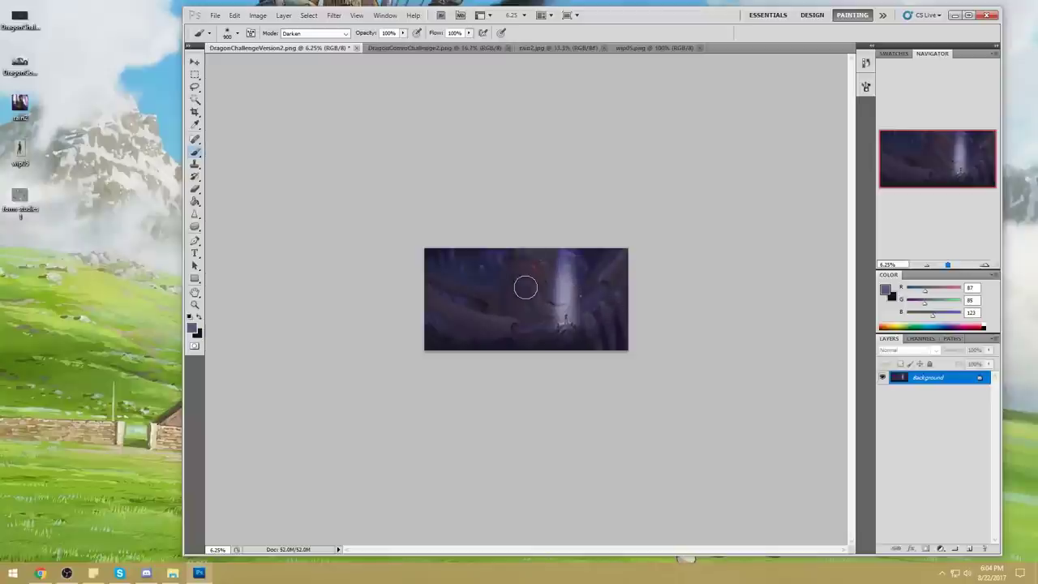
left_click(512, 267)
- Compare colours across the dragon's face, eye and light beam in the color picker, and accept dark purple #2e212f
key("z")
left_click_drag(468, 234, 646, 392)
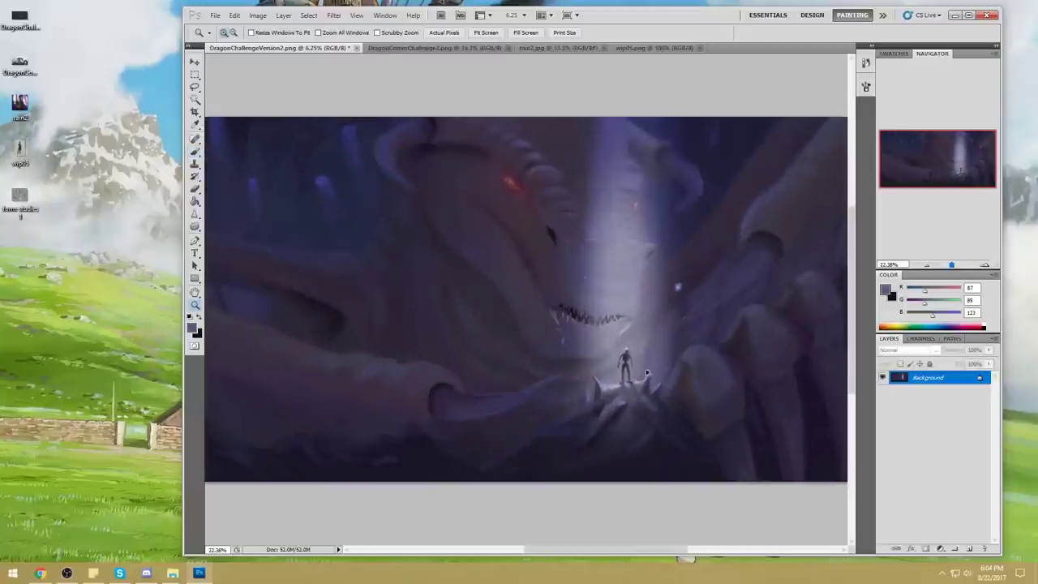
key("b")
left_click(885, 290)
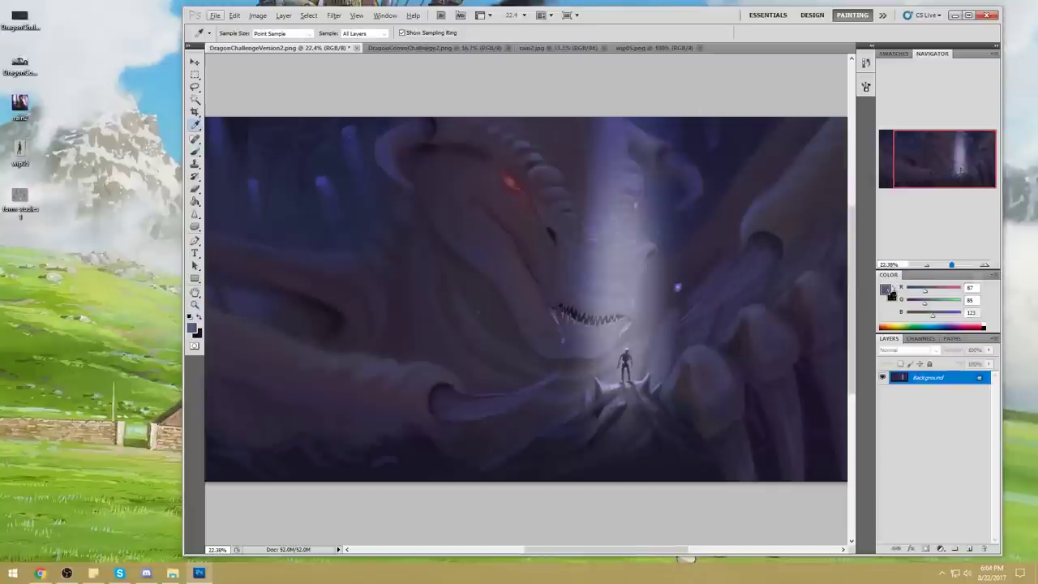
left_click(527, 212)
left_click_drag(519, 221, 515, 223)
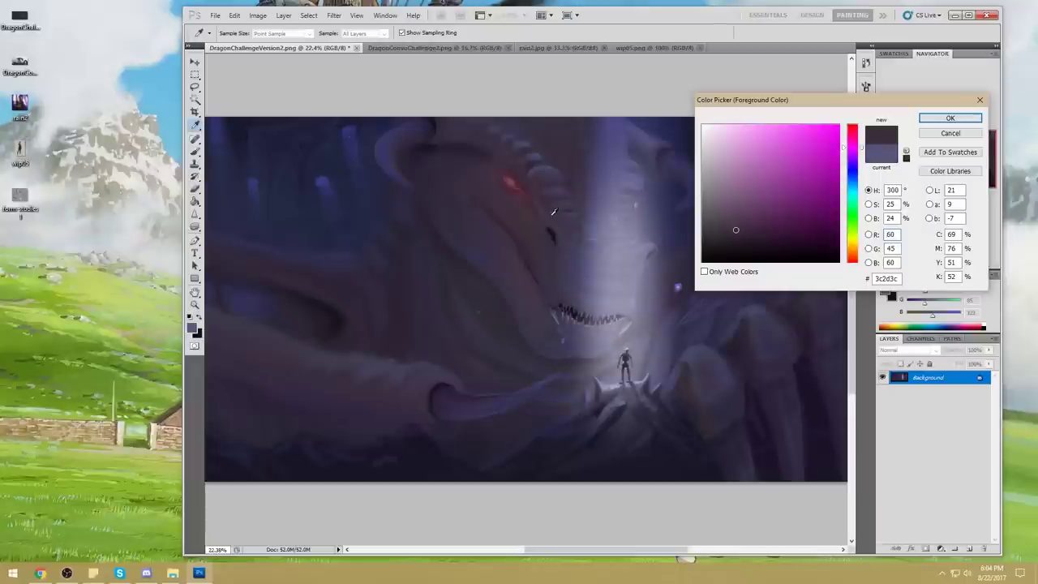
left_click_drag(534, 213, 530, 219)
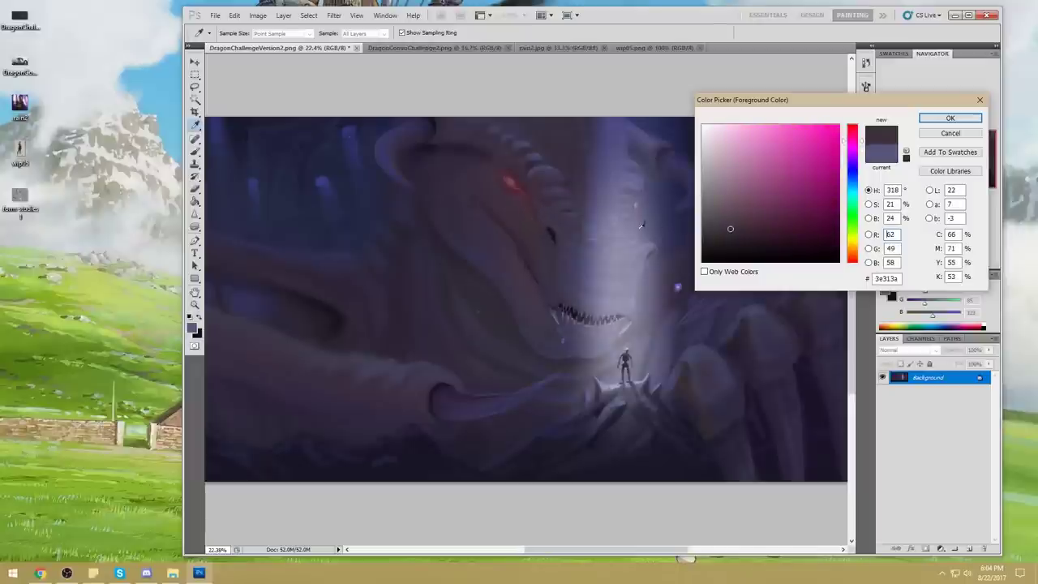
left_click(608, 227)
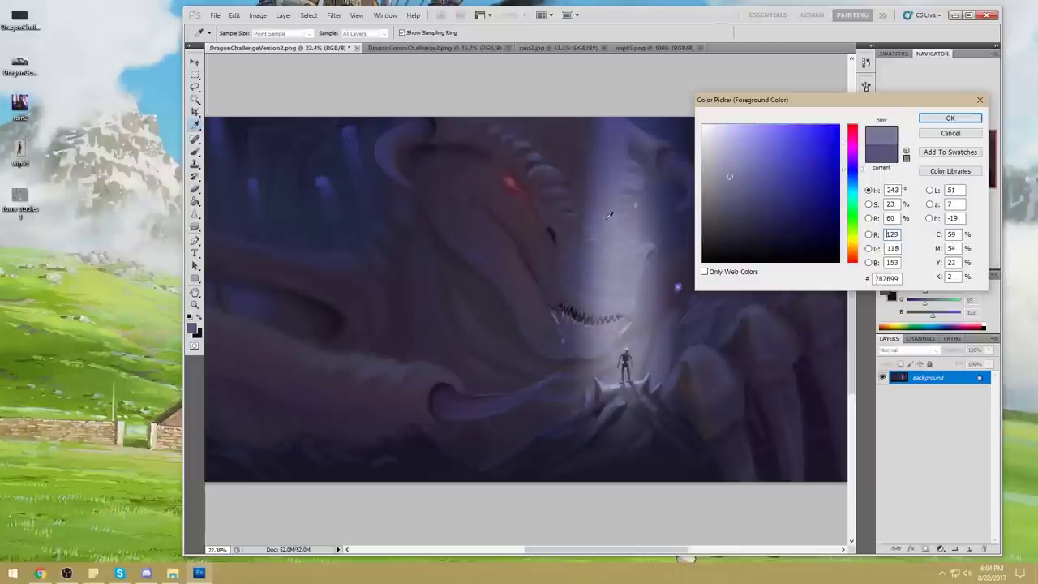
left_click_drag(593, 238, 596, 184)
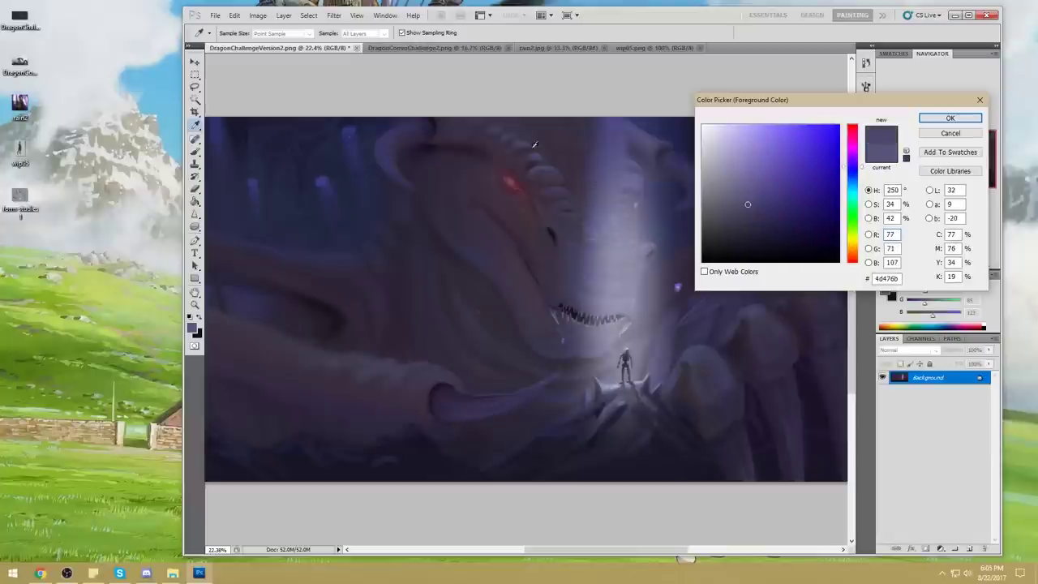
mouse_move(555, 159)
left_mouse_down()
mouse_move(503, 120)
mouse_move(610, 156)
left_mouse_up()
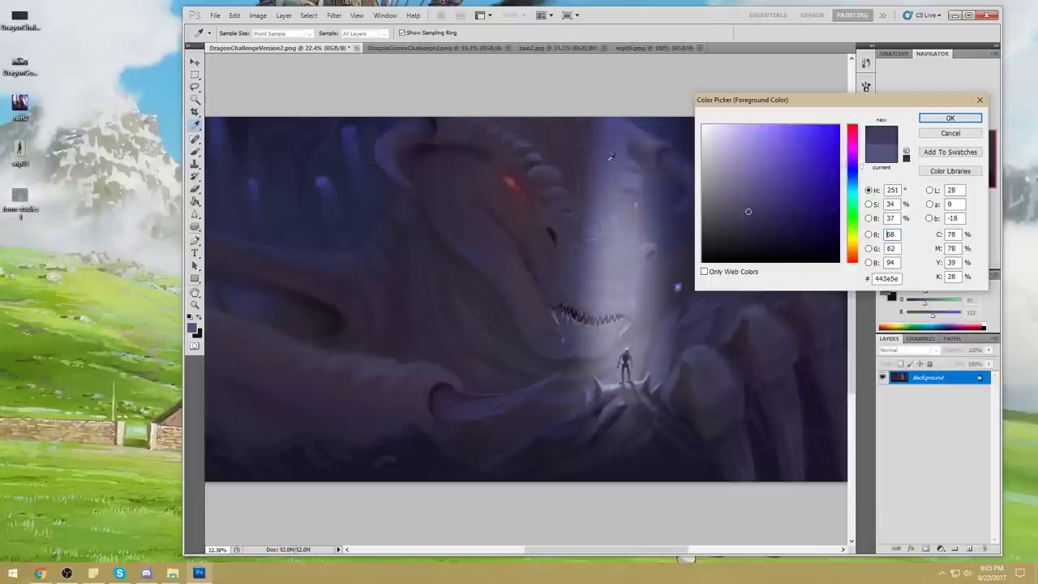
mouse_move(561, 184)
left_mouse_down()
mouse_move(527, 231)
mouse_move(509, 177)
left_mouse_up()
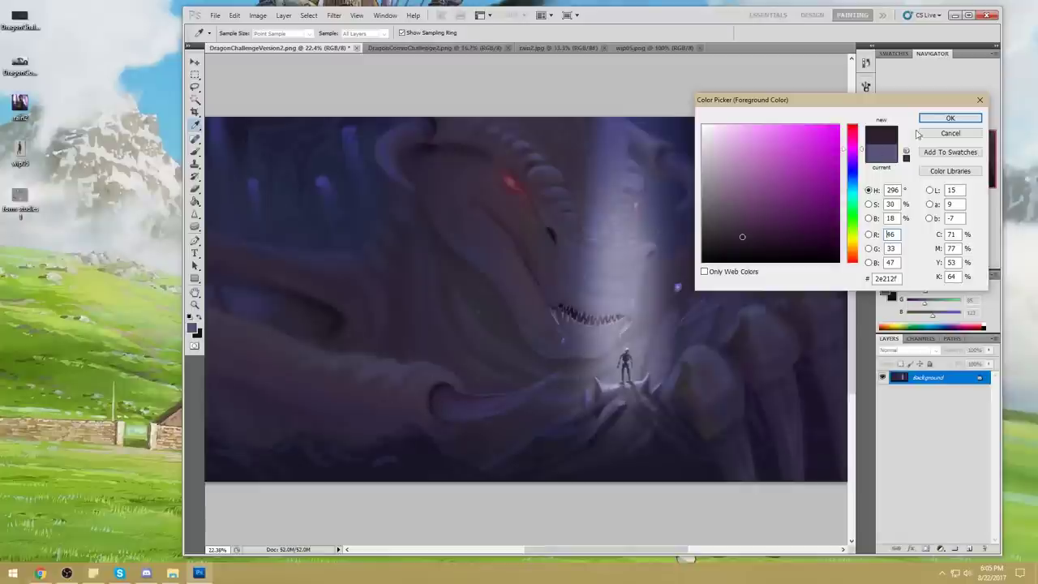
left_click(949, 118)
- Outline the pale claw at the end of the dragon's lower forearm with a freehand lasso selection
left_click(195, 88)
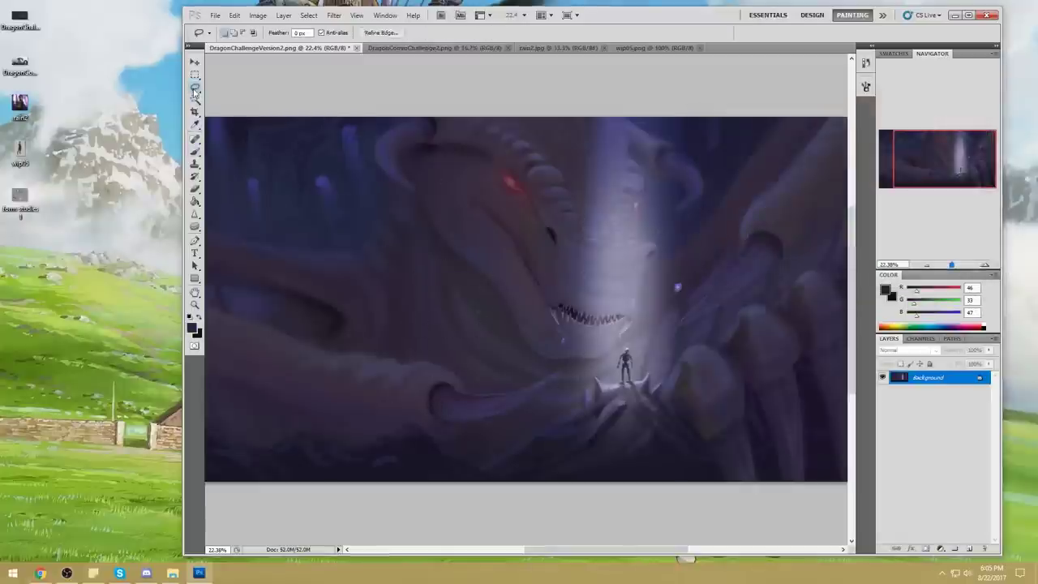
left_click_drag(448, 387, 472, 394)
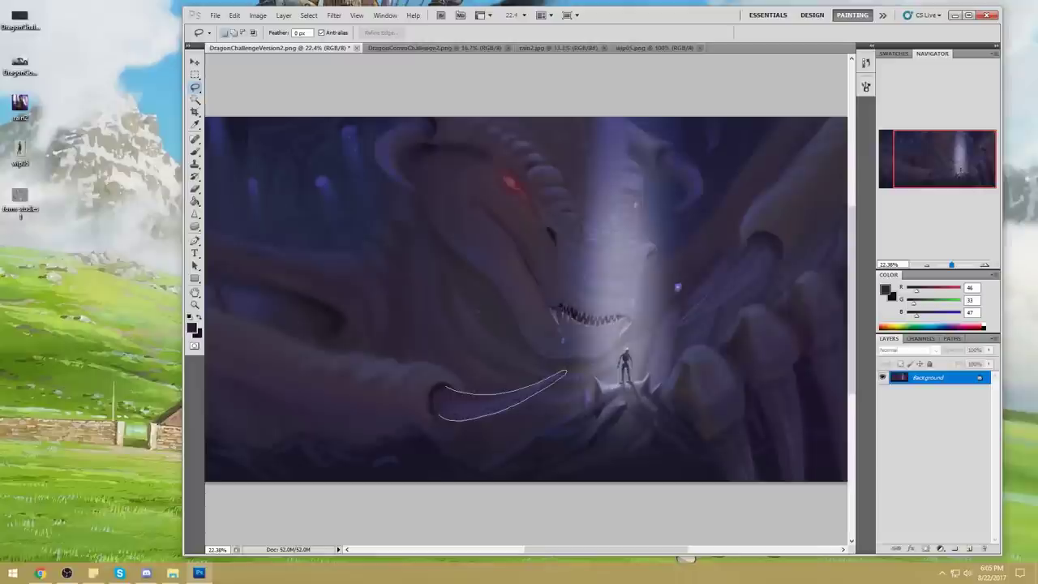
left_click_drag(442, 387, 445, 389)
scroll(542, 397, "down", 1)
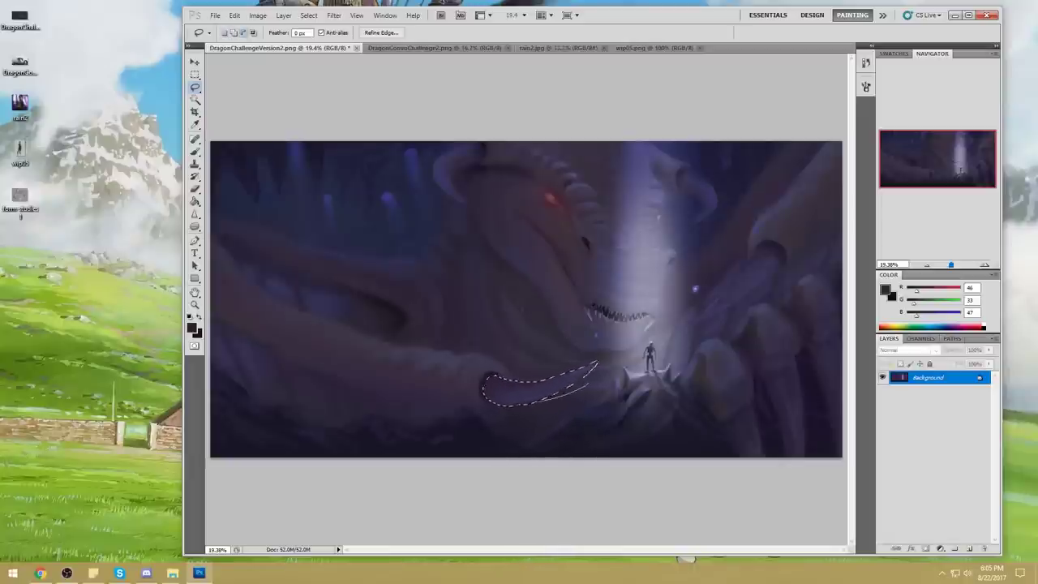
key("ctrl+d")
- Choose a soft round brush, set it to 600 px in Normal mode, and sample a pale purple from the light beam
key("z")
key("b")
right_click(557, 345)
left_click(694, 321)
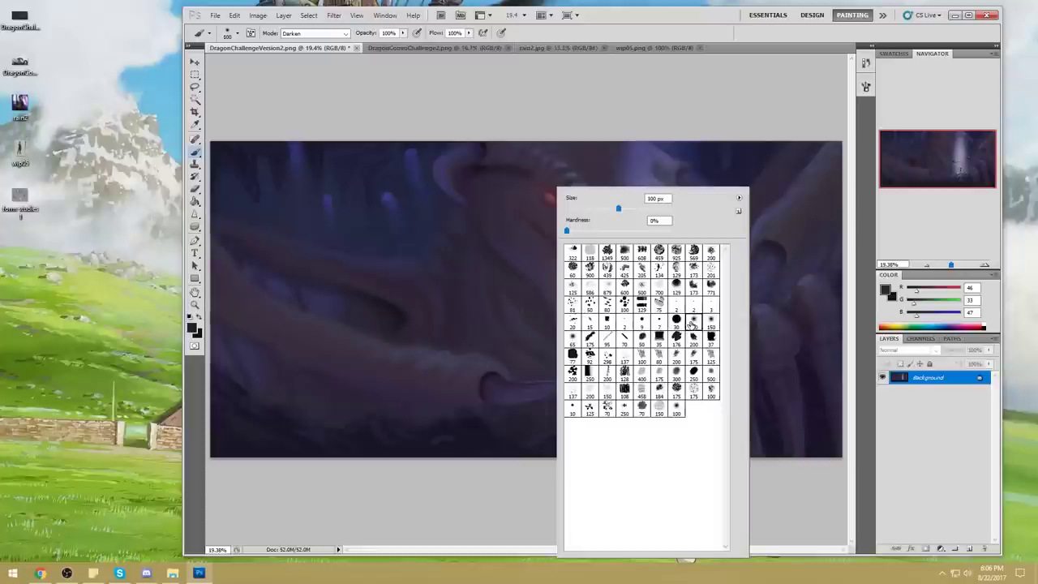
left_click(474, 494)
key("bracketright")
key("bracketright")
key("bracketright")
key("bracketright")
key("bracketright")
key("bracketright")
key("bracketright")
key("bracketright")
key("bracketright")
key("bracketright")
key("bracketright")
key("bracketright")
key("bracketright")
left_click(634, 294, "alt")
left_click(637, 289, "alt")
left_click(324, 35)
left_click(316, 37)
key("bracketleft")
key("bracketleft")
key("bracketleft")
key("bracketleft")
key("bracketleft")
key("bracketleft")
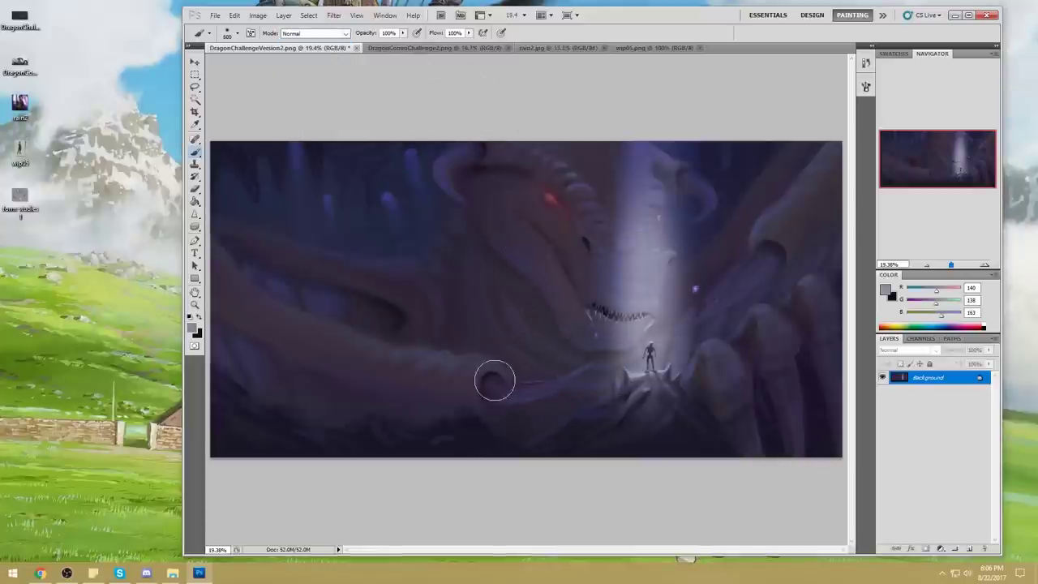
- Undo the full-strength claw stroke, lower the brush opacity to 35% and repaint a soft glow along the claw
left_click_drag(598, 361, 496, 385)
key("ctrl+z")
left_click_drag(402, 33, 368, 46)
key("bracketright")
key("bracketright")
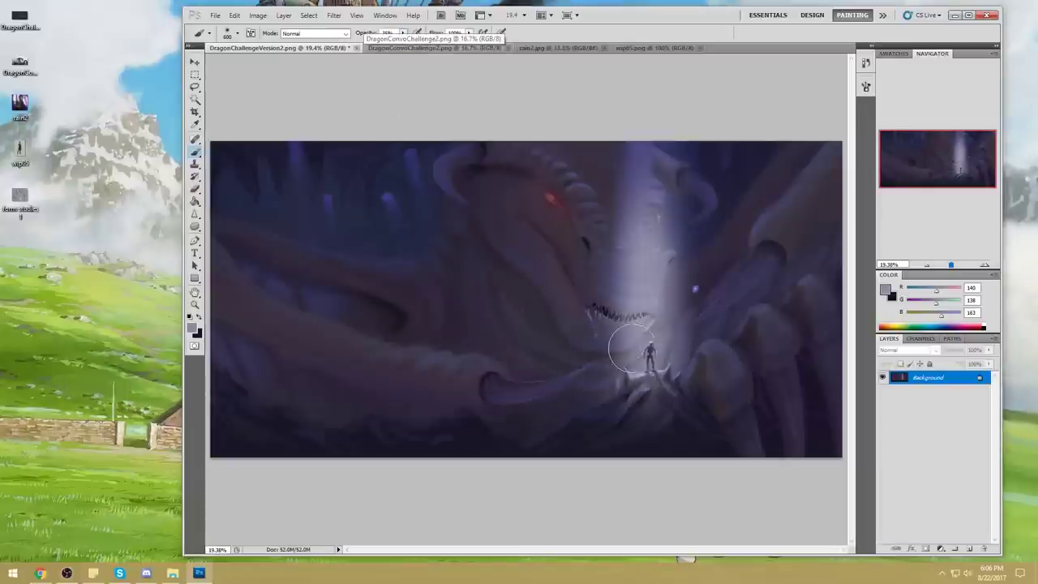
key("ctrl+minus")
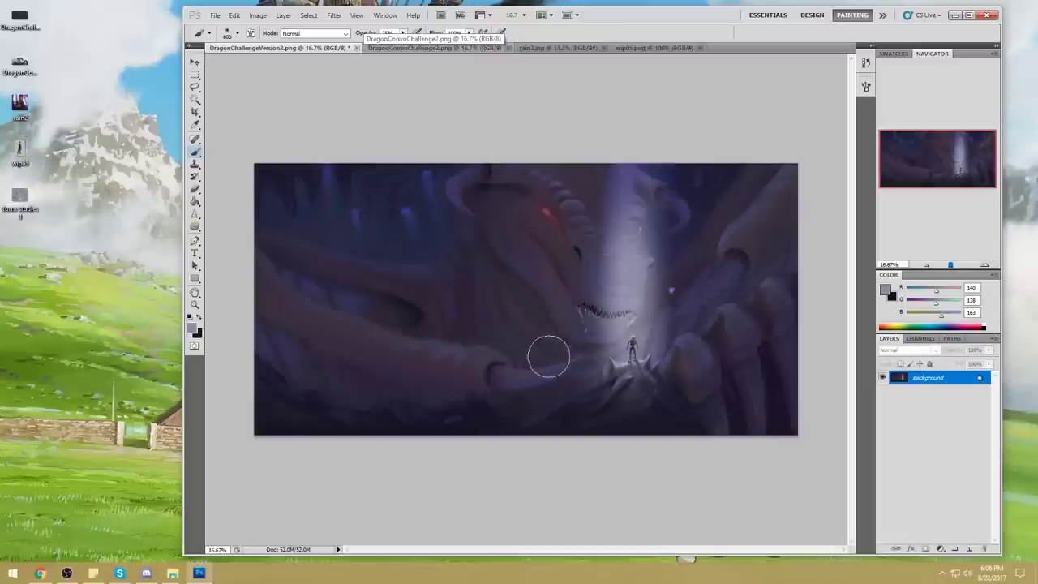
left_click_drag(519, 361, 597, 333)
- Shade the claw with a 600 px brush using dark purples sampled below it and at its base
left_click(557, 397, "alt")
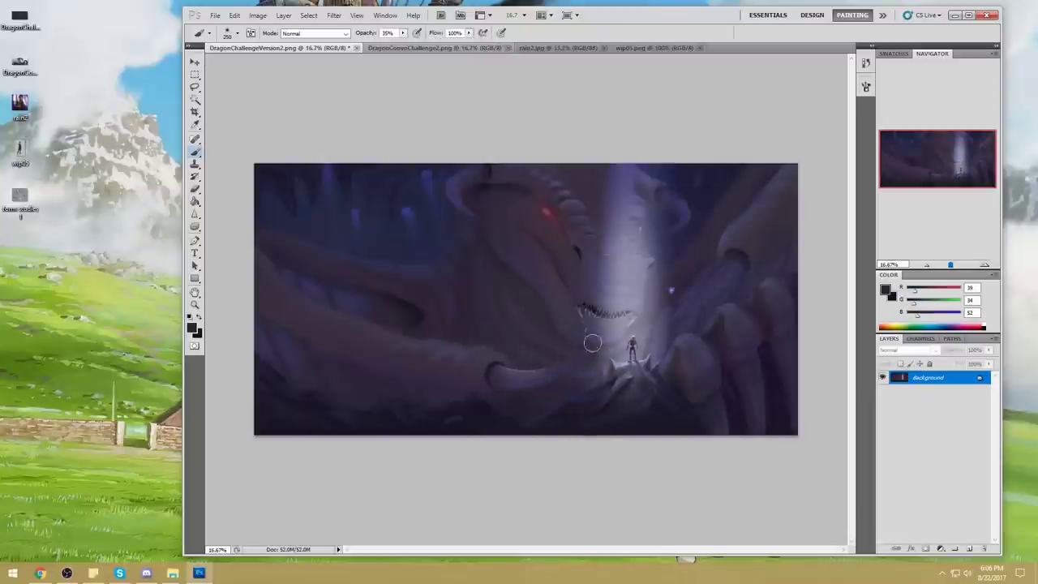
key("]")
key("]")
key("]")
left_click(500, 381, "alt")
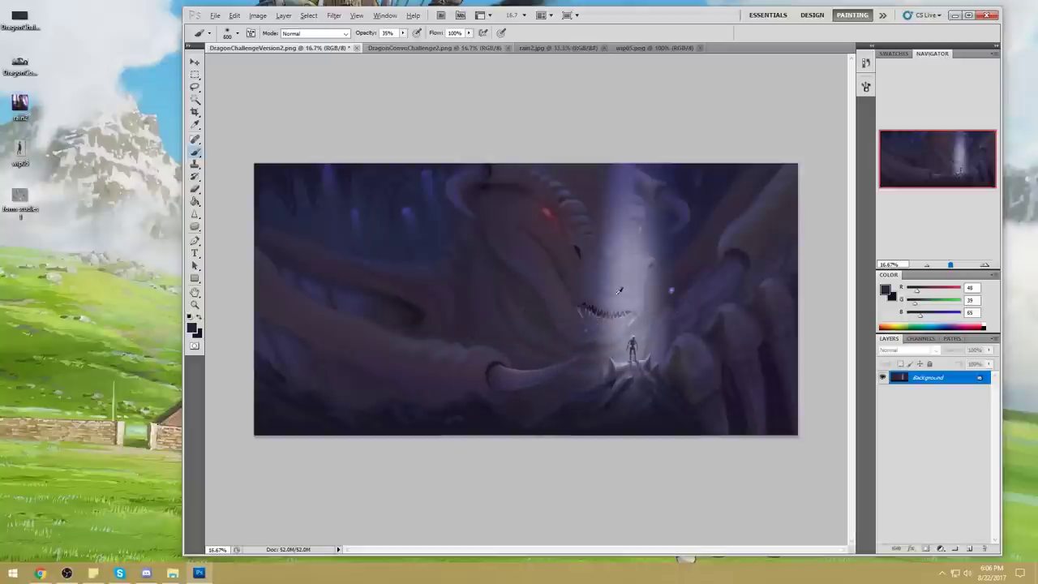
- Sample the light near the figure, undo the heavy strokes and softly highlight the claw with a 250 px brush at 9% opacity
left_click(598, 342, "alt")
key("bracketleft")
key("bracketleft")
key("bracketleft")
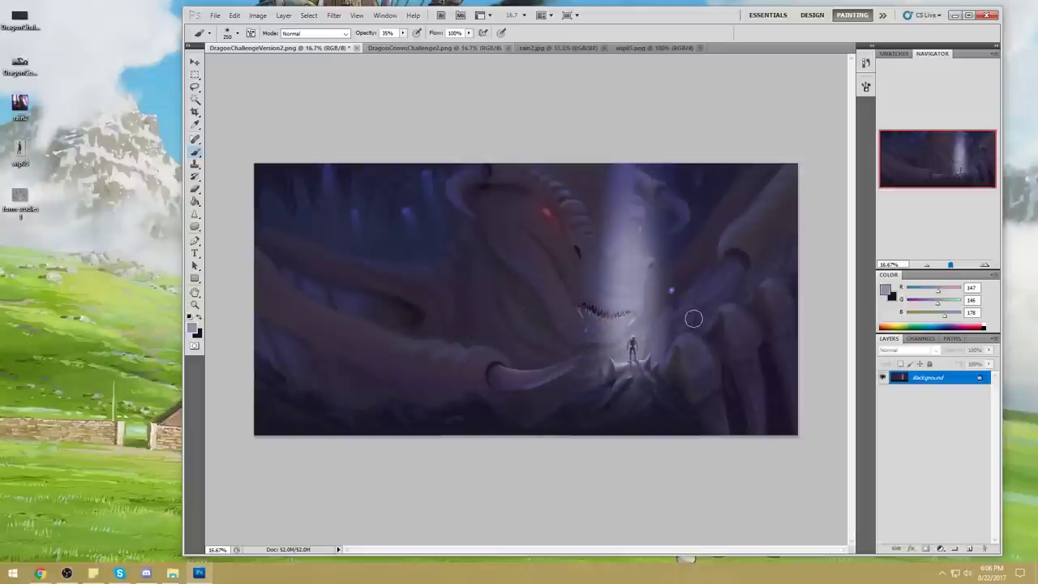
key("ctrl+z")
left_click_drag(590, 356, 559, 371)
key("ctrl+z")
left_click(403, 33)
left_click_drag(402, 44, 388, 44)
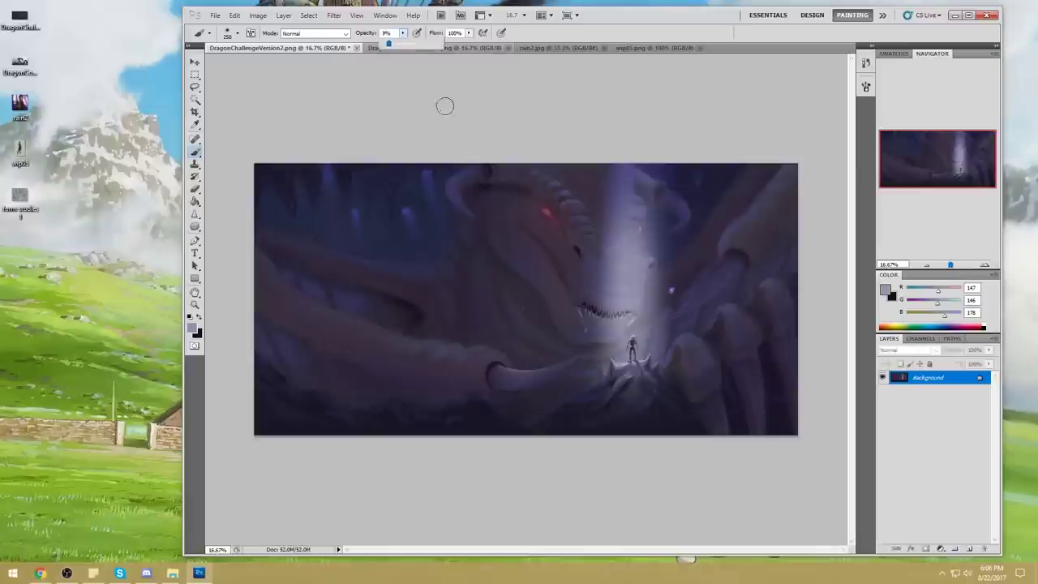
left_click(586, 361)
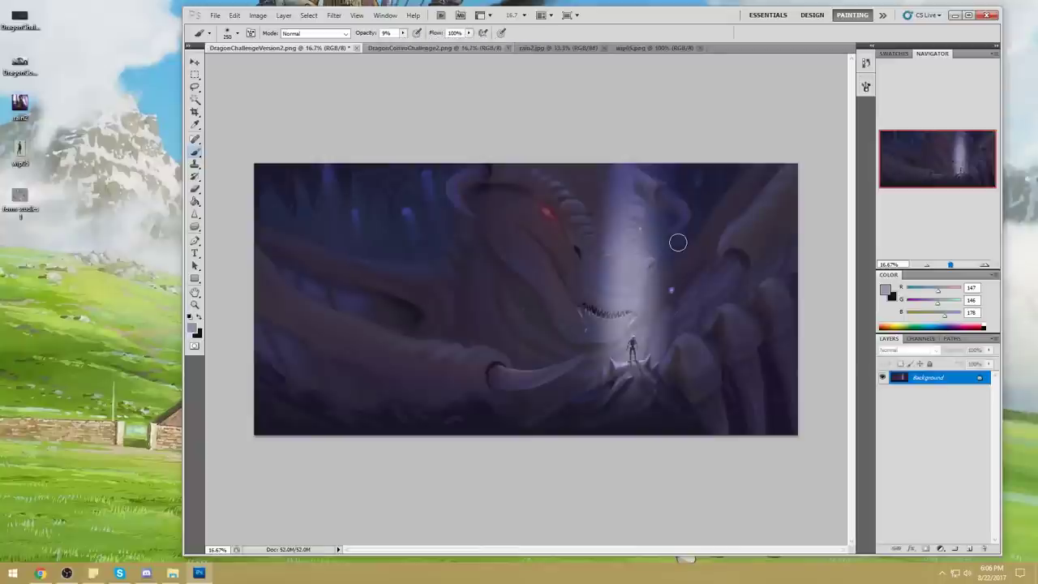
key("ctrl+s")
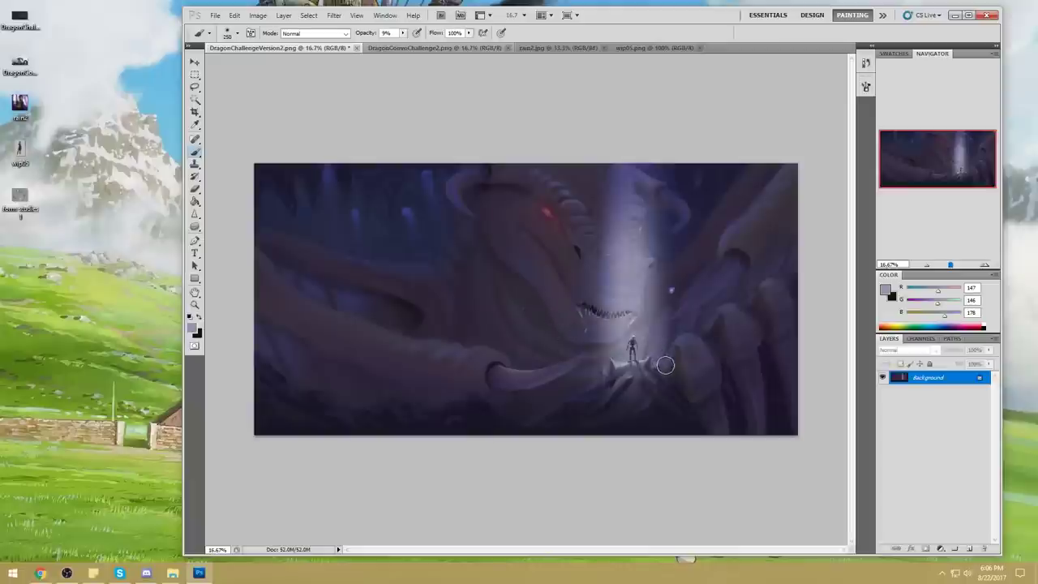
- Raise the brush opacity to 66% and darken the claw's base with a dark purple sampled there
left_click(501, 373, "alt")
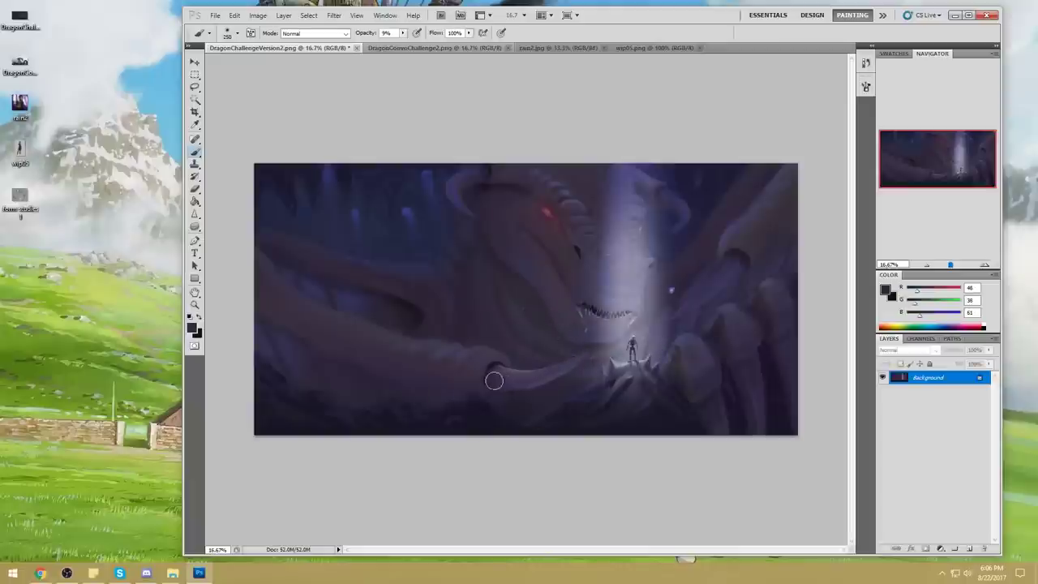
left_click(402, 33)
left_click_drag(404, 42, 434, 43)
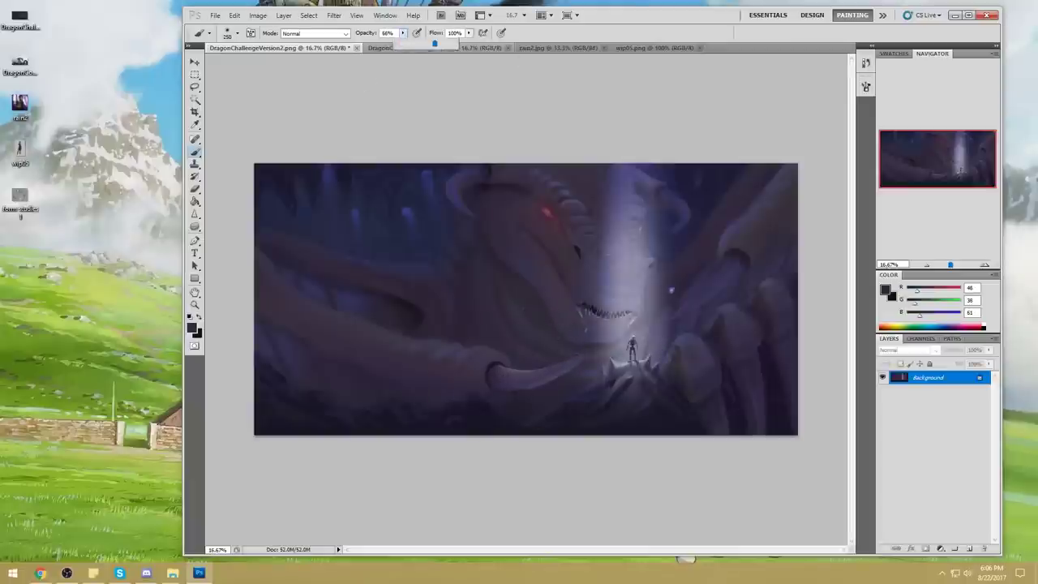
left_click(494, 381)
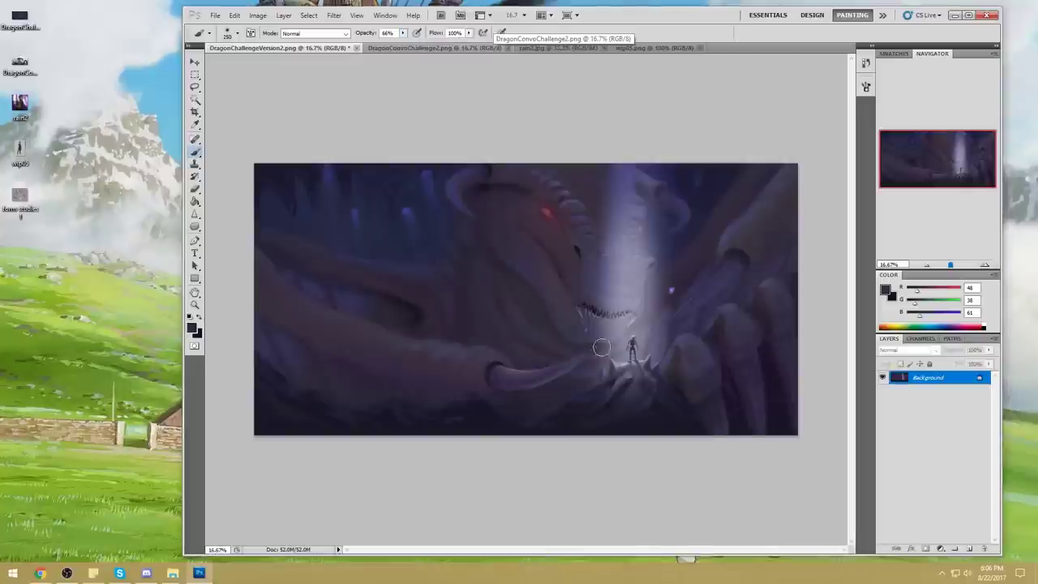
left_click(557, 389, "alt")
- Sample the pale light beside the figure, lower the brush opacity to 38% and brighten the claw's upper edge
left_click(622, 325, "alt")
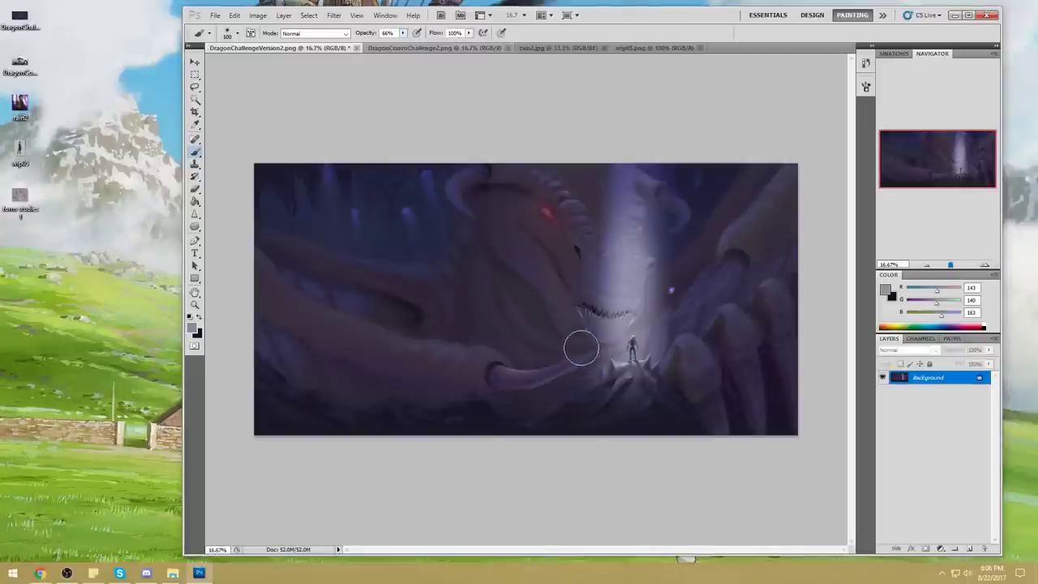
left_click_drag(402, 33, 381, 85)
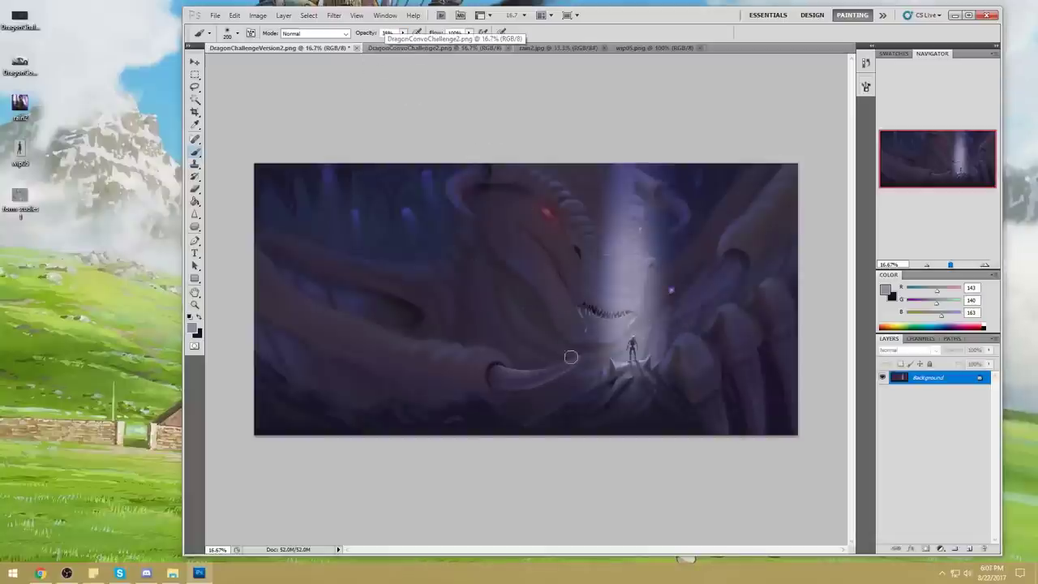
key("bracketright")
- Outline a jagged strip along the upper edge of the dragon's lower forearm with a freehand lasso selection
key("l")
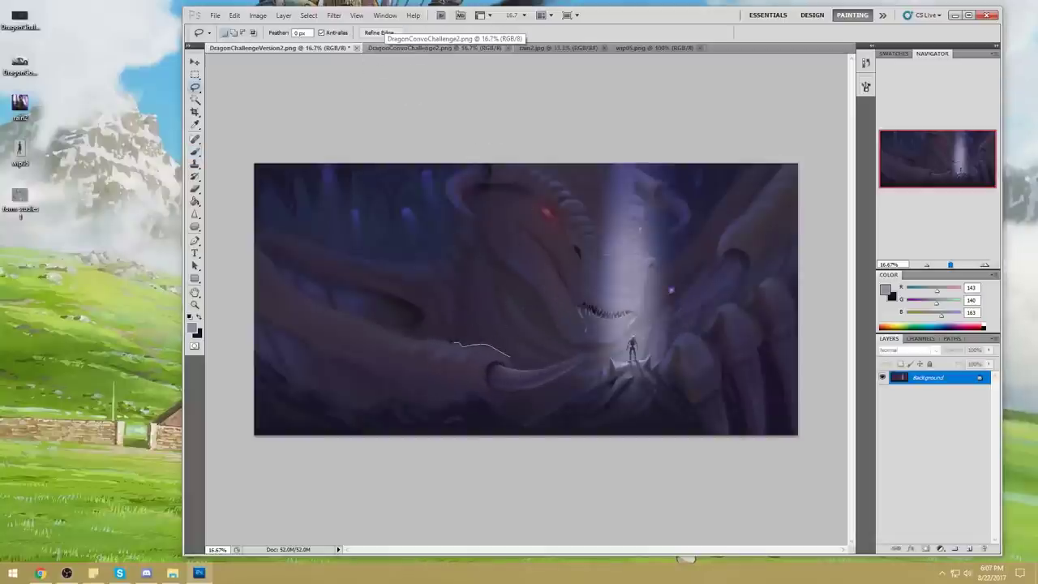
mouse_move(428, 339)
left_mouse_down()
mouse_move(344, 310)
mouse_move(401, 337)
left_mouse_up()
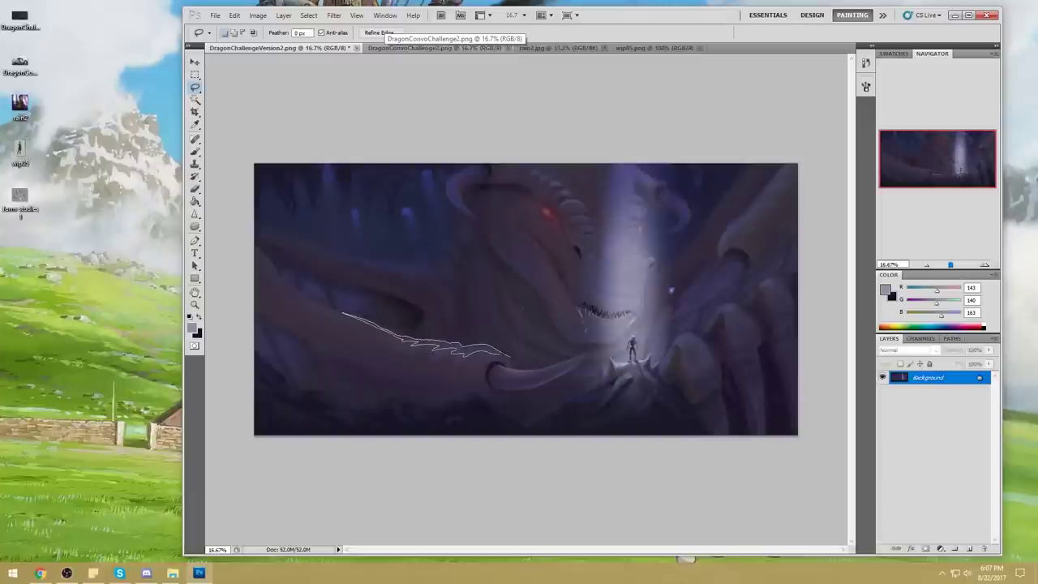
left_click_drag(509, 355, 527, 360)
key("ctrl+d")
- Enlarge the brush to 1100 px and light the forearm's upper ridge with pale purples sampled from the light beam
key("b")
key("bracketright")
key("bracketright")
key("bracketright")
left_click(627, 275, "alt")
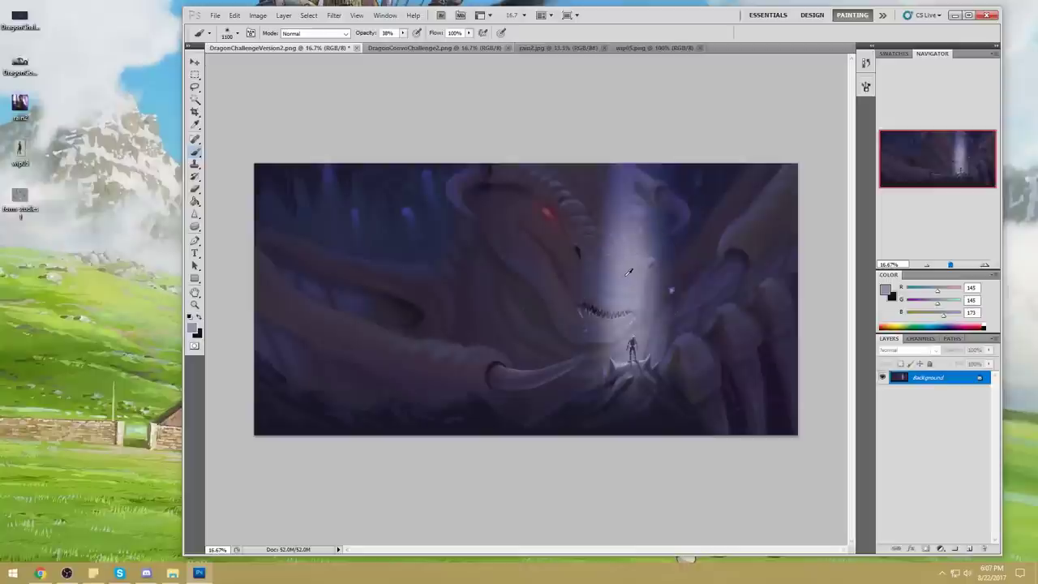
left_click(627, 274, "alt")
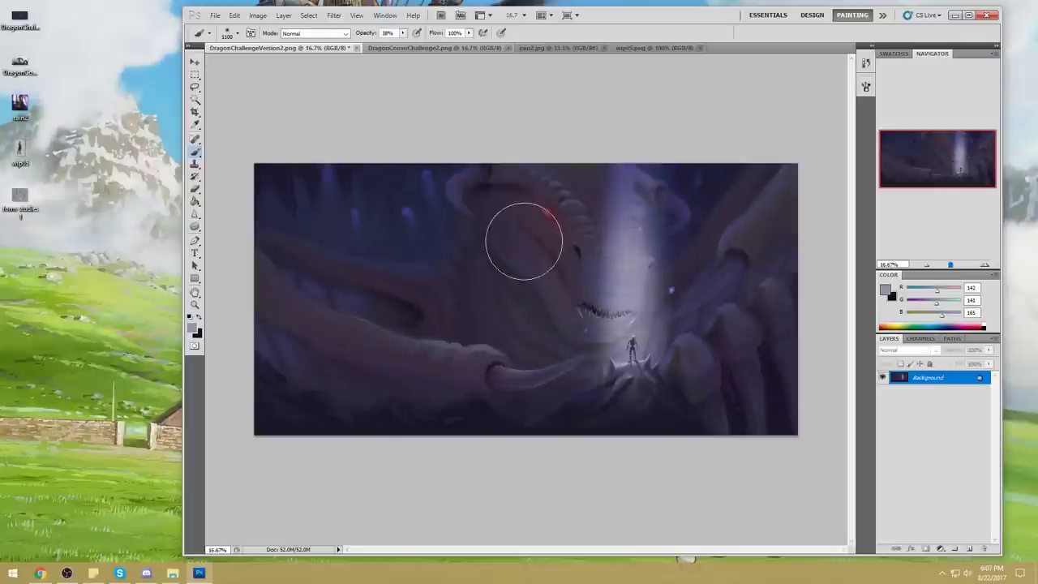
- Sample the colours at the dragon's nostril, eye and teeth
left_click(580, 249, "alt")
left_click(555, 215, "alt")
left_click(610, 312, "alt")
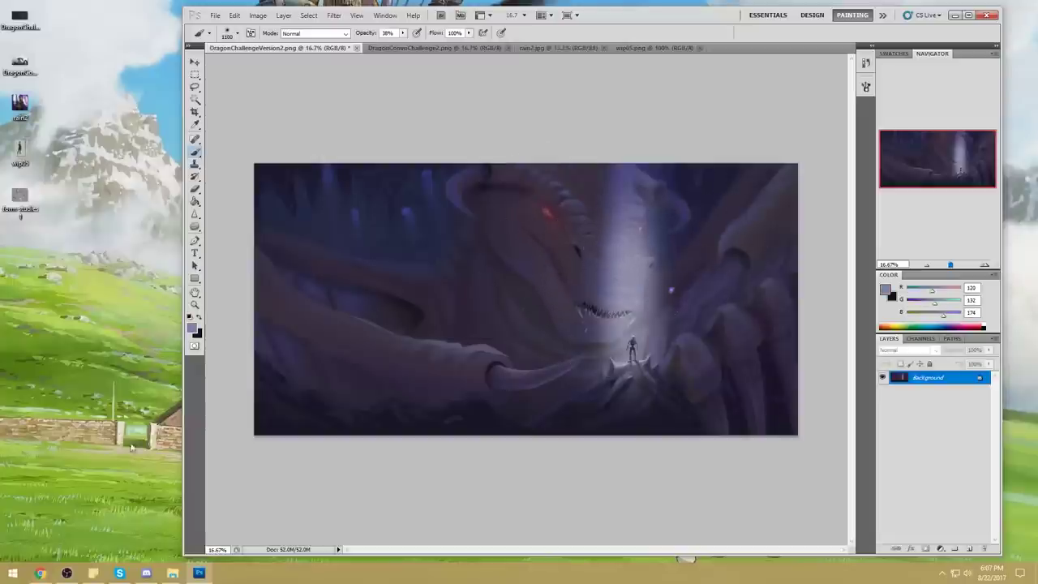
- Switch to a new Chrome window and search Google for "smaug"
right_click(40, 573)
left_click(46, 475)
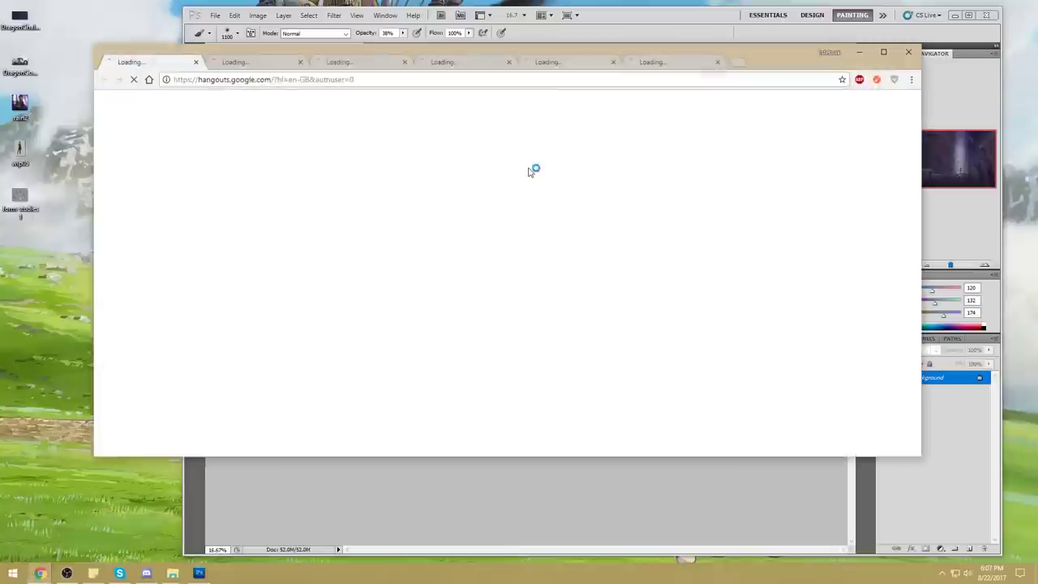
left_click(523, 78)
type("smaug")
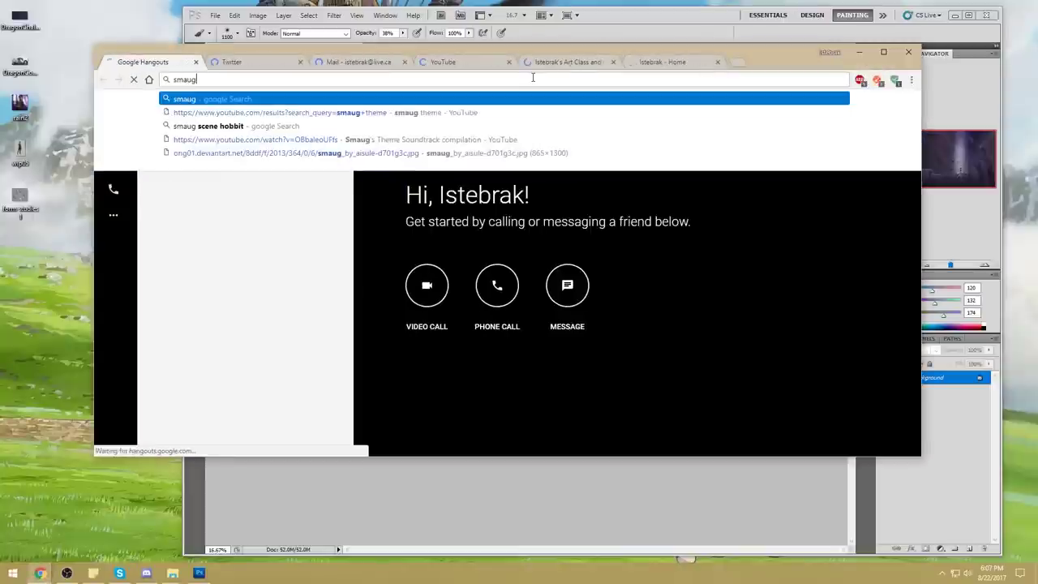
key("Return")
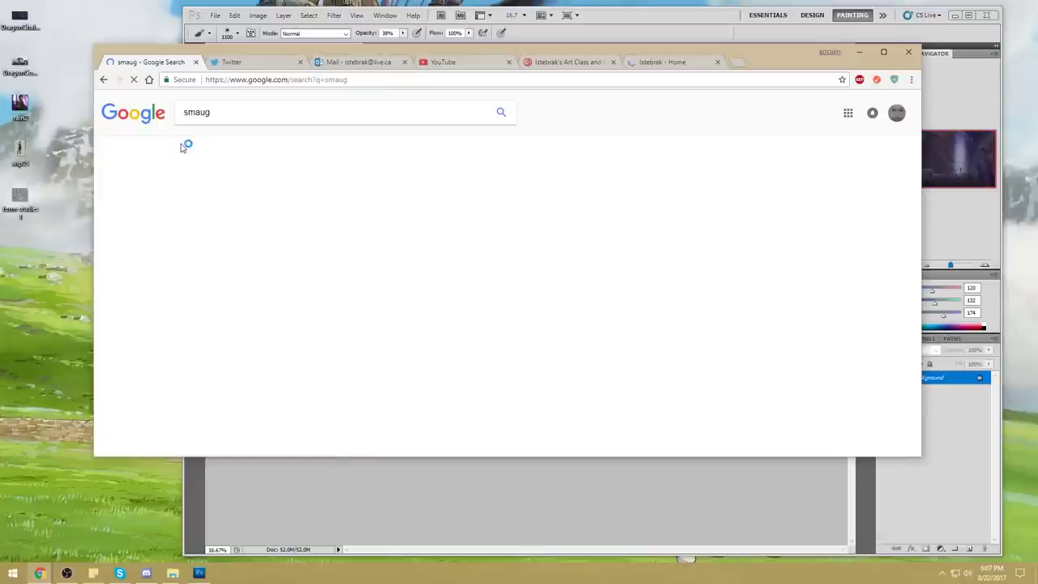
- Show the image results for "smaug" and preview two close-ups of the dragon's lit head
left_click(219, 146)
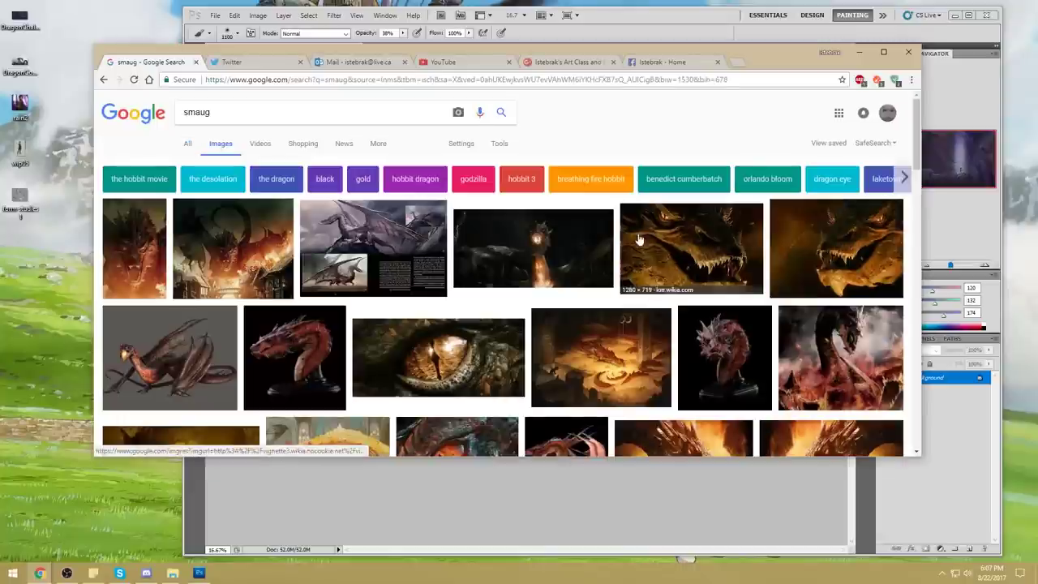
left_click(638, 239)
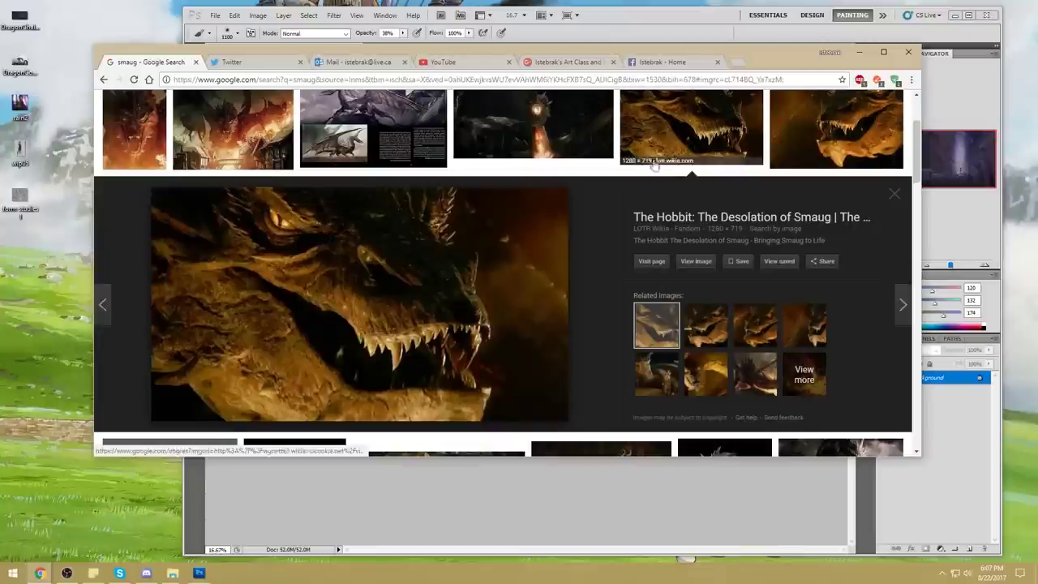
left_click(719, 114)
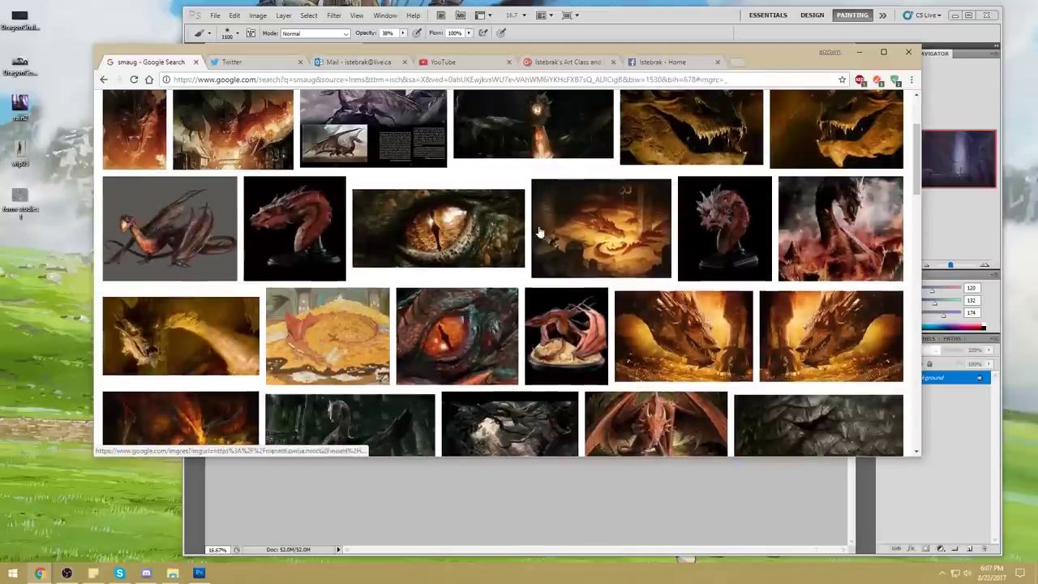
left_click(835, 133)
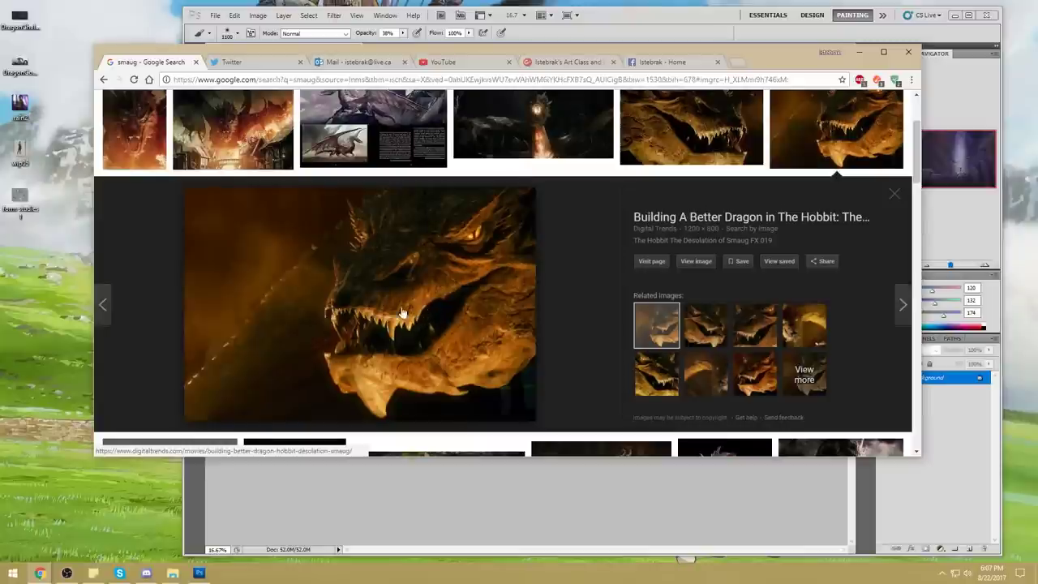
- Search Google Images for "megan fox" and view a frontal, evenly lit portrait at full size
left_click(266, 63)
left_click(275, 80)
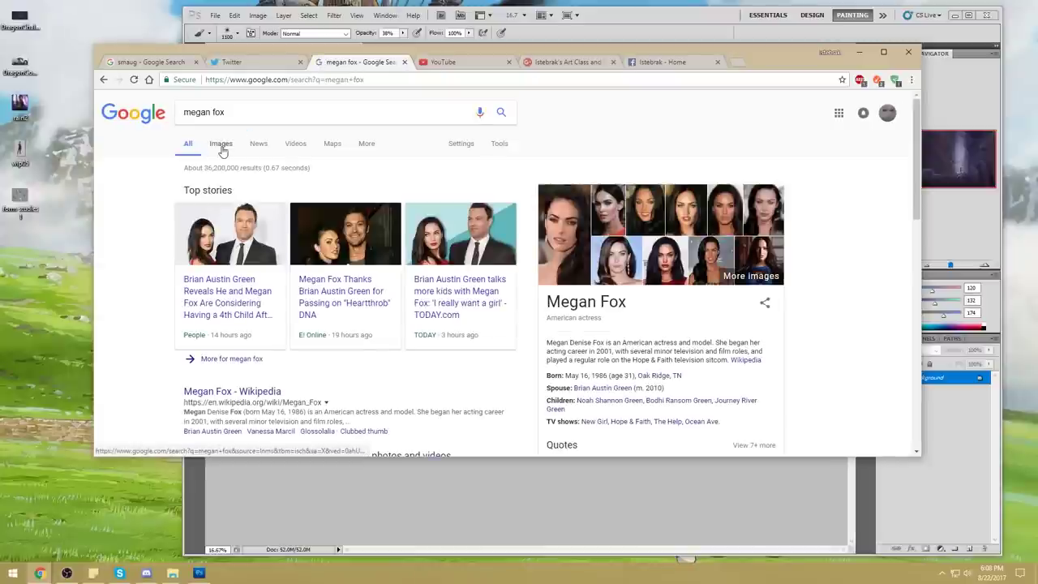
left_click(224, 150)
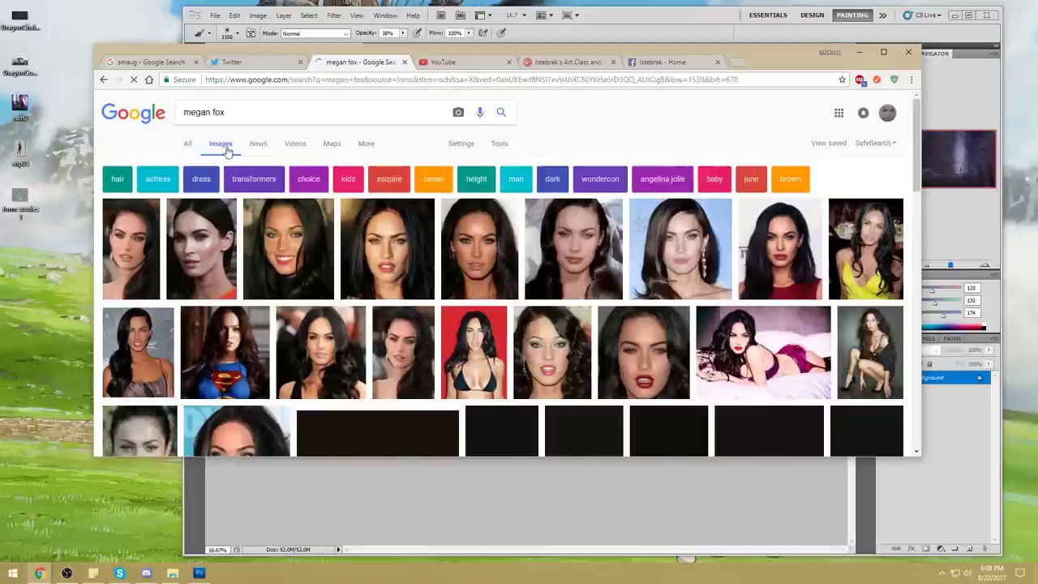
left_click(604, 268)
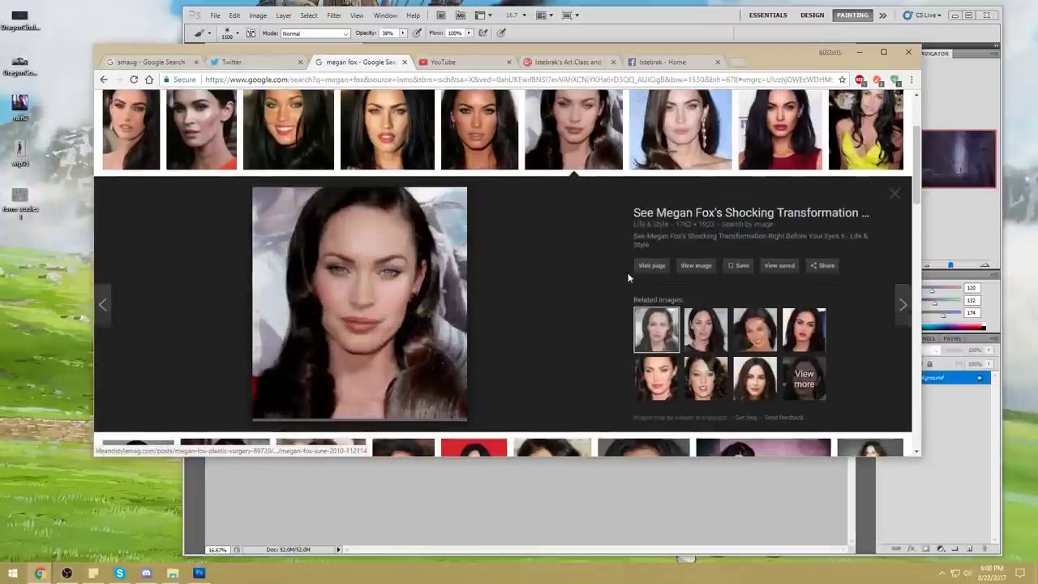
left_click(691, 267)
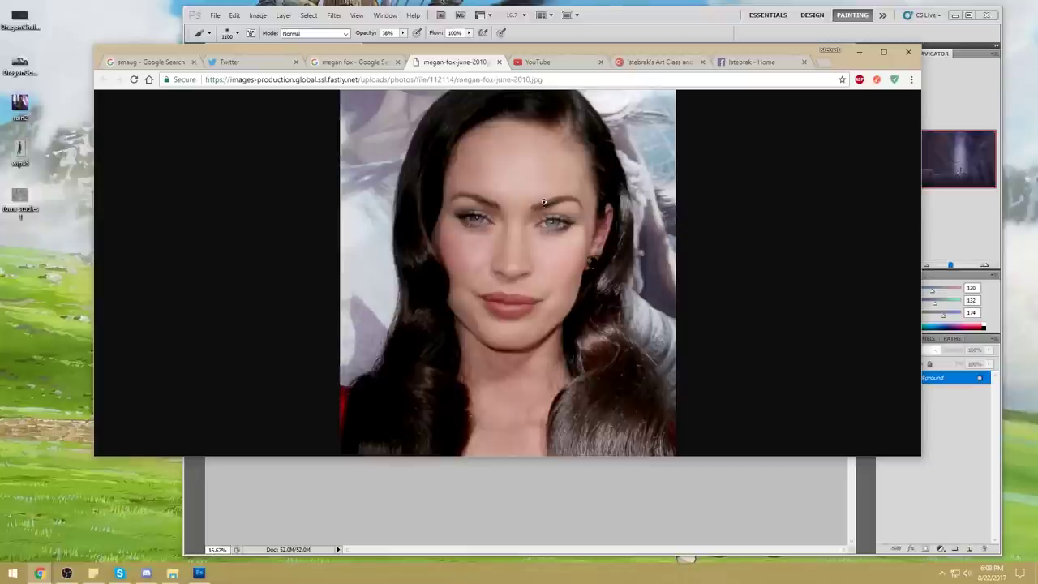
- Search Google for "mordeds girlfriend merlin actress" and view the dark-haired portrait of Kara at full size
left_click(560, 63)
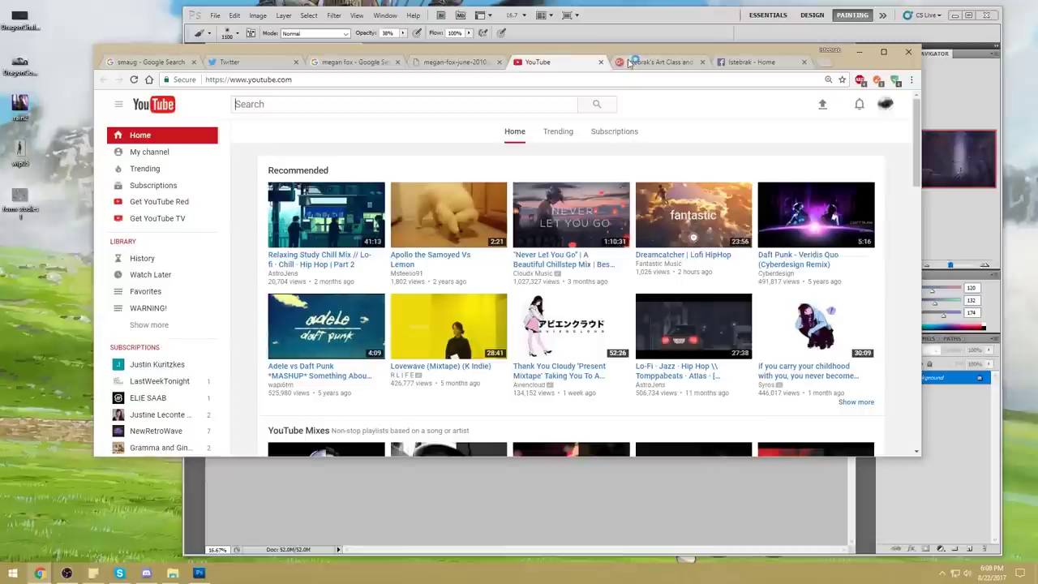
left_click(629, 62)
left_click(640, 82)
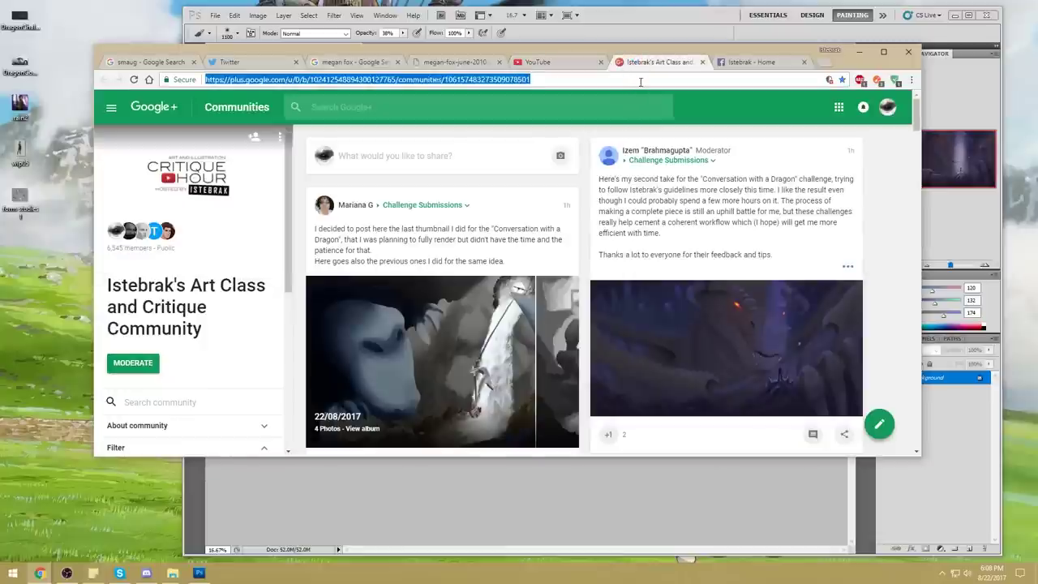
left_click(643, 79)
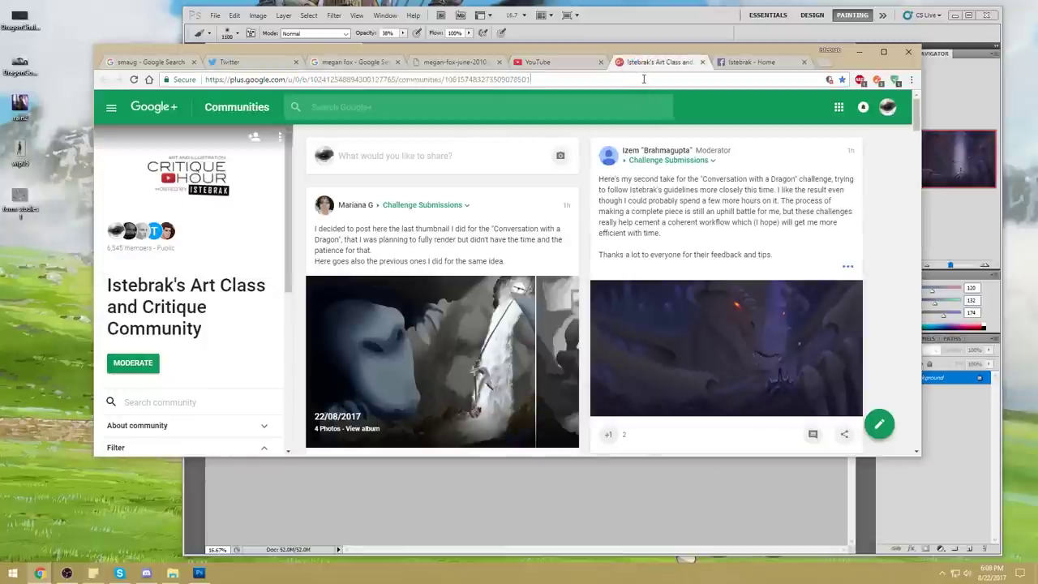
triple_click(644, 78)
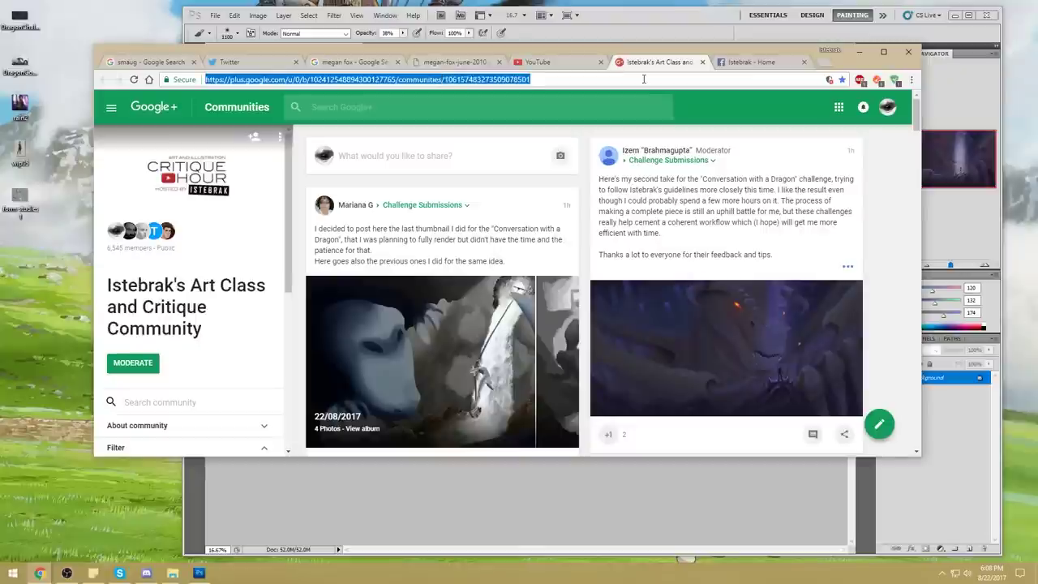
left_click(644, 78)
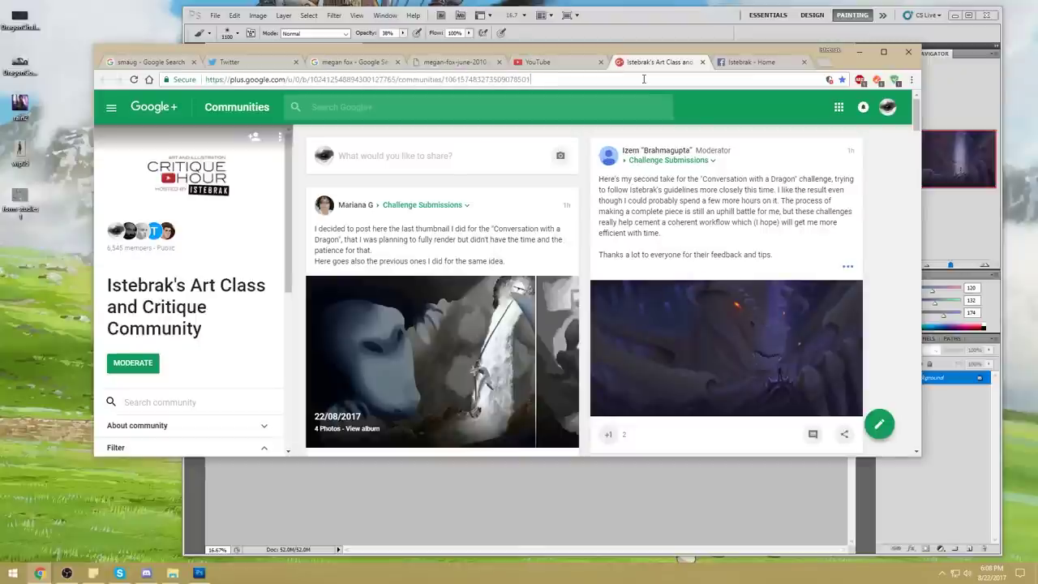
left_click(643, 79)
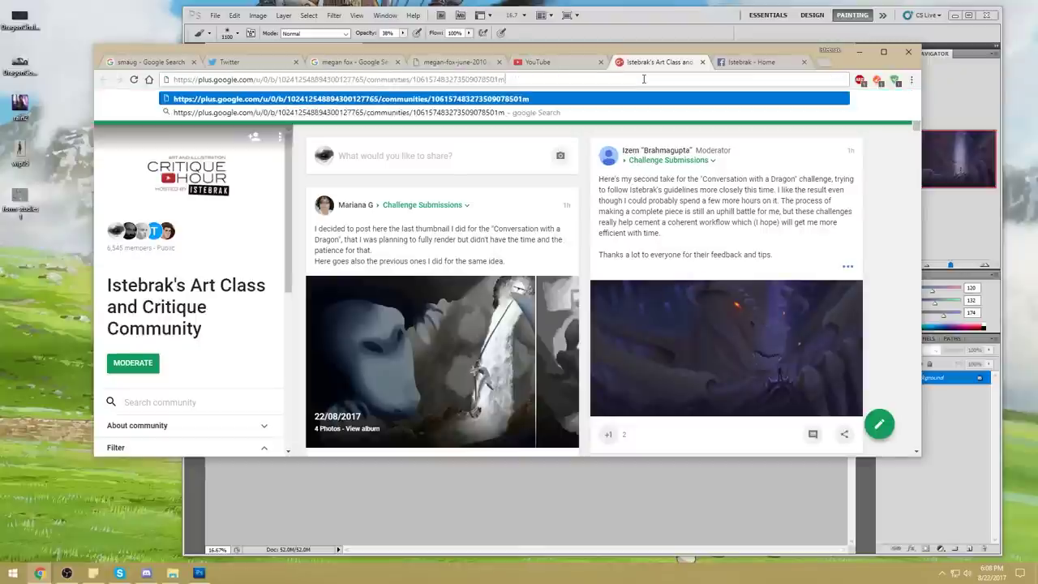
type("mordeds")
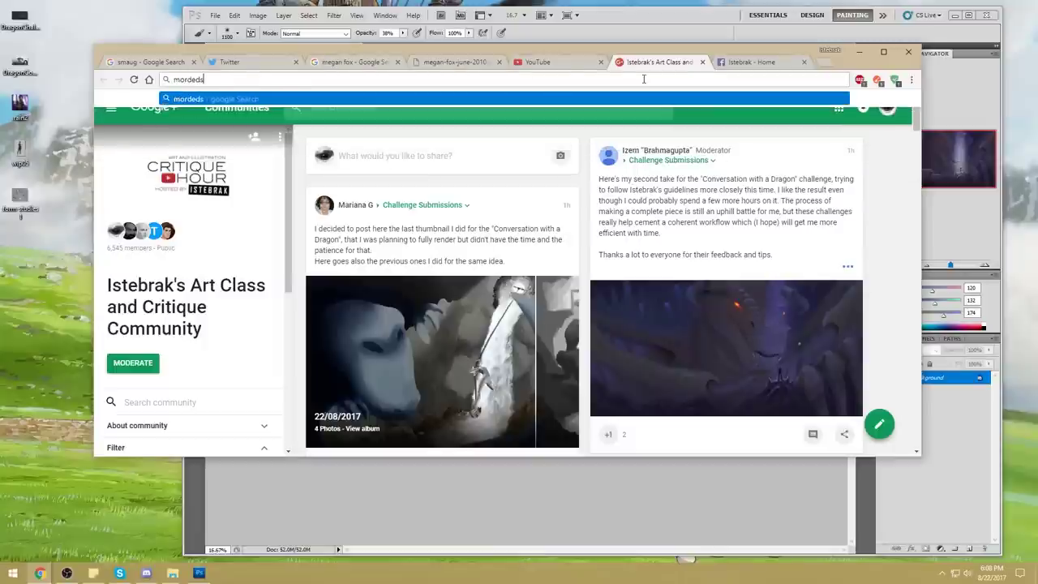
type(" girlfriend merli")
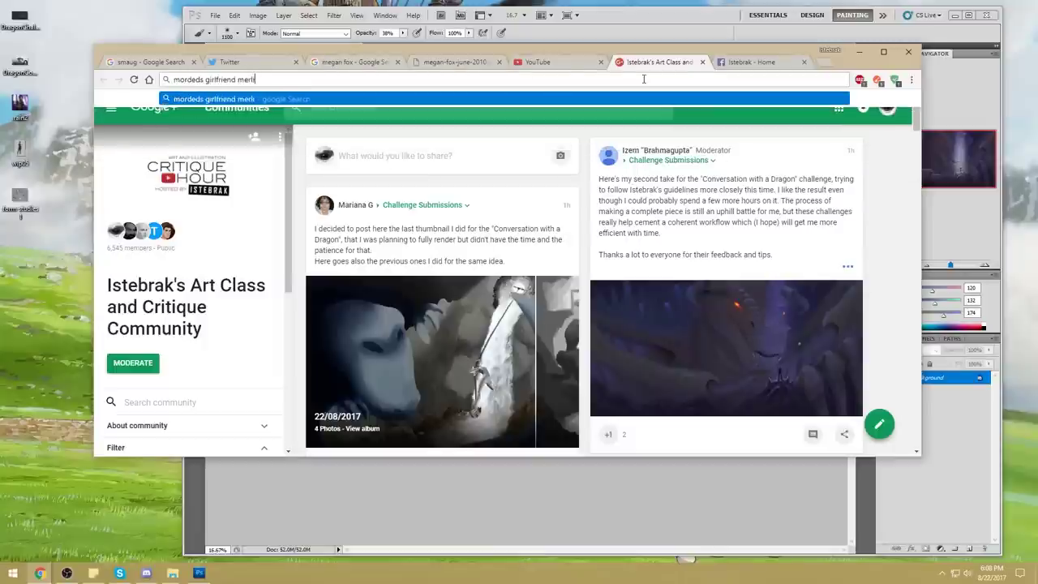
type("n actress")
key("Return")
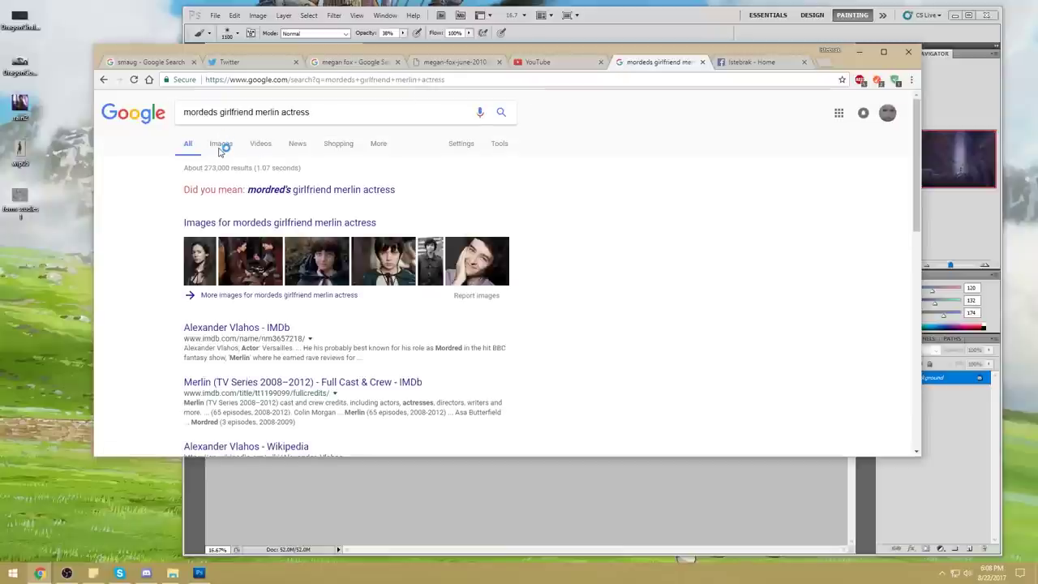
left_click(205, 262)
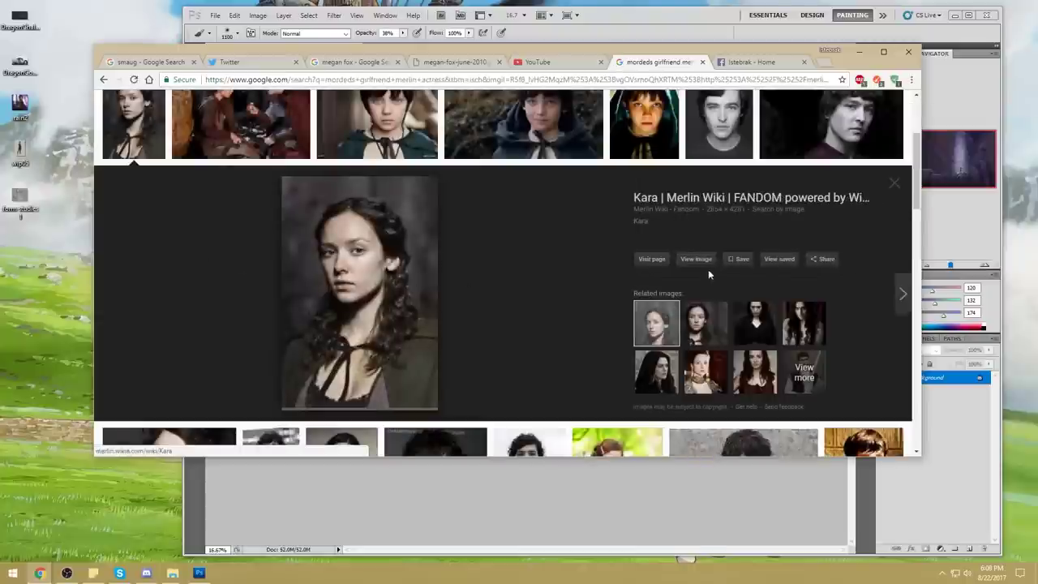
left_click(695, 260)
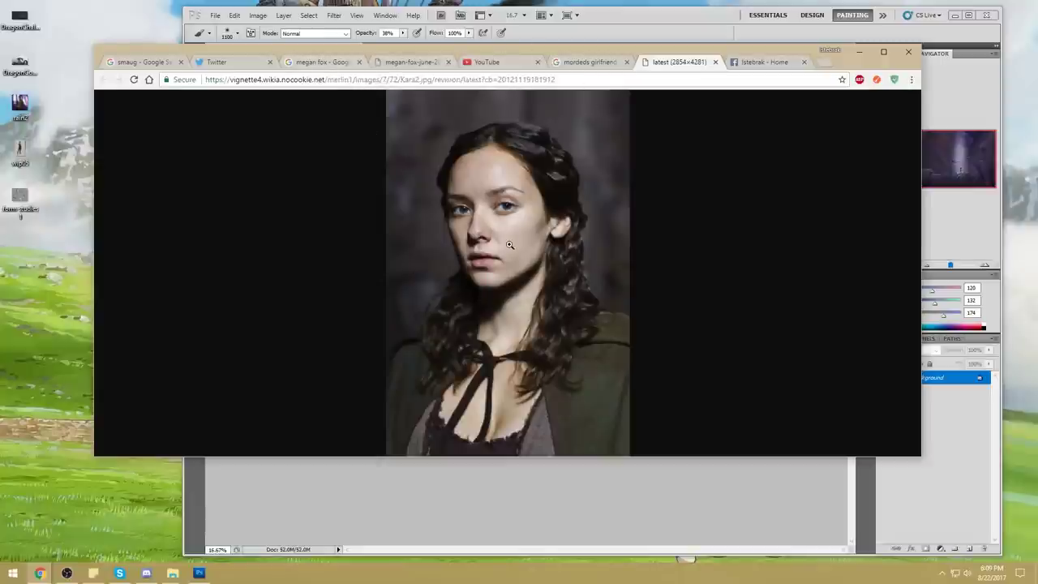
- Revisit the Megan Fox and Smaug image results for comparison and return to the dragon painting in Photoshop
left_click(389, 65)
left_click(321, 64)
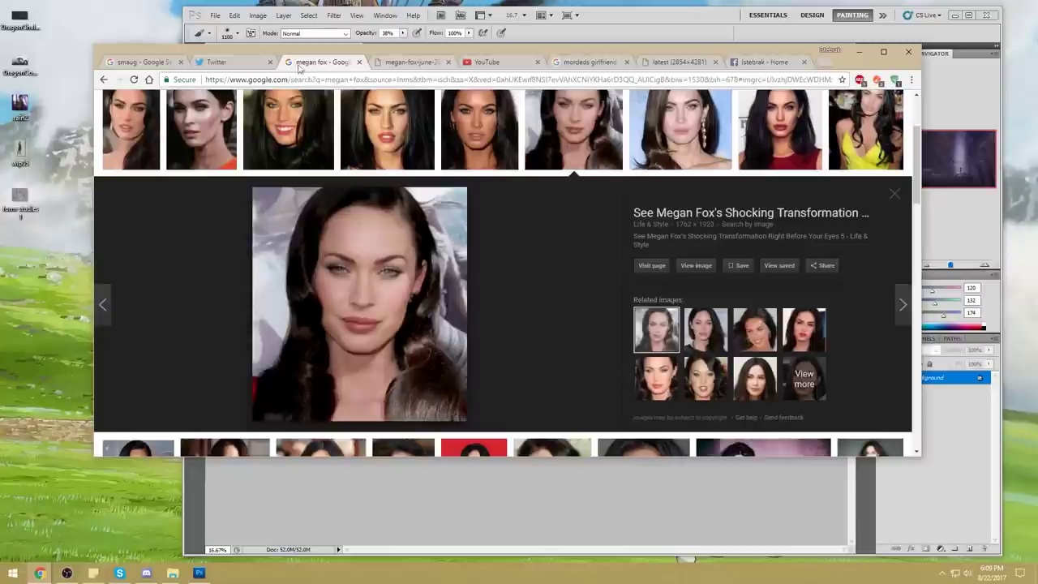
left_click(158, 62)
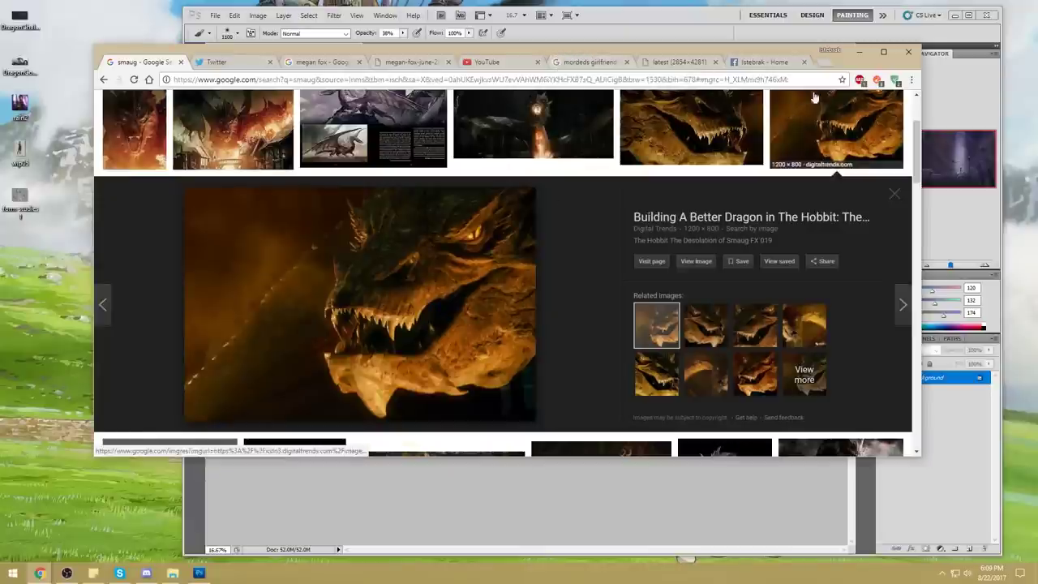
left_click(853, 52)
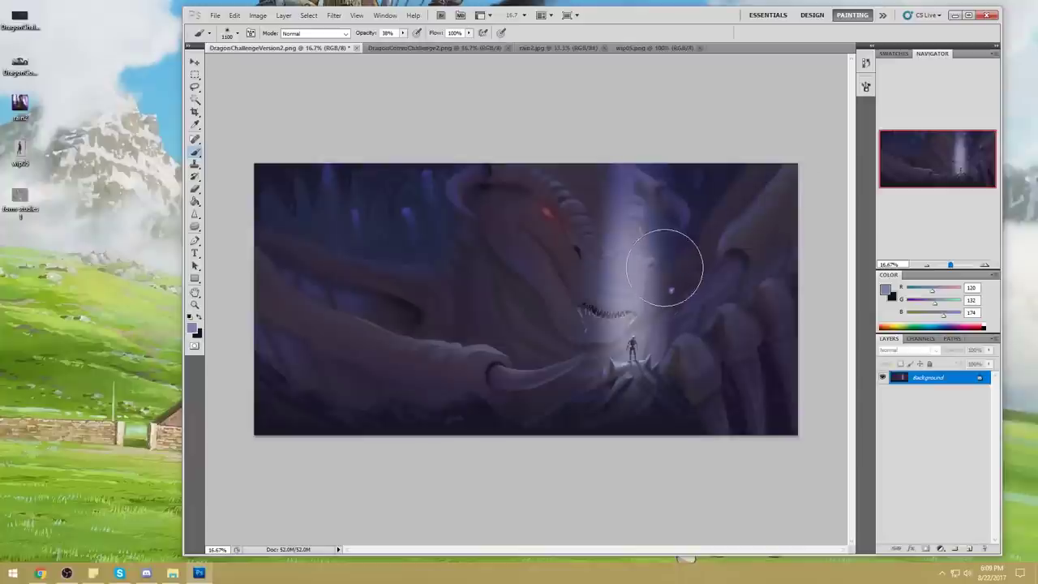
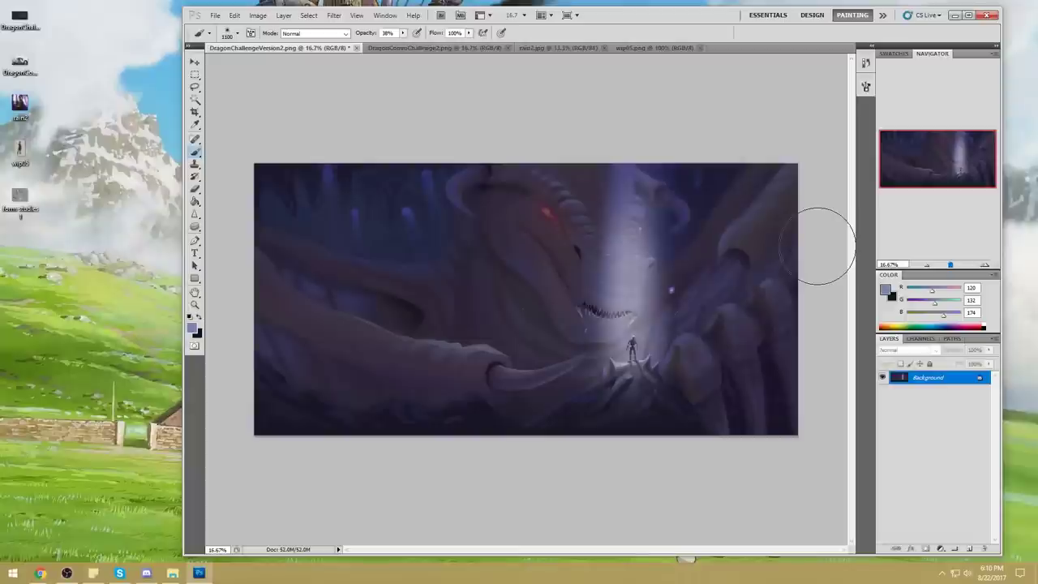
- Paint out the hanging light streaks behind the dragon's head with sampled dark blue, using a 150 px brush at 100% opacity
left_click_drag(195, 214, 233, 234)
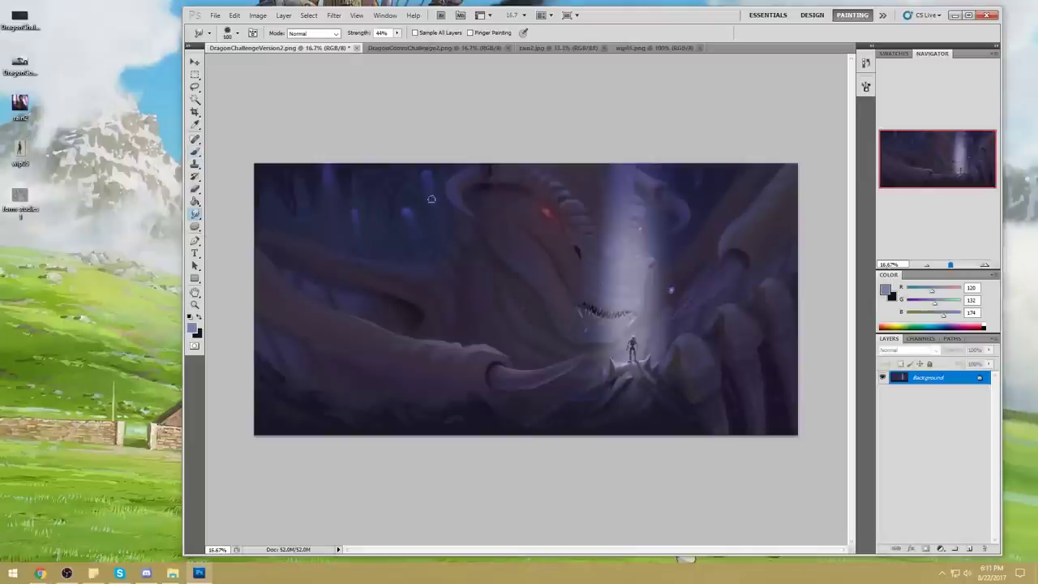
key("b")
key("bracketleft")
key("bracketleft")
key("bracketleft")
key("bracketleft")
left_click_drag(403, 33, 452, 53)
left_click(415, 217, "alt")
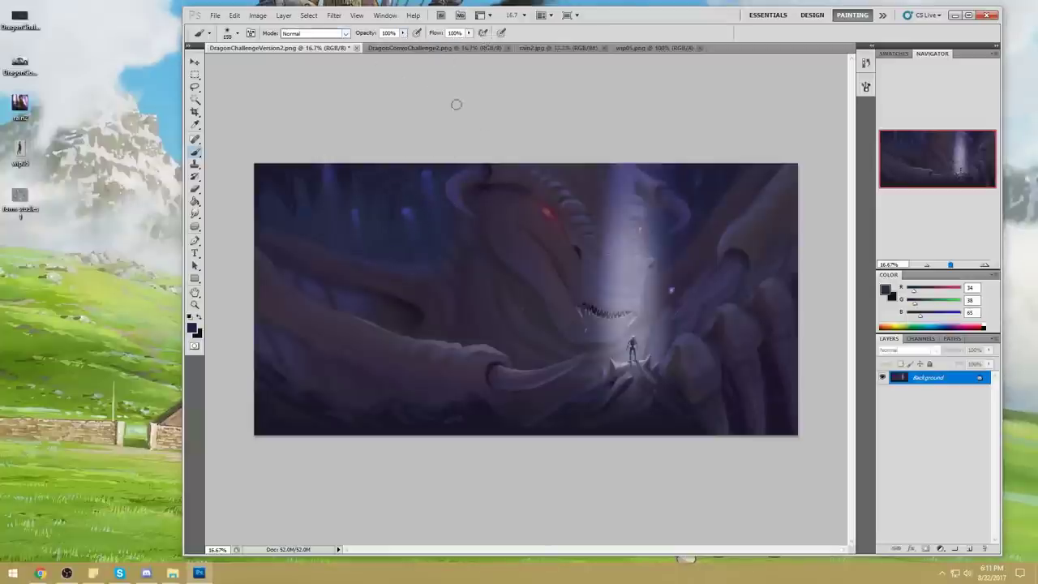
key("m")
right_click(510, 220)
left_click(540, 229)
key("b")
left_click(416, 206, "alt")
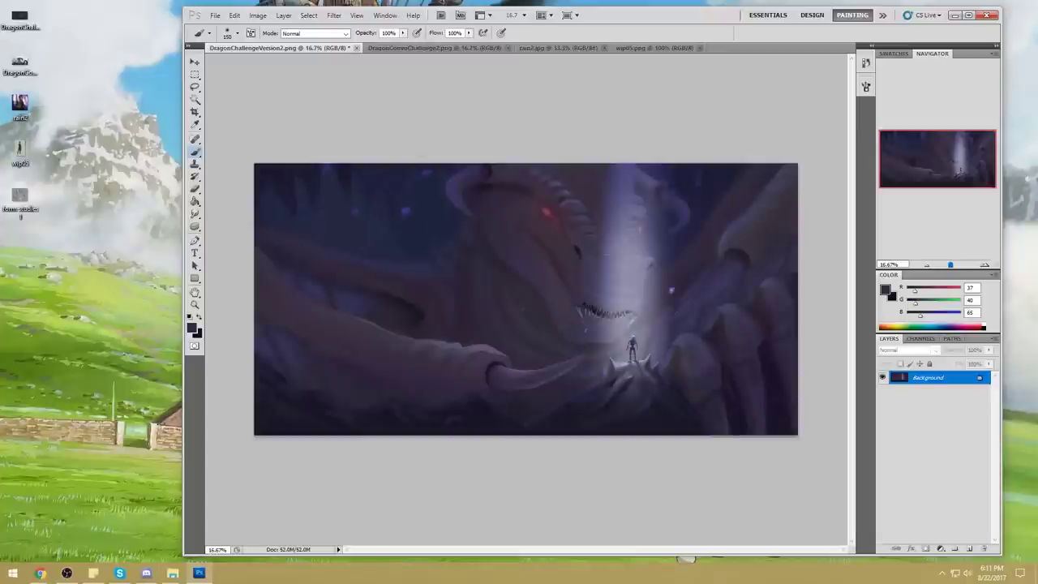
- Sample the pale grey-purple of the main light beam, enlarge the brush to 600 px and add a new layer
left_click(633, 291, "alt")
key("bracketright")
key("bracketright")
key("bracketright")
key("bracketright")
key("bracketright")
key("bracketright")
left_click(968, 548)
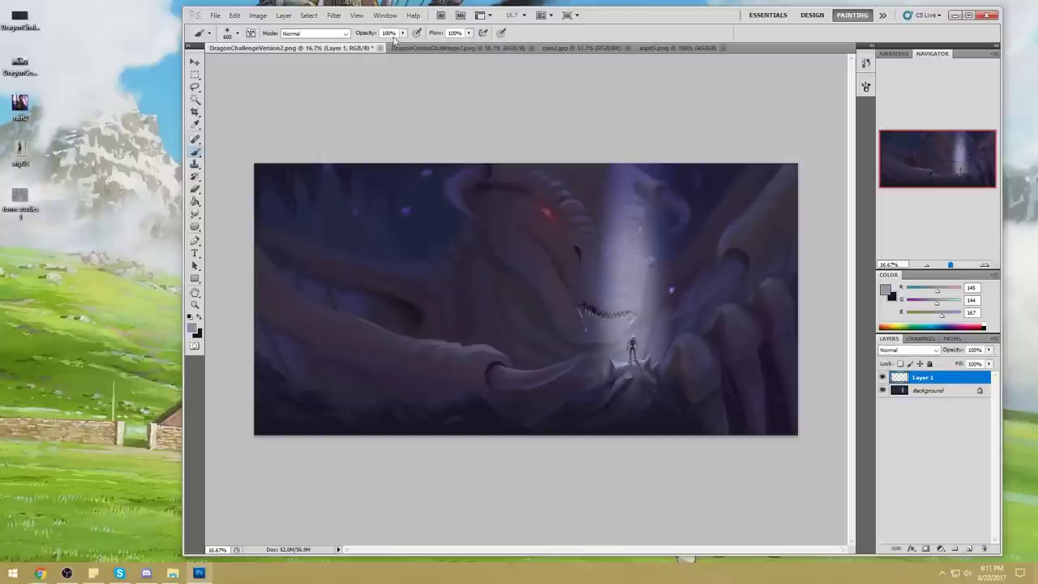
- Paint a faint second light beam in the background behind the dragon's head, lowering the brush opacity to 25%
left_click_drag(417, 148, 415, 296)
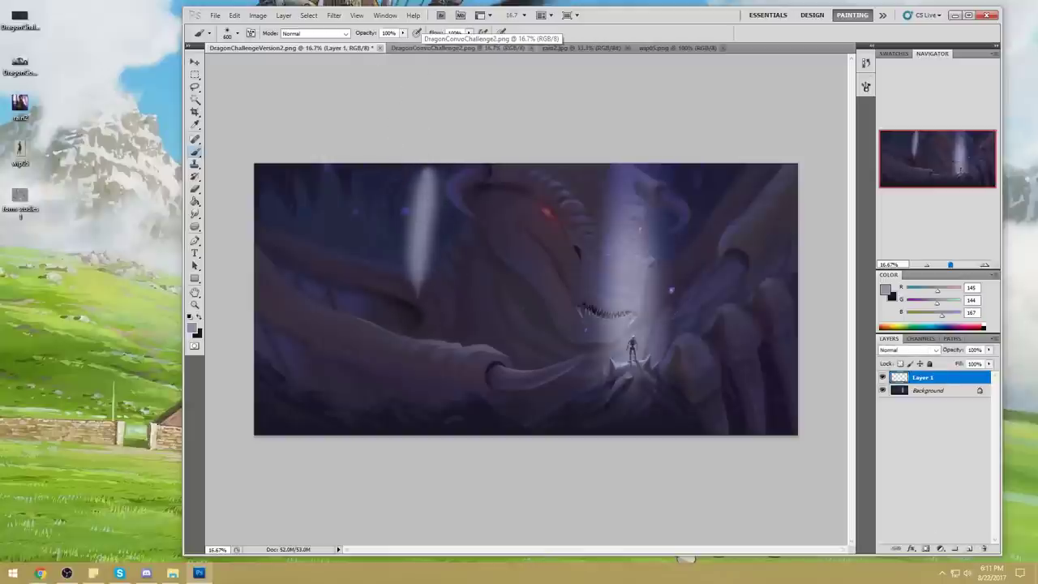
key("ctrl+z")
key("3")
key("5")
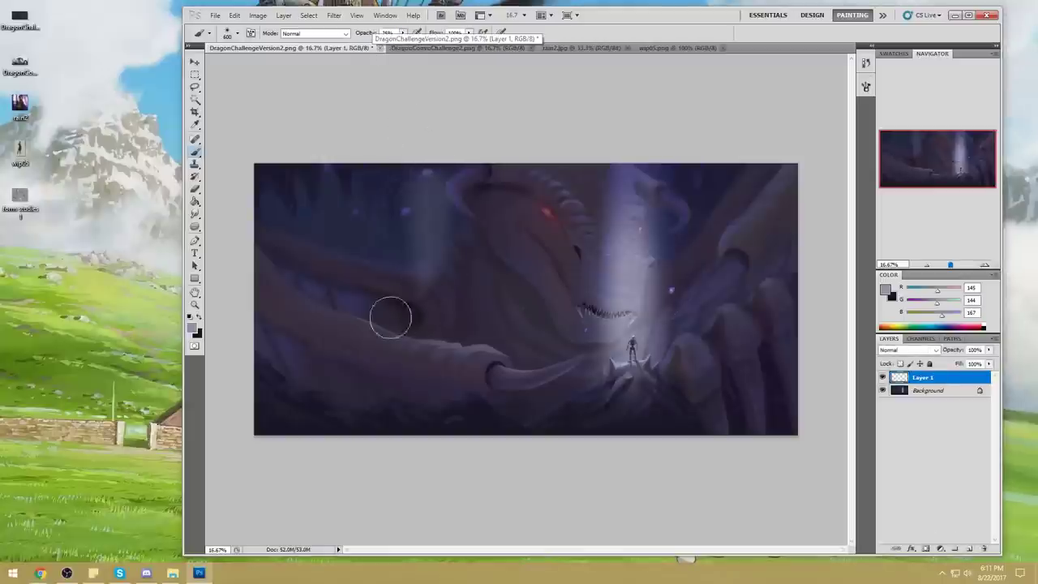
left_click_drag(427, 170, 421, 223)
- Narrow the second light beam with a small eraser and soften it with the eraser at 300 px and 43% opacity
key("e")
key("bracketleft")
key("bracketleft")
key("bracketleft")
key("bracketleft")
key("bracketleft")
key("bracketleft")
key("bracketleft")
left_click_drag(412, 167, 411, 215)
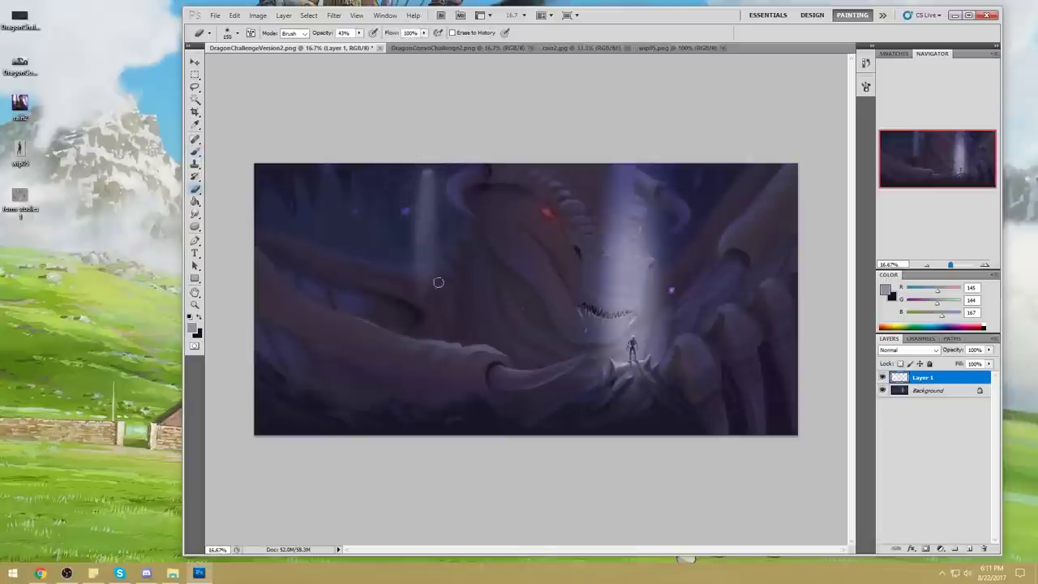
key("bracketright")
key("bracketright")
key("bracketright")
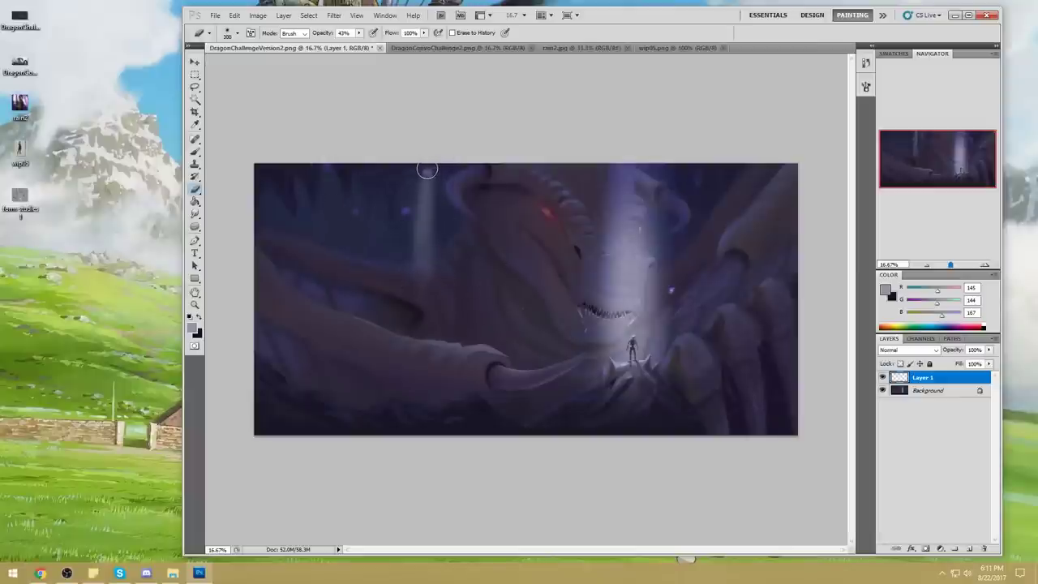
- Blend the area around the second light beam with sampled dark blues at 25% opacity and trim the beam's lower end with the eraser
key("b")
left_click(344, 166, "alt")
left_click(405, 209, "alt")
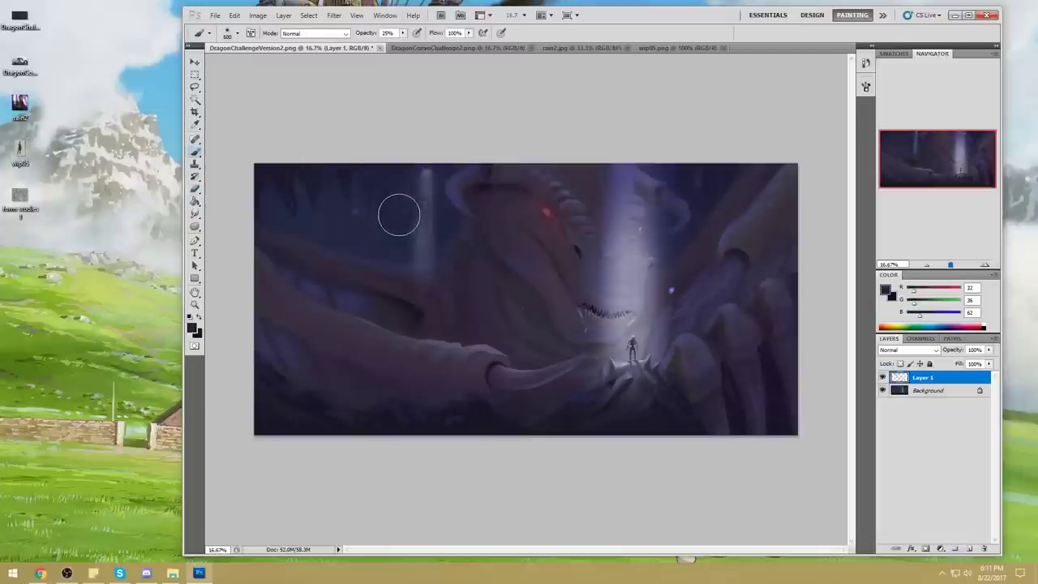
left_click(428, 217, "alt")
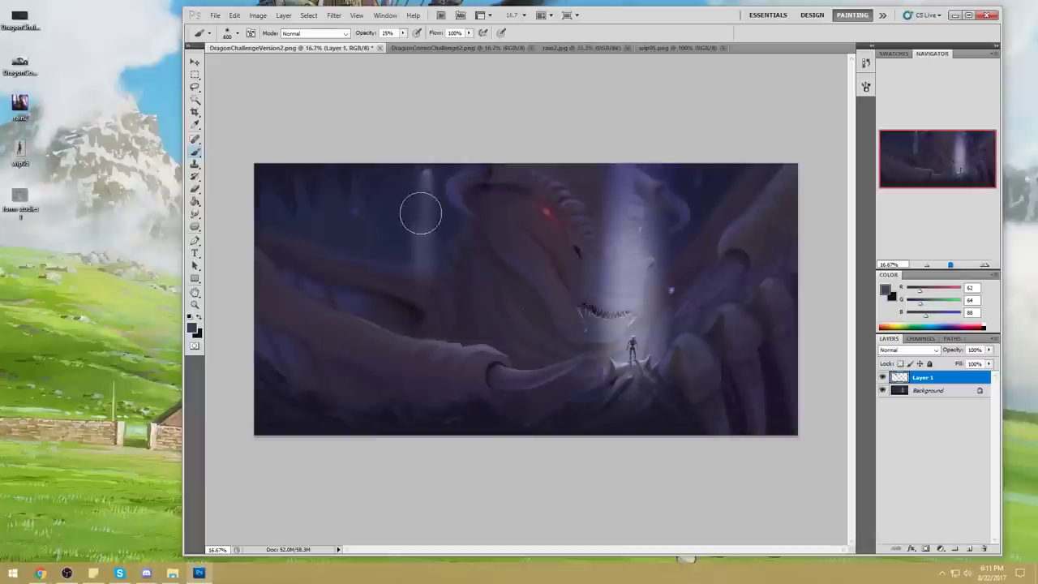
key("e")
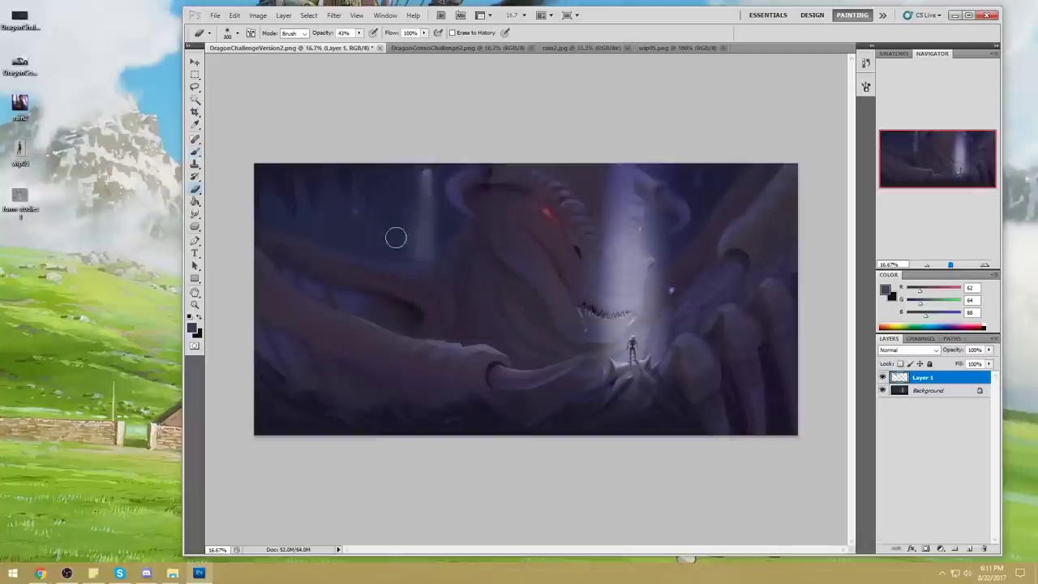
key("b")
left_click(409, 191, "alt")
key("e")
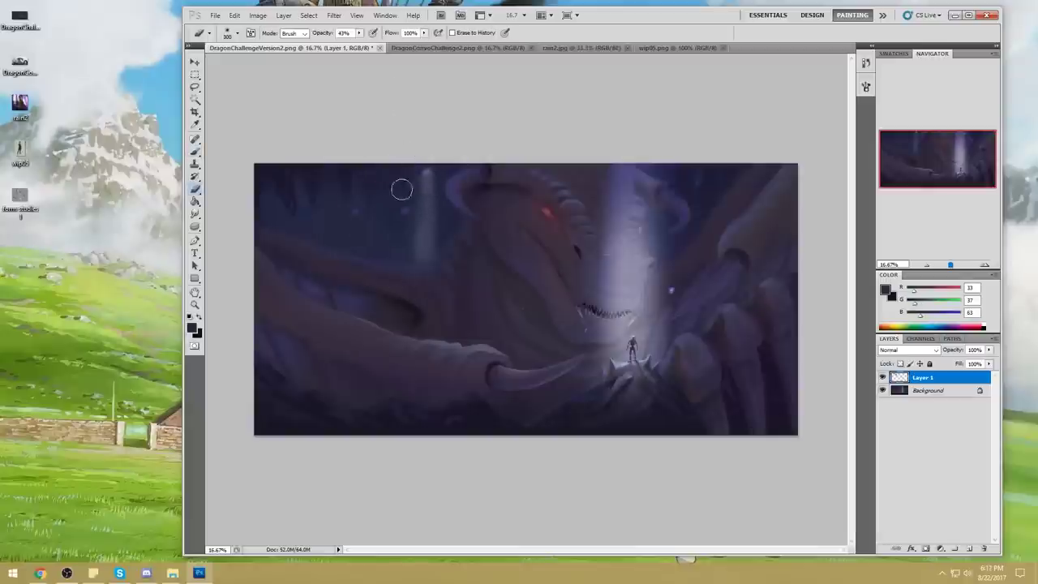
- Fade the second light beam with the eraser at 43% opacity, enlarging the eraser to 1500 px
left_click_drag(433, 194, 443, 226)
key("bracketright")
key("bracketright")
key("bracketright")
key("bracketright")
key("bracketright")
key("bracketright")
key("bracketright")
key("bracketright")
key("bracketright")
key("bracketright")
key("bracketright")
key("bracketright")
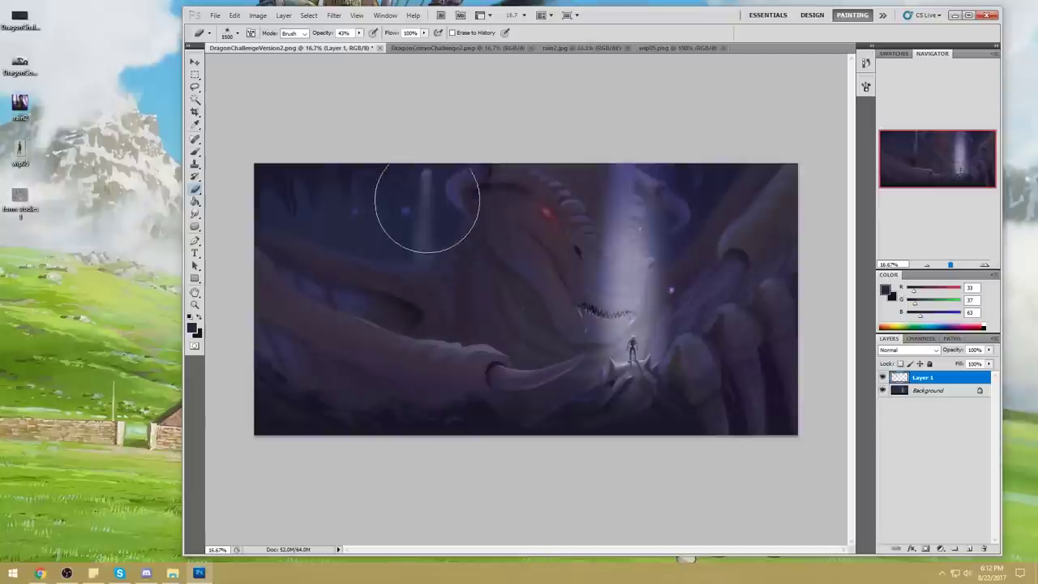
- Duplicate the second light beam onto a new layer and place the copy lower and farther left, over the dragon's back
key("ctrl+a")
key("ctrl+j")
key("v")
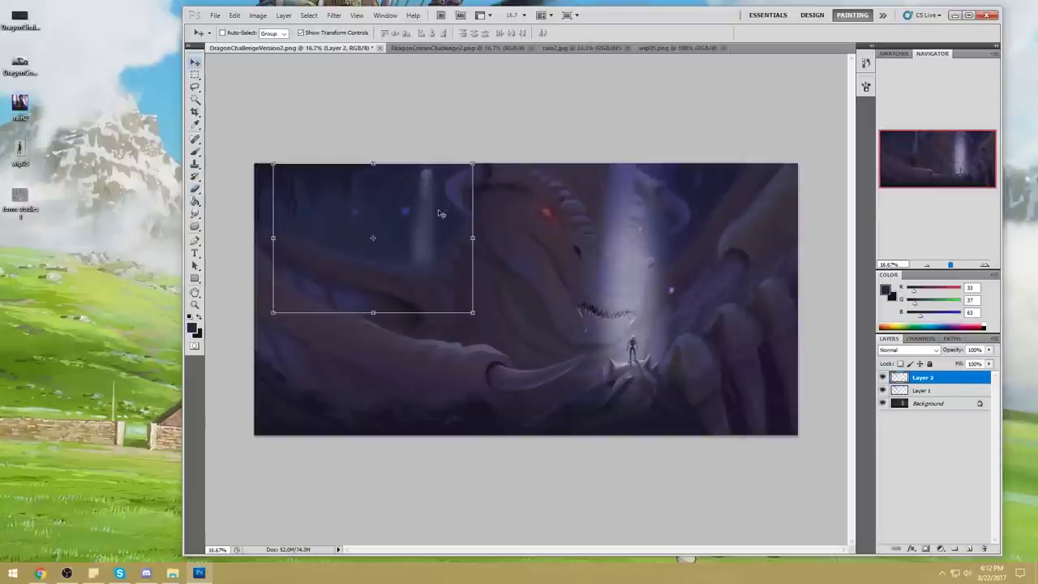
left_click_drag(438, 209, 354, 252)
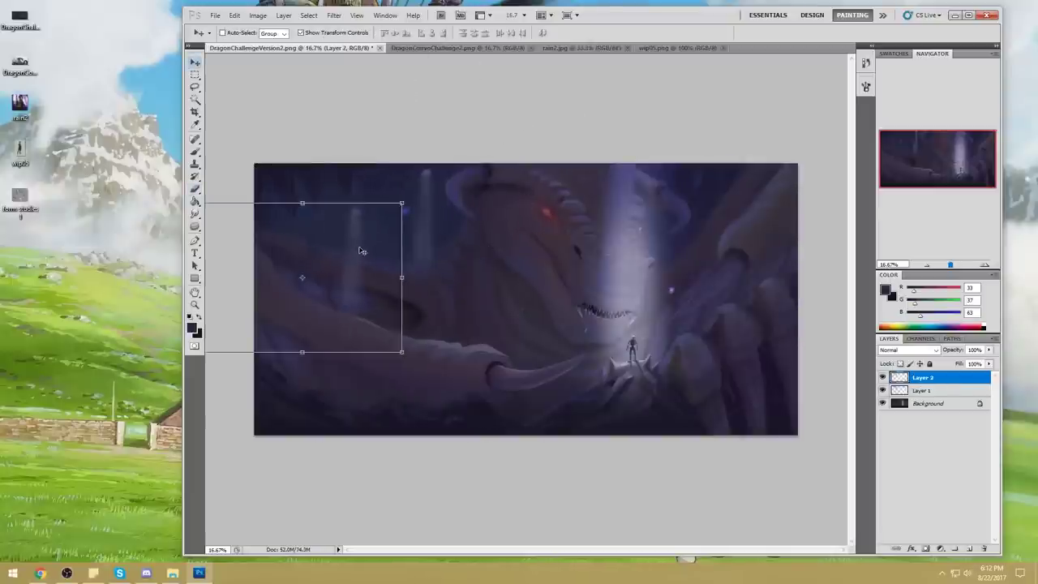
- Paint the pale claw to the right of the main light beam with the brush at 100% opacity and flatten the image
key("b")
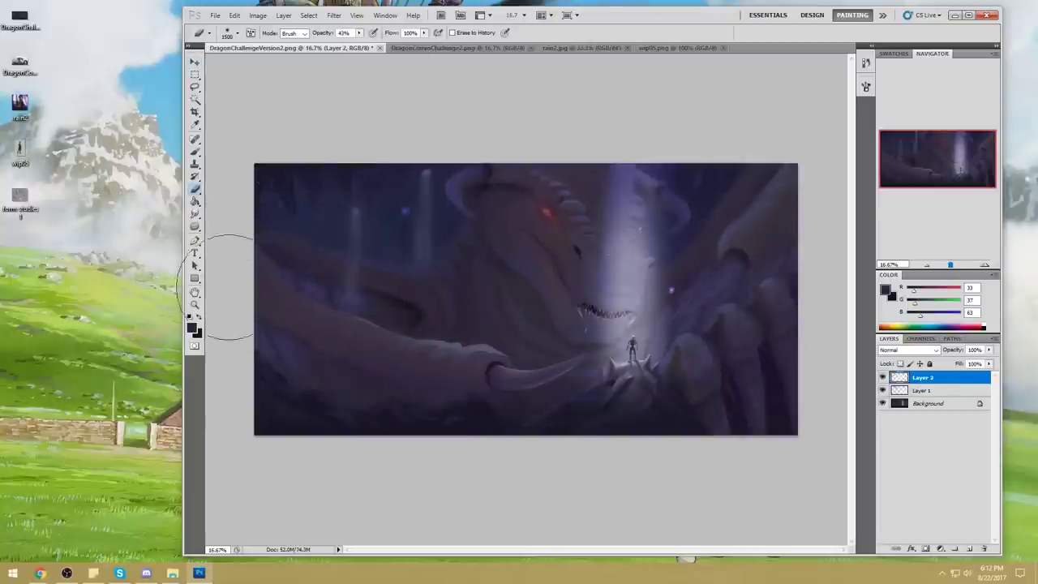
key("0")
key("bracketleft")
key("bracketleft")
key("bracketleft")
key("bracketleft")
key("bracketleft")
key("bracketleft")
key("bracketleft")
key("bracketleft")
key("bracketleft")
key("bracketleft")
key("bracketleft")
key("bracketleft")
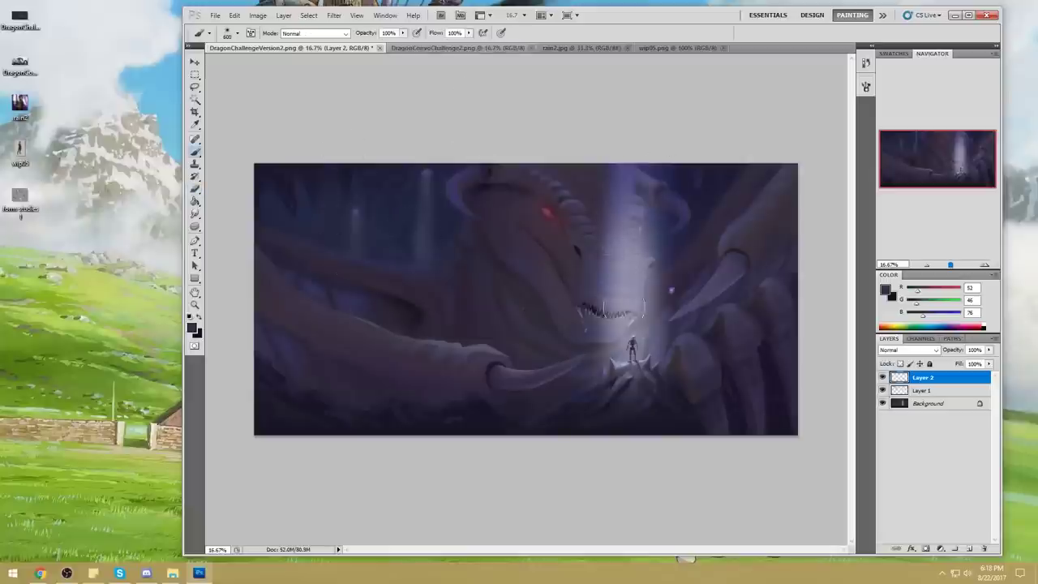
right_click(936, 383)
left_click(961, 380)
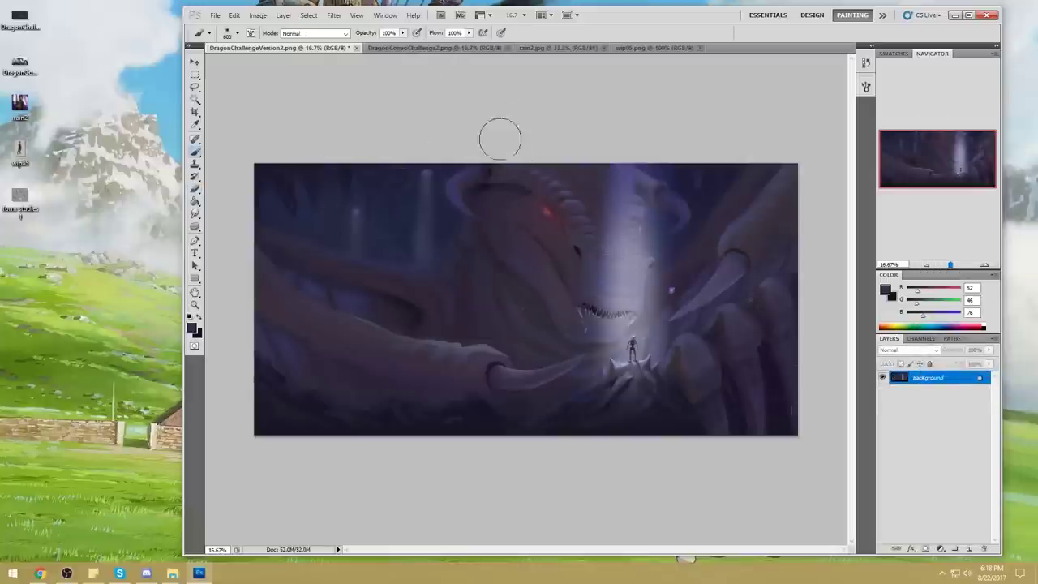
key("l")
left_click(551, 118)
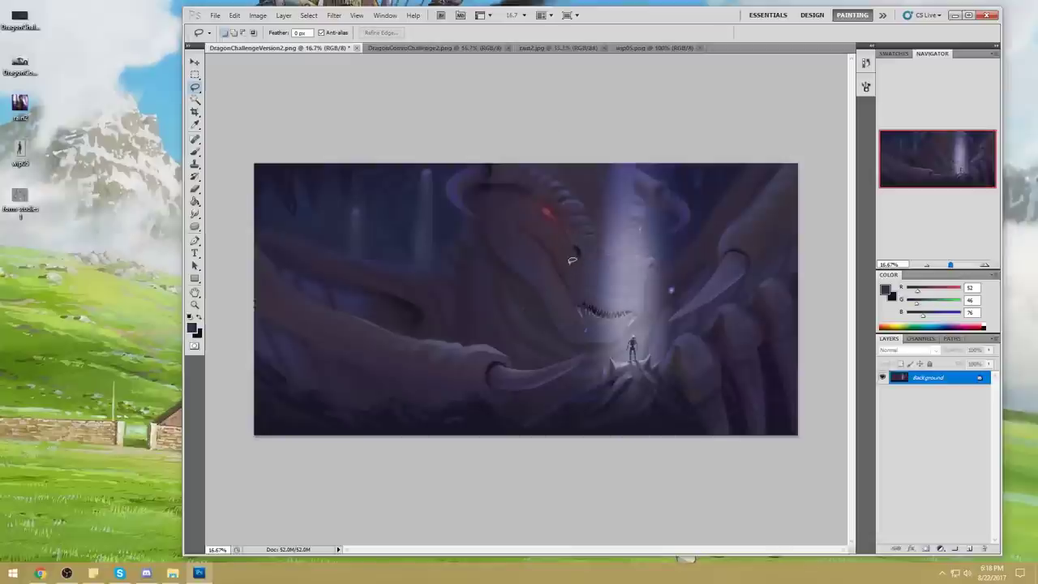
key("shift")
mouse_move(567, 270)
left_mouse_down()
mouse_move(558, 239)
mouse_move(545, 235)
left_mouse_up()
left_click_drag(538, 274, 566, 321)
left_click_drag(539, 270, 530, 268)
key("ctrl+d")
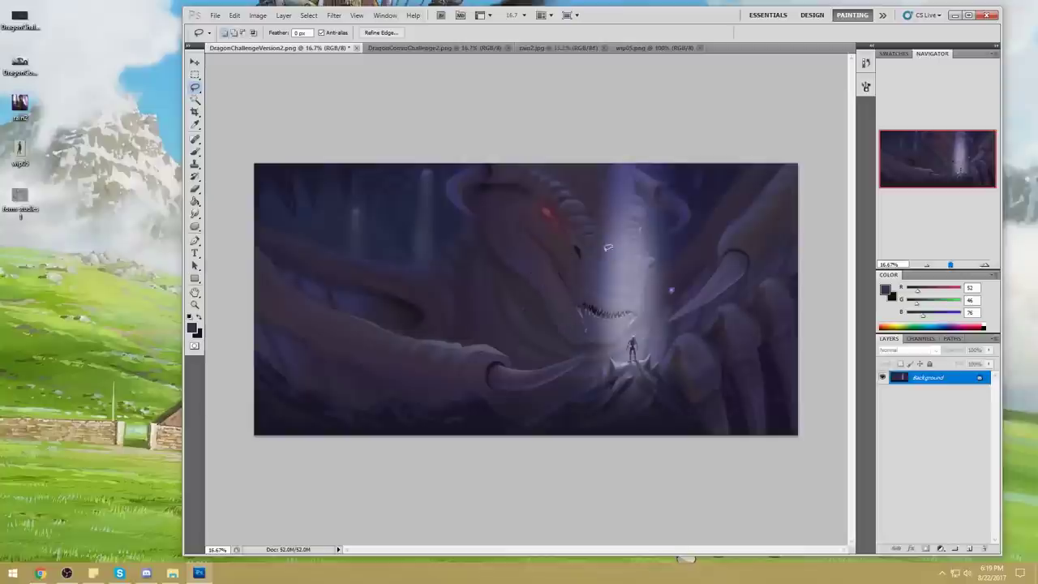
- Paint light textured highlights along the dragon's snout with pale grey-purple sampled from the main beam, using a large brush at 46% opacity
key("b")
left_click(619, 268, "alt")
key("bracketright")
key("bracketright")
key("bracketright")
key("bracketright")
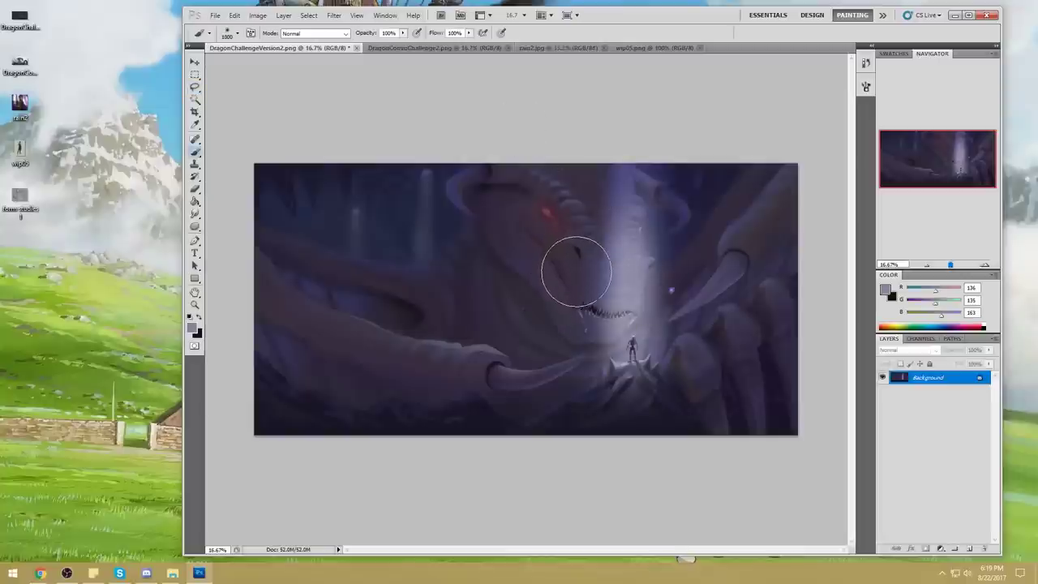
left_click(402, 33)
left_click_drag(402, 37, 388, 43)
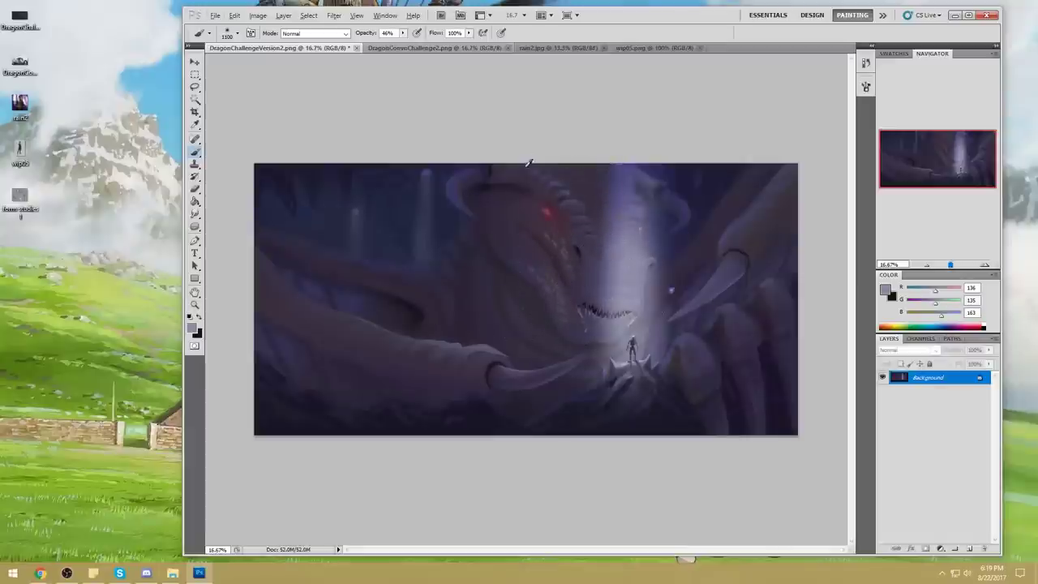
- Sample dark purple from the dragon's head and paint dark accents along the snout with a 100 px brush at 100% opacity
left_click(489, 183, "alt")
left_click_drag(403, 33, 478, 51)
key("bracketleft")
key("bracketleft")
key("bracketleft")
key("bracketleft")
key("bracketleft")
key("bracketleft")
key("bracketleft")
key("bracketleft")
key("bracketleft")
key("bracketleft")
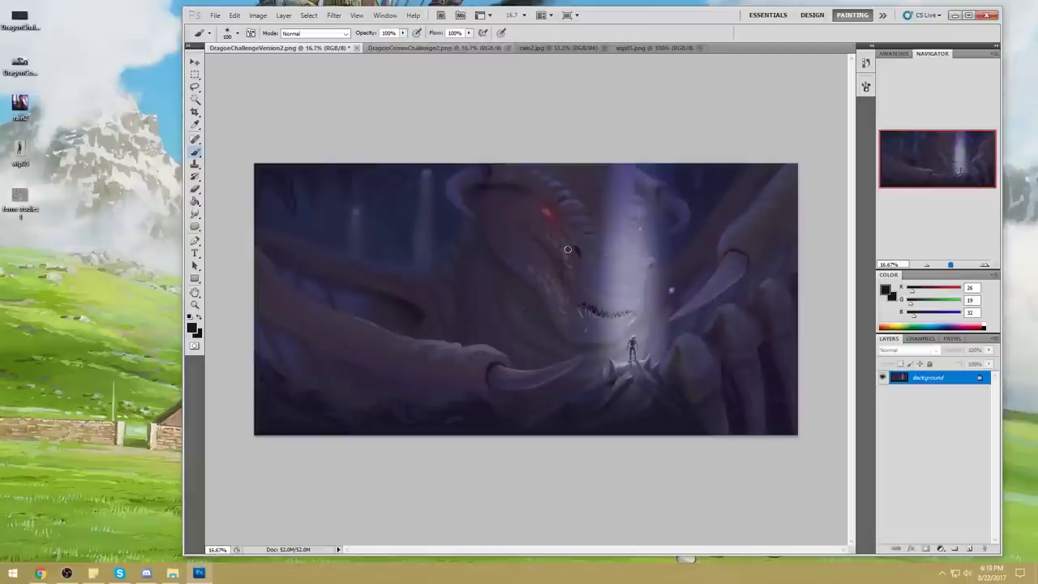
- Tone down the light texture on the dragon's snout and jaw with the dark purple brush at 250 px and clear the selection
key("bracketright")
key("bracketright")
key("bracketright")
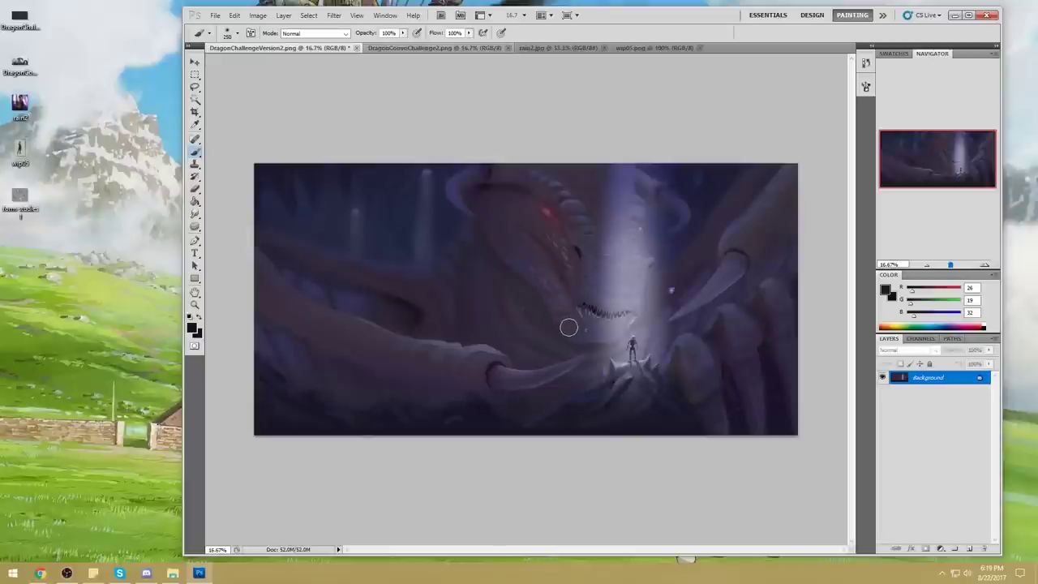
key("m")
right_click(583, 272)
left_click(642, 278)
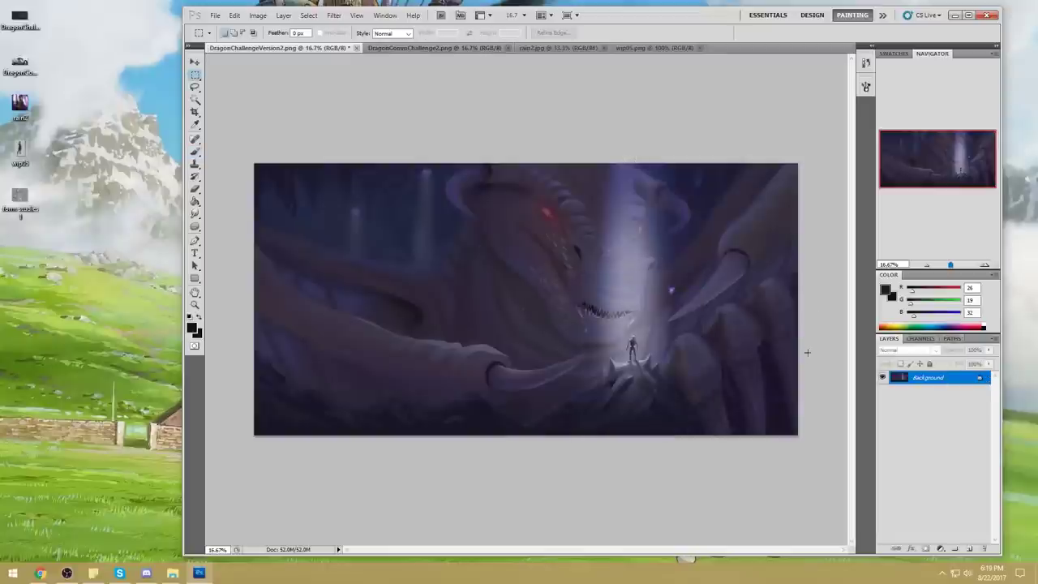
- Set the Smudge tool strength to 16% and blend the paint on the dragon's head and snout
right_click(628, 245)
left_click(785, 160)
key("b")
left_click_drag(194, 214, 222, 233)
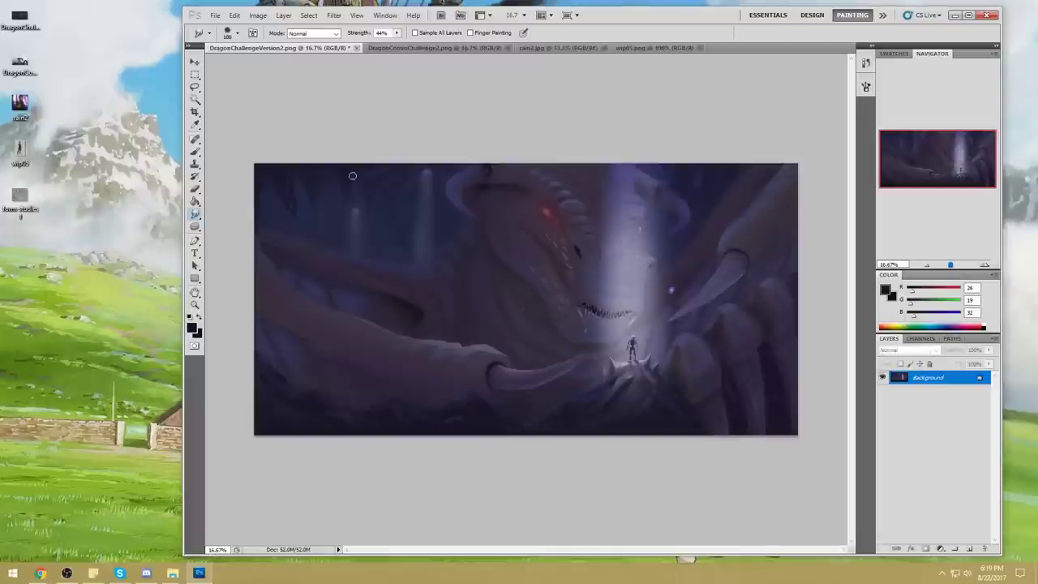
left_click_drag(396, 33, 378, 45)
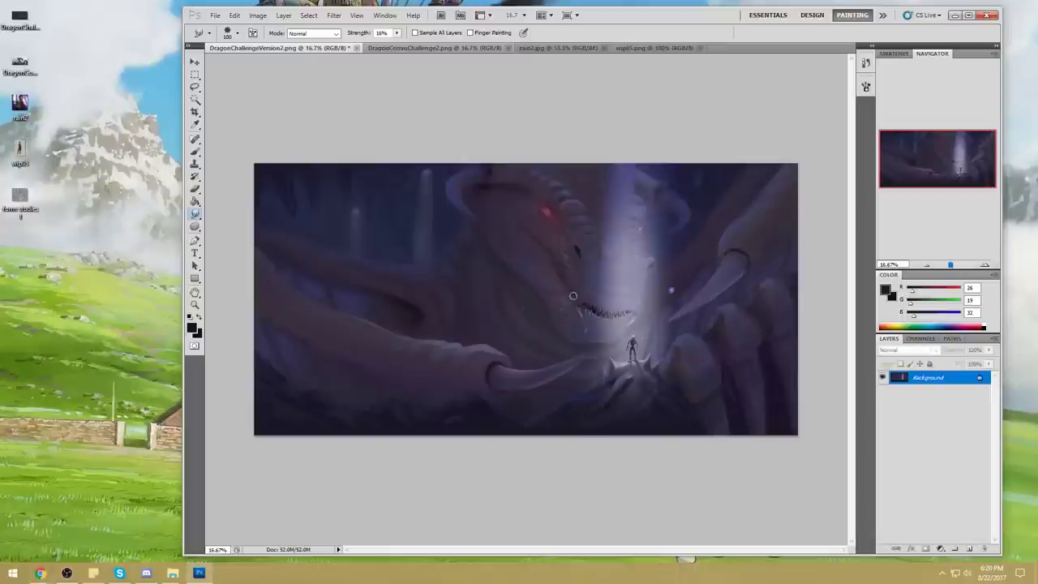
- Try painting a pale lavender highlight along the underside of the dragon's lower jaw using a sampled colour
key("b")
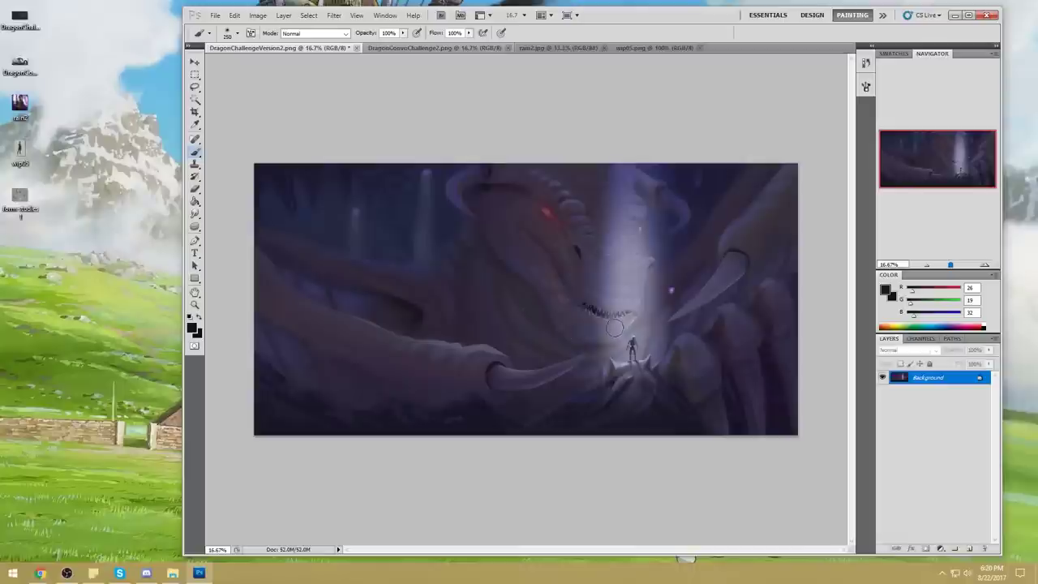
key("l")
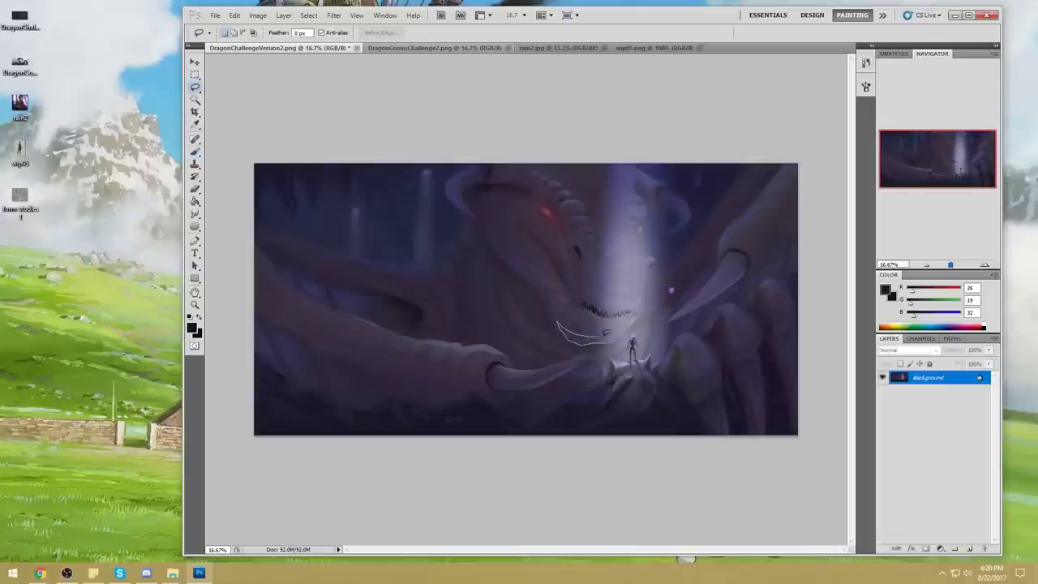
key("ctrl+d")
key("b")
left_click(638, 367, "alt")
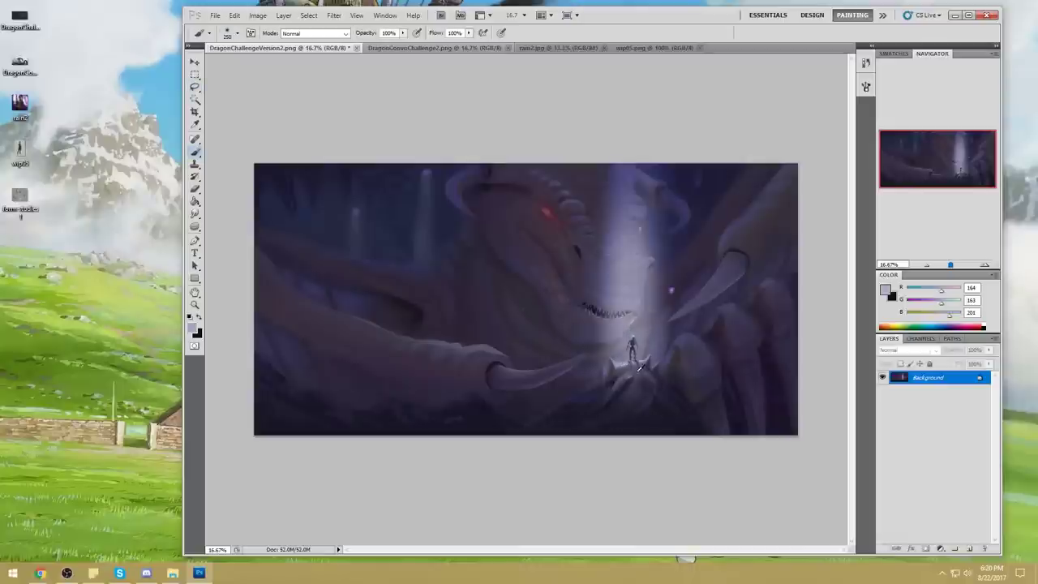
left_click_drag(558, 321, 623, 331)
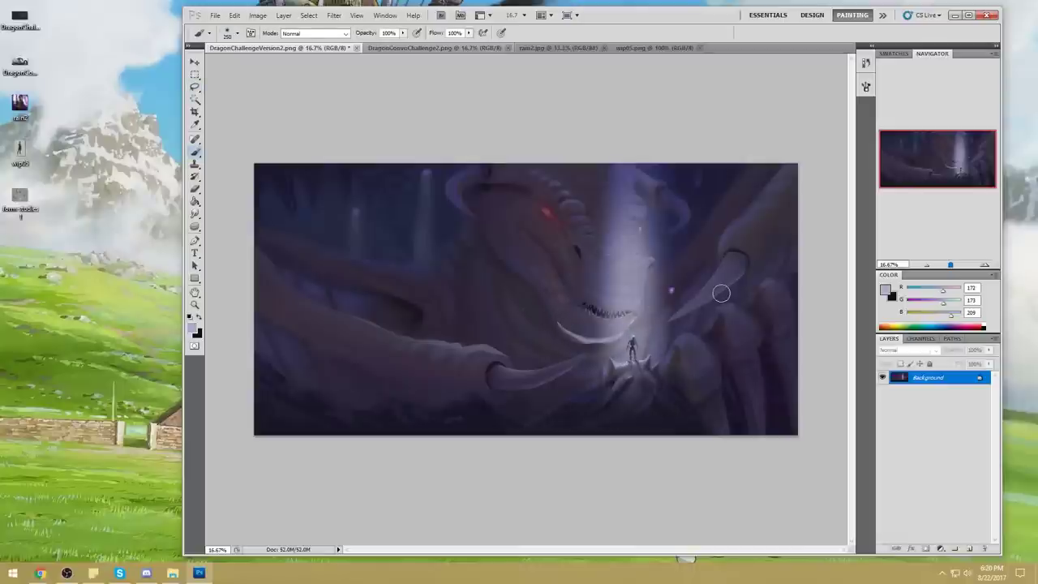
key("ctrl+z")
- Paint a softer pale highlight along the dragon's lower jaw with a large brush at 49% opacity
key("bracketright")
key("bracketright")
key("bracketright")
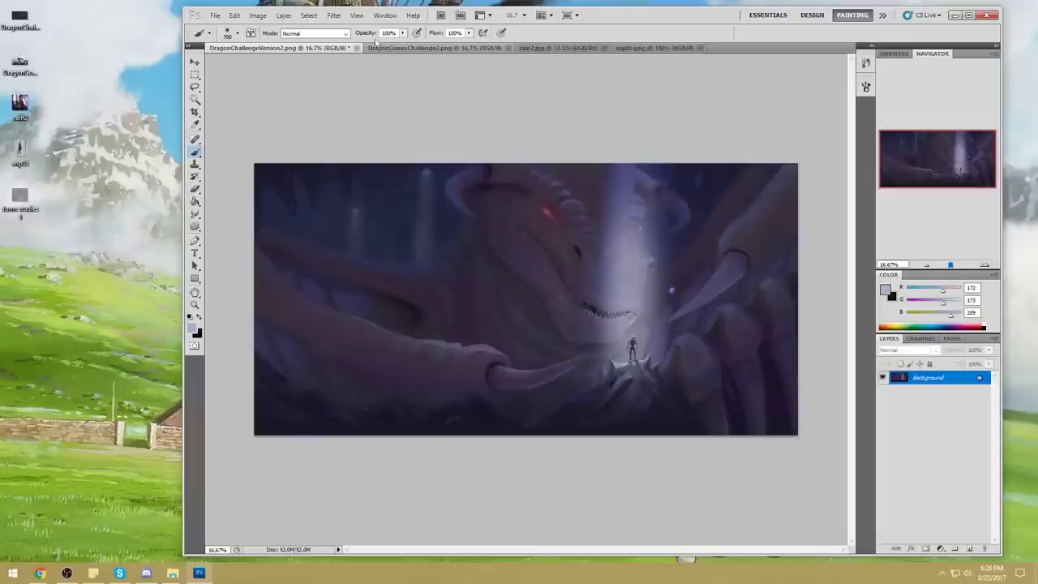
left_click_drag(403, 34, 376, 47)
key("bracketright")
key("bracketright")
key("bracketright")
- Repaint the dragon's nostril with a small brush, using sampled dark and pale lavender tones to give it a light rim
right_click(671, 290)
left_click(736, 357)
left_click(750, 138)
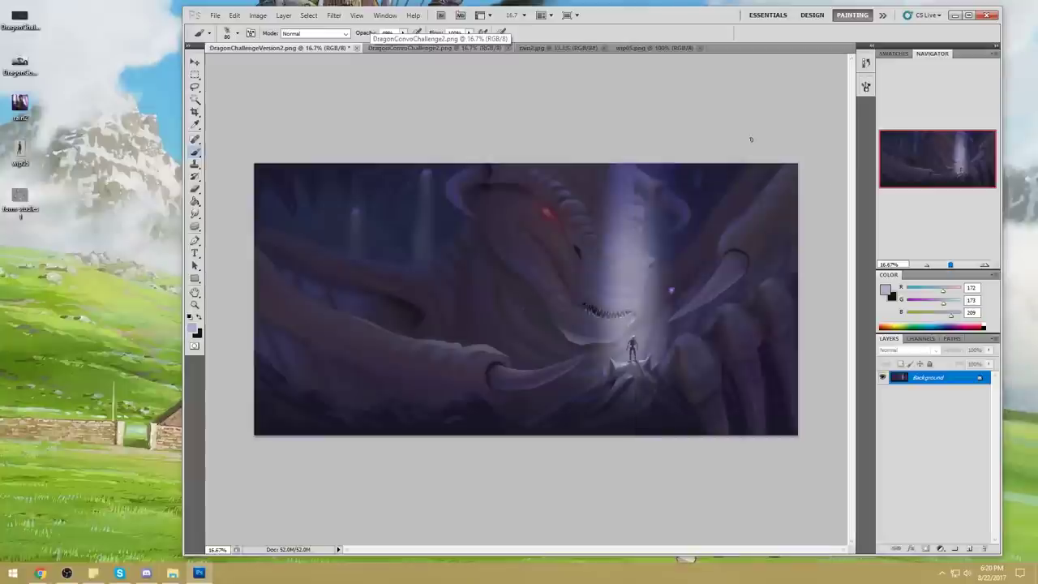
left_click(582, 323, "alt")
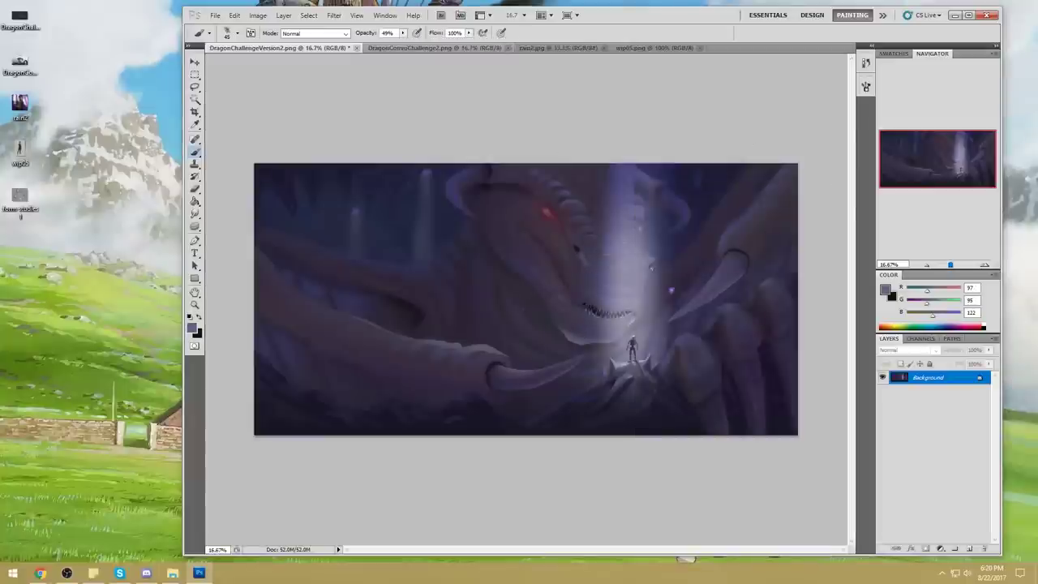
left_click(636, 277, "alt")
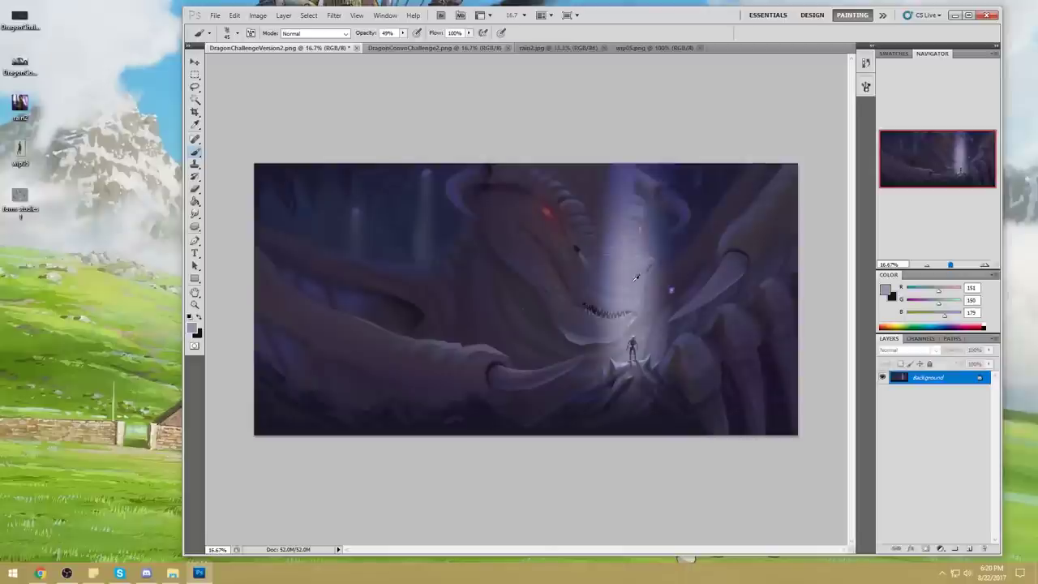
left_click(578, 249, "alt")
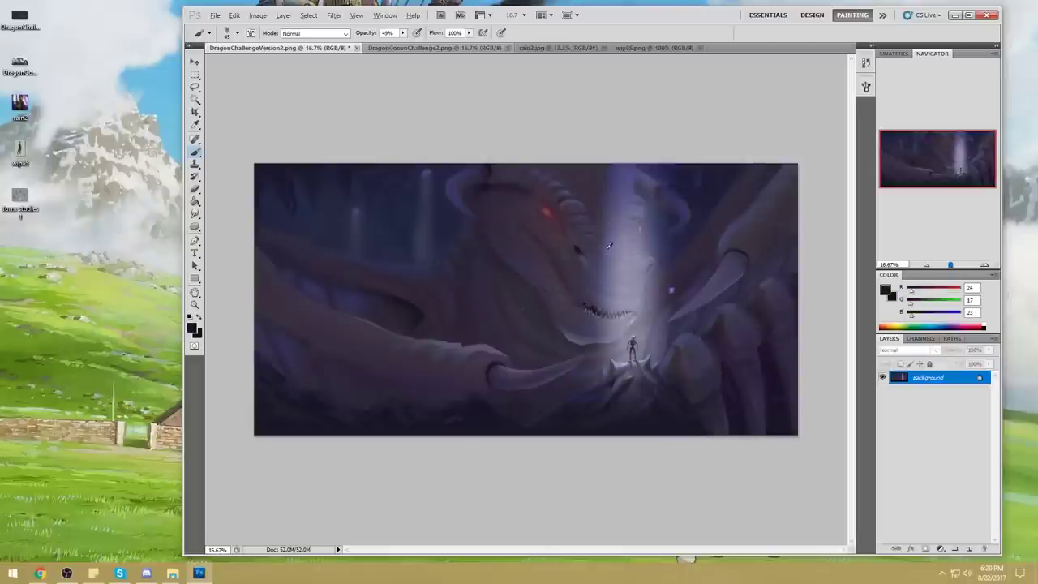
left_click(625, 244, "alt")
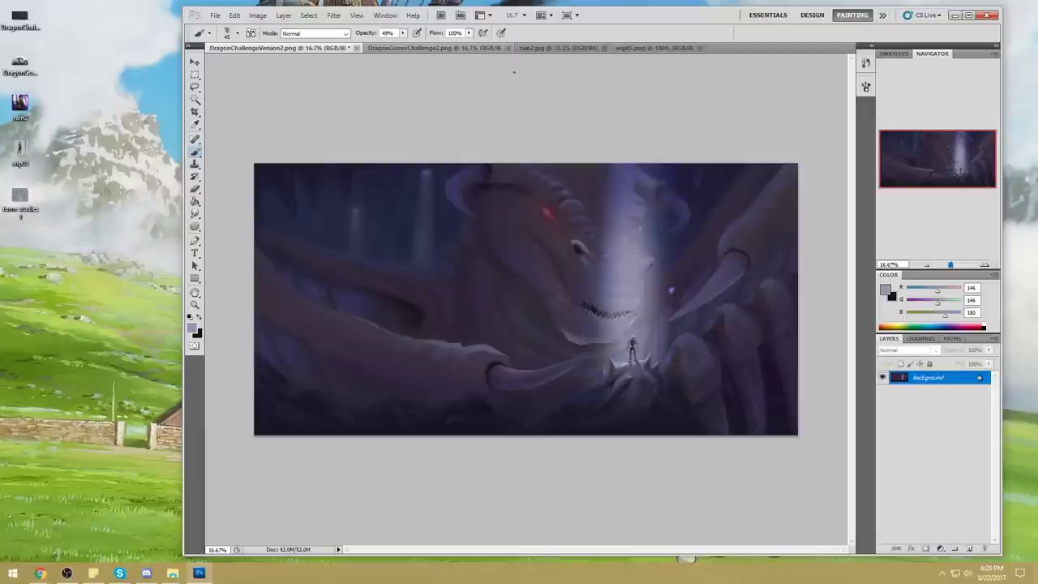
- Try broad pale strokes across the dragon's head and the light beam with a 400 px textured brush
key("bracketright")
key("bracketright")
key("bracketright")
key("bracketright")
key("bracketright")
key("bracketright")
key("bracketright")
key("bracketright")
key("bracketright")
key("bracketright")
key("bracketright")
key("bracketright")
key("bracketright")
key("bracketright")
key("bracketleft")
key("bracketleft")
mouse_move(561, 176)
left_mouse_down()
mouse_move(585, 211)
mouse_move(544, 162)
mouse_move(601, 243)
mouse_move(579, 168)
mouse_move(611, 251)
mouse_move(601, 180)
mouse_move(615, 223)
mouse_move(613, 174)
mouse_move(616, 234)
left_mouse_up()
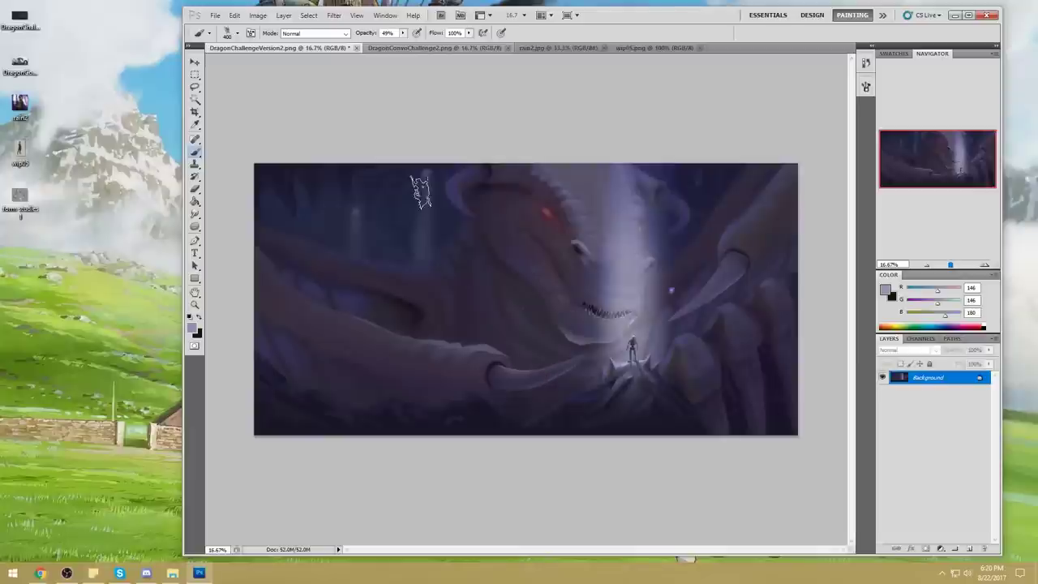
left_click_drag(552, 231, 519, 313)
mouse_move(557, 195)
left_mouse_down()
mouse_move(678, 224)
mouse_move(693, 217)
left_mouse_up()
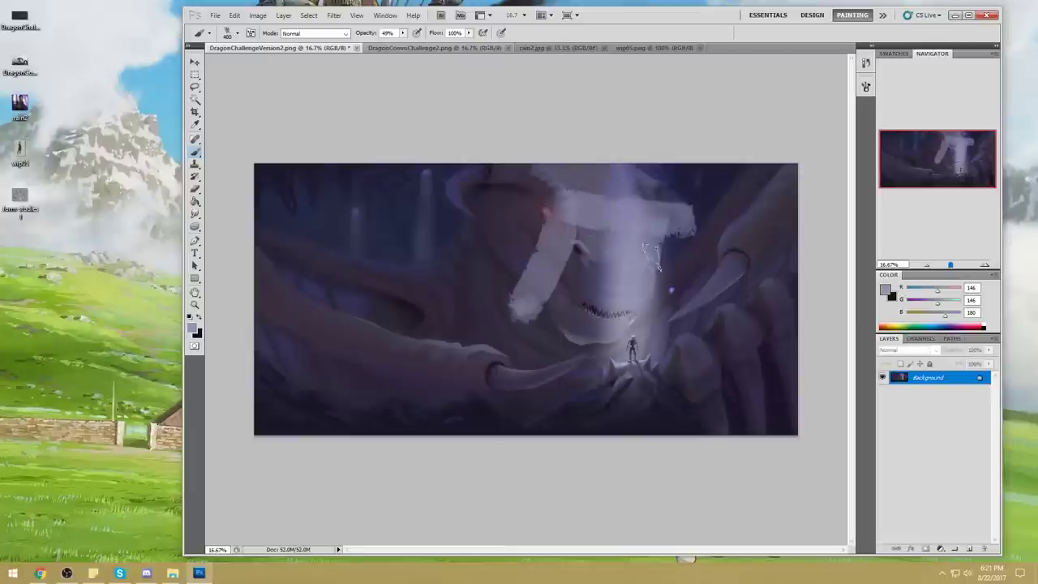
key("ctrl+alt+z")
key("ctrl+alt+z")
key("ctrl+alt+z")
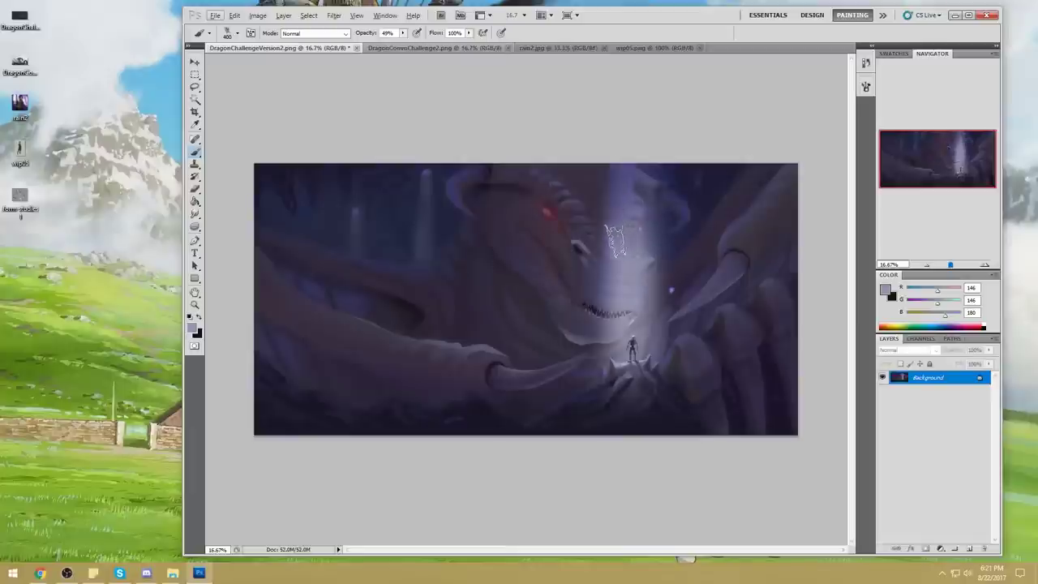
- Smudge the paint between the dragon's mouth and the small figure at 16% strength
key("l")
key("alt+l")
left_click(633, 114)
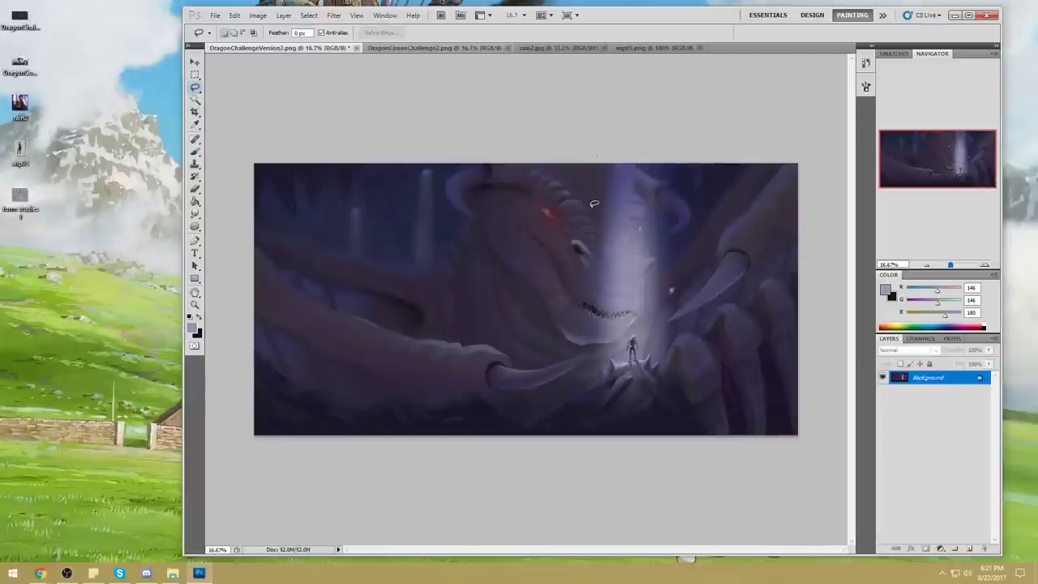
left_click(196, 214)
left_click(235, 233)
key("b")
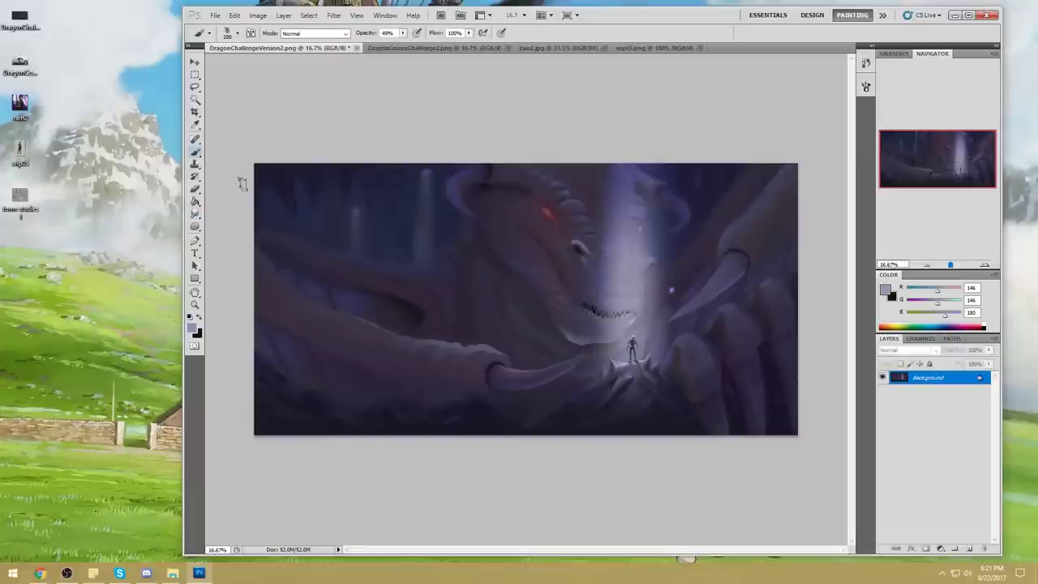
left_click(196, 215)
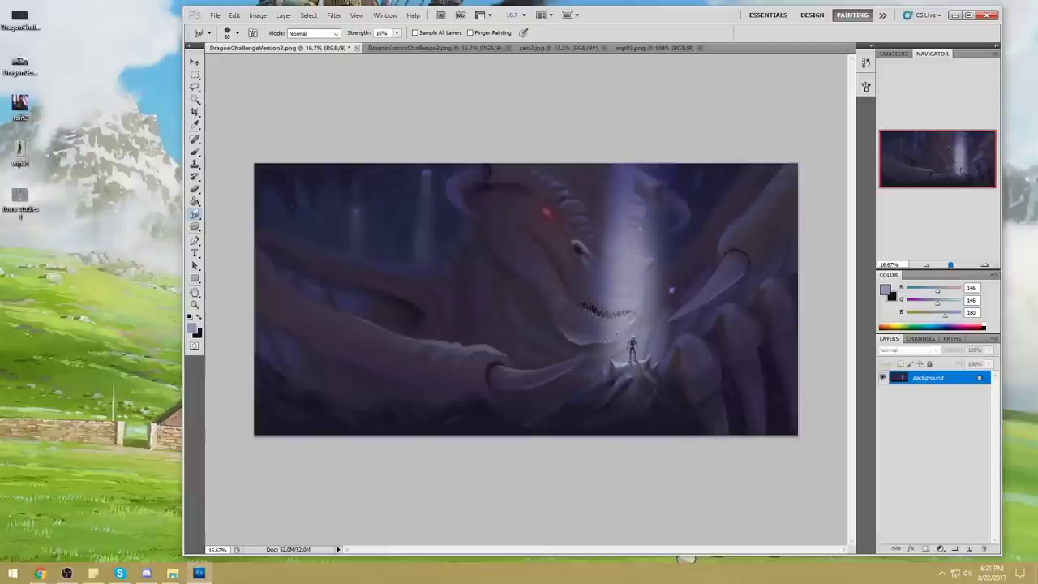
- Brighten the dragon's red eye and the small figure's head with the Dodge tool, set to Highlights at 63% exposure
left_click(195, 226)
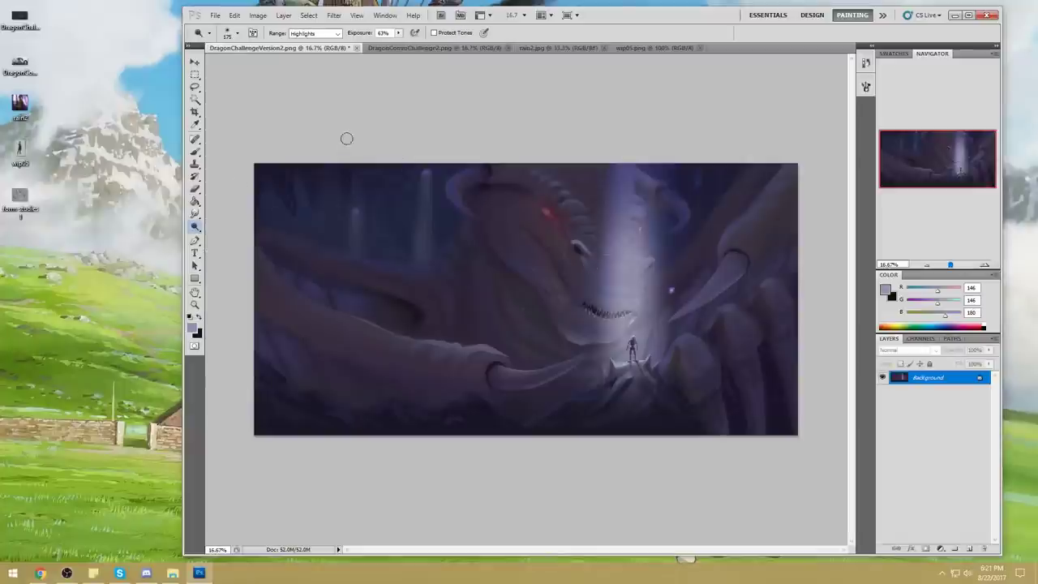
key("bracketright")
key("bracketright")
key("bracketright")
key("bracketright")
key("bracketright")
key("bracketright")
key("bracketright")
key("bracketright")
key("bracketleft")
key("bracketleft")
key("bracketleft")
key("bracketleft")
key("bracketleft")
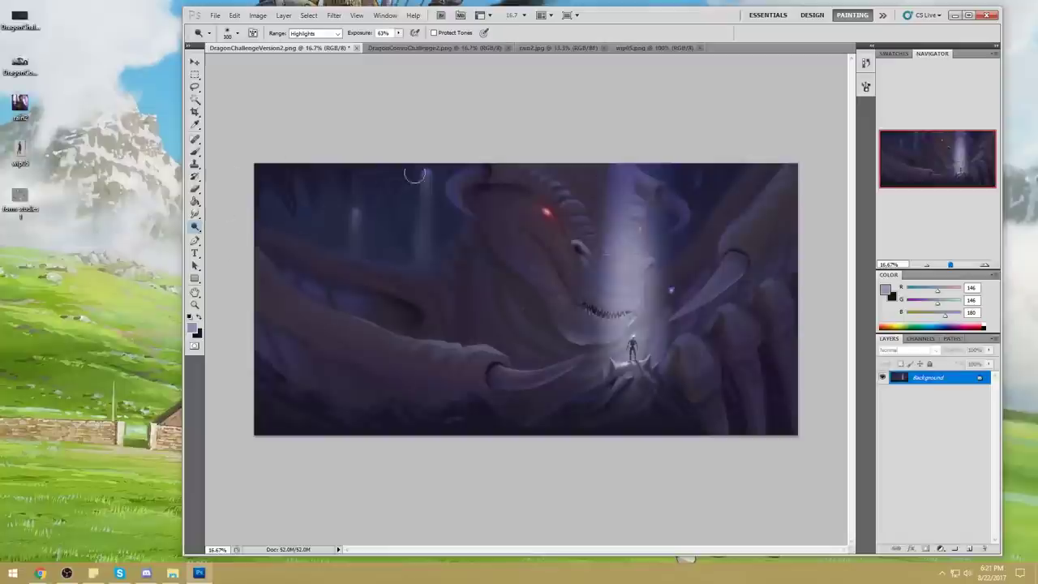
key("ctrl+a")
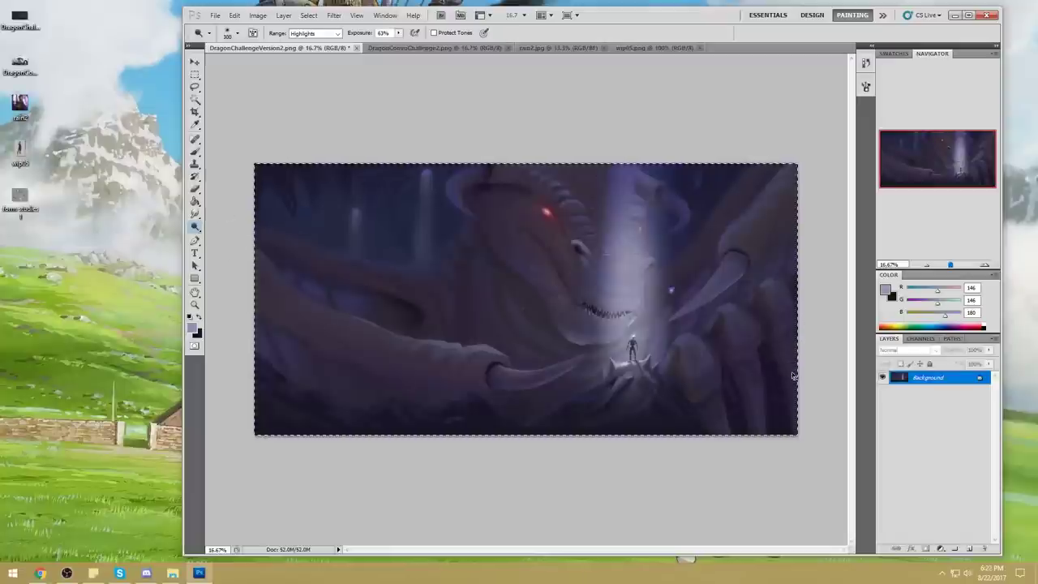
key("m")
right_click(675, 288)
left_click(695, 296)
- Choose a soft round brush, sample the dark purple below the figure and enlarge the brush to about 2000 px
key("b")
right_click(643, 269)
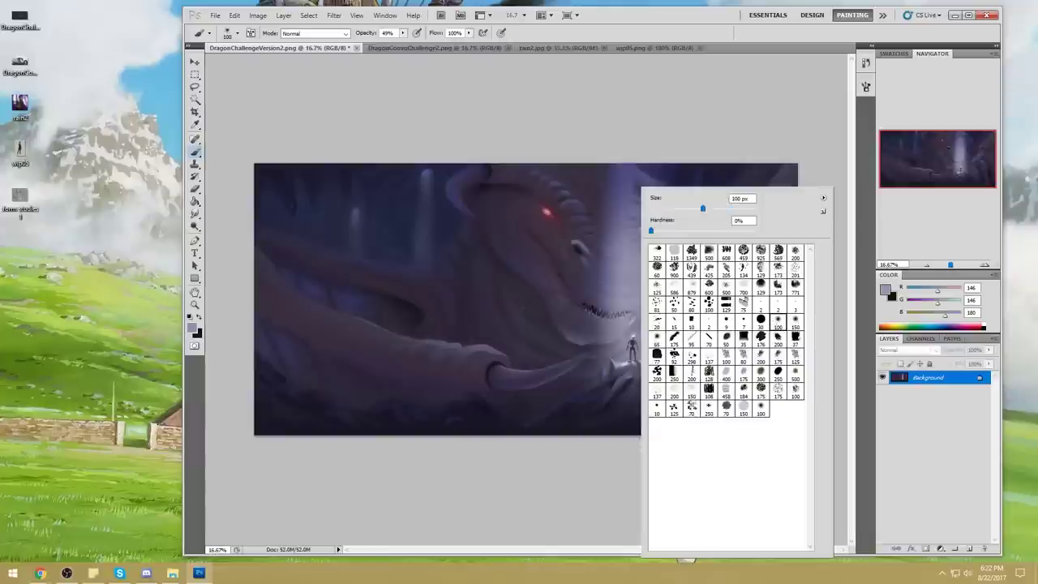
double_click(778, 319)
left_click(645, 395, "alt")
key("bracketright")
key("bracketright")
key("bracketright")
key("bracketright")
key("bracketright")
key("bracketright")
key("bracketright")
key("bracketright")
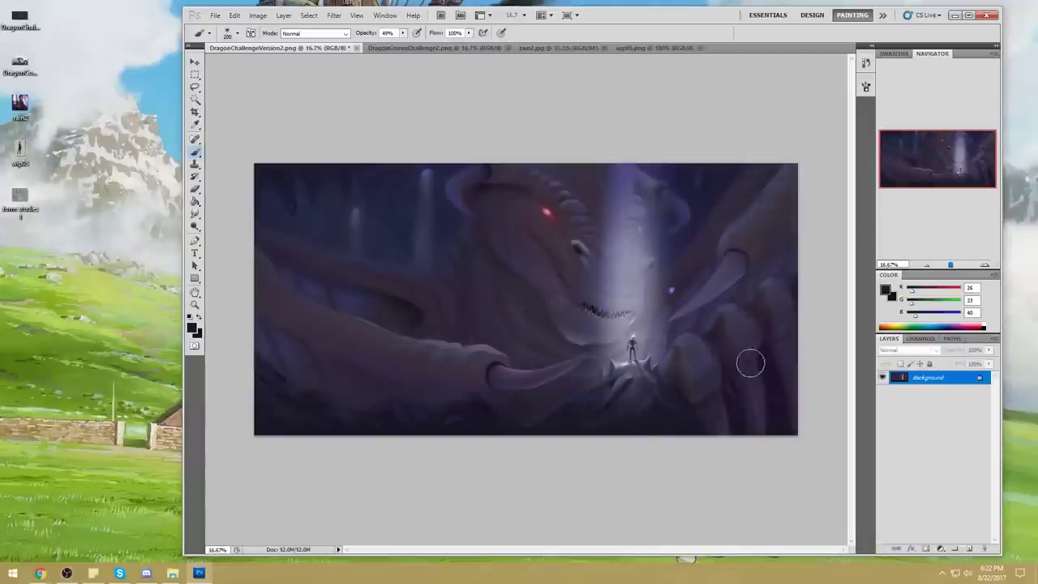
key("ctrl+minus")
key("bracketright")
key("bracketright")
key("bracketright")
key("bracketright")
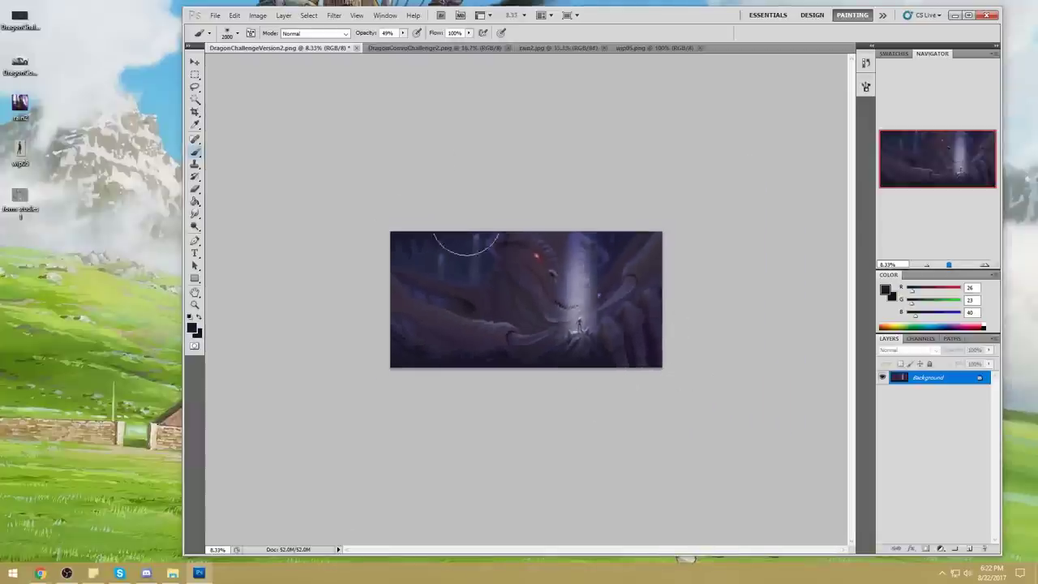
- Set the brush to Multiply mode and about 2500 px, and darken the outer areas of the painting
left_click(315, 33)
left_click(312, 96)
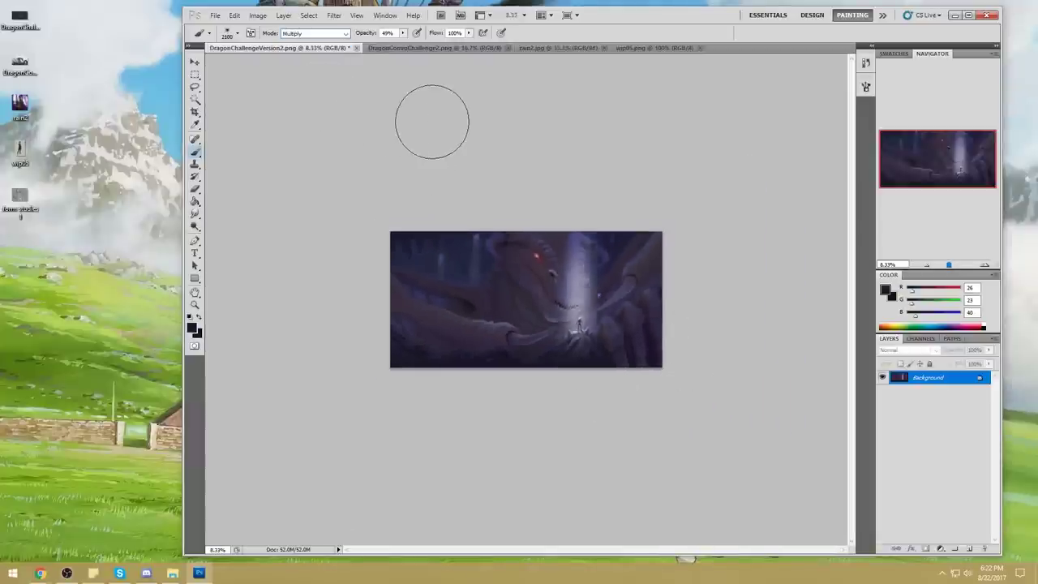
key("bracketright")
key("bracketright")
key("bracketright")
key("bracketright")
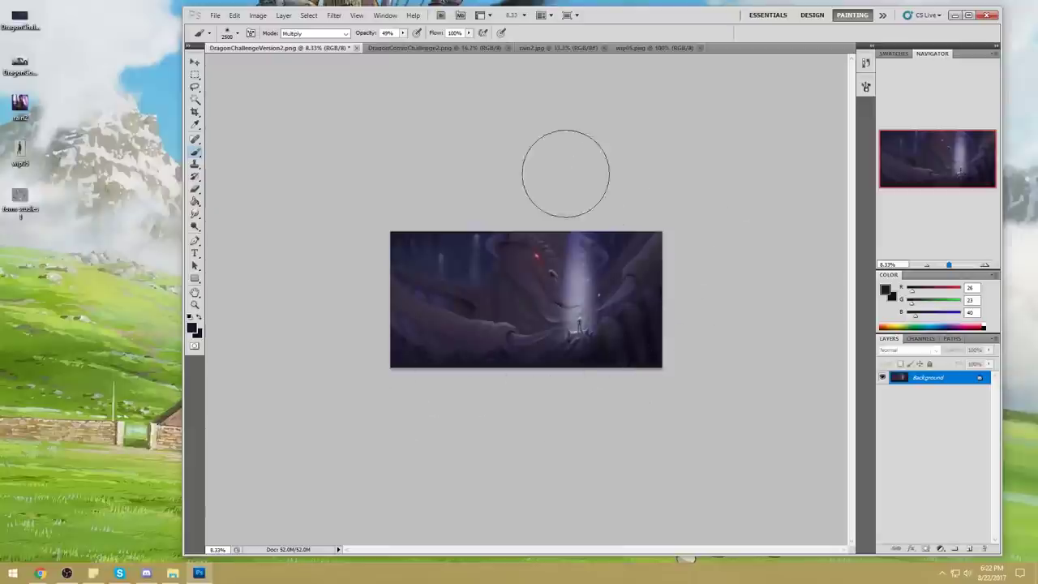
- Change the brush colour to dark blue (R 20, G 10, B 66) and deepen the shadows around the painting's edges
left_click(886, 290)
mouse_move(831, 210)
left_mouse_down()
mouse_move(806, 232)
mouse_move(815, 227)
left_mouse_up()
left_click(949, 118)
mouse_move(636, 369)
left_mouse_down()
mouse_move(713, 309)
mouse_move(666, 373)
left_mouse_up()
key("ctrl+z")
mouse_move(680, 199)
left_mouse_down()
mouse_move(437, 228)
mouse_move(635, 170)
left_mouse_up()
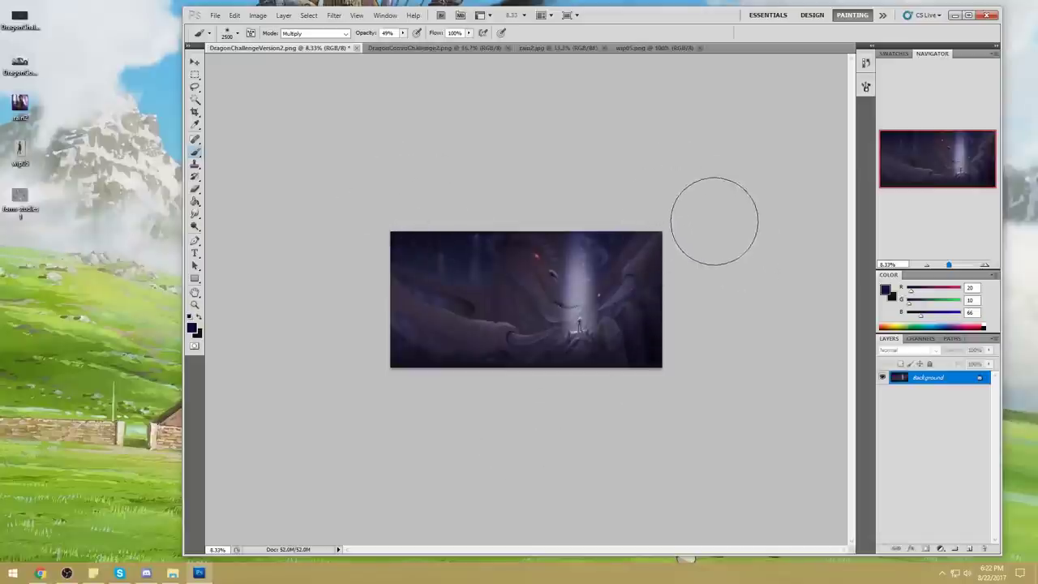
- Brighten the light beam and the area around the figure with a 600 to 800 px Dodge brush on Highlights
left_click(194, 226)
left_click(243, 225)
key("bracketright")
key("bracketright")
key("bracketright")
key("bracketright")
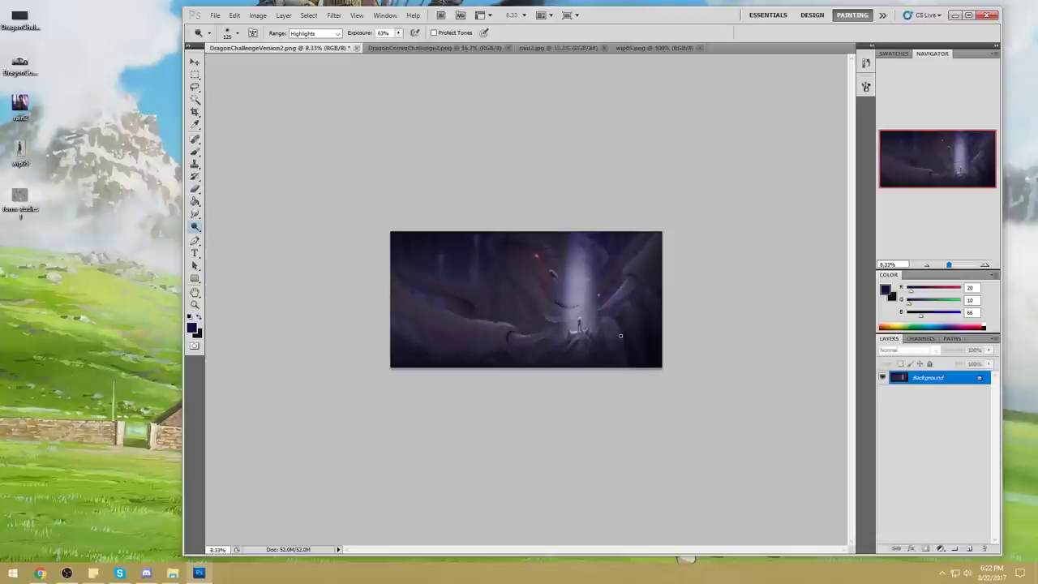
key("bracketright")
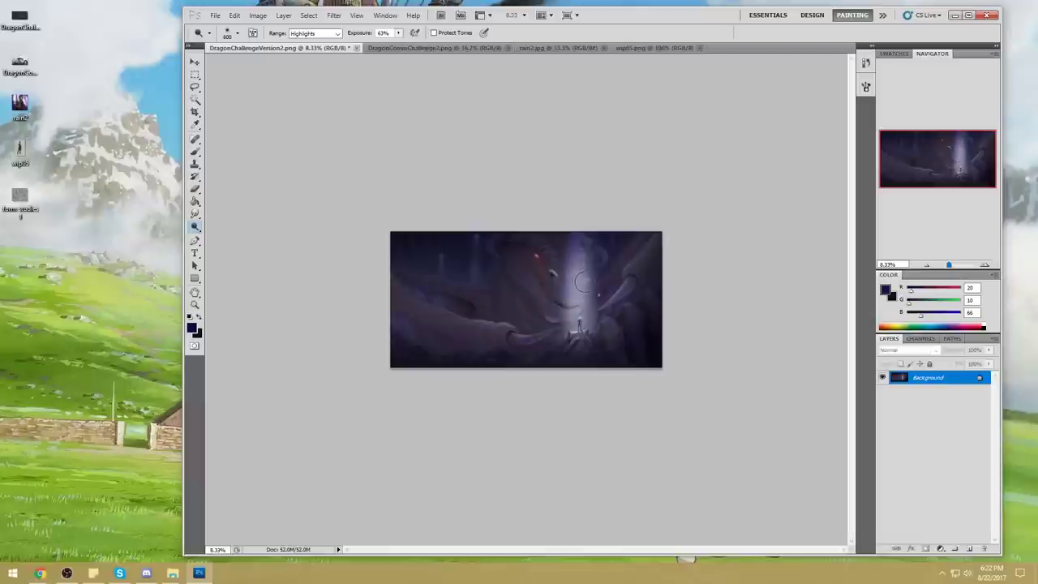
left_click_drag(574, 295, 565, 322)
key("bracketright")
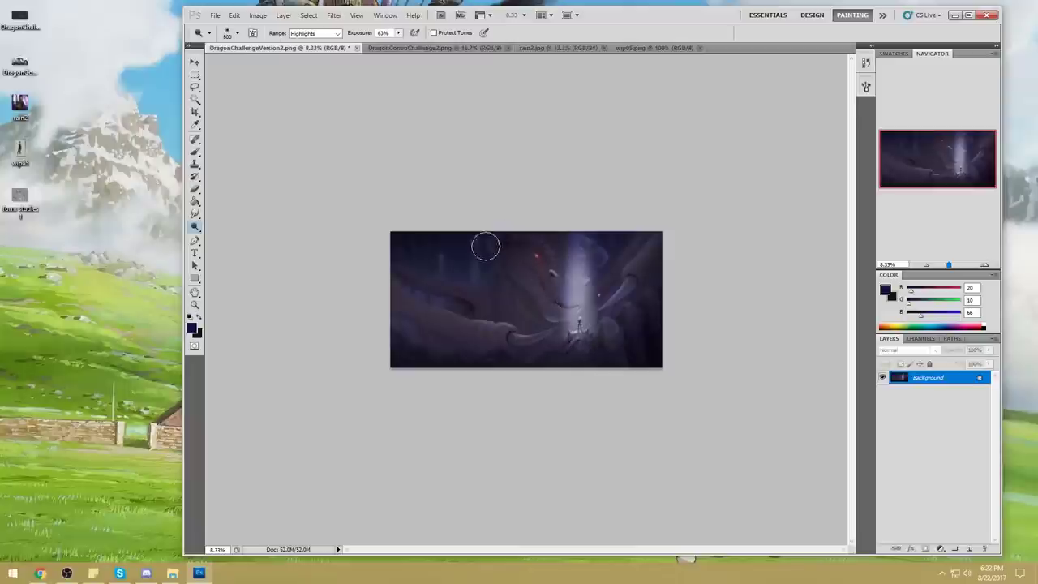
- Copy the whole painting and paste it as a new layer over the document's original opening history state
key("ctrl+a")
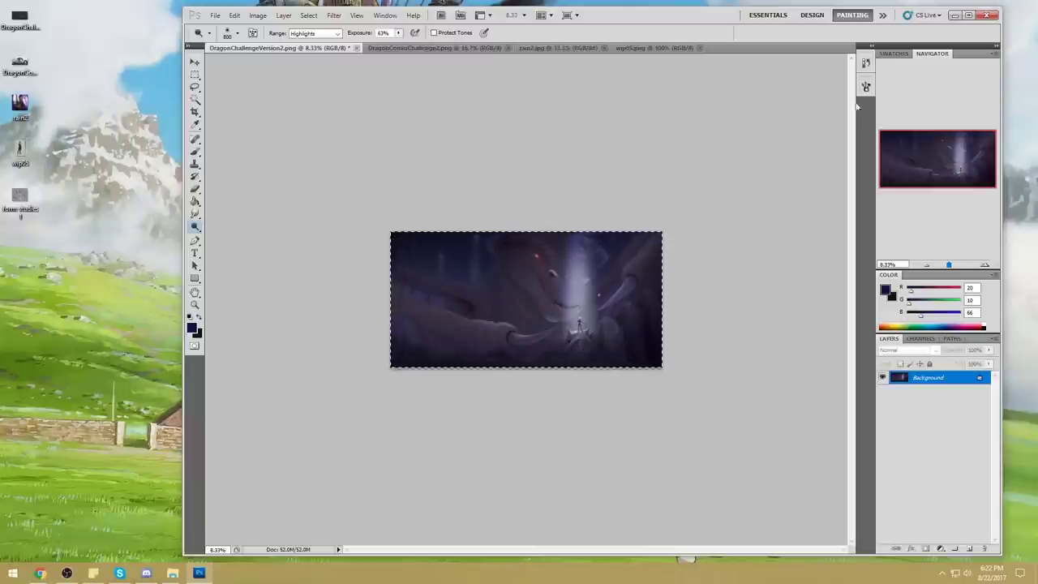
left_click(866, 64)
left_click_drag(850, 441, 851, 89)
left_click(802, 70)
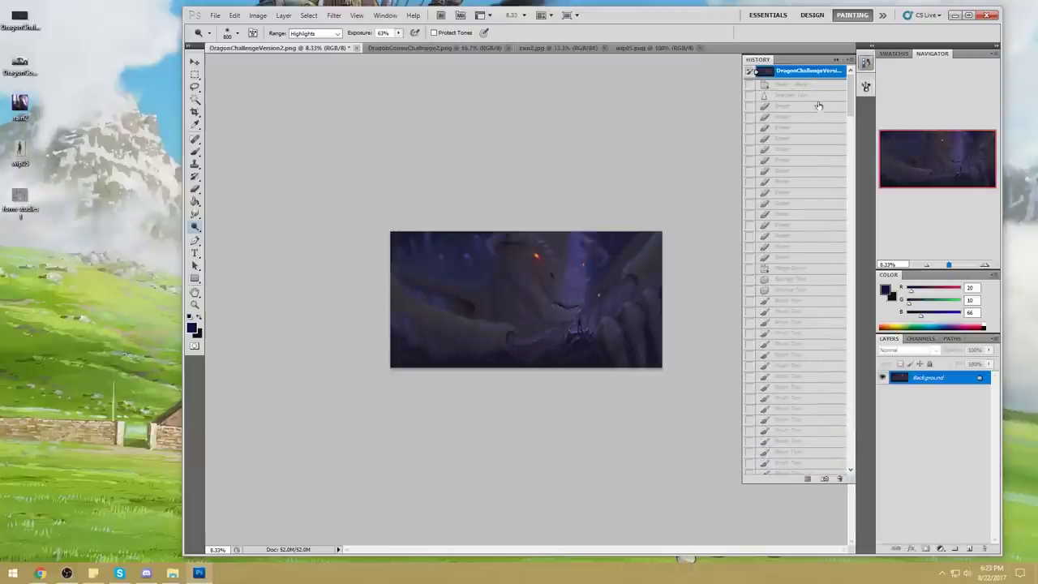
key("ctrl+shift+v")
left_click(836, 60)
- Try to crop away a vertical strip along the painting's left edge
key("ctrl+plus")
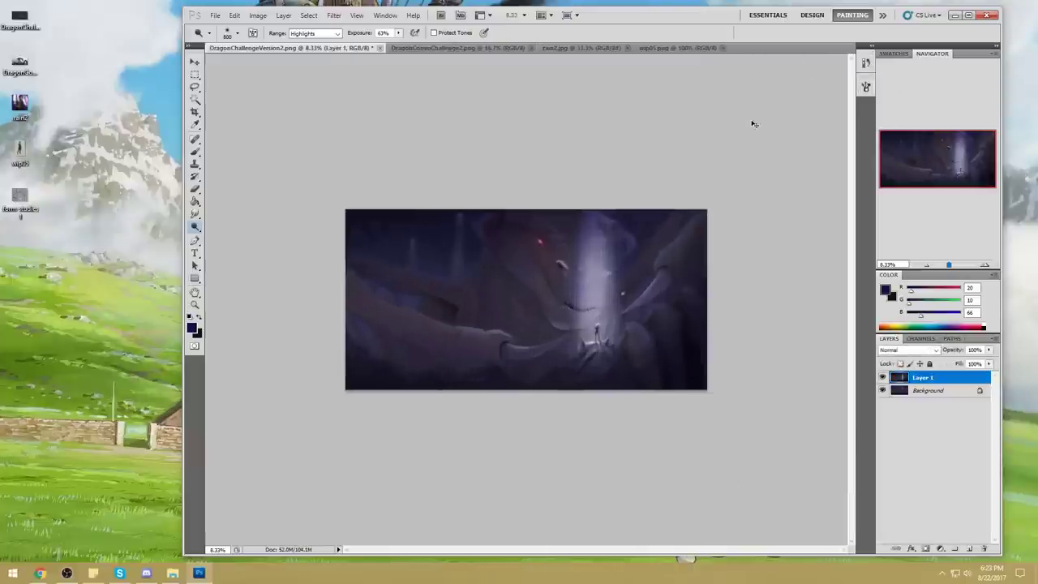
key("ctrl+plus")
key("ctrl+plus")
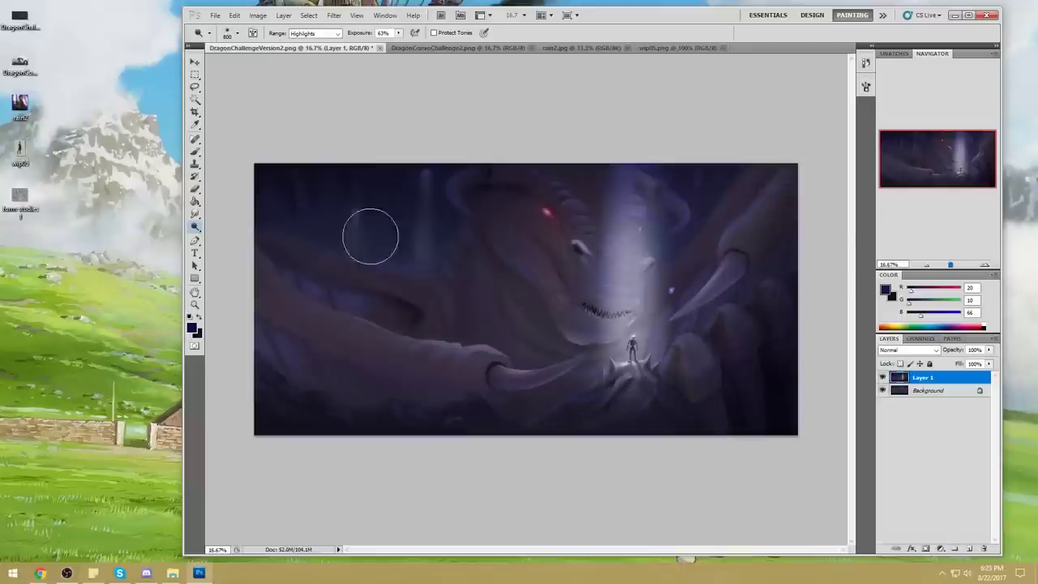
key("c")
left_click_drag(284, 163, 798, 436)
left_click_drag(284, 300, 297, 300)
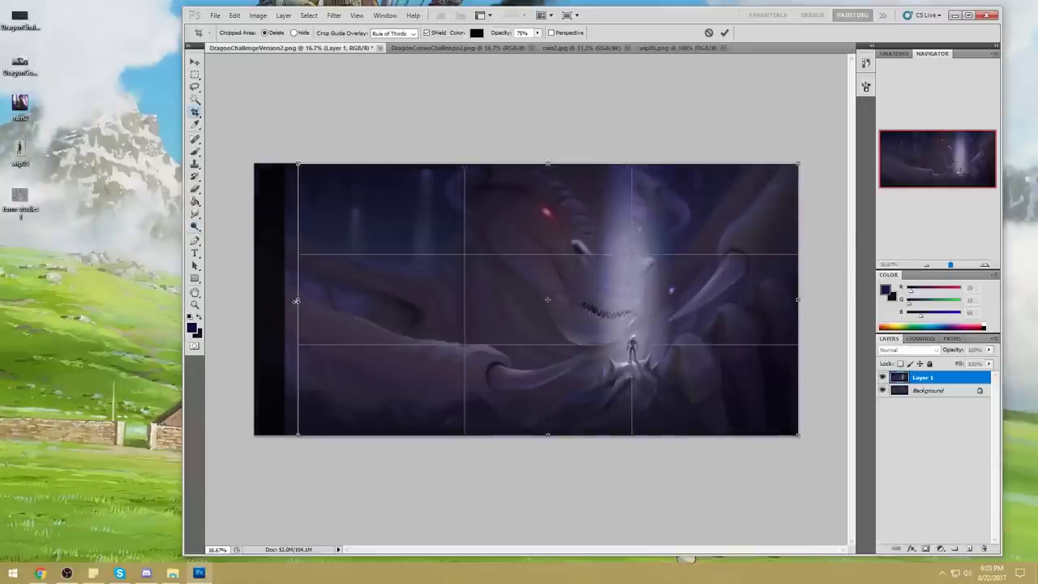
key("Return")
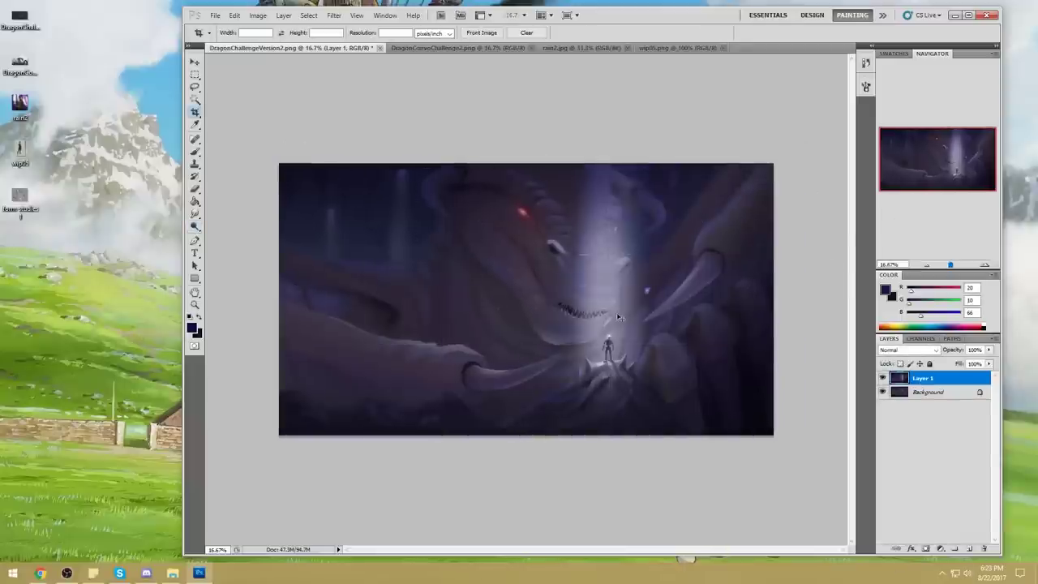
key("ctrl+z")
left_click_drag(276, 163, 798, 435)
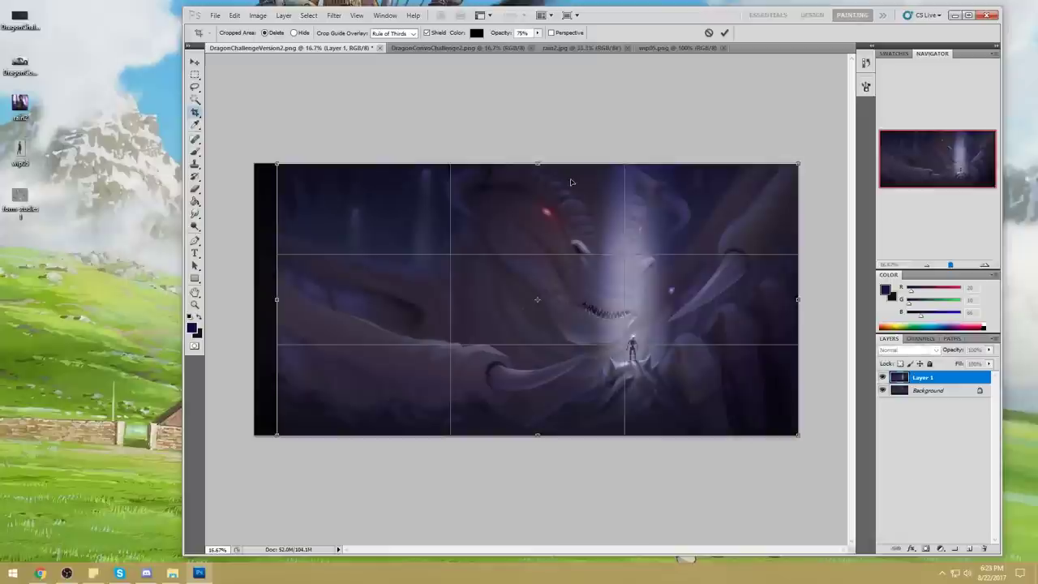
left_click(724, 33)
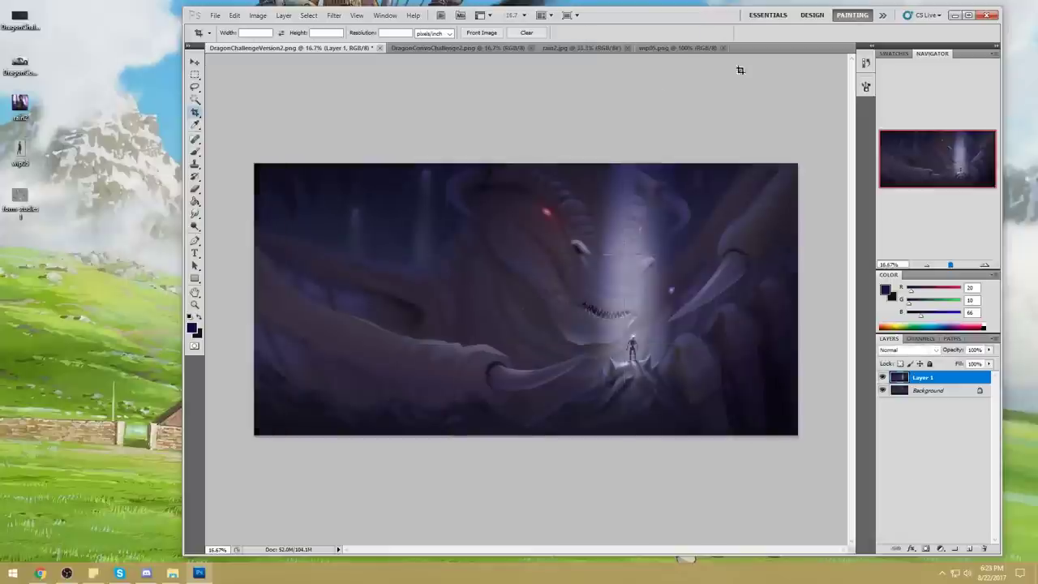
- Duplicate the whole painting from Layer 1 onto a new layer and shift the copy slightly to the left
key("ctrl+a")
key("ctrl+j")
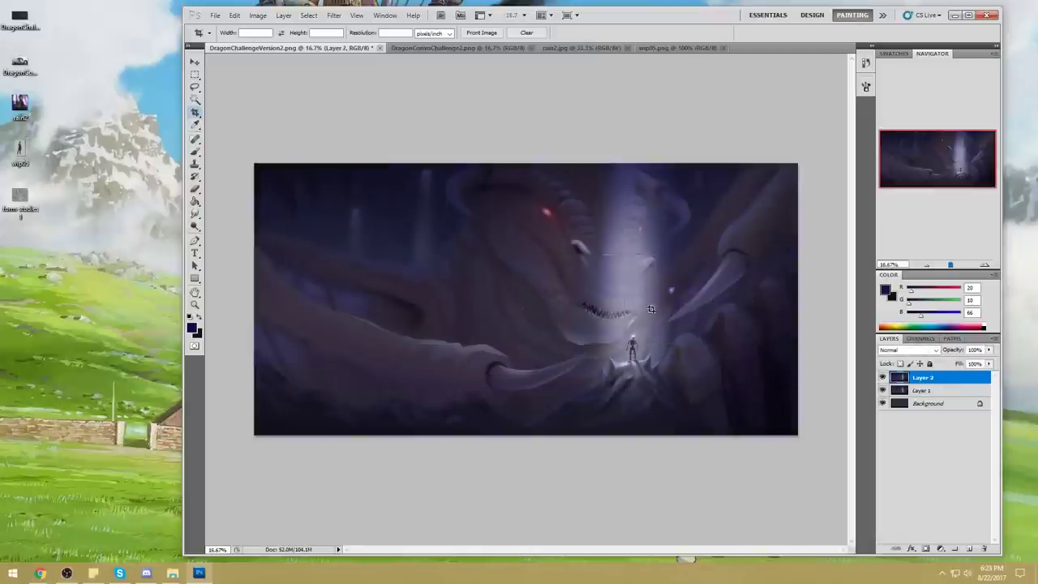
key("v")
mouse_move(702, 328)
left_mouse_down()
mouse_move(675, 328)
mouse_move(685, 333)
left_mouse_up()
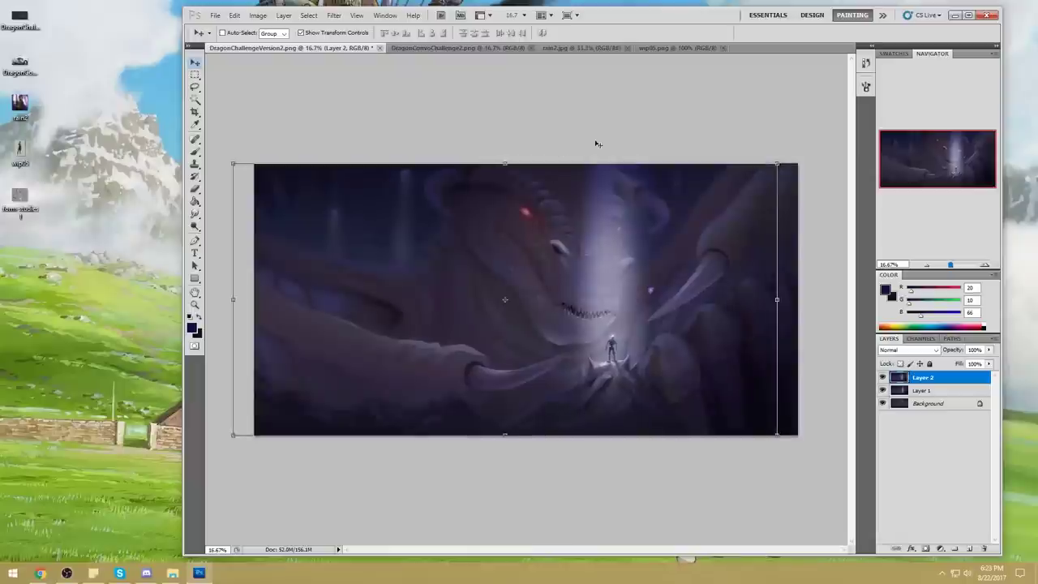
- Enlarge the Eraser to 700 px and blend the shifted copy's right edge into the layer below
key("b")
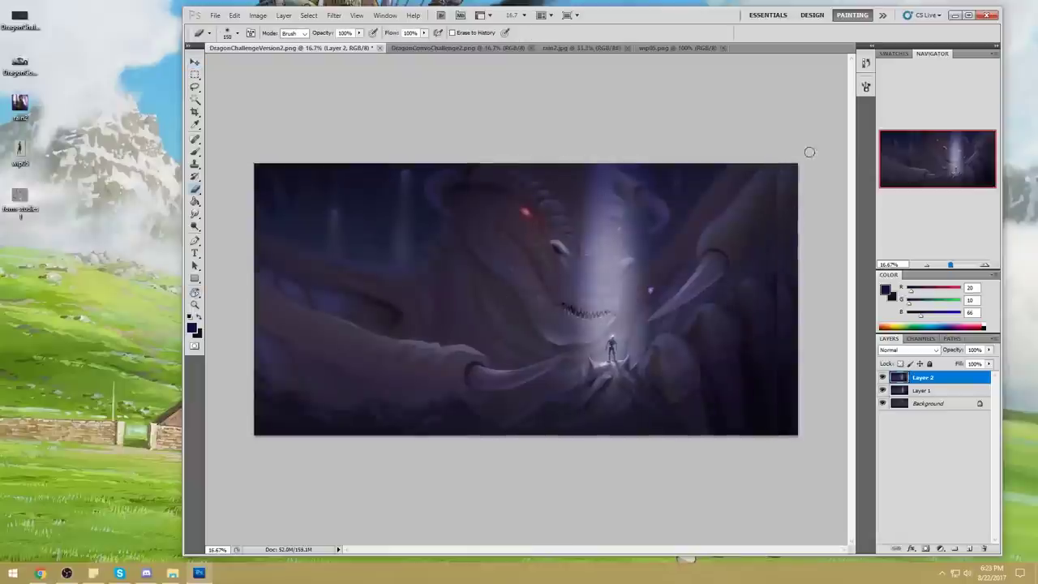
key("bracketright")
key("bracketright")
key("bracketright")
key("bracketright")
key("bracketright")
key("bracketright")
key("bracketright")
key("bracketright")
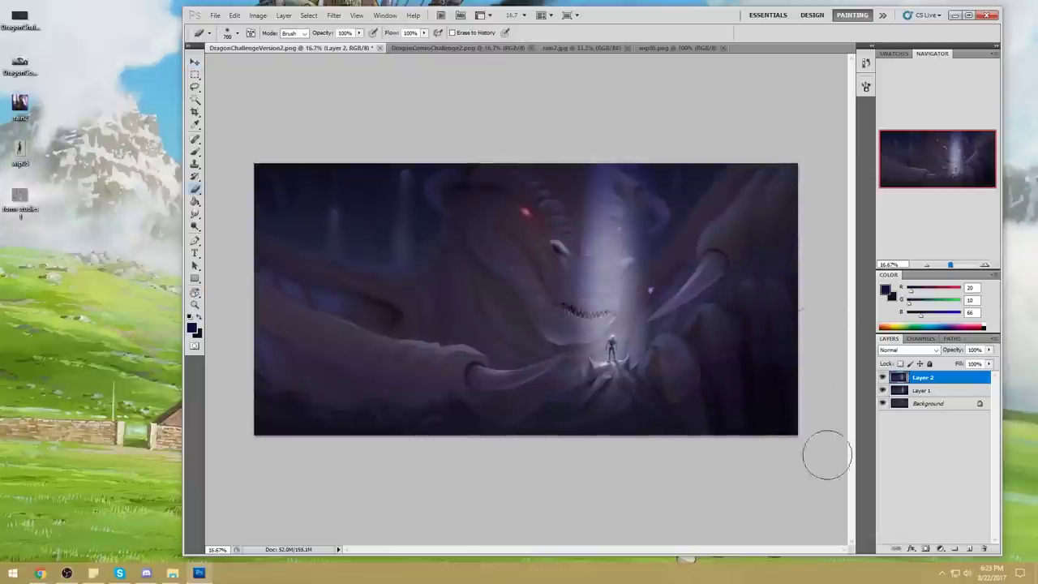
- Nudge the shifted copy slightly to the right and merge it down into Layer 1
key("v")
left_click_drag(660, 302, 666, 302)
key("ctrl+minus")
right_click(924, 378)
left_click(921, 360)
key("b")
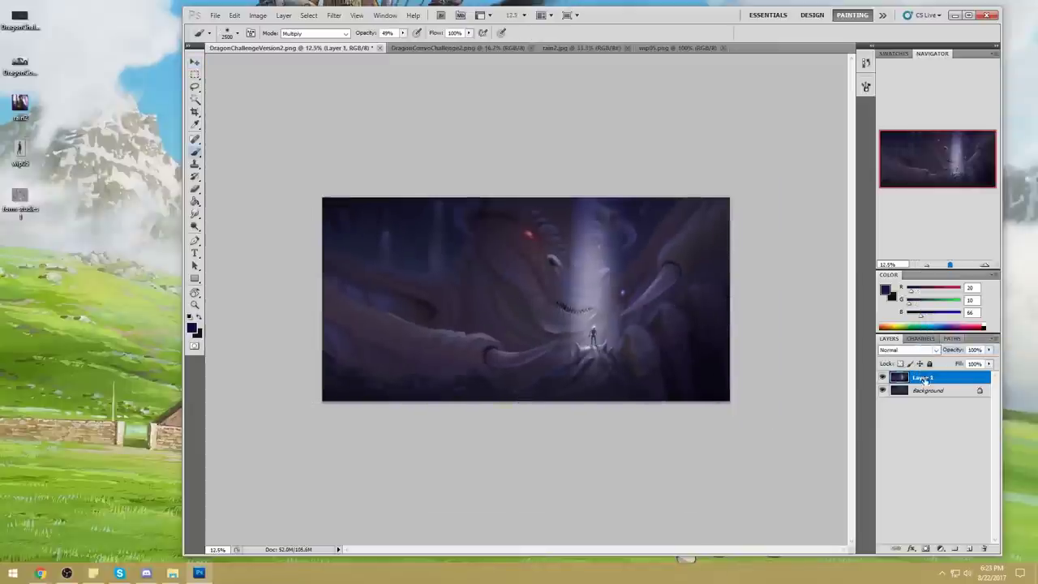
- Compare Layer 1 with the original painting and sample a grey-blue colour (R 128, G 135, B 152) at the figure
left_click(882, 378)
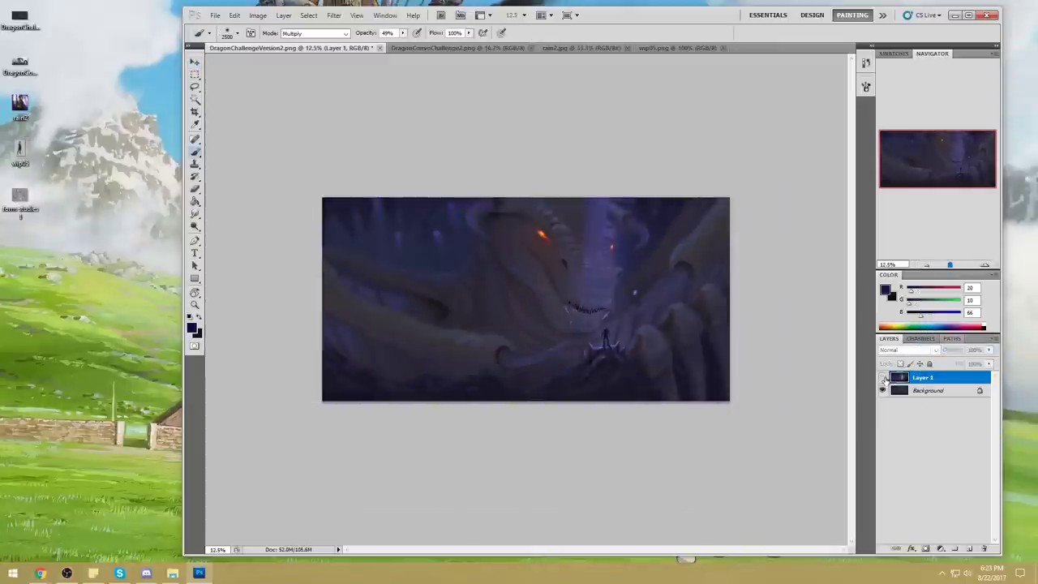
left_click(882, 378)
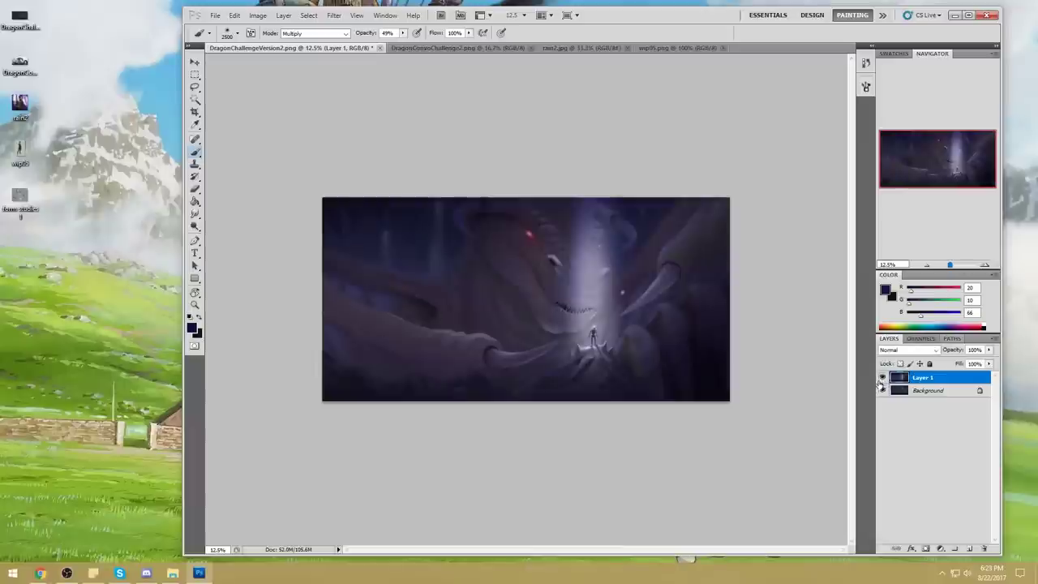
left_click(536, 343, "alt")
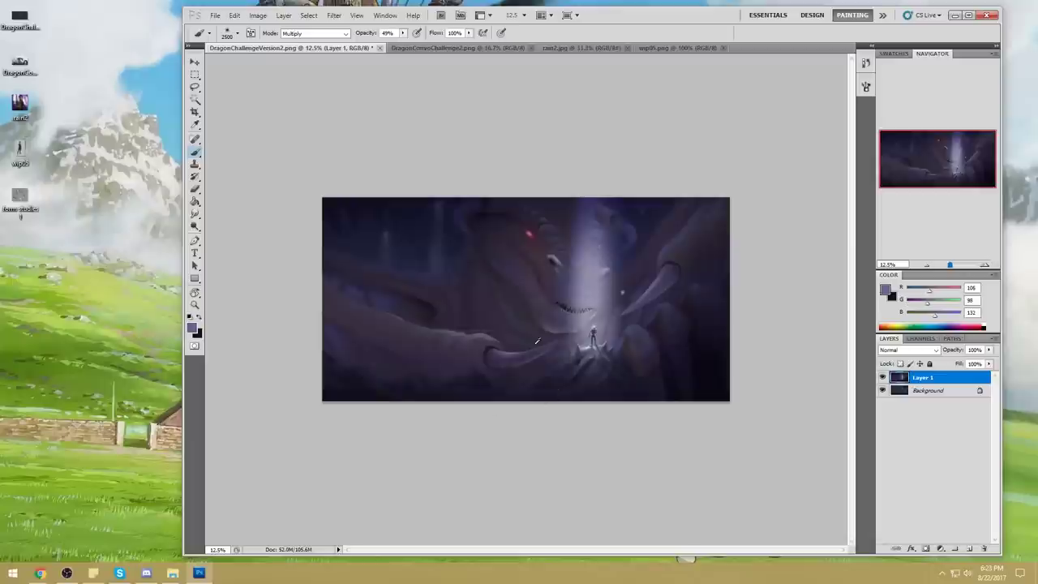
left_click(593, 333, "alt")
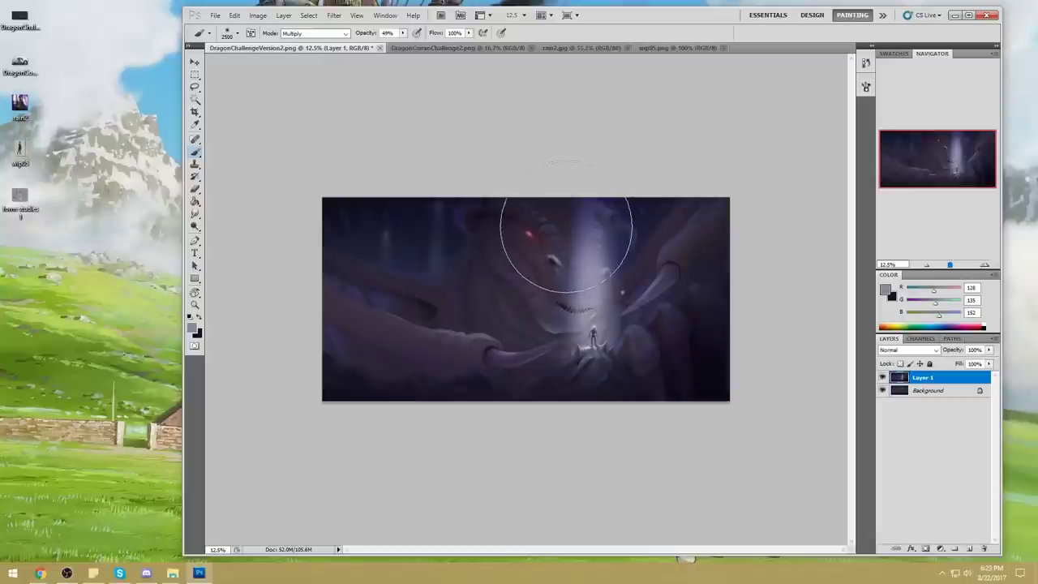
key("alt")
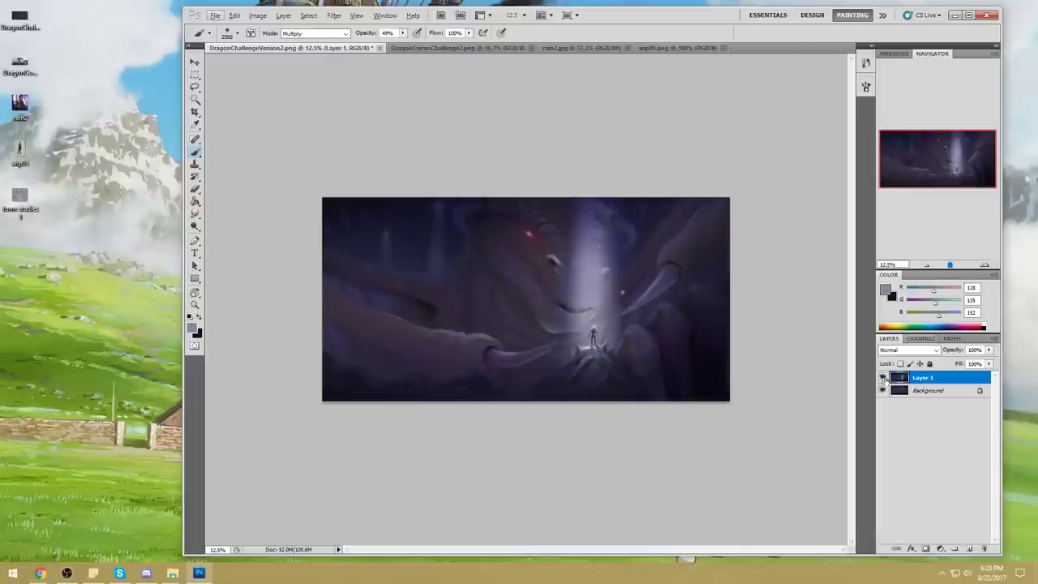
- Hide and show Layer 1 repeatedly to compare the repainted version with the original underneath
left_click(882, 378)
left_click(882, 378)
left_click(883, 379)
left_click(883, 379)
left_click(882, 379)
left_click(882, 379)
left_click(883, 379)
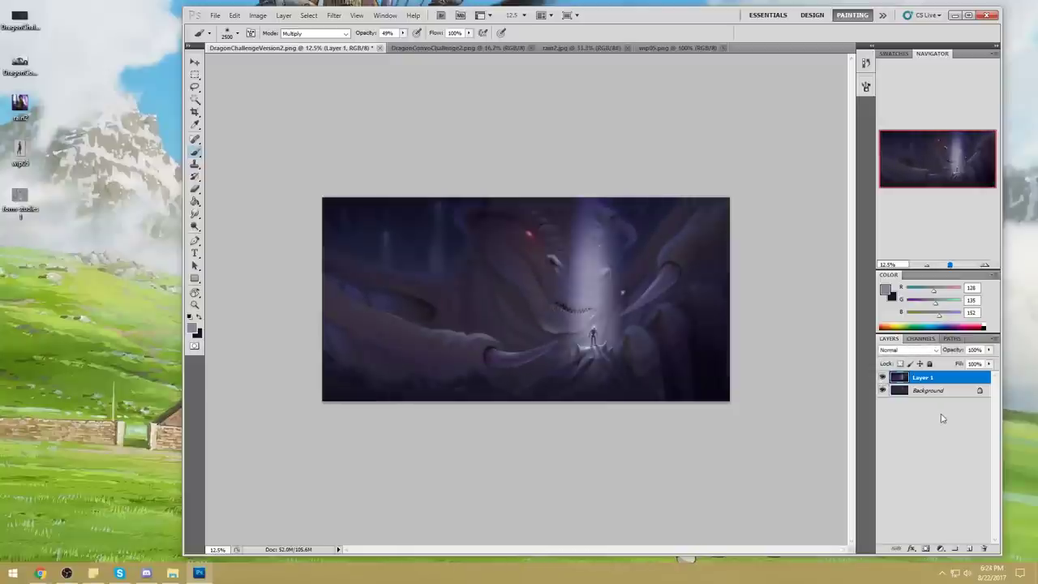
- Desaturate Layer 1 to a saturation of -100 to check its values, and undo the change
key("ctrl+u")
left_click_drag(860, 329, 805, 329)
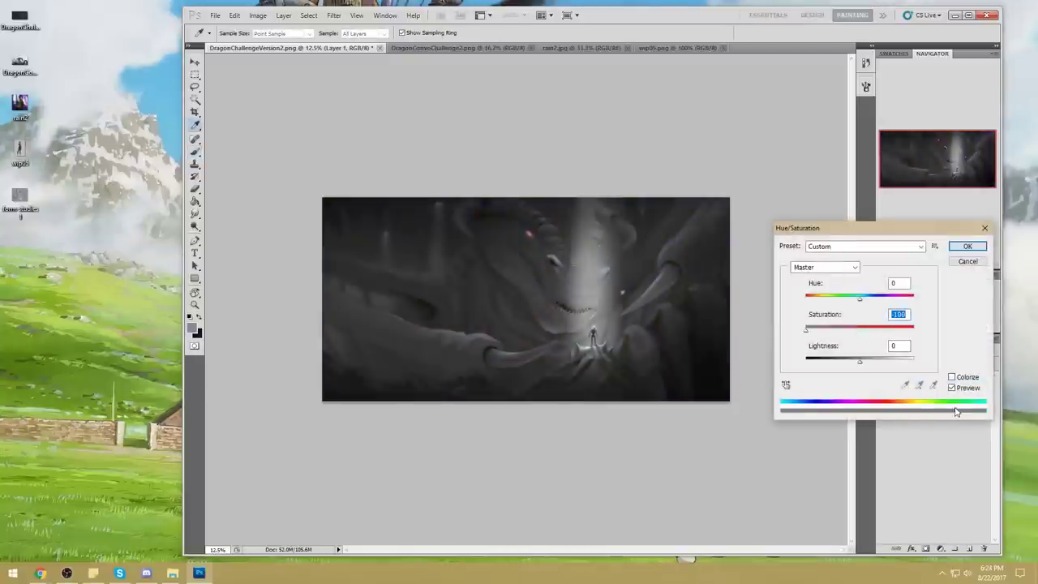
left_click(972, 250)
key("b")
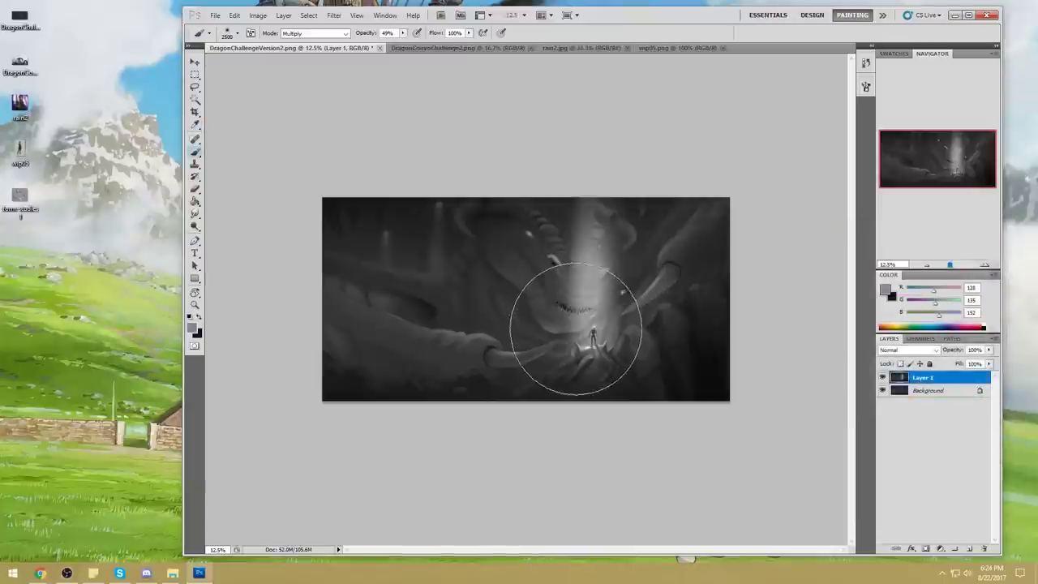
key("ctrl+z")
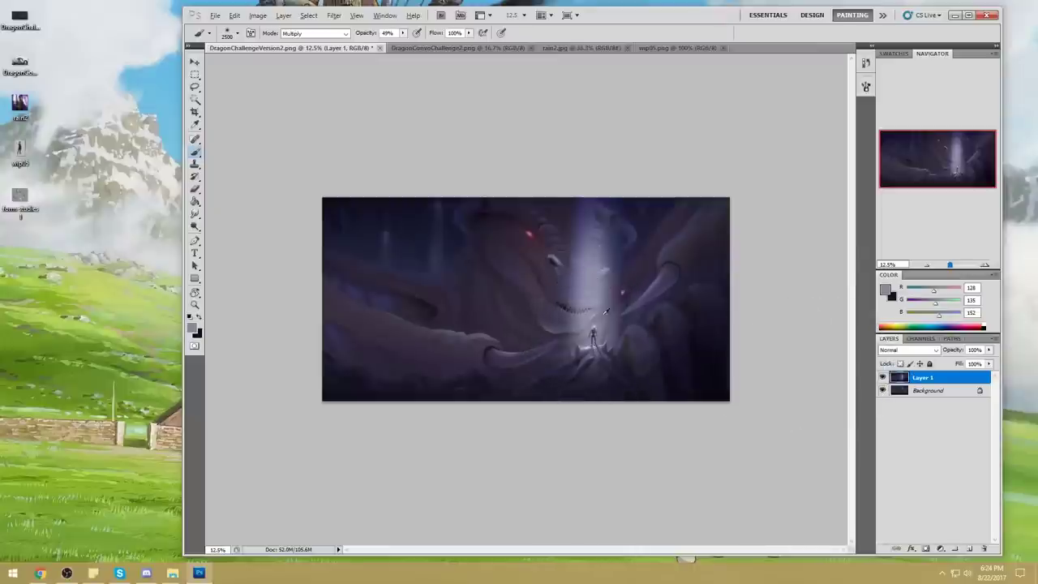
- Reduce the Multiply brush size to 1500 px
key("alt")
left_click_drag(699, 322, 767, 304)
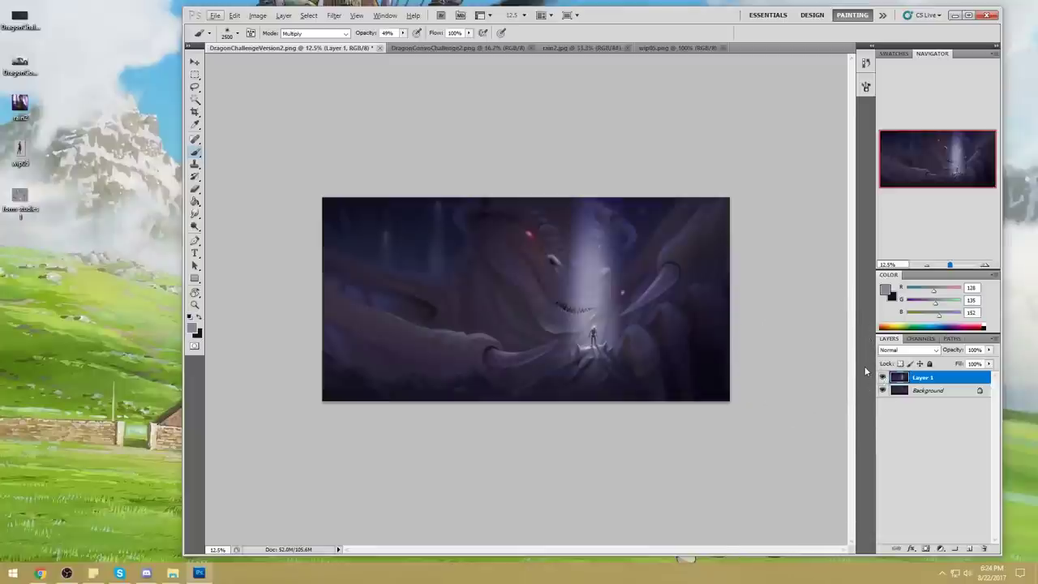
key("bracketleft")
key("bracketleft")
key("bracketleft")
key("bracketleft")
key("bracketleft")
key("bracketleft")
key("bracketleft")
key("bracketleft")
key("bracketleft")
key("bracketleft")
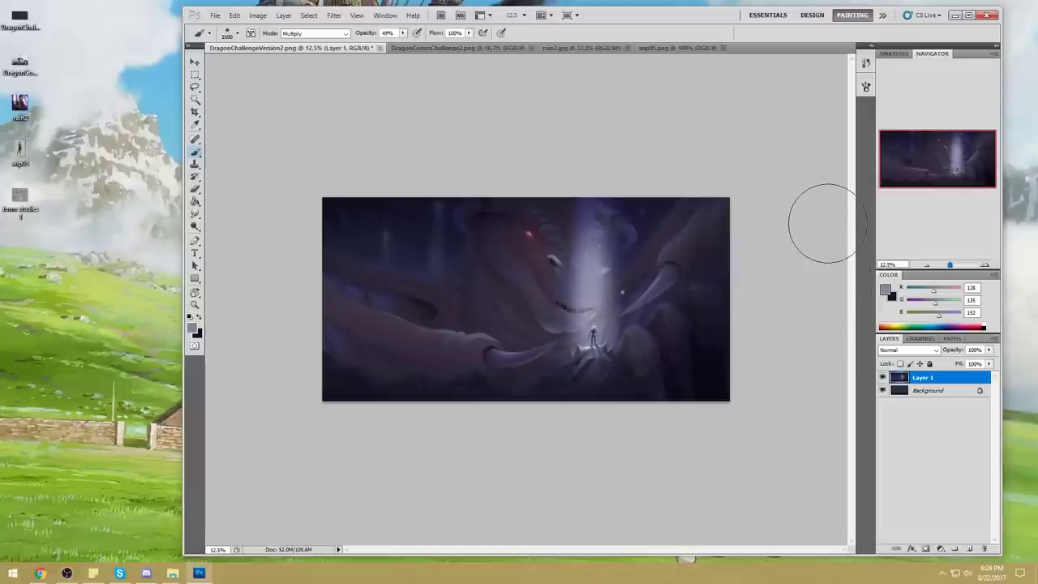
- Switch to Chrome, search Google Images for "petes dragon" and preview the green dragon lying beside a small figure
mouse_move(39, 574)
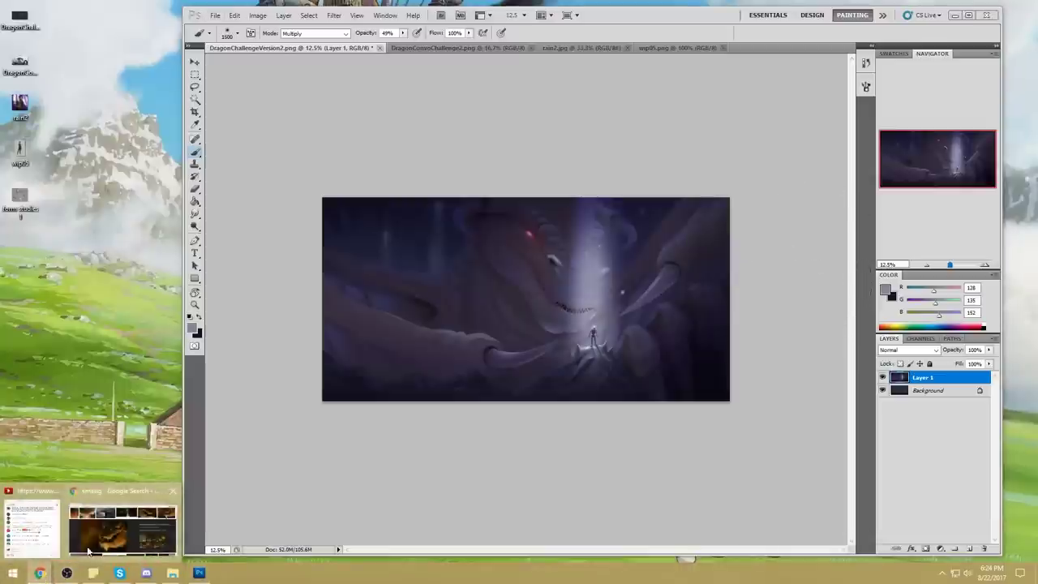
left_click(88, 550)
left_click(517, 61)
left_click(519, 79)
type("petes dragon")
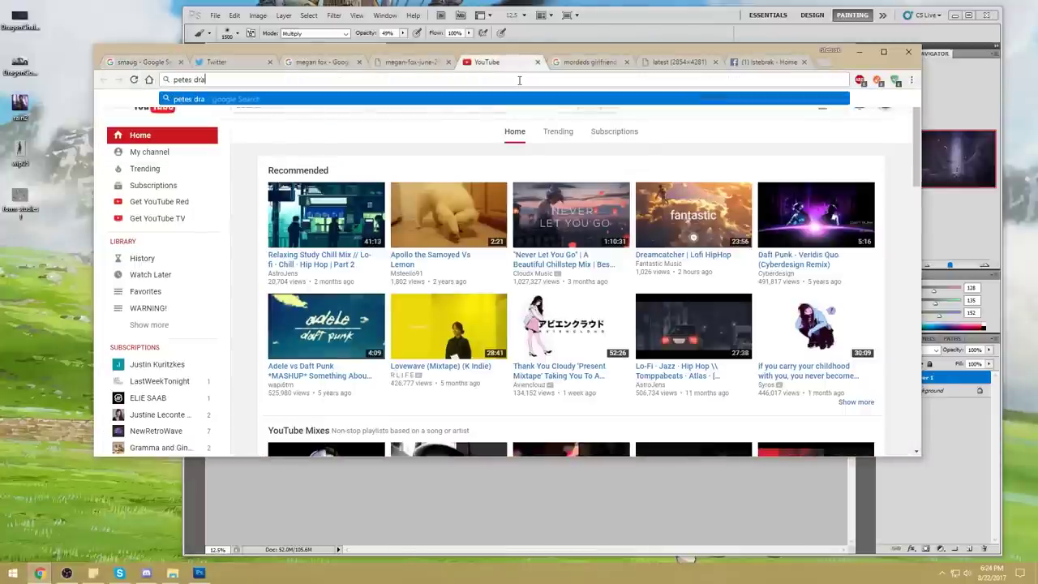
key("Return")
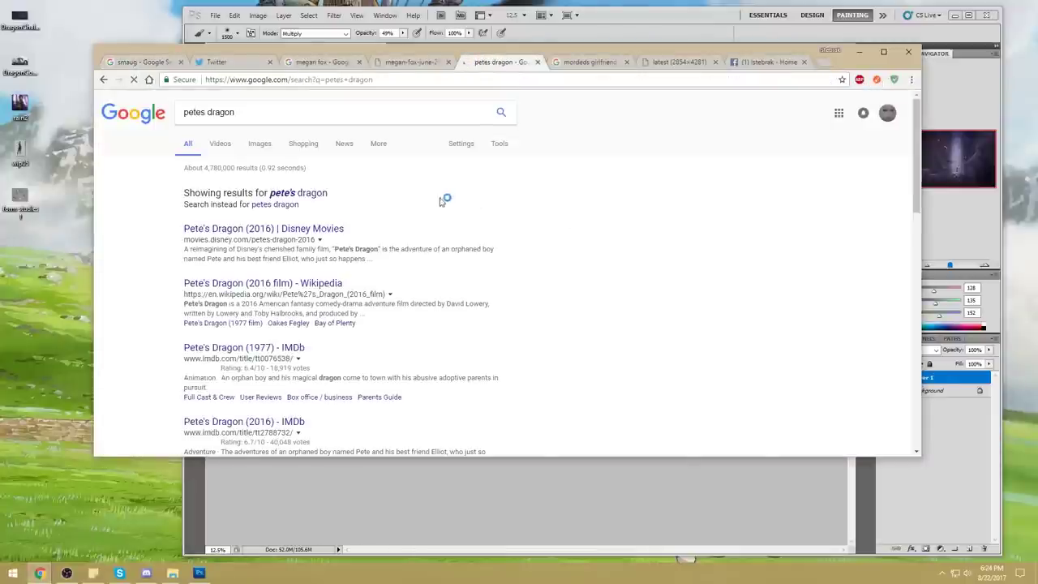
left_click(261, 144)
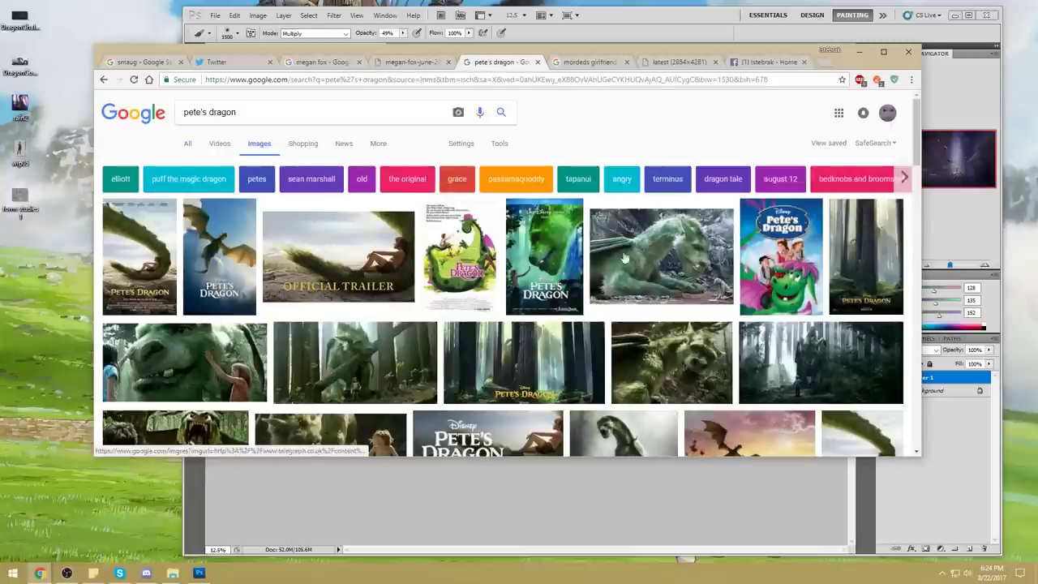
left_click(598, 251)
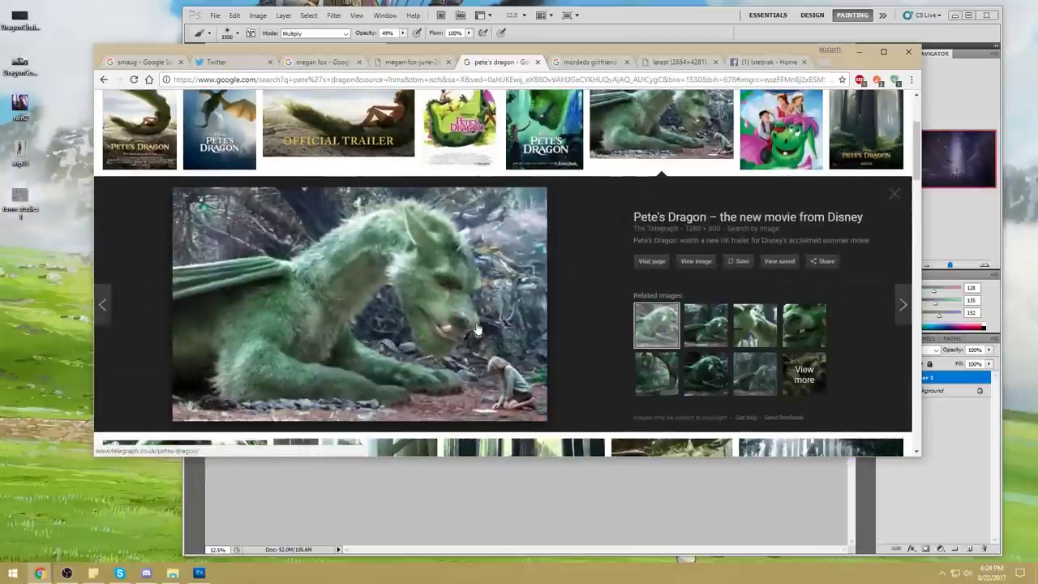
- Search Google Images for "smaug" in another browser tab and preview the close-up of the dragon's open jaws
left_click(409, 63)
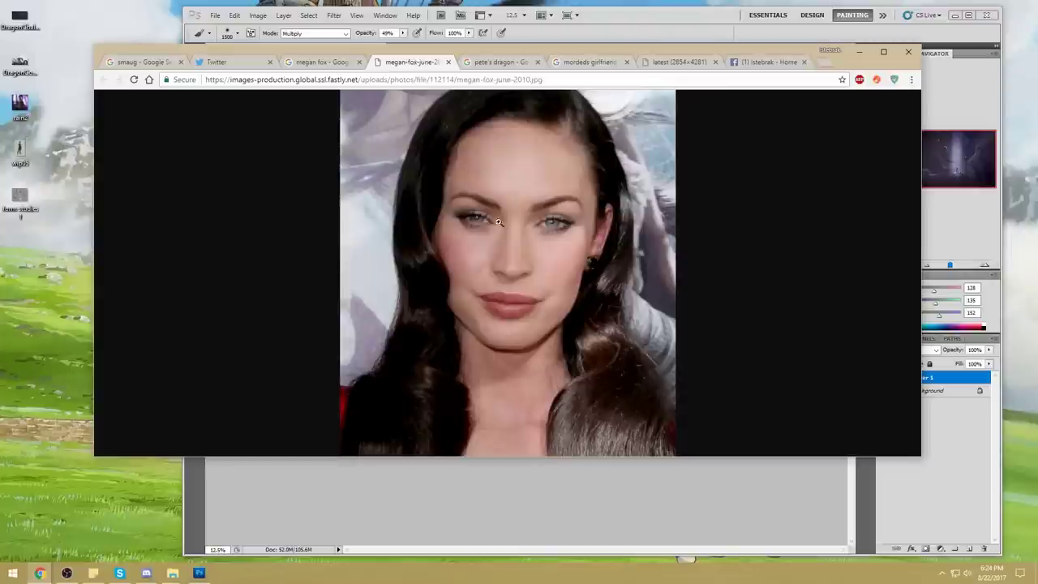
left_click(425, 79)
type("smaug")
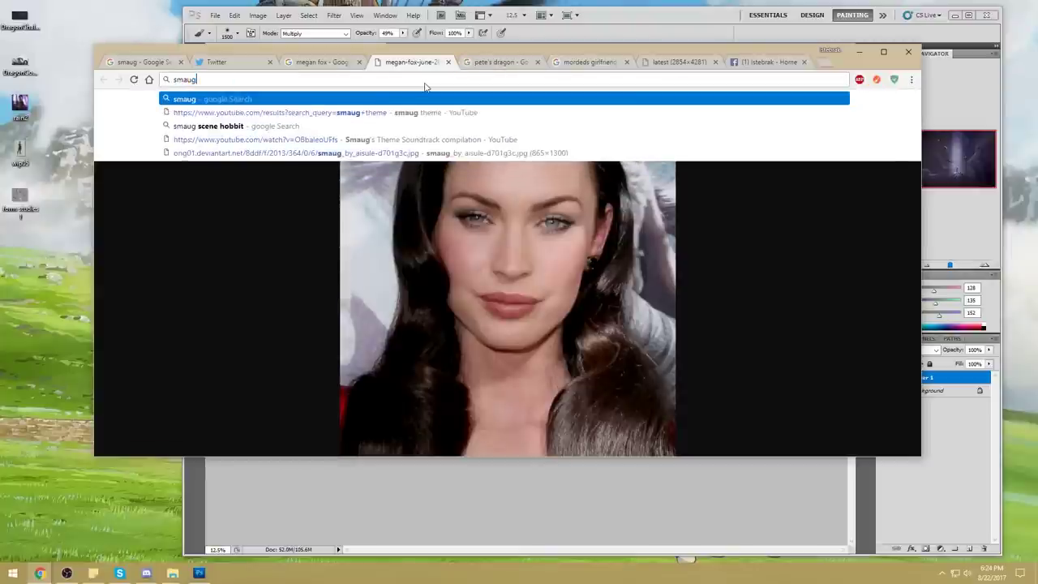
key("Return")
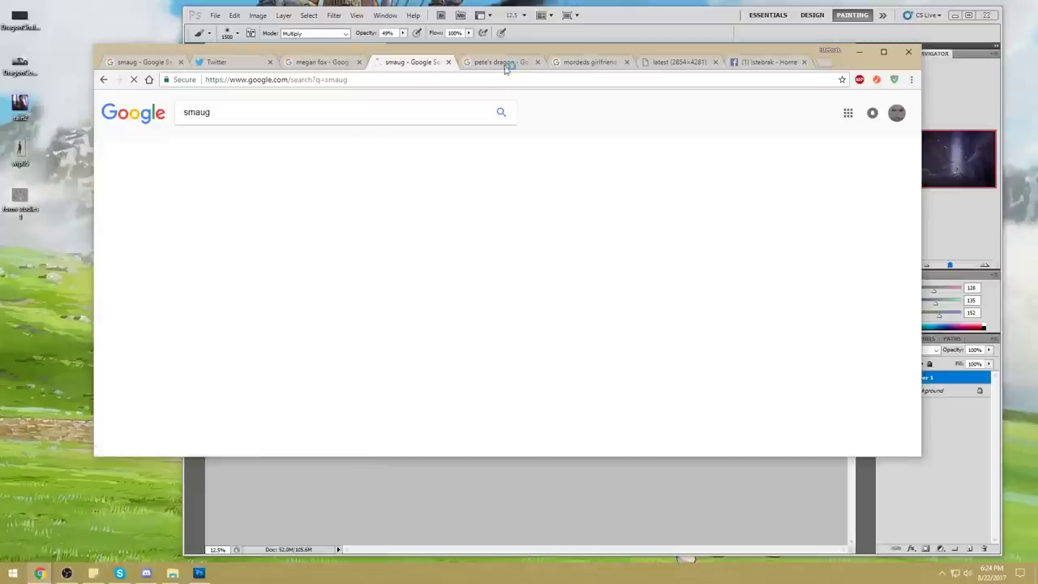
left_click(221, 144)
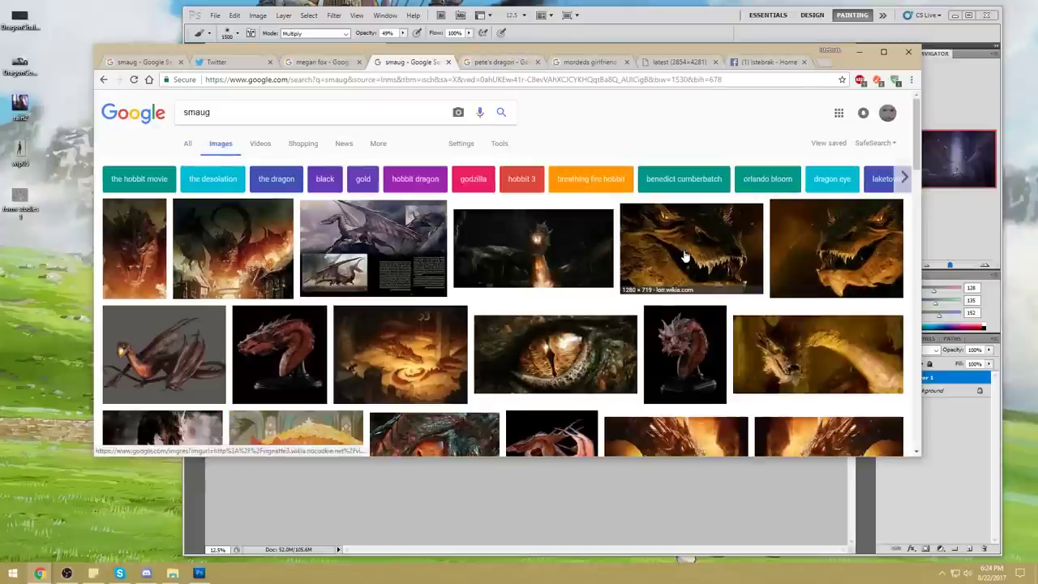
left_click(683, 256)
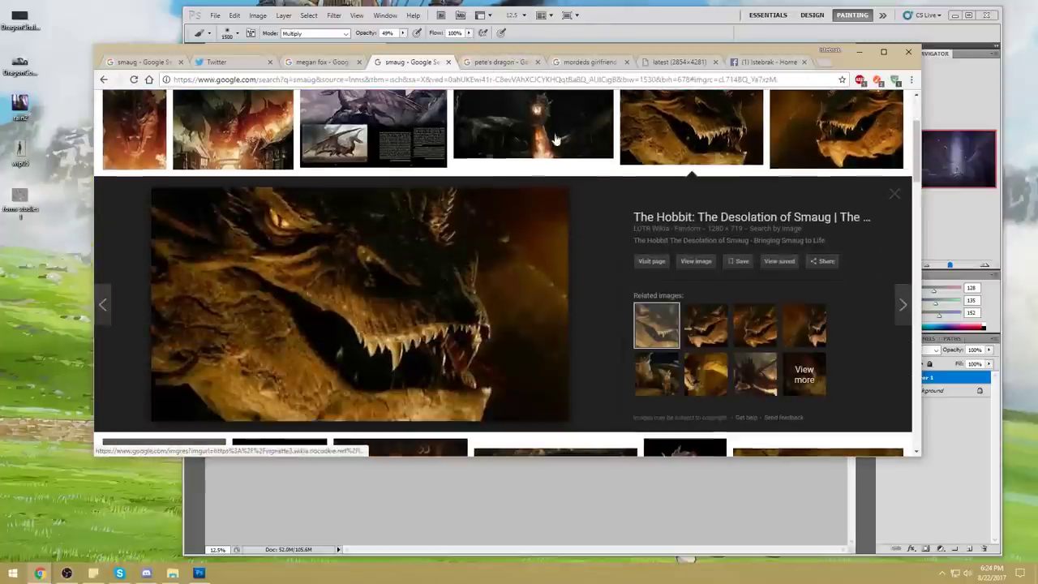
- Compare the Pete's Dragon and Smaug reference images, and return to the painting in Photoshop
left_click(505, 63)
left_click(414, 62)
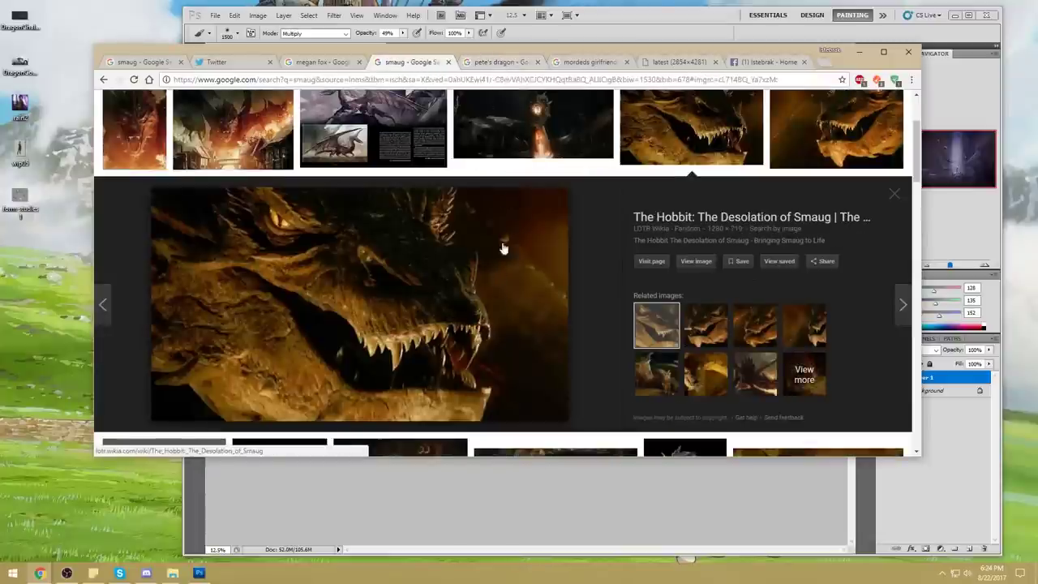
left_click(491, 65)
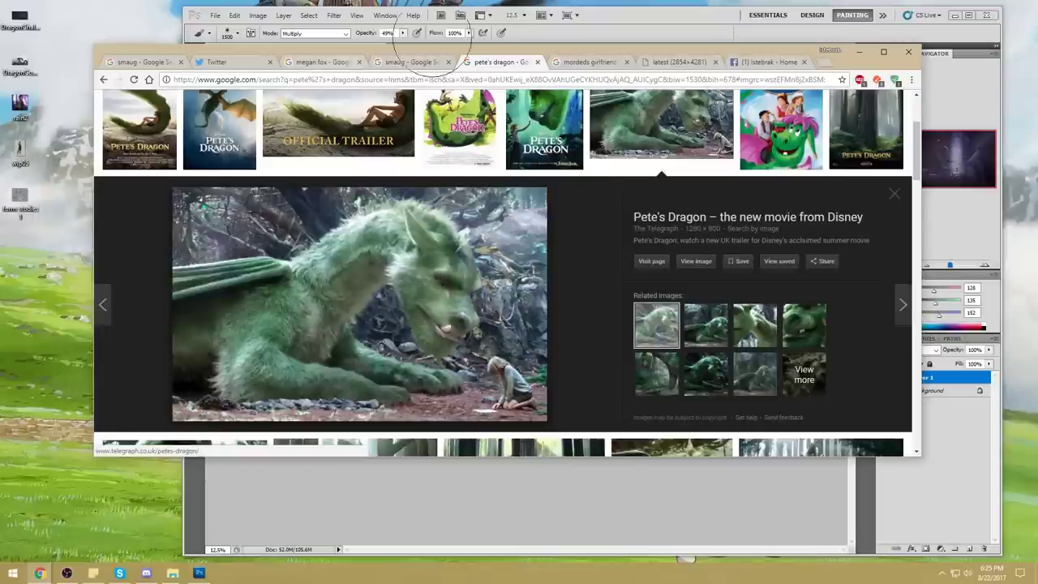
left_click(428, 24)
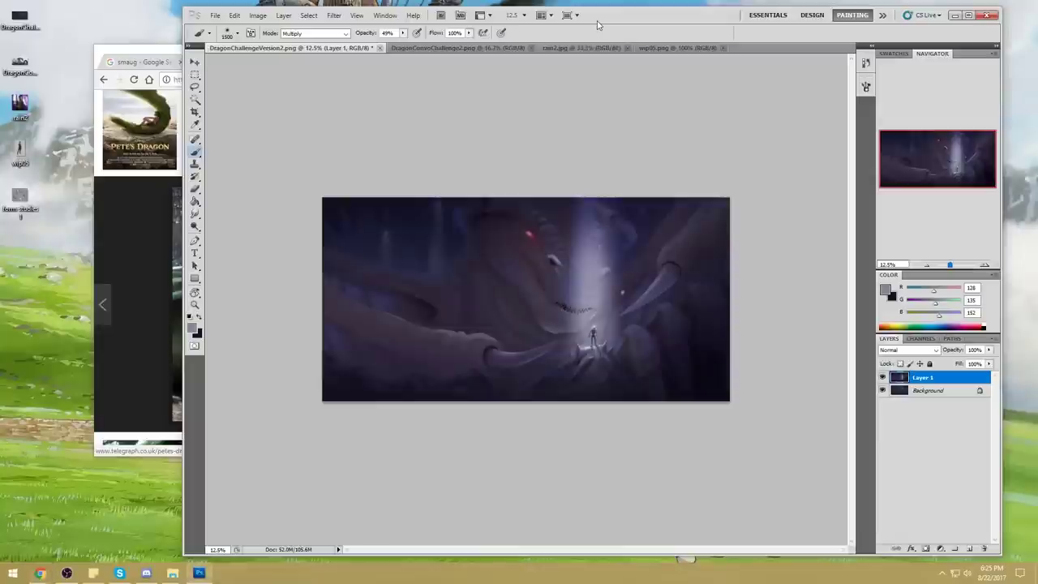
- Review the Pete's Dragon, Smaug and Merlin character portrait references in Chrome, and return to the painting in Photoshop
left_click(156, 54)
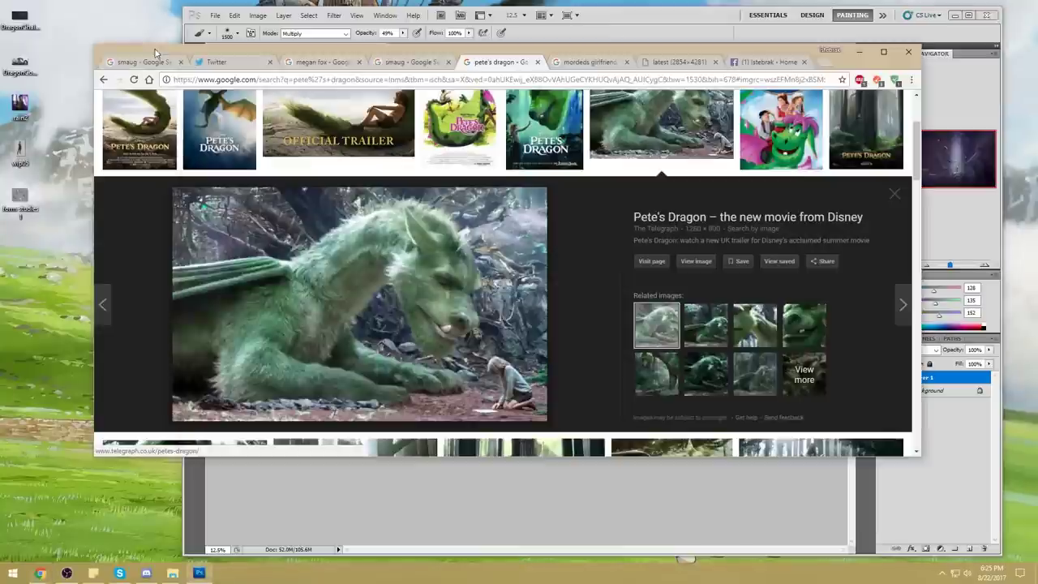
left_click(401, 62)
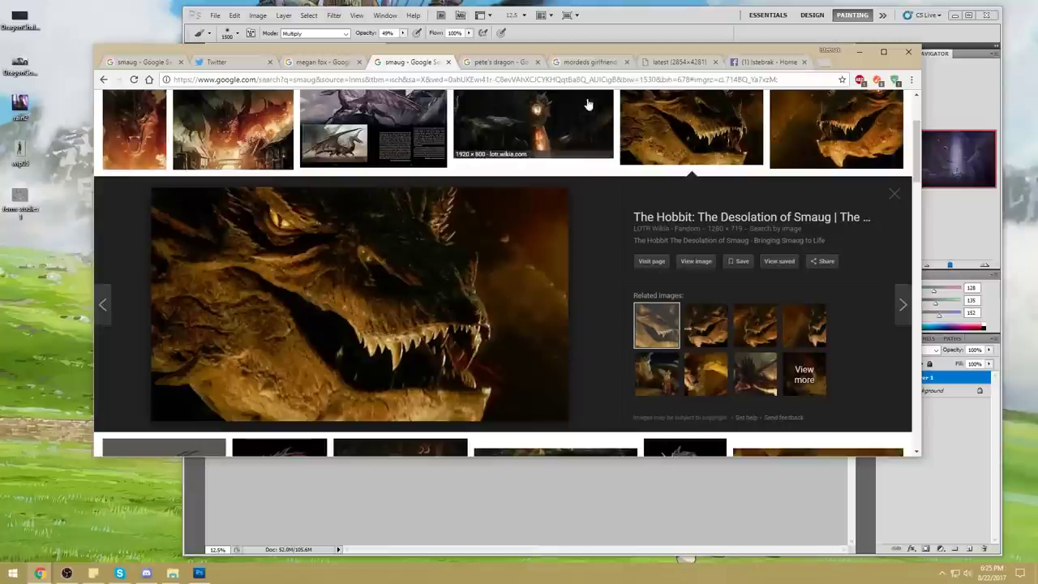
left_click(589, 63)
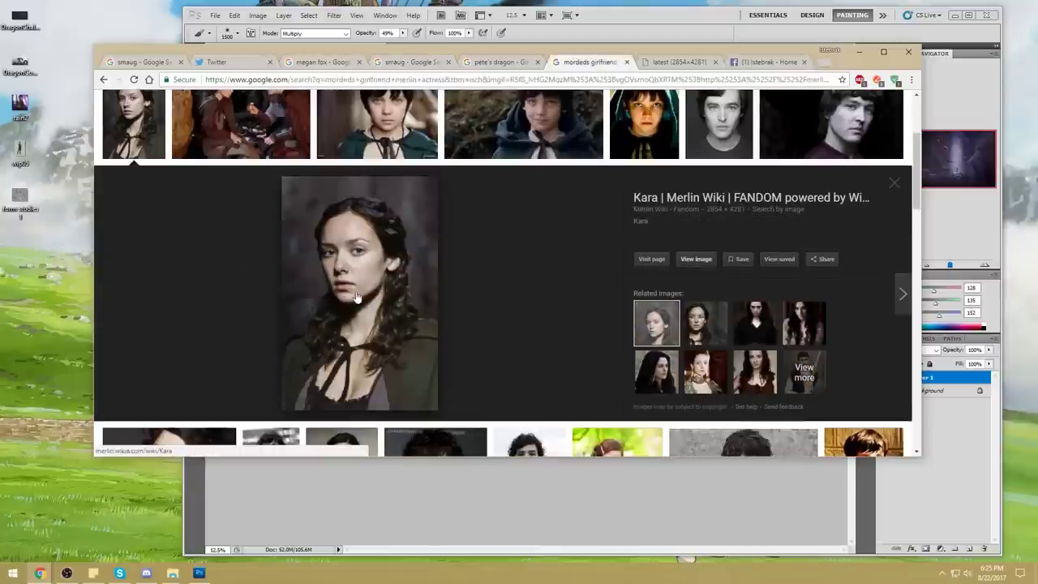
left_click(491, 62)
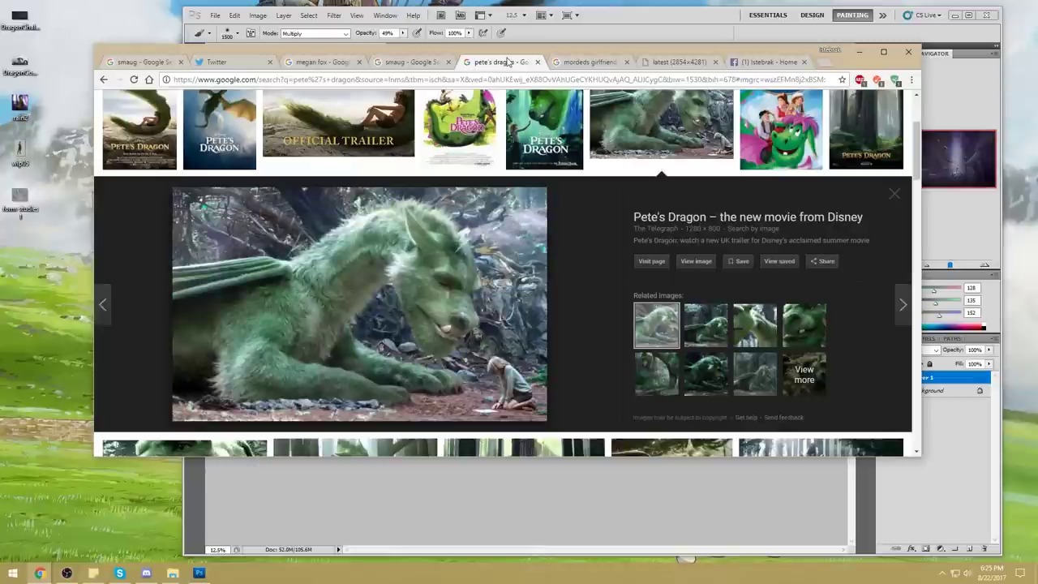
left_click(412, 62)
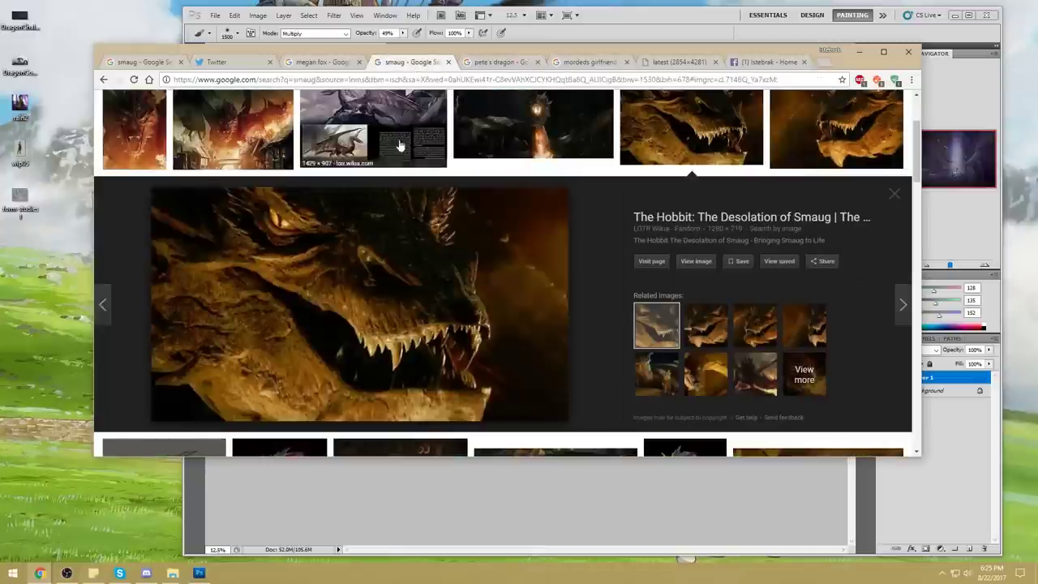
left_click(605, 28)
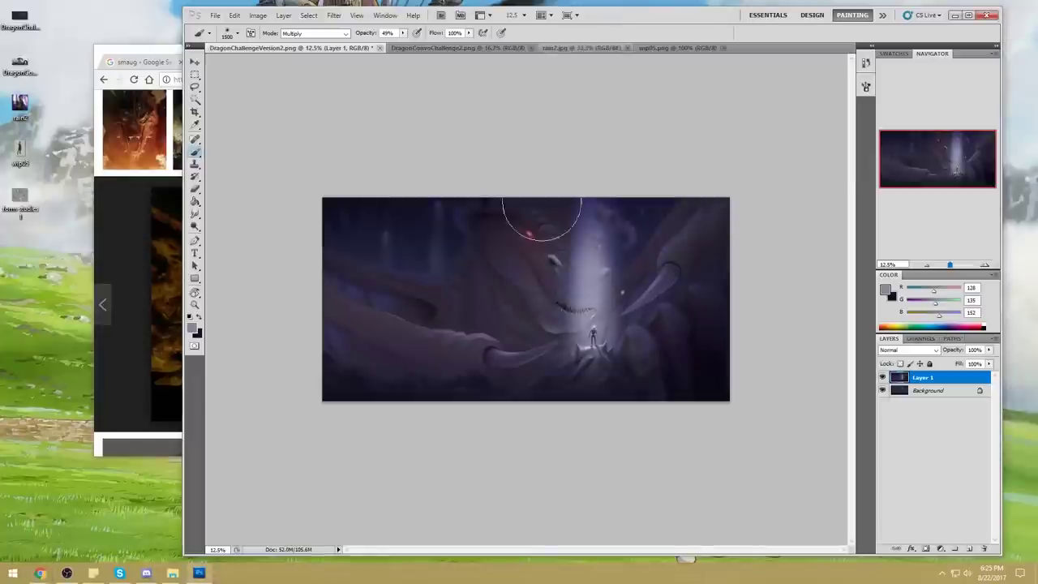
- Toggle Layer 1's visibility to compare the repainted dragon scene with the original painting
left_click(882, 377)
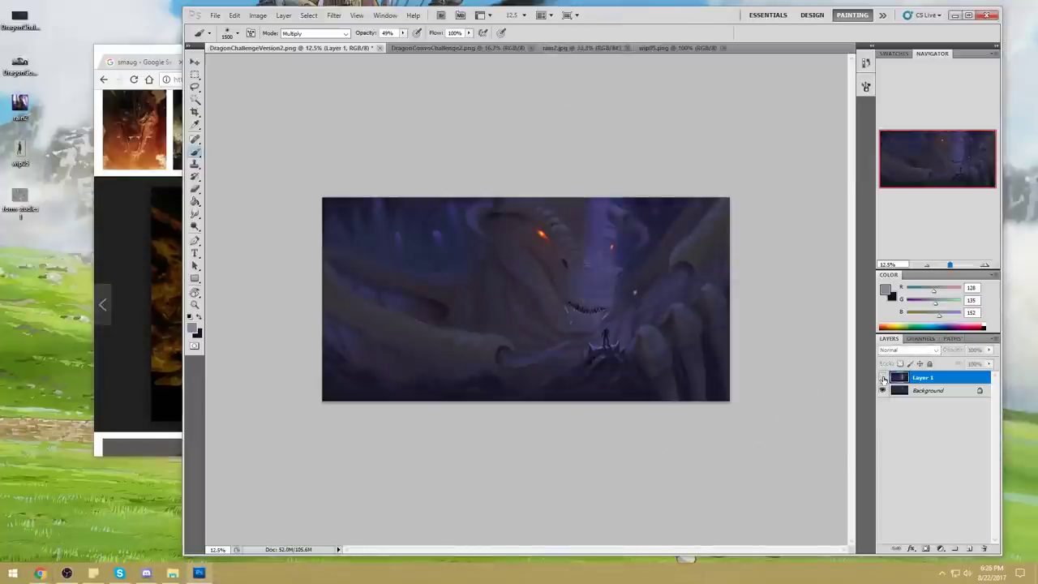
left_click(882, 377)
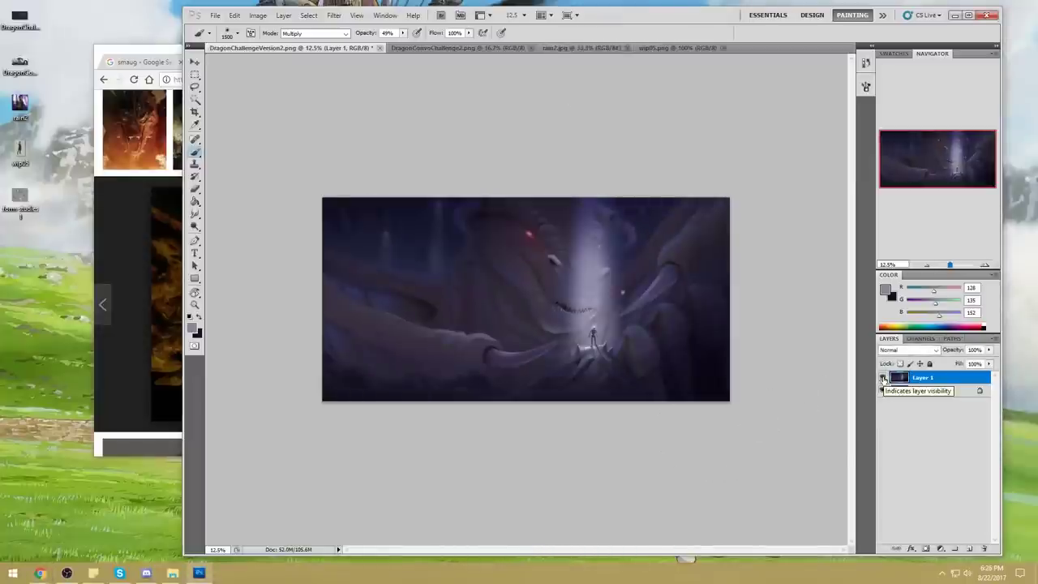
left_click(882, 377)
left_click(882, 378)
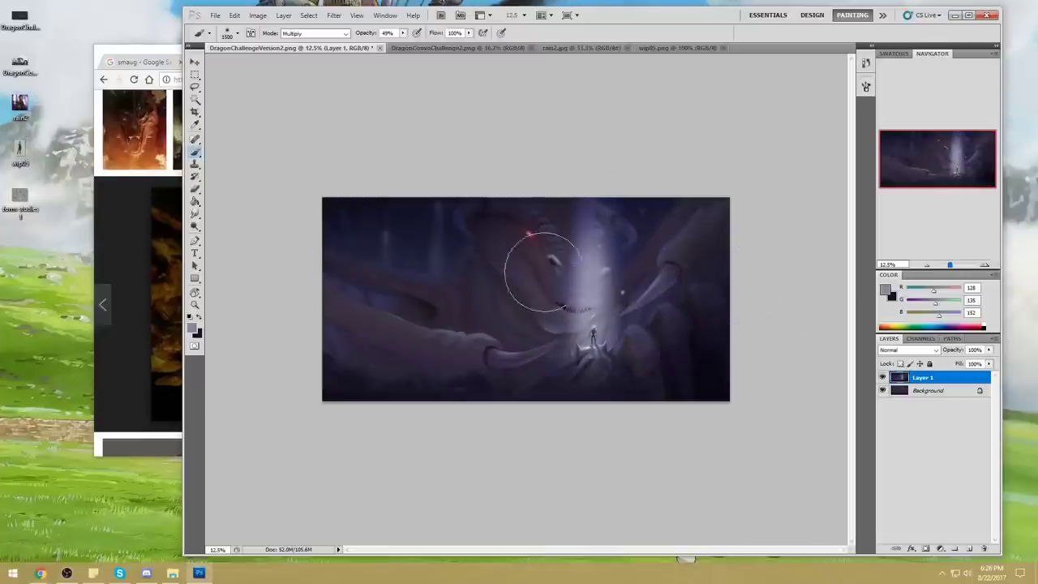
- Try copying the figure and lower foreground onto a new layer and widening it with Free Transform, and undo the transform
key("l")
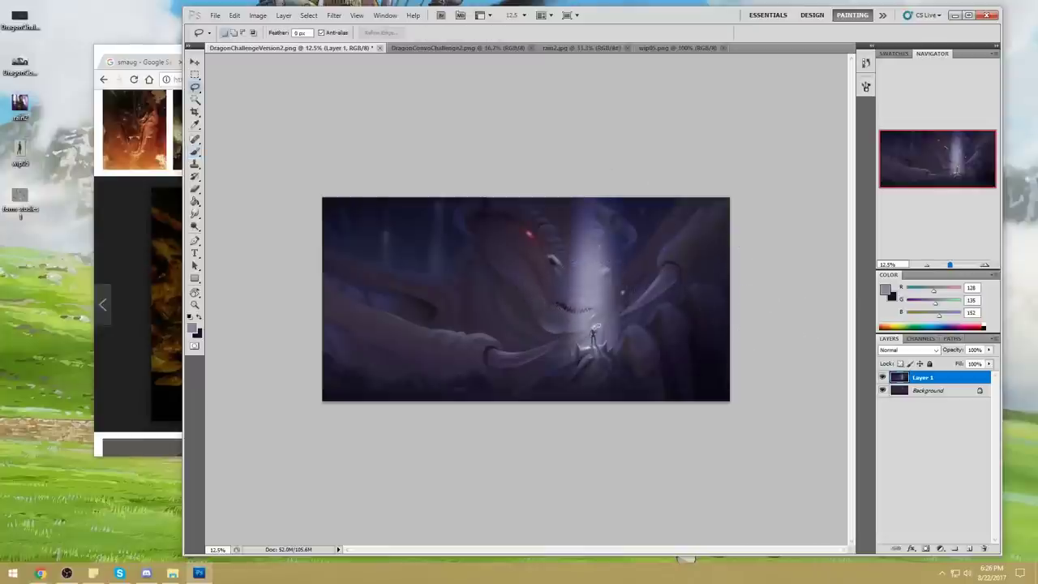
mouse_move(592, 321)
left_mouse_down()
mouse_move(535, 373)
mouse_move(704, 412)
mouse_move(596, 323)
left_mouse_up()
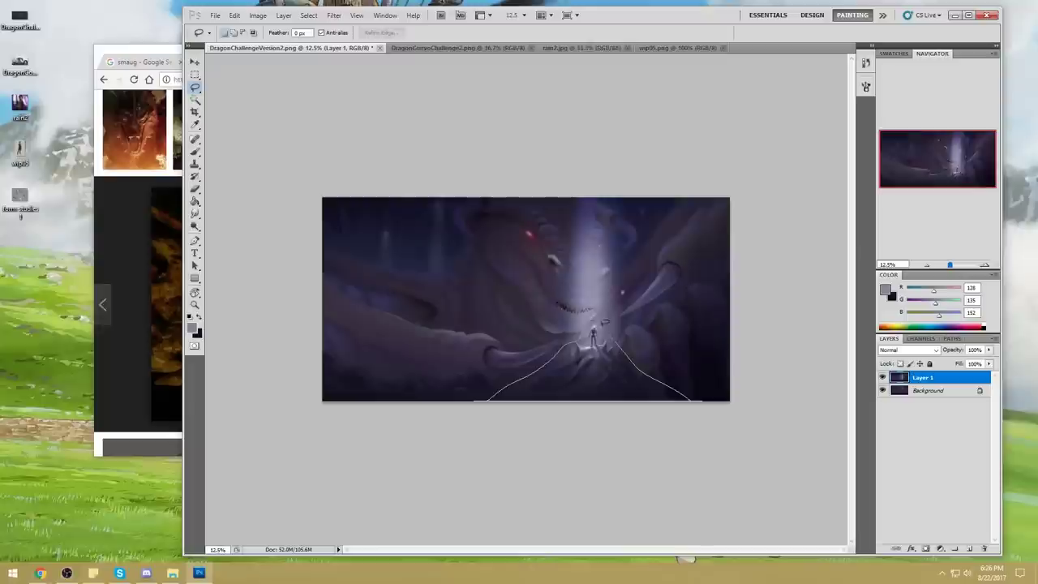
key("ctrl+j")
key("ctrl+t")
left_click_drag(694, 317, 669, 323)
left_click_drag(485, 319, 512, 319)
left_click_drag(484, 401, 411, 417)
left_click_drag(693, 401, 755, 415)
left_click(724, 33)
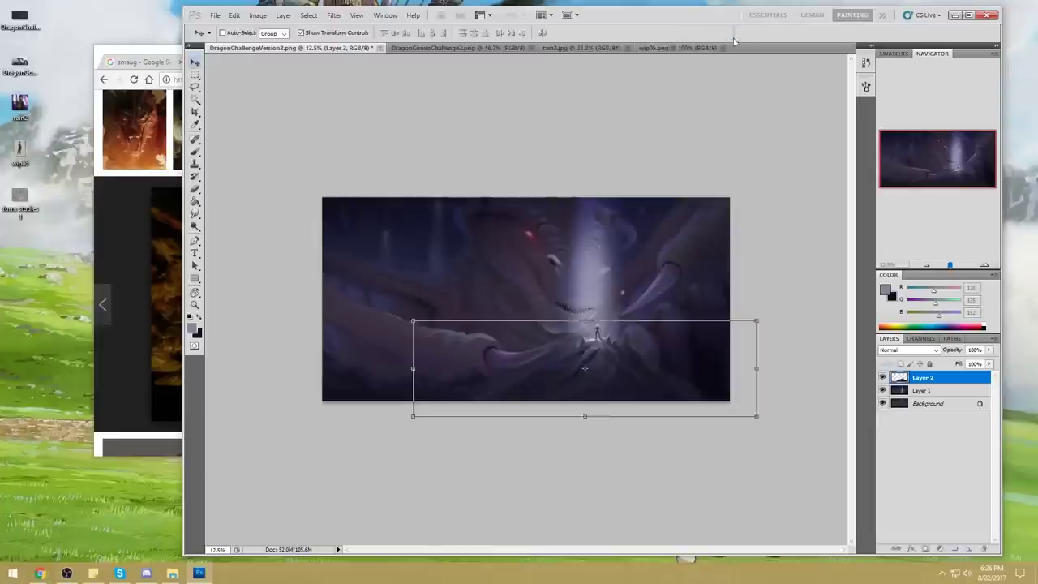
key("b")
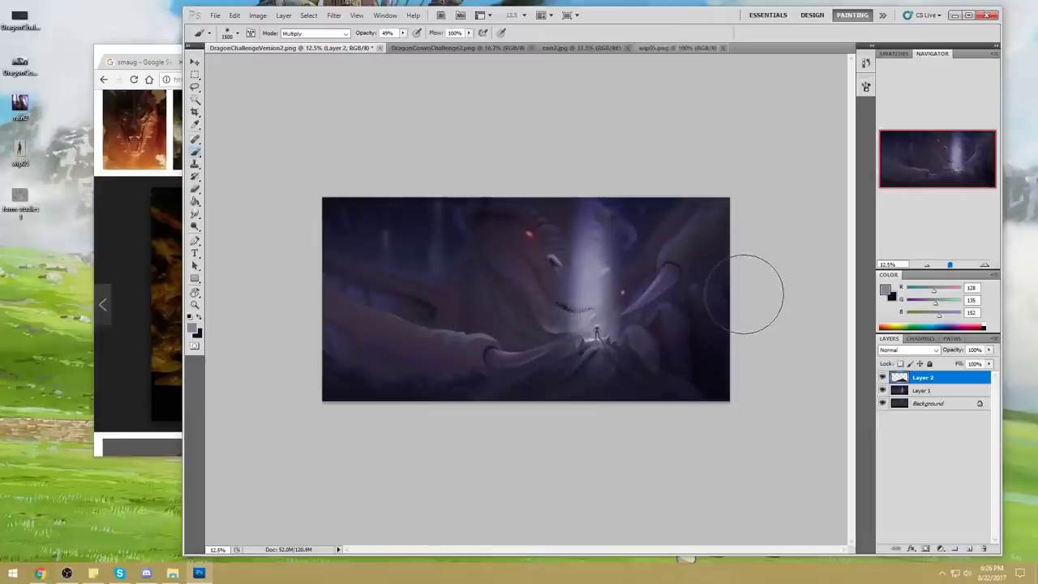
key("ctrl+z")
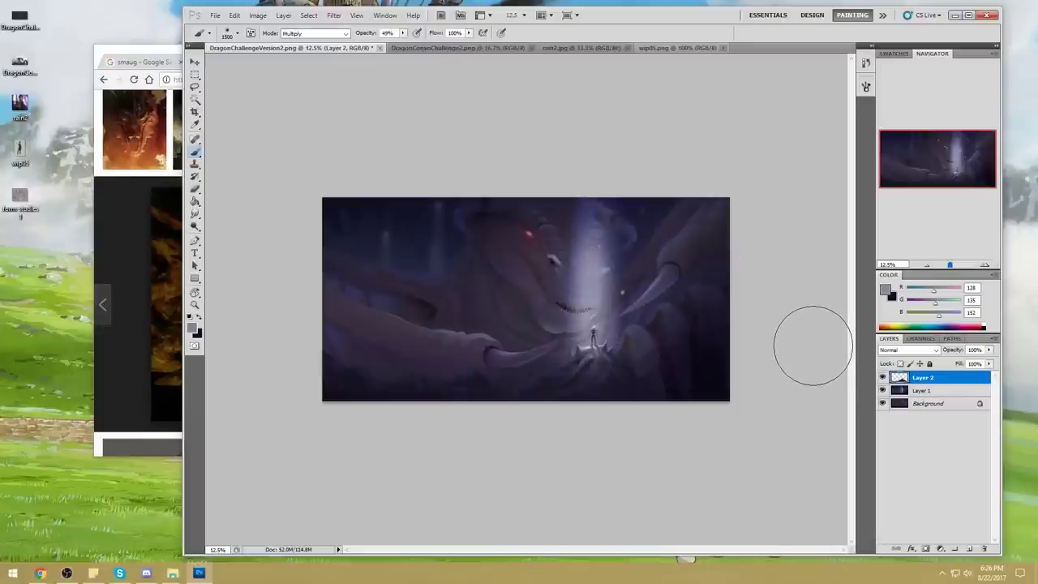
- Flatten the image, save the changes to DragonChallengeVersion2.png and close the document
right_click(939, 379)
left_click(977, 373)
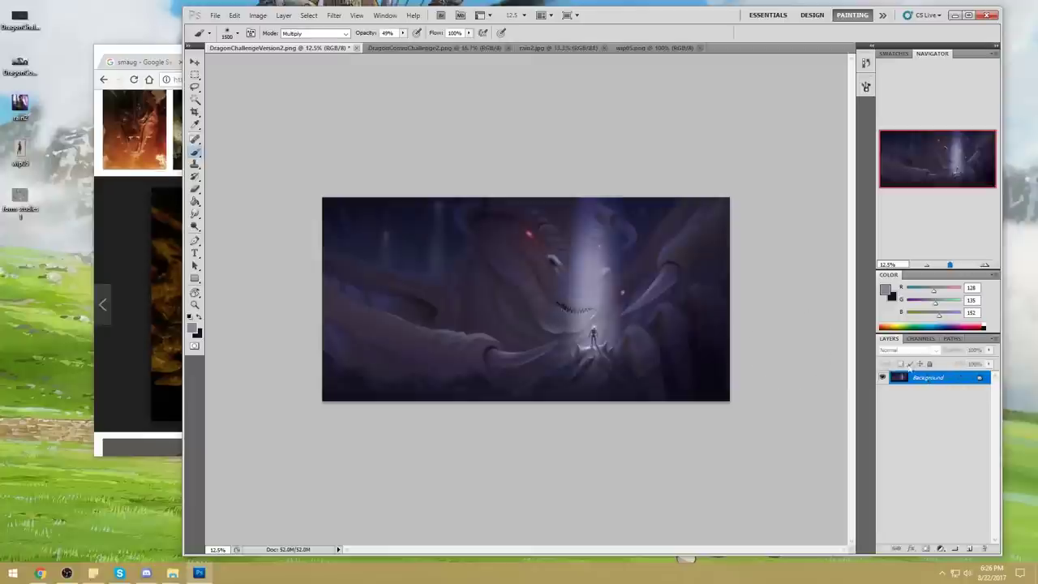
left_click(357, 49)
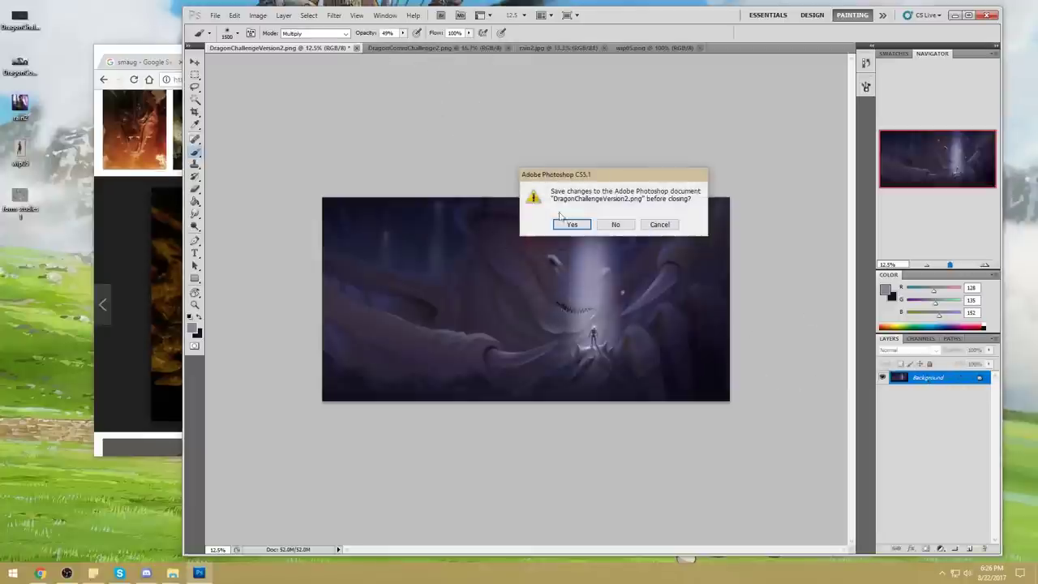
left_click(582, 225)
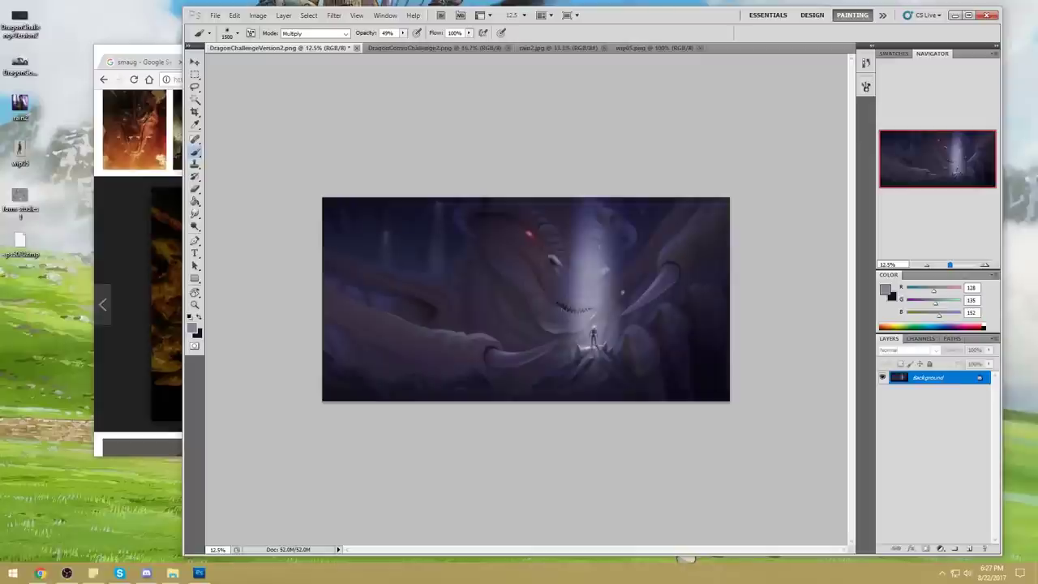
key("ctrl+w")
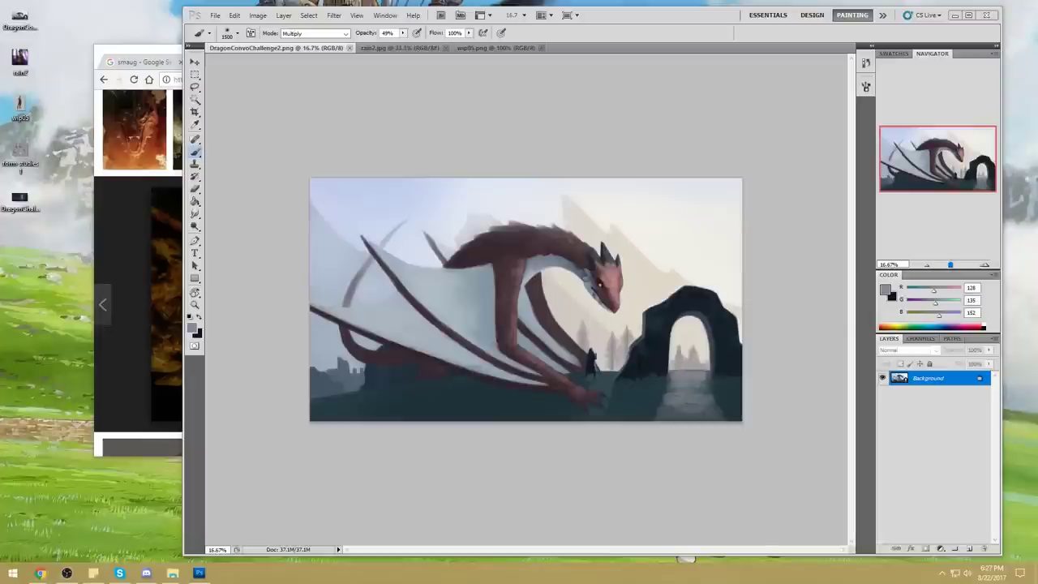
- Switch to Chrome, search Google Images for "gollum" and preview the wide-eyed close-up of his face
left_click(125, 48)
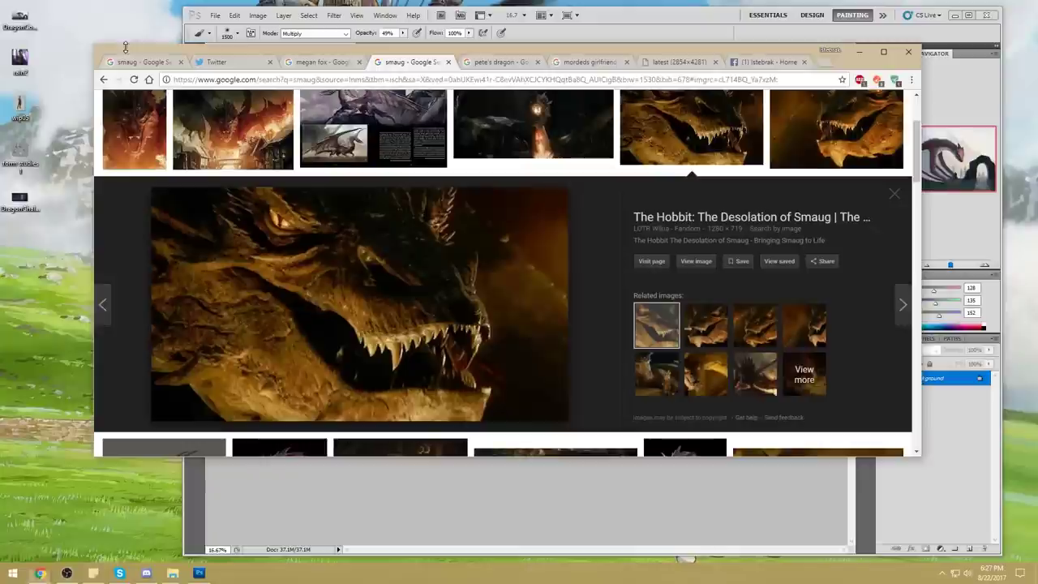
left_click(214, 79)
type("gollum")
key("Return")
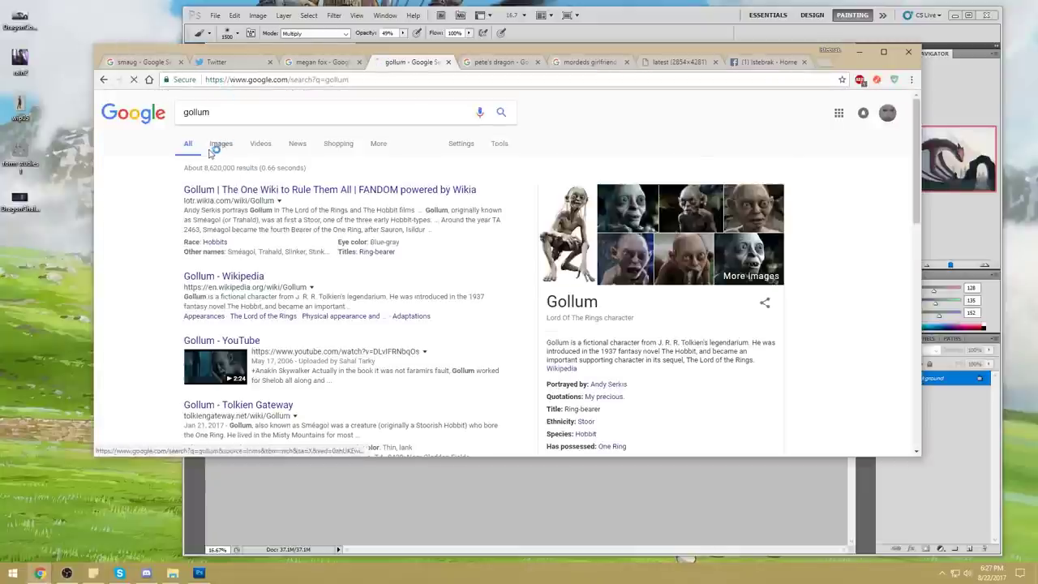
left_click(213, 148)
left_click(289, 248)
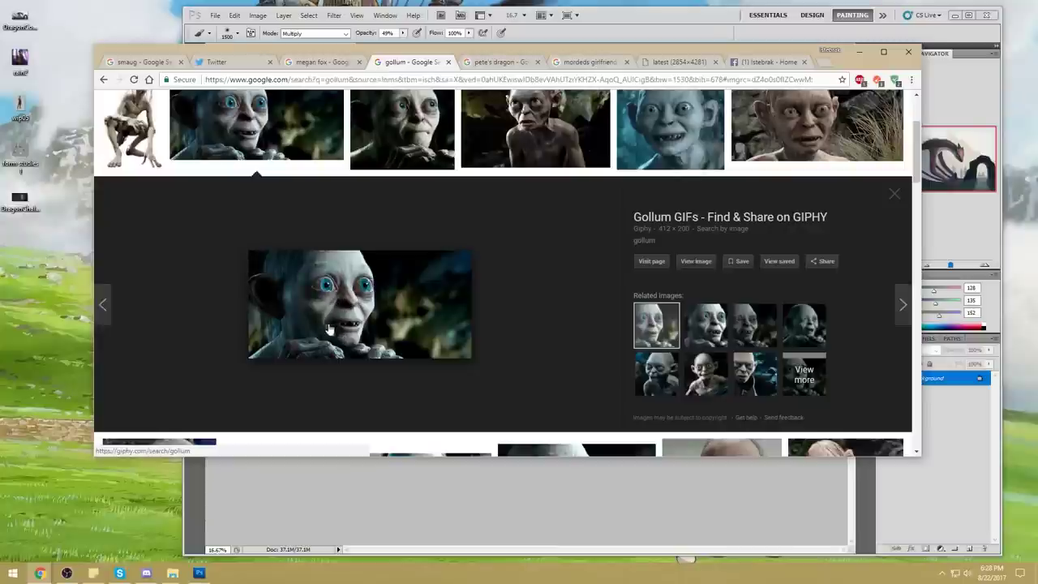
- Browse the Gollum image results and preview other shots of his face and upper body
scroll(521, 254, "down", 2)
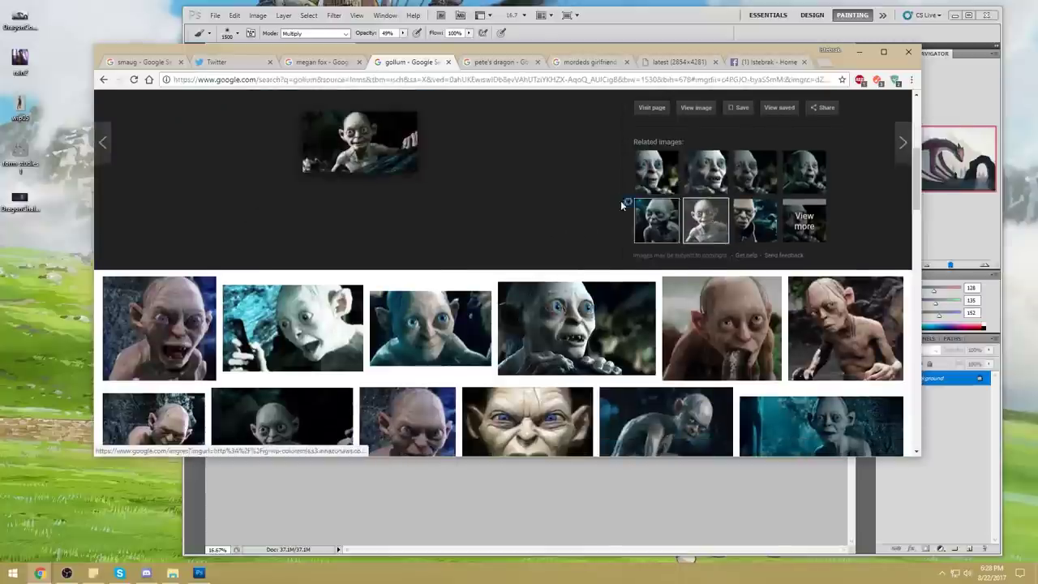
left_click(696, 216)
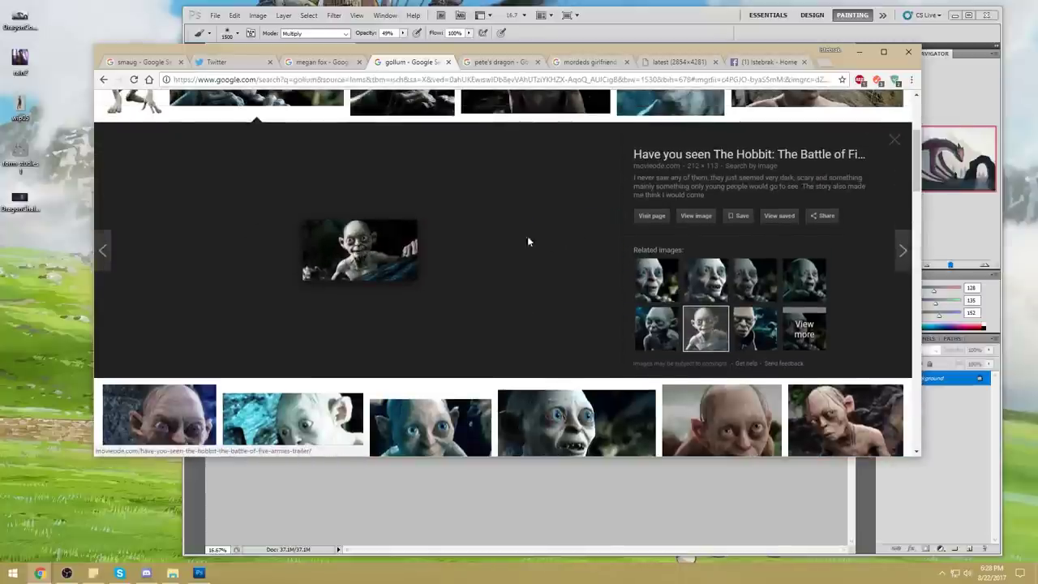
scroll(548, 240, "down", 1)
left_click(446, 330)
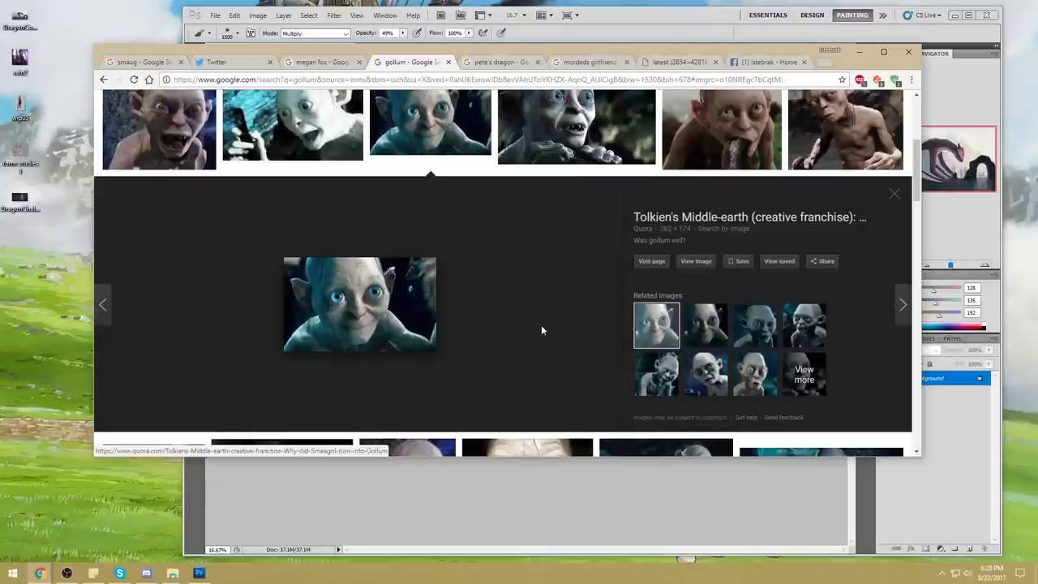
left_click(784, 331)
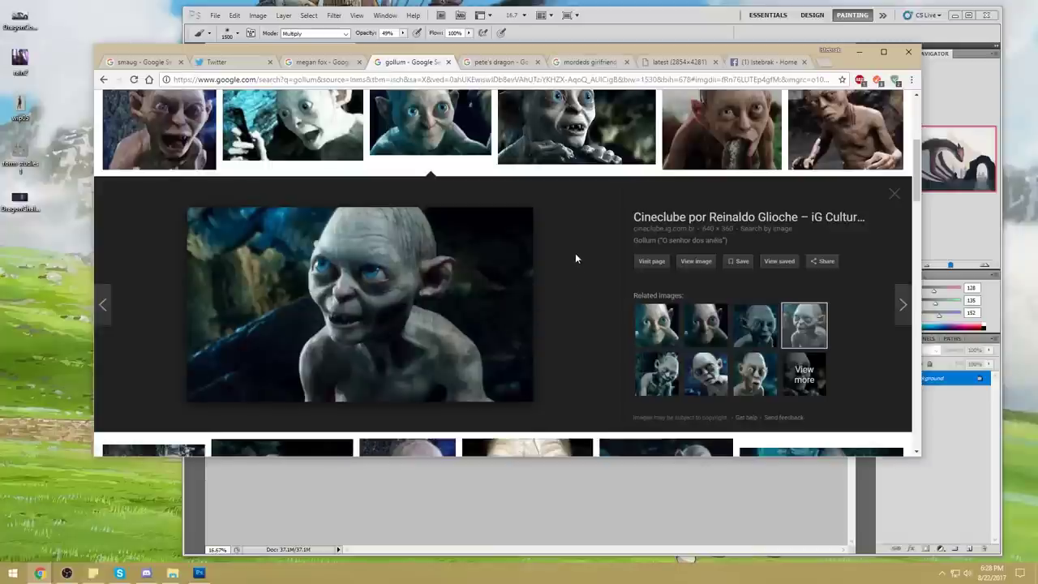
scroll(574, 258, "down", 3)
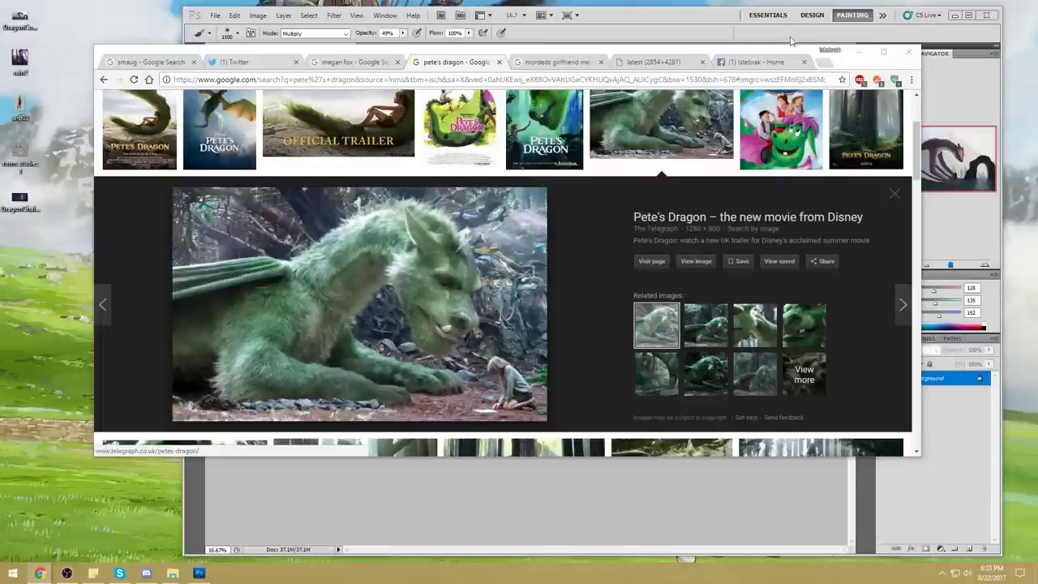
- Return to Photoshop and cover the red dragon painting with a new layer filled with off-white sampled from its sky
left_click(685, 25)
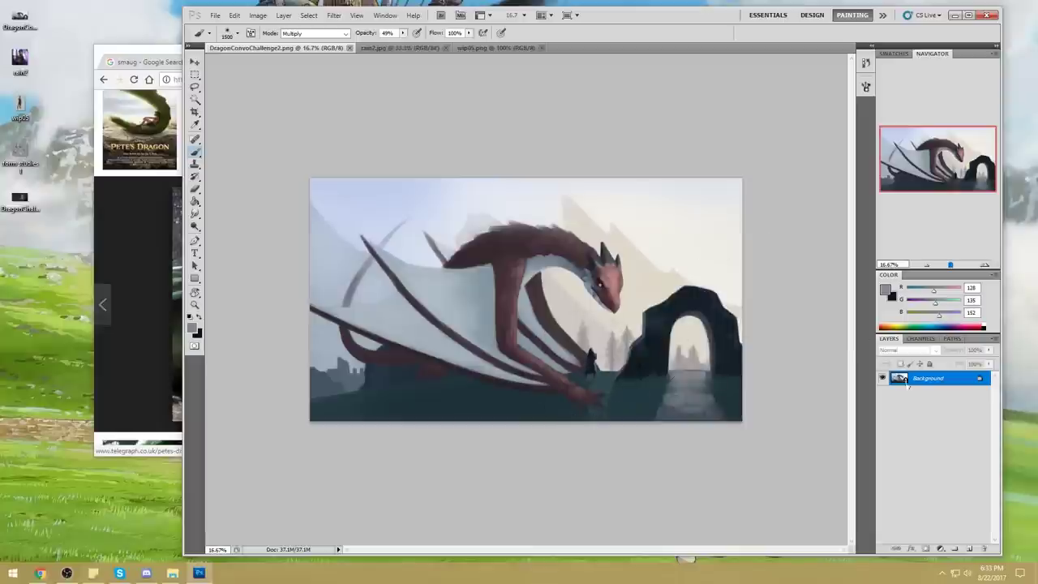
key("g")
left_click(638, 241, "alt")
left_click(646, 271)
key("ctrl+z")
left_click(969, 549)
left_click(598, 251)
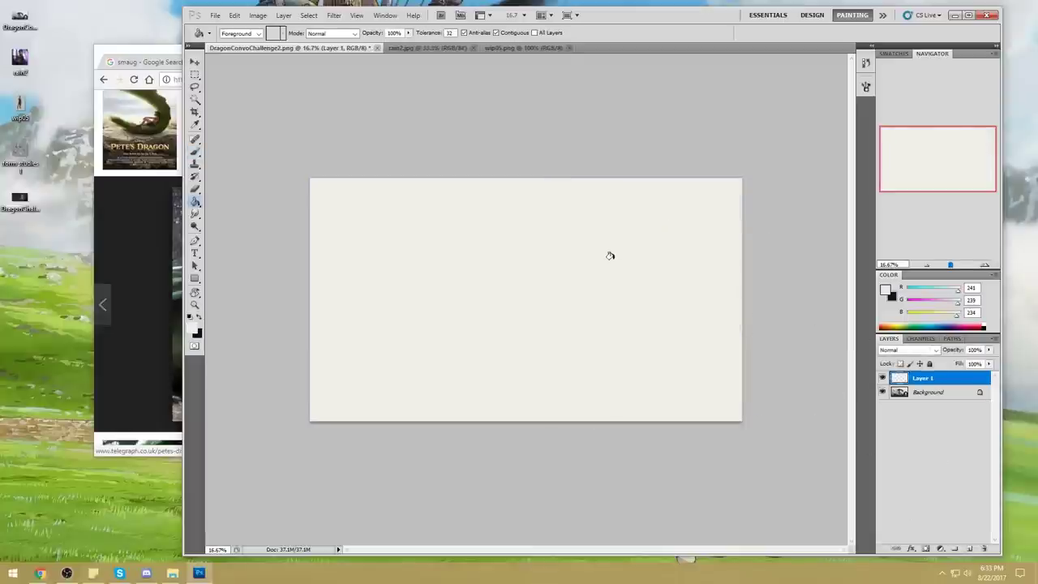
- Desaturate and darken the off-white layer to a light grey with Hue/Saturation
key("m")
right_click(621, 262)
key("Escape")
key("ctrl+u")
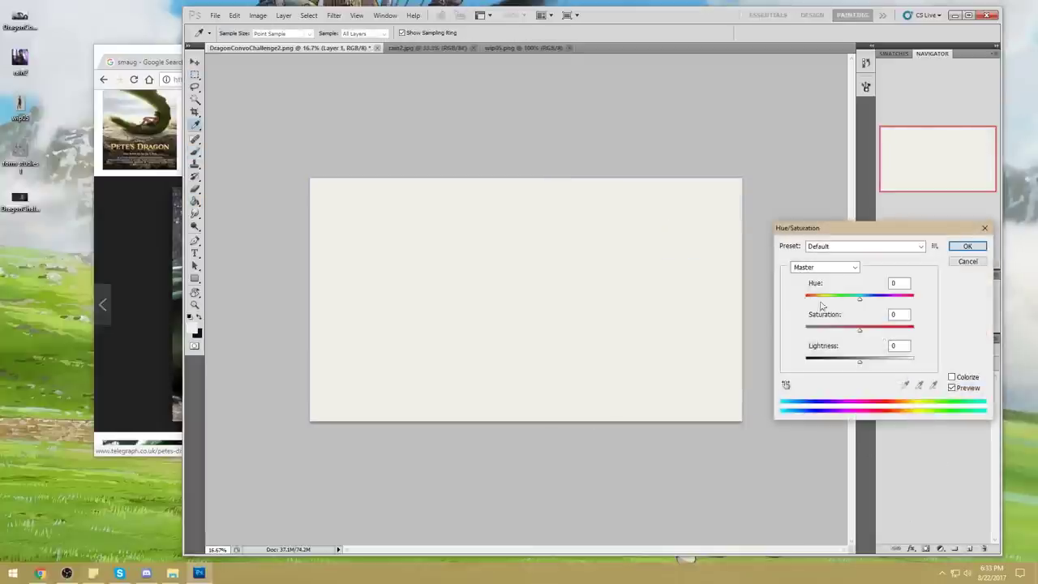
left_click_drag(859, 330, 765, 340)
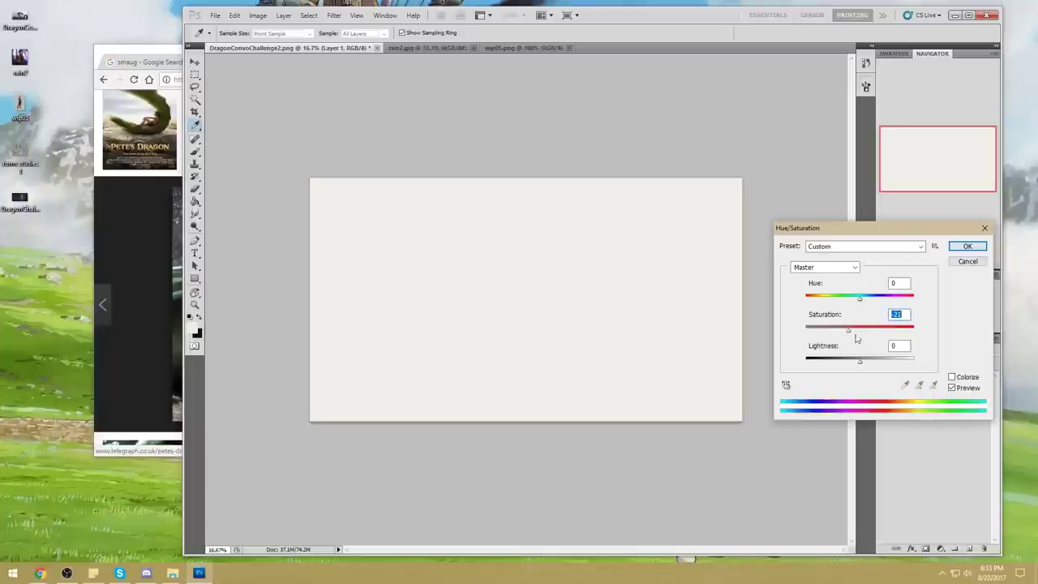
left_click_drag(858, 366, 850, 364)
left_click(967, 246)
- Choose a round brush preset and toggle Layer 1's visibility to check the dragon painting beneath it
key("b")
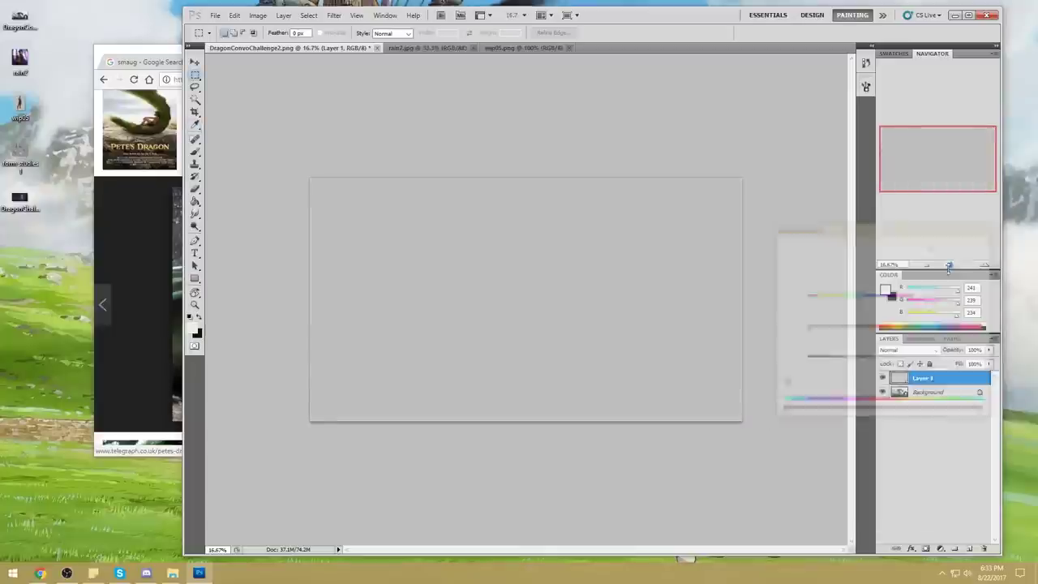
right_click(680, 286)
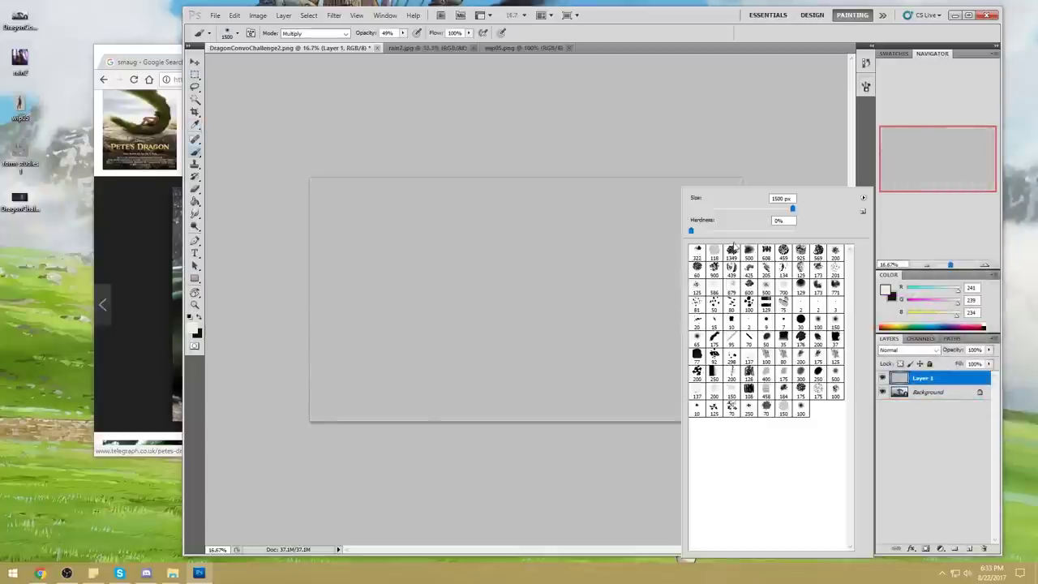
left_click(766, 321)
left_click(780, 159)
left_click(882, 378)
left_click(882, 378)
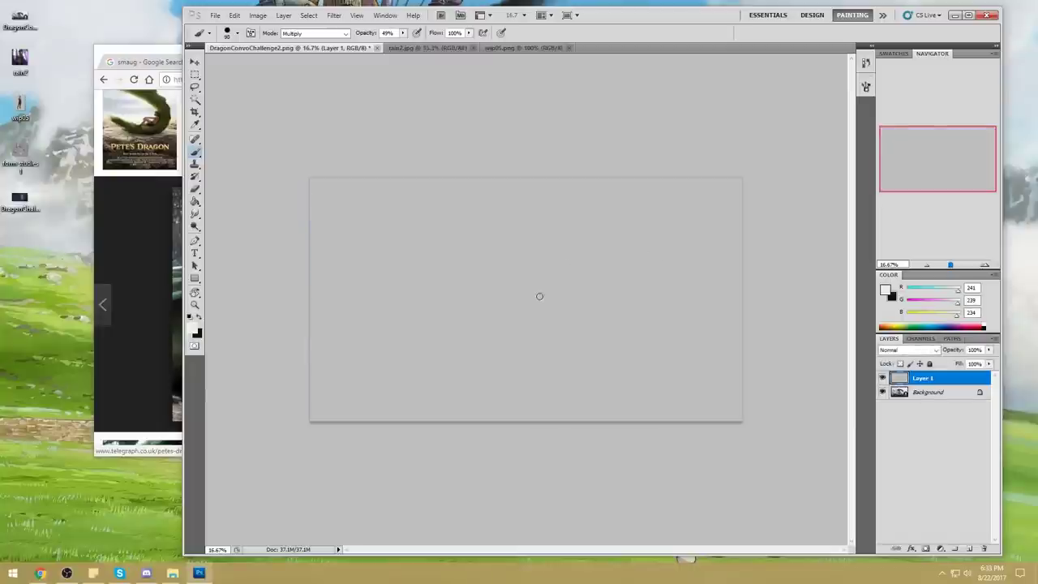
- Pick a smaller brush preset, set the foreground colour to black and sketch a gently rising ground line across the lower canvas
right_click(552, 209)
left_click(569, 407)
left_click(885, 291)
left_click(889, 293)
left_click(949, 117)
key("b")
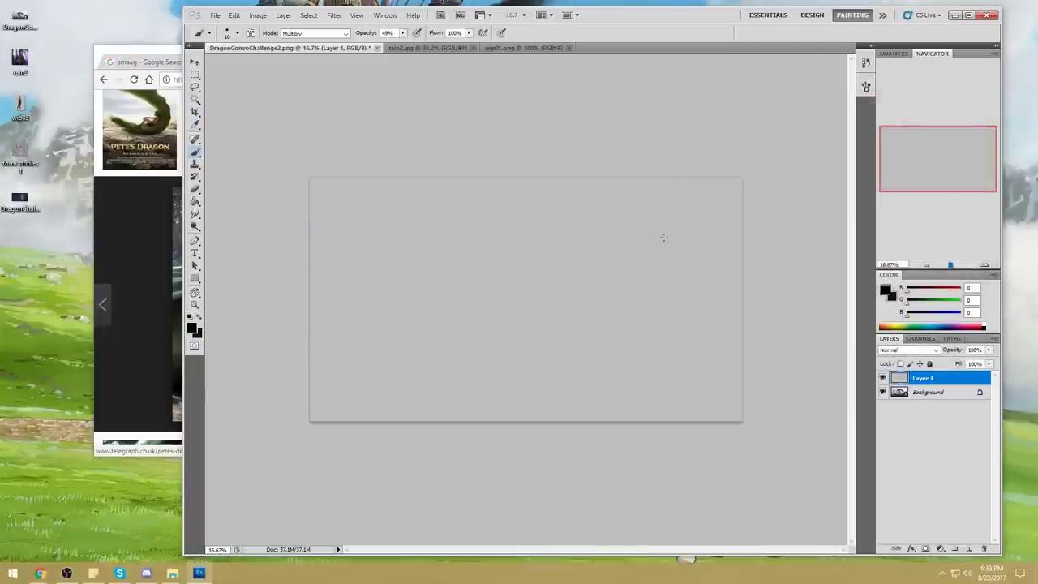
left_click_drag(338, 420, 743, 395)
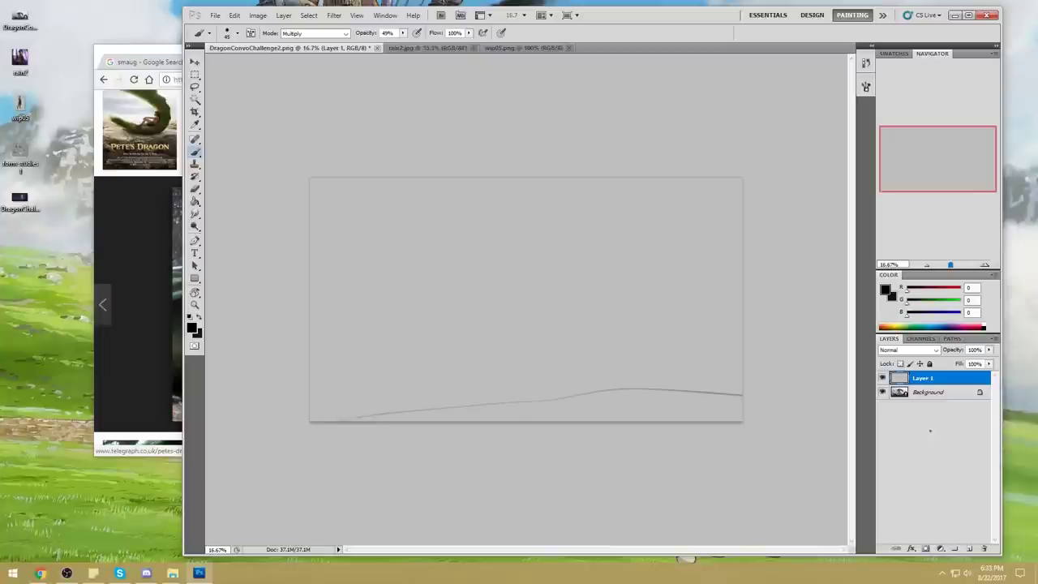
- Sketch two long converging legs on the ground line with a round head on top, undoing the unwanted head strokes
mouse_move(566, 318)
left_mouse_down()
mouse_move(539, 399)
mouse_move(589, 391)
mouse_move(571, 396)
mouse_move(566, 313)
left_mouse_up()
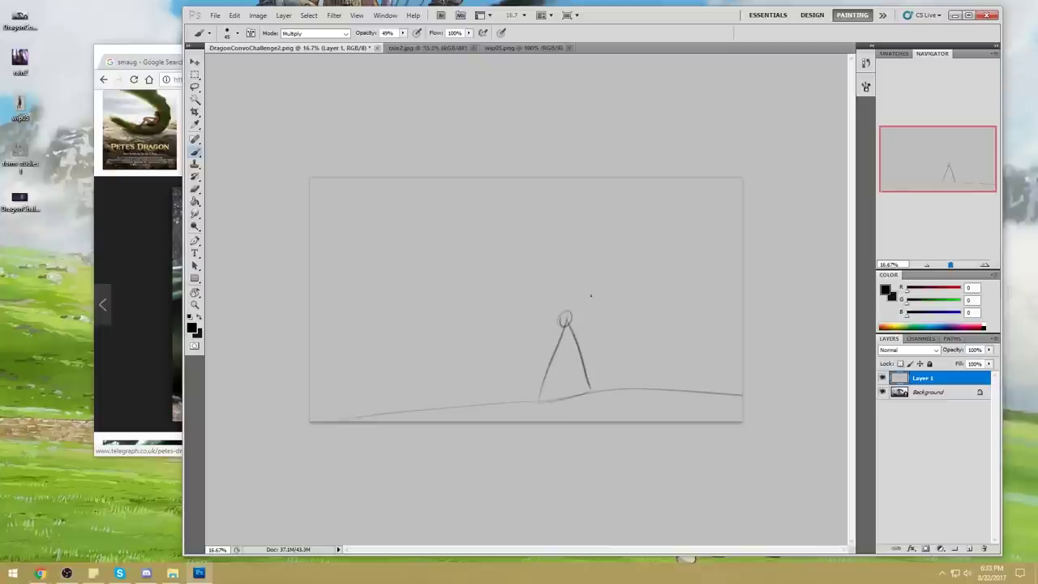
key("ctrl+z")
key("ctrl+z")
key("ctrl+z")
key("ctrl+z")
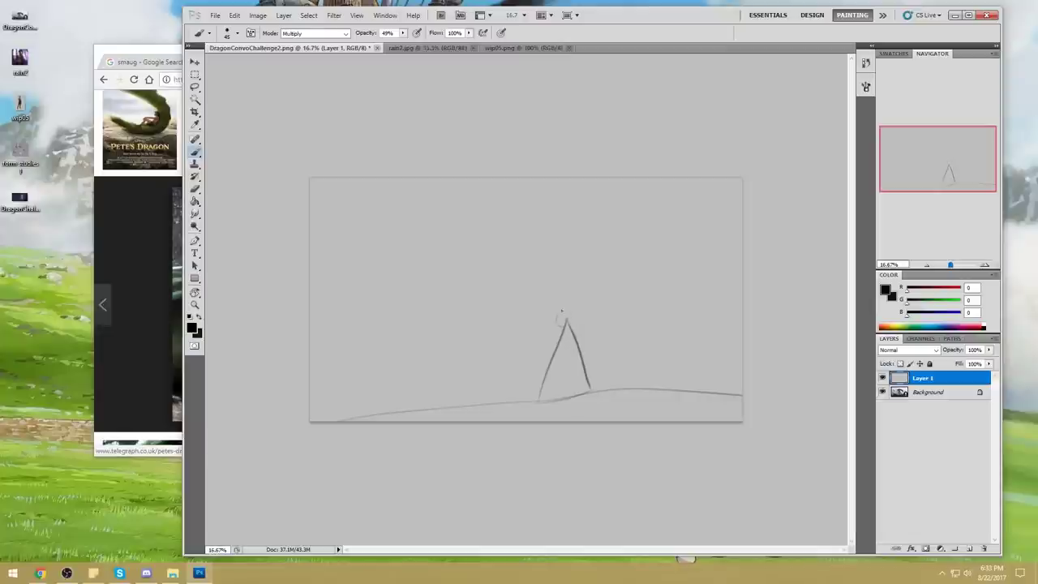
key("ctrl+z")
- Build up the standing figure with a rounded head, a triangular torso, inner leg lines and two hanging arms
mouse_move(567, 311)
left_mouse_down()
mouse_move(537, 325)
mouse_move(557, 346)
mouse_move(582, 327)
mouse_move(535, 327)
mouse_move(567, 350)
mouse_move(536, 404)
left_mouse_up()
key("ctrl+z")
key("ctrl+alt+z")
key("ctrl+alt+z")
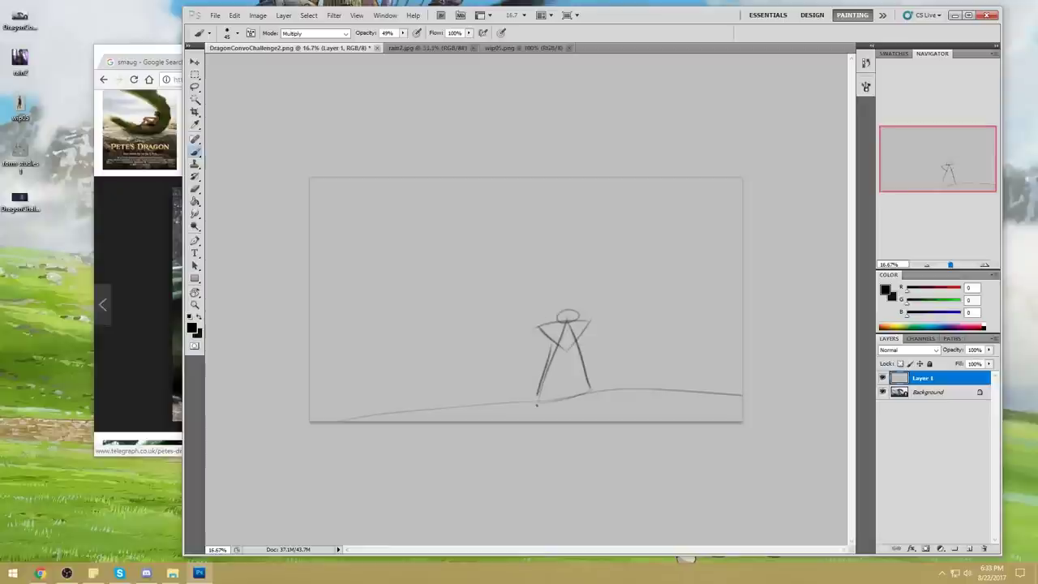
left_click_drag(566, 372, 590, 385)
mouse_move(558, 321)
left_mouse_down()
mouse_move(576, 307)
mouse_move(529, 365)
left_mouse_up()
left_click_drag(587, 327, 594, 358)
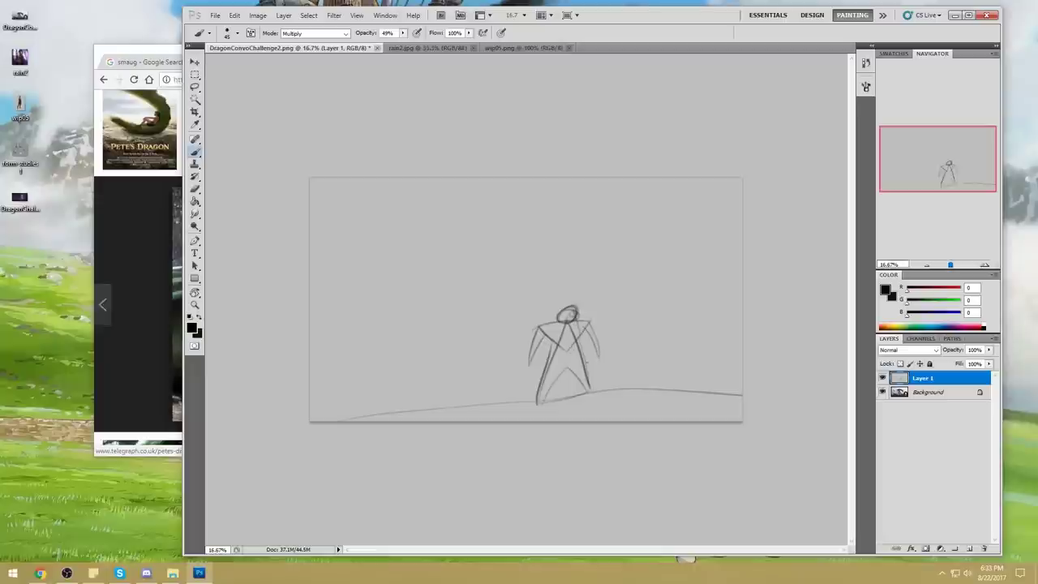
- Select the standing figure with a loose freehand lasso and copy it to a new layer
key("ctrl+t")
key("Escape")
key("l")
mouse_move(609, 285)
left_mouse_down()
mouse_move(505, 366)
mouse_move(608, 343)
mouse_move(628, 285)
left_mouse_up()
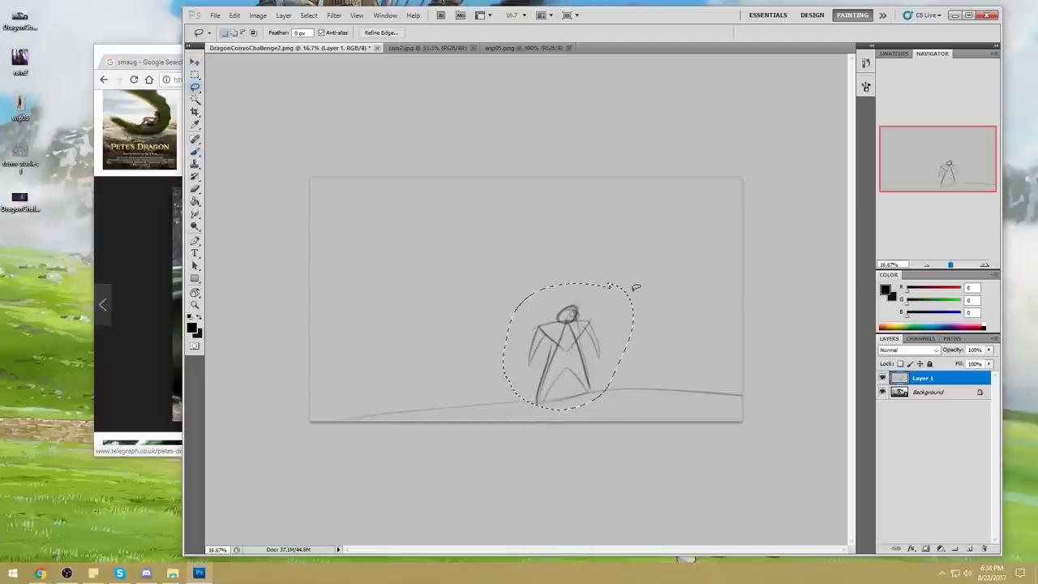
mouse_move(599, 224)
left_mouse_down()
mouse_move(538, 397)
mouse_move(642, 282)
left_mouse_up()
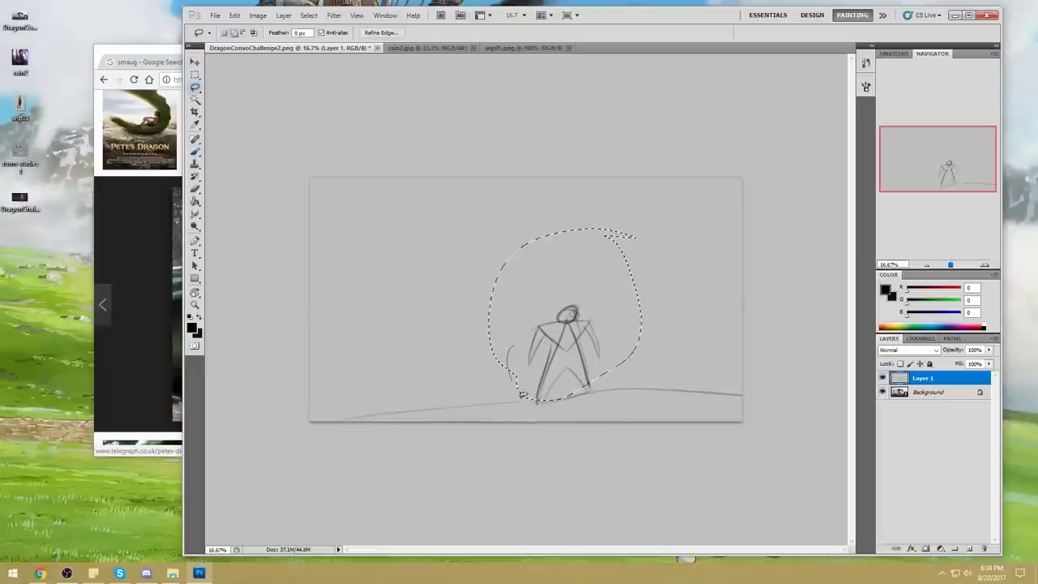
key("ctrl+j")
- Scale the copied figure down to about half size with Free Transform and stand it on the ground line
key("ctrl+t")
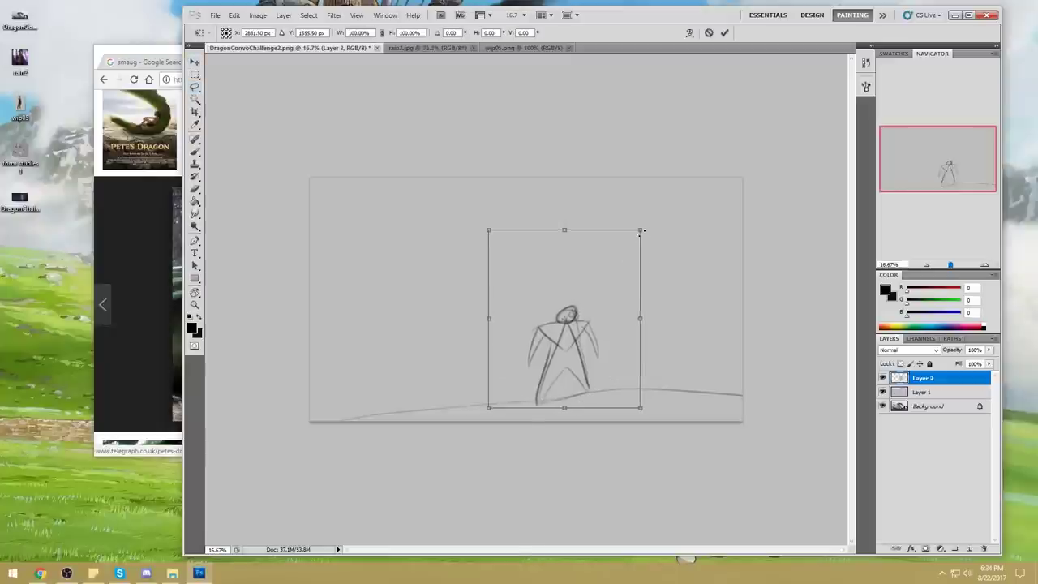
left_click_drag(641, 227, 566, 316)
left_click_drag(531, 346, 570, 341)
left_click(723, 33)
key("b")
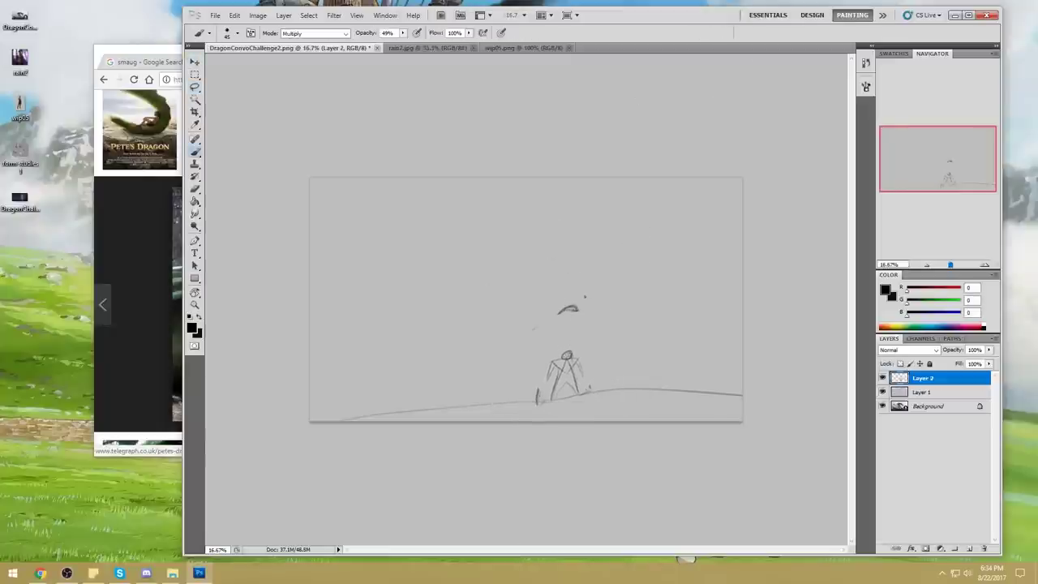
- Rough in the dragon as a large arch over the figure, with an oval at its peak, a sweeping neck and looped wing joints
left_click_drag(359, 418, 702, 388)
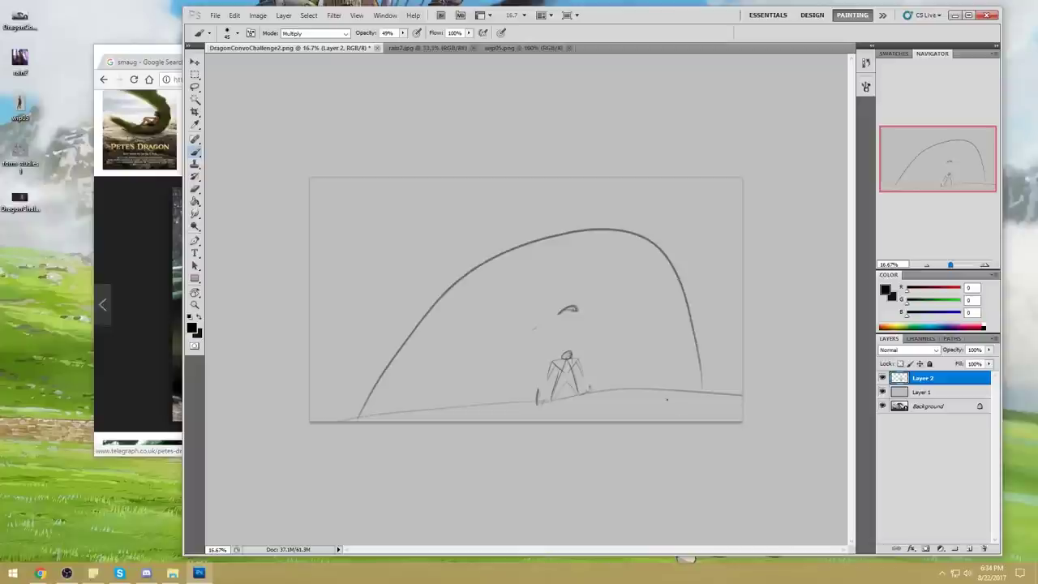
mouse_move(603, 203)
left_mouse_down()
mouse_move(618, 245)
mouse_move(636, 203)
mouse_move(626, 211)
left_mouse_up()
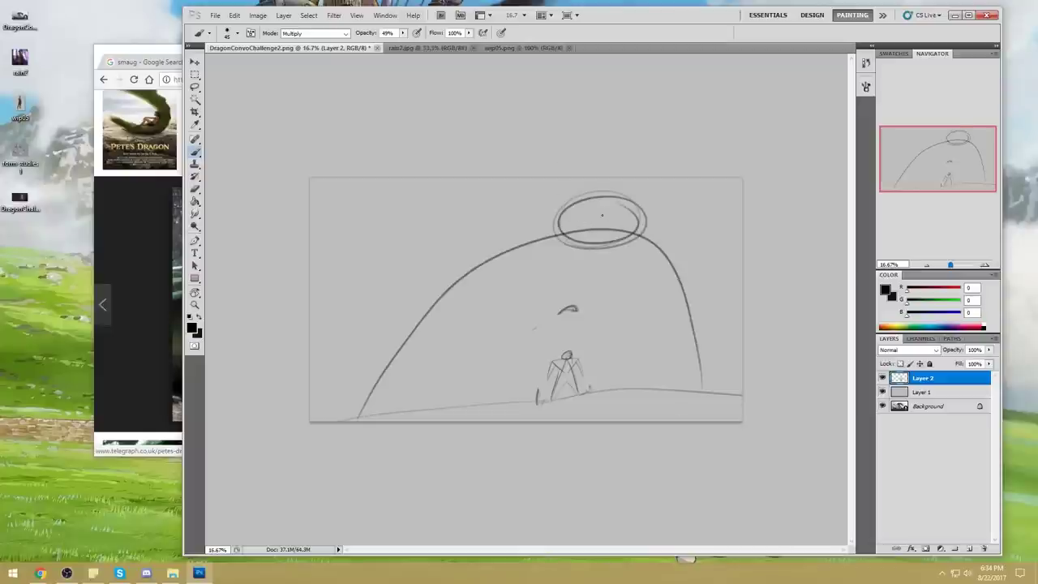
left_click_drag(615, 253, 469, 365)
left_click_drag(560, 237, 437, 350)
left_click_drag(655, 239, 462, 366)
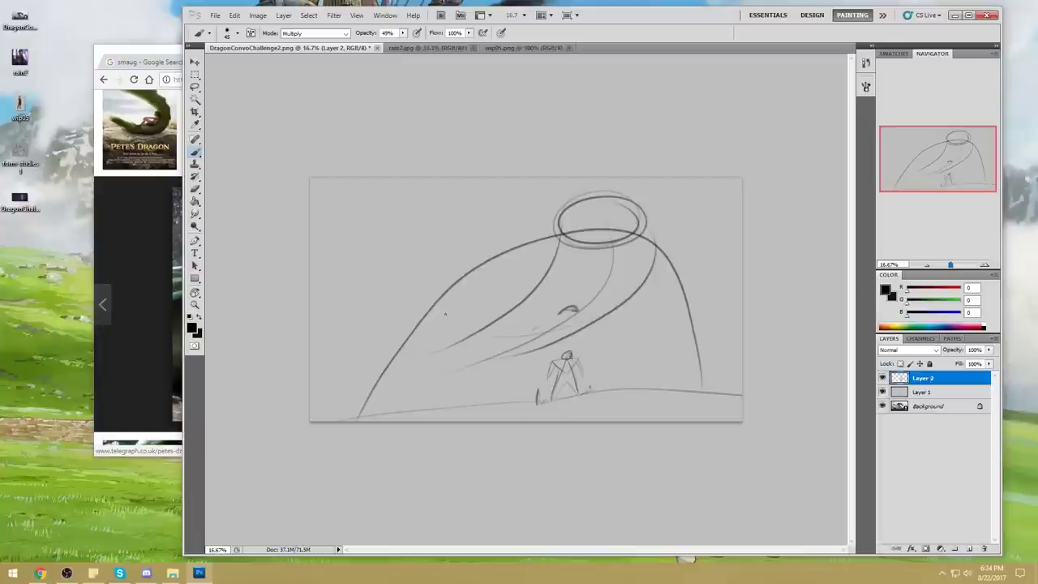
mouse_move(555, 237)
left_mouse_down()
mouse_move(424, 264)
mouse_move(371, 410)
left_mouse_up()
mouse_move(620, 235)
left_mouse_down()
mouse_move(642, 249)
mouse_move(703, 248)
mouse_move(700, 377)
left_mouse_up()
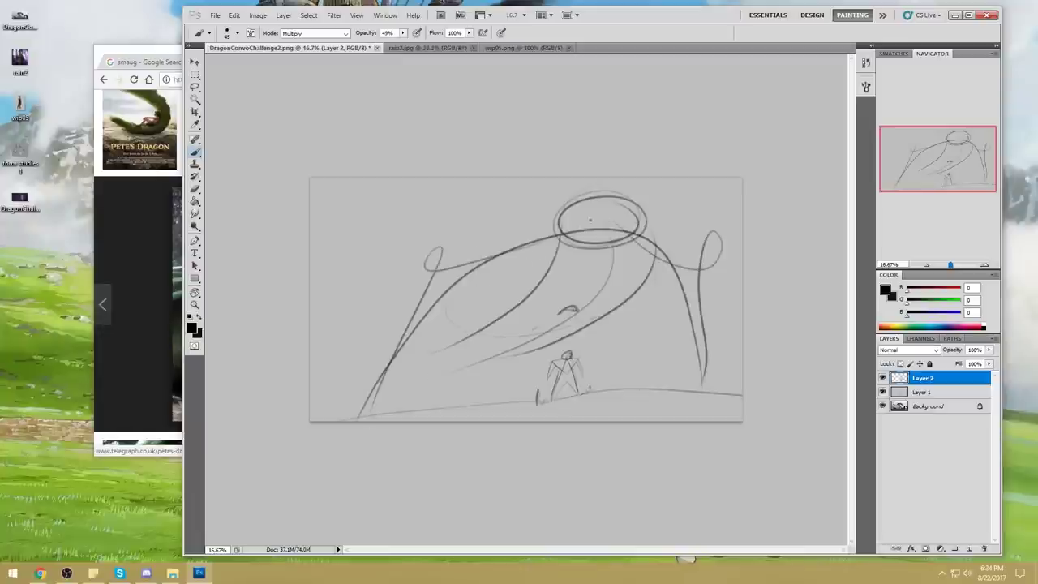
- Sketch light lines from the oval to the canvas edge and across the corners to extend the dragon's wings
left_click_drag(597, 195, 532, 176)
left_click_drag(448, 176, 311, 292)
left_click_drag(312, 369, 333, 462)
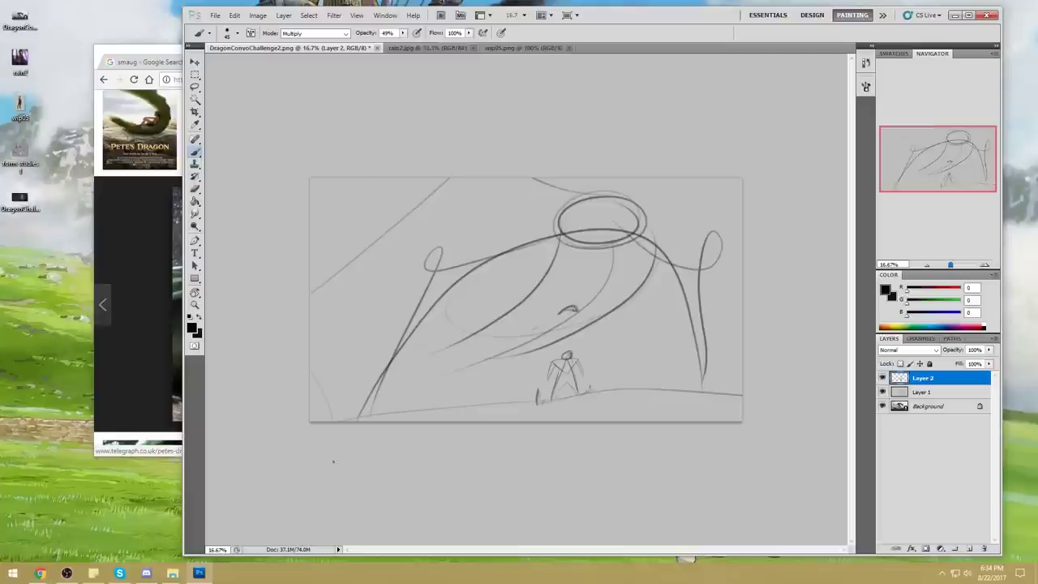
left_click_drag(702, 178, 741, 225)
left_click_drag(741, 391, 723, 422)
left_click_drag(694, 306, 696, 421)
- Sketch the dragon's curving neck and long pointed head with an eye, lowered just above the small figure
left_click_drag(588, 302, 413, 385)
mouse_move(565, 247)
left_mouse_down()
mouse_move(576, 271)
mouse_move(571, 233)
left_mouse_up()
key("ctrl+z")
mouse_move(621, 190)
left_mouse_down()
mouse_move(598, 310)
mouse_move(578, 288)
mouse_move(513, 340)
left_mouse_up()
left_click_drag(498, 358, 618, 314)
mouse_move(633, 269)
left_mouse_down()
mouse_move(602, 319)
mouse_move(547, 337)
left_mouse_up()
left_click_drag(507, 362, 616, 314)
left_click_drag(494, 376, 504, 364)
mouse_move(591, 301)
left_mouse_down()
mouse_move(574, 319)
mouse_move(598, 304)
left_mouse_up()
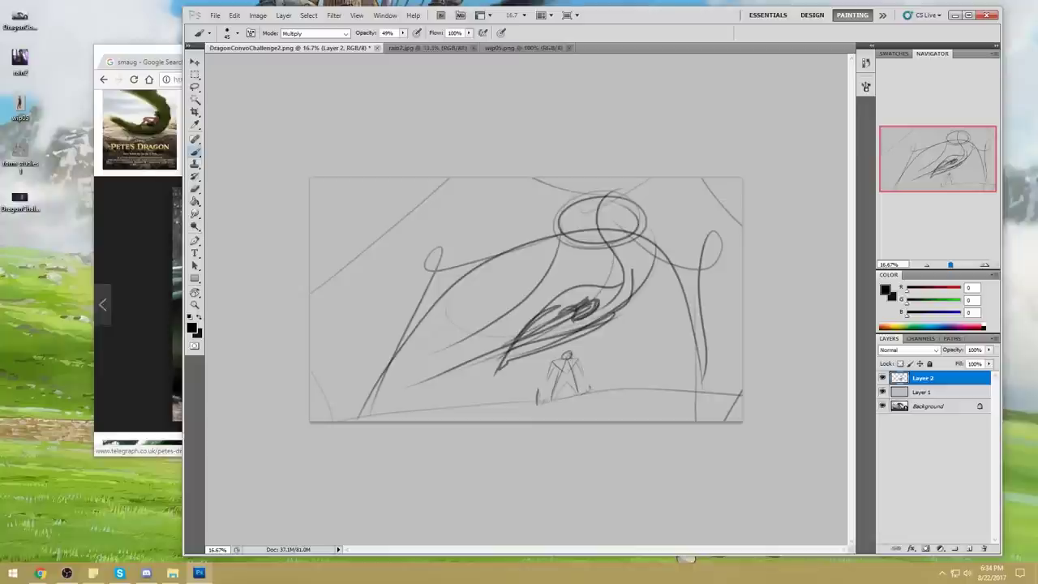
- Darken the dragon's jaw and eye and rough in the brow and the tip of the snout
left_click_drag(571, 339, 613, 303)
left_click_drag(605, 318, 614, 306)
left_click_drag(572, 336, 613, 313)
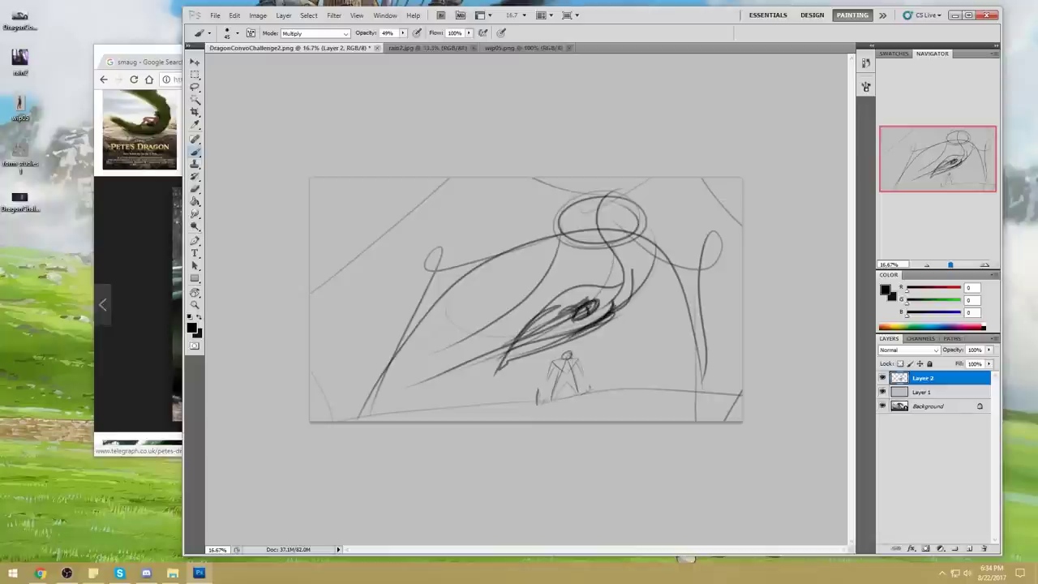
left_click_drag(571, 311, 590, 297)
left_click_drag(532, 316, 493, 352)
left_click_drag(580, 334, 534, 356)
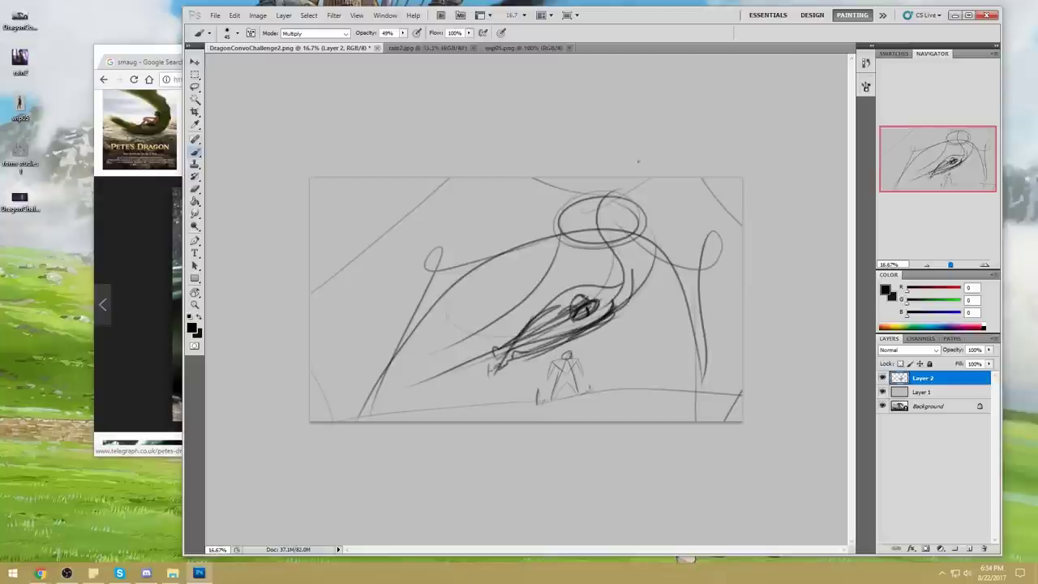
- Retouch the small figure and draw a shallow foreground curve along the canvas's lower edge, redoing the first attempt
left_click_drag(560, 360, 539, 400)
left_click_drag(464, 421, 742, 392)
key("ctrl+z")
left_click_drag(469, 421, 741, 421)
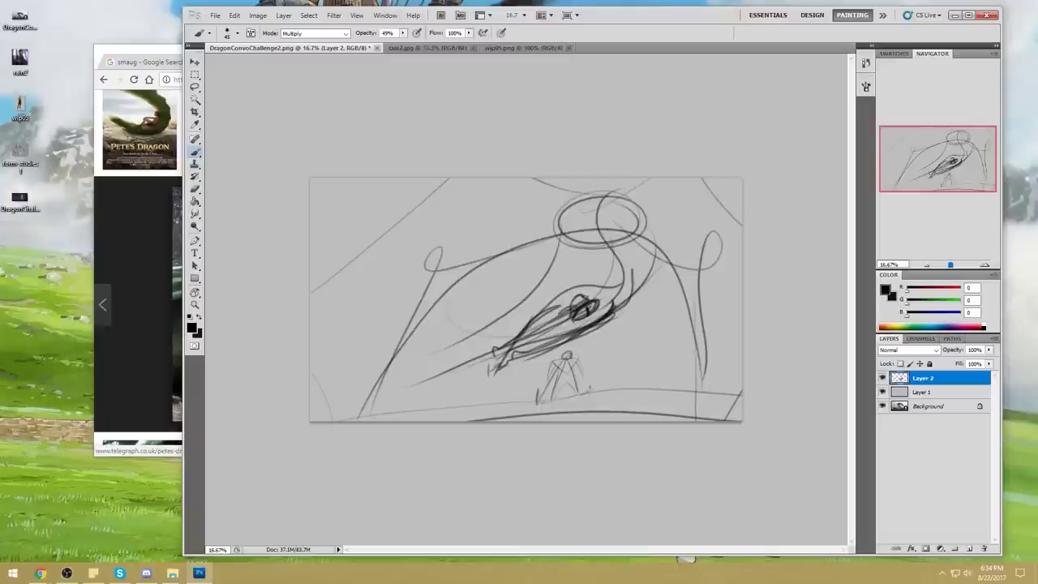
- Add curved body and wing lines behind the dragon's head and a rounded mound on each side, undoing two stray strokes
left_click_drag(516, 245, 423, 342)
left_click_drag(558, 327, 407, 375)
mouse_move(600, 328)
left_mouse_down()
mouse_move(621, 384)
mouse_move(632, 387)
left_mouse_up()
left_click_drag(479, 292, 393, 349)
left_click_drag(459, 349, 418, 410)
key("ctrl+alt+z")
key("ctrl+alt+z")
left_click_drag(429, 293, 369, 415)
left_click_drag(310, 404, 395, 419)
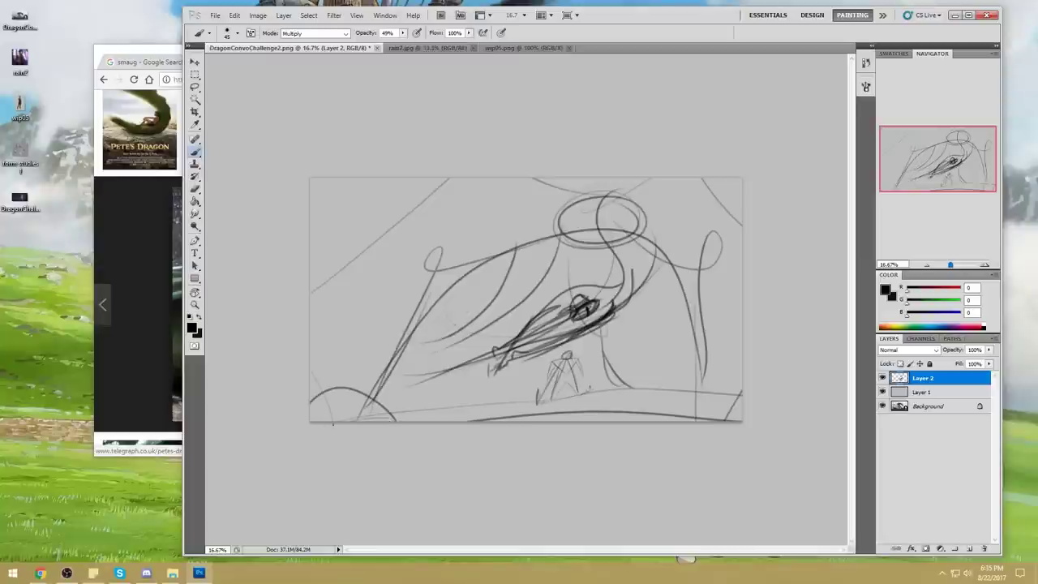
left_click_drag(620, 391, 686, 392)
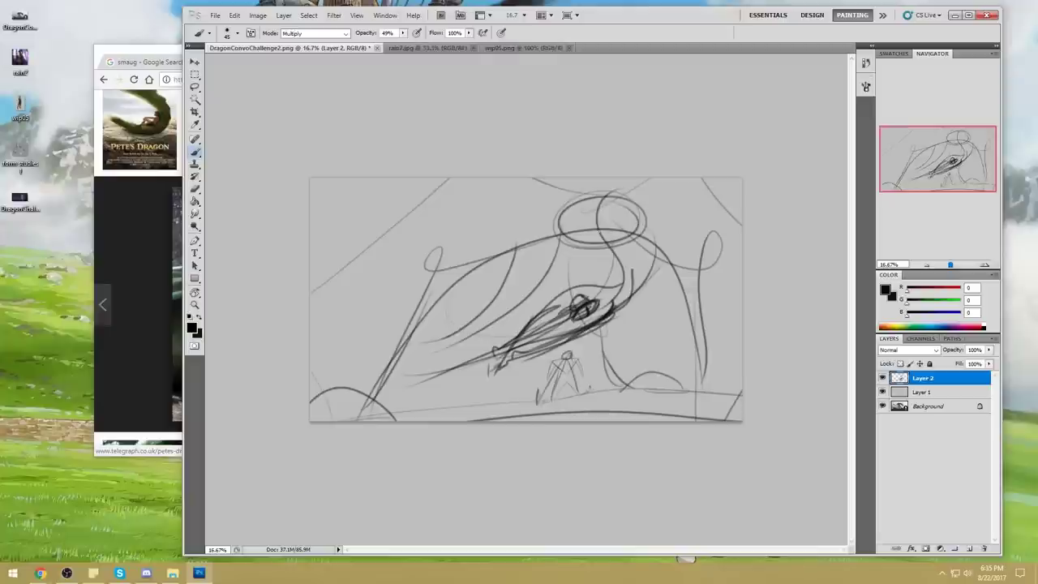
- Redraw the dragon's neck rising past the canvas's upper edge and reshape both bent wing arms down to the ground
left_click_drag(574, 177, 562, 236)
left_click_drag(616, 179, 639, 308)
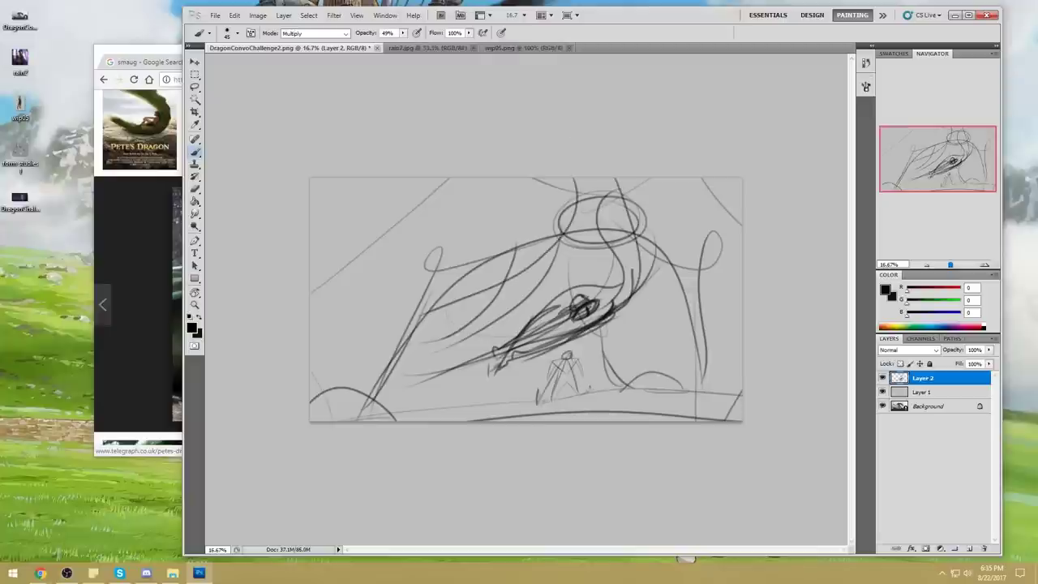
mouse_move(570, 186)
left_mouse_down()
mouse_move(604, 199)
mouse_move(559, 237)
mouse_move(624, 285)
mouse_move(592, 331)
left_mouse_up()
left_click_drag(559, 235, 428, 257)
left_click_drag(454, 234, 373, 394)
mouse_move(601, 235)
left_mouse_down()
mouse_move(671, 240)
mouse_move(741, 392)
left_mouse_up()
left_click_drag(454, 267, 312, 406)
mouse_move(592, 185)
left_mouse_down()
mouse_move(600, 198)
mouse_move(571, 212)
mouse_move(593, 234)
mouse_move(619, 306)
left_mouse_up()
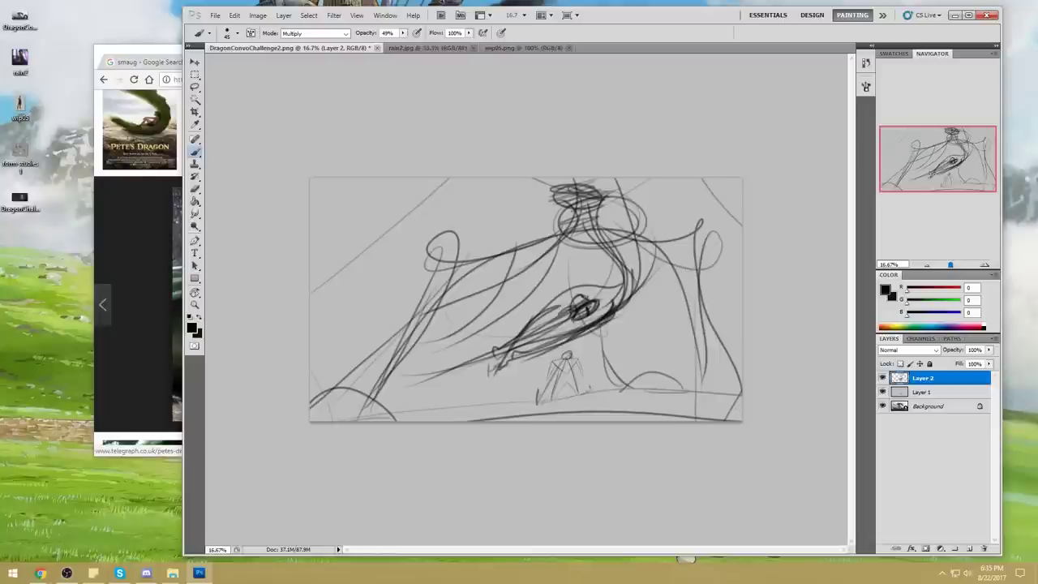
- Paint out the small figure with the sampled light grey, using a size 250 brush in Normal mode at 100% opacity
left_click(555, 358, "alt")
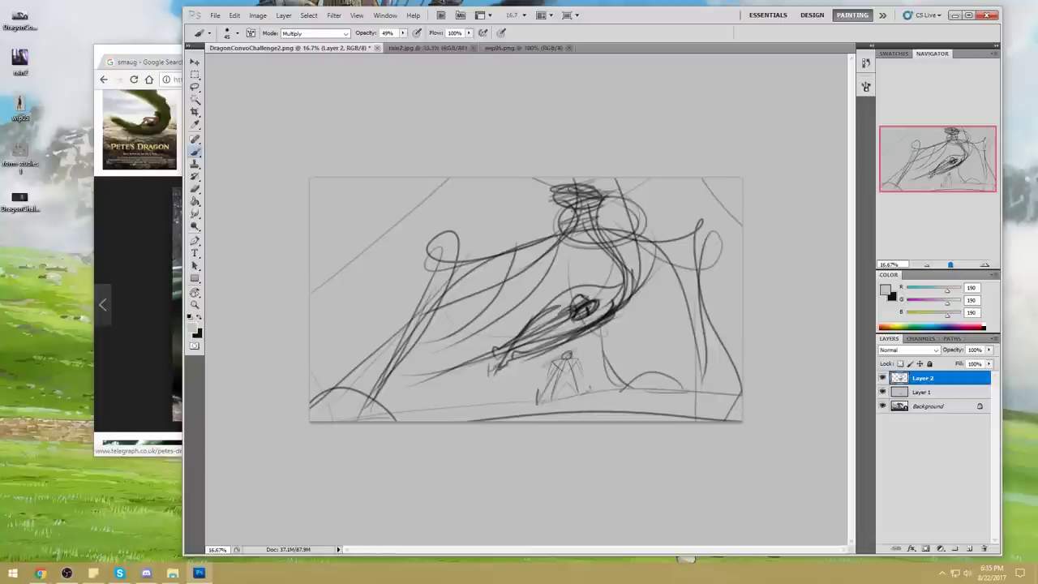
left_click(315, 34)
left_click(300, 37)
left_click_drag(402, 32, 568, 102)
mouse_move(574, 359)
left_mouse_down()
mouse_move(555, 378)
mouse_move(571, 386)
mouse_move(541, 401)
mouse_move(555, 394)
left_mouse_up()
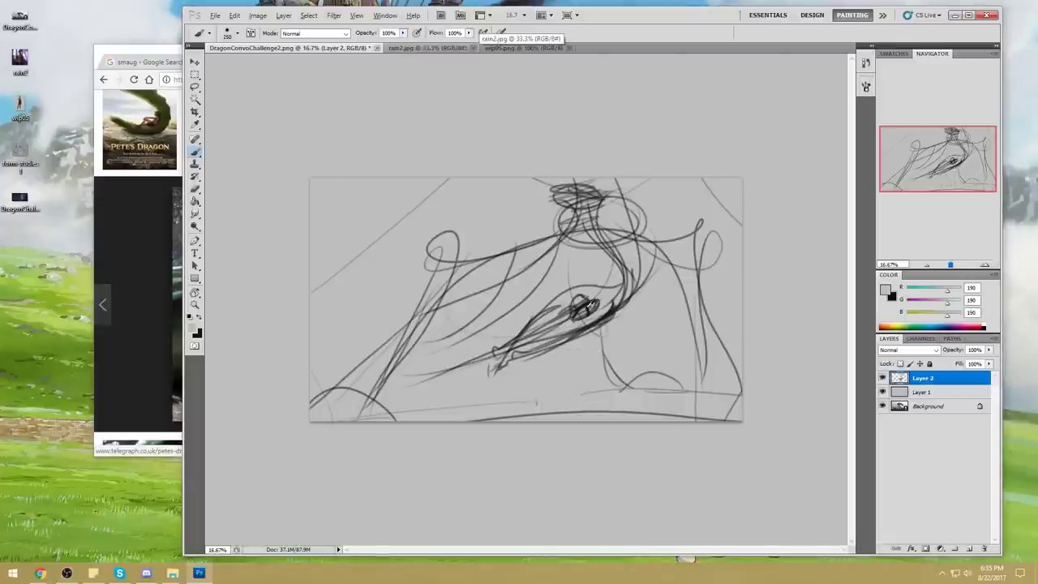
- Sketch a tiny figure beneath the dragon's head with a size 40 brush in the sampled dark grey, undoing the rejected attempts
left_click(590, 305, "alt")
key("bracketleft")
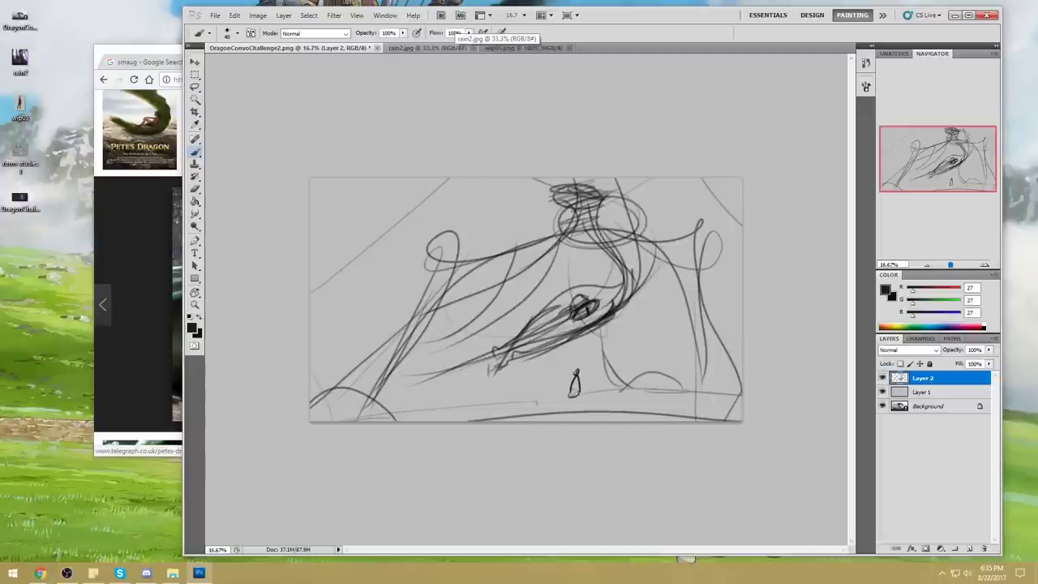
key("ctrl+alt+z")
key("ctrl+alt+z")
left_click_drag(571, 390, 562, 397)
key("ctrl+alt+z")
key("ctrl+alt+z")
key("ctrl+alt+z")
key("ctrl+alt+z")
key("ctrl+z")
key("ctrl+alt+z")
key("ctrl+alt+z")
key("ctrl+alt+z")
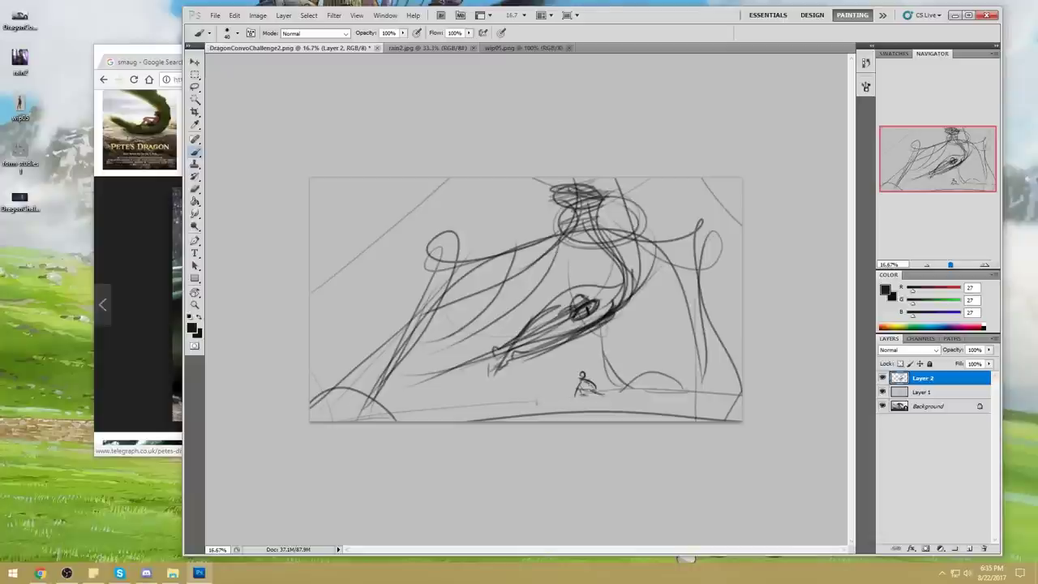
- Try extra strokes around the tiny figure and the dragon's head, undoing the unwanted ones and keeping a dot above the figure
left_click_drag(575, 364, 587, 383)
key("ctrl+z")
mouse_move(610, 270)
left_mouse_down()
mouse_move(604, 321)
mouse_move(531, 295)
left_mouse_up()
mouse_move(614, 376)
left_mouse_down()
mouse_move(572, 400)
mouse_move(582, 354)
left_mouse_up()
key("ctrl+z")
key("ctrl+z")
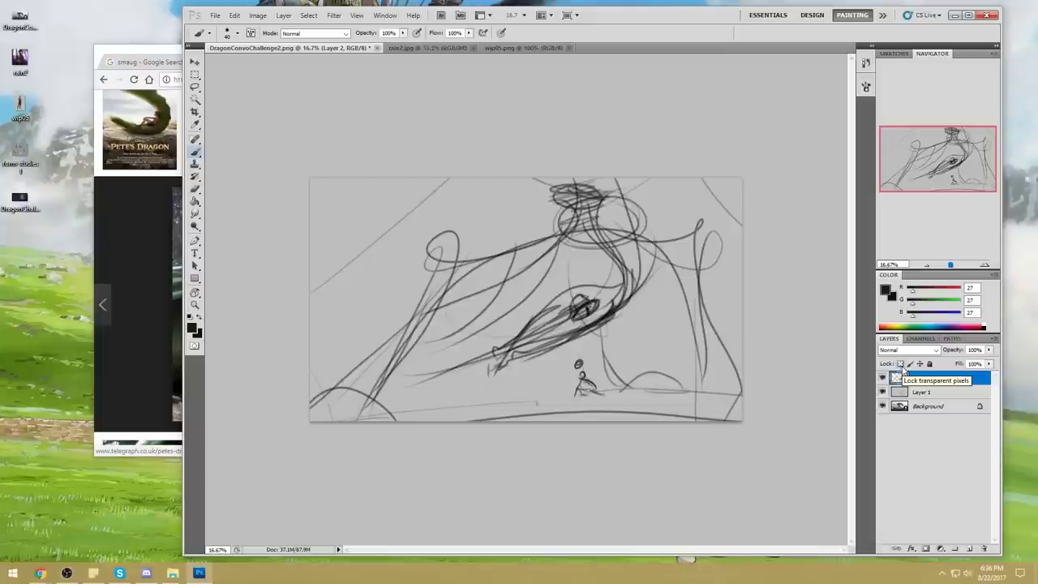
- Hide Layer 2 and Layer 1 to reveal the red dragon painting, and delete both layers
right_click(947, 379)
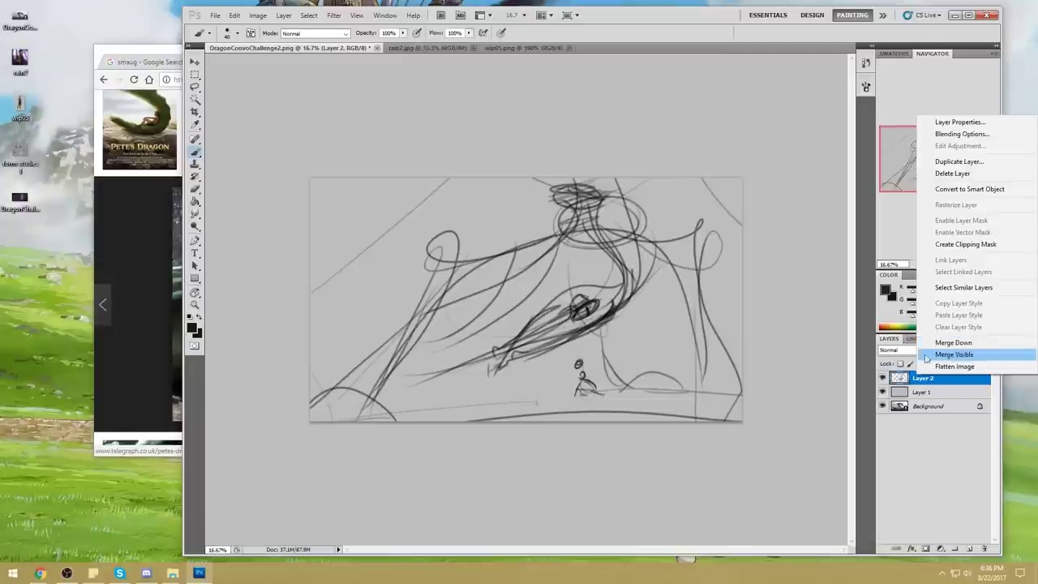
left_click_drag(882, 378, 882, 392)
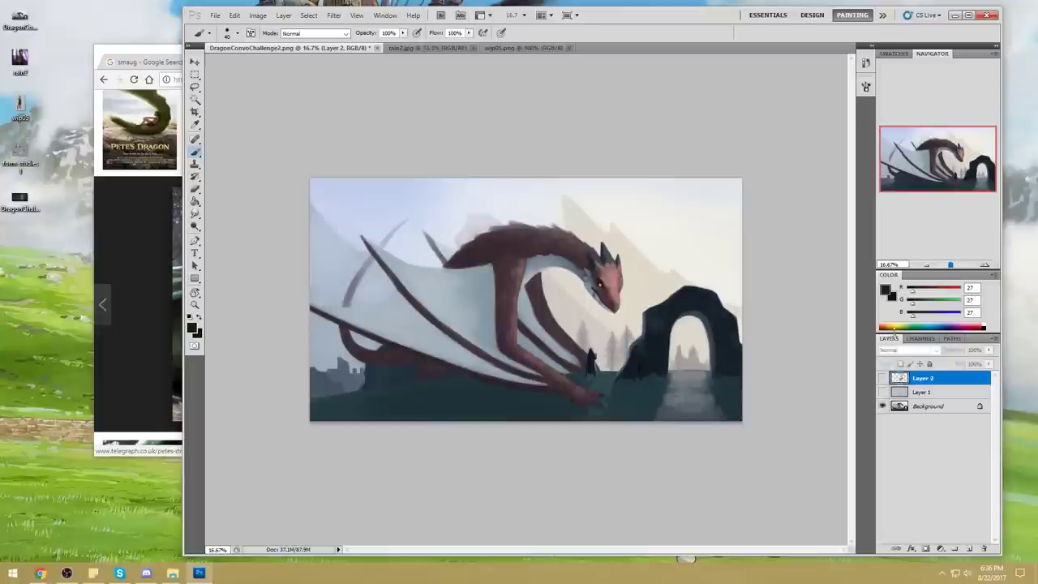
left_click(984, 549)
left_click(984, 549)
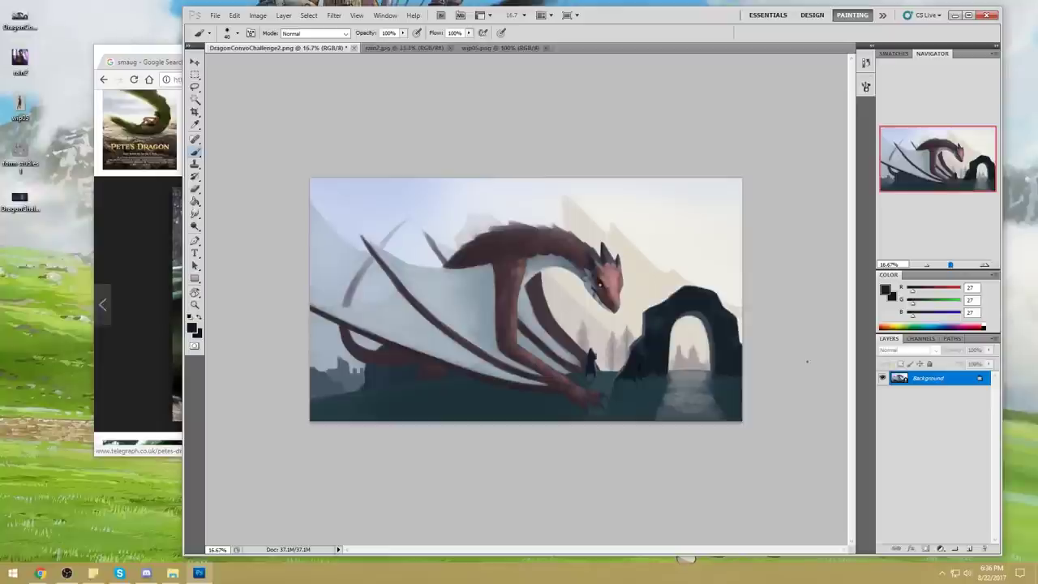
- Close DragonConvoChallenge2.png and switch to the rain2.jpg painting
left_click(353, 48)
left_click(623, 227)
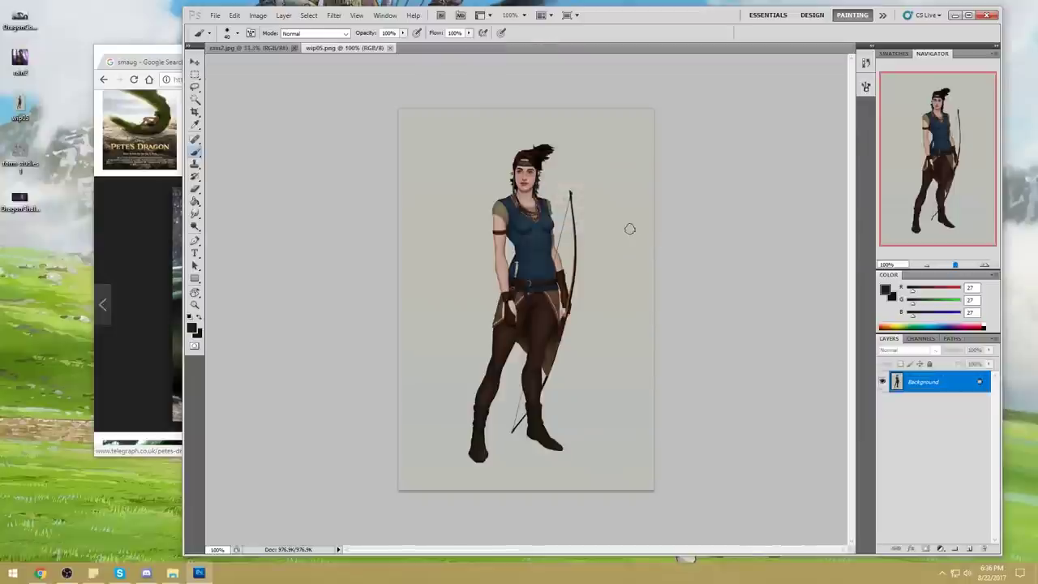
left_click(257, 48)
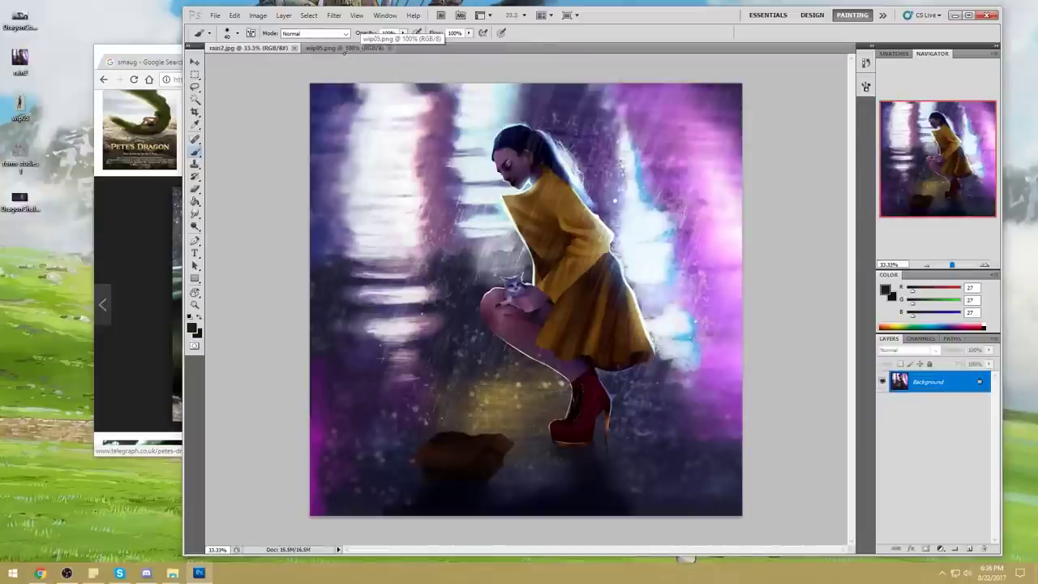
- Crop both sides of the rain2.jpg painting to a narrower portrait format, keeping its full height around the crouching woman
key("c")
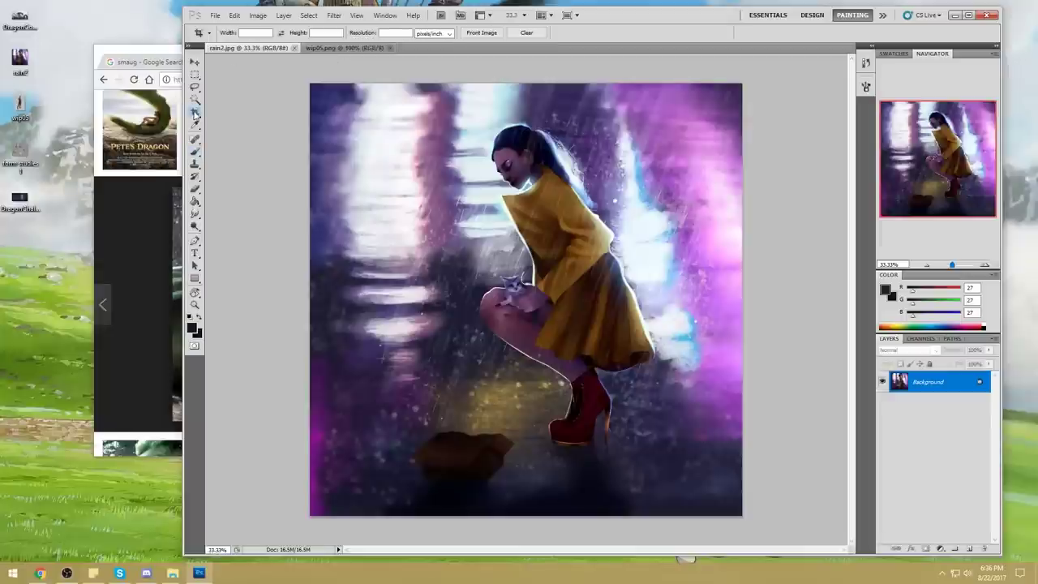
left_click_drag(357, 83, 698, 560)
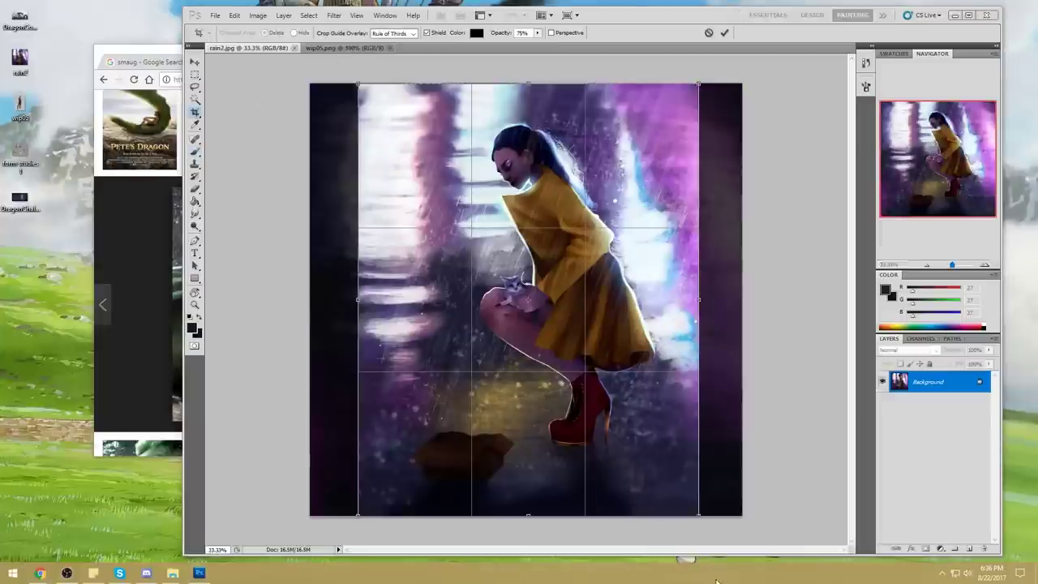
left_click(724, 33)
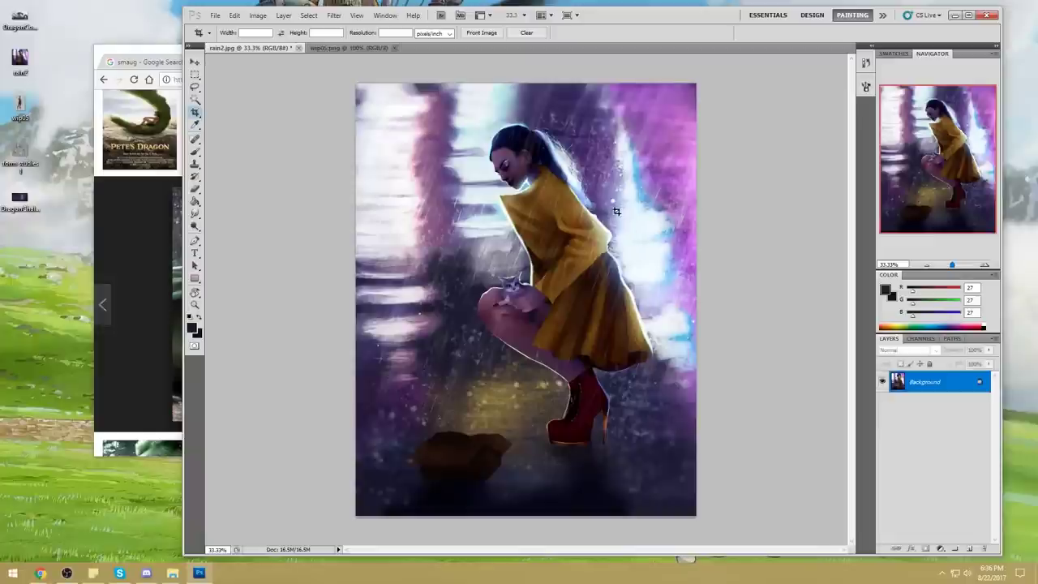
- Lasso around the crouching woman, trim the excess background beside her from the selection, and copy her onto a new layer
key("l")
mouse_move(578, 119)
left_mouse_down()
mouse_move(442, 215)
mouse_move(527, 389)
mouse_move(595, 470)
mouse_move(693, 356)
left_mouse_up()
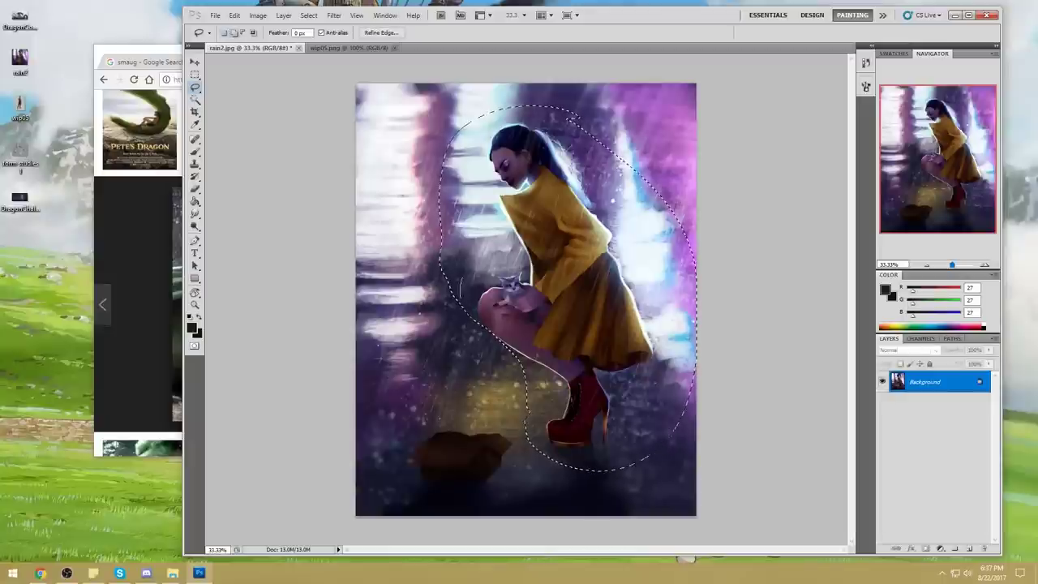
mouse_move(647, 178)
left_mouse_down("alt")
mouse_move(651, 228)
mouse_move(688, 166)
left_mouse_up("alt")
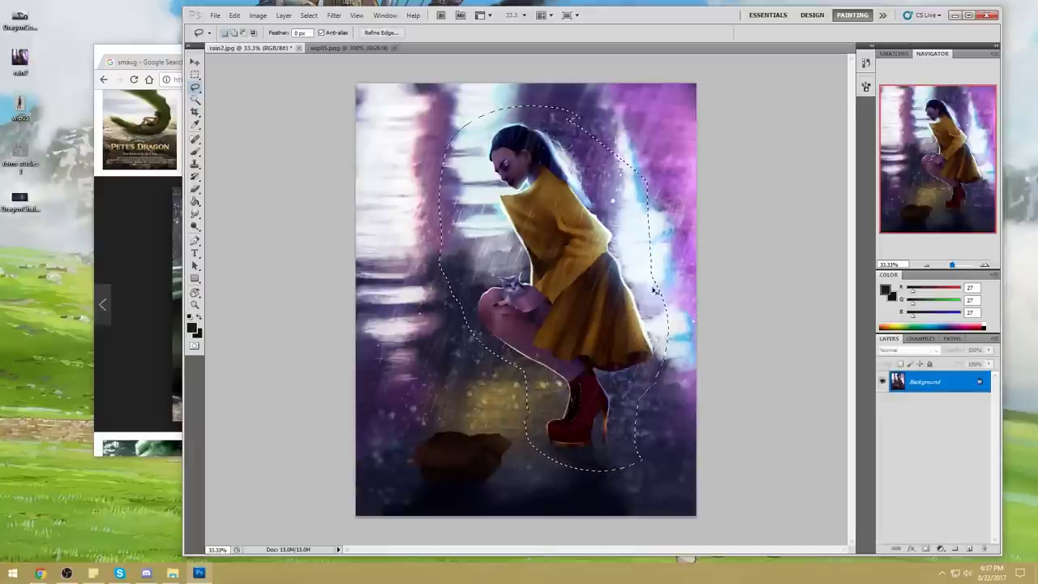
key("ctrl+j")
- Distort the copied woman by pulling the corner above her face outward so she leans further forward over the box
key("v")
left_click_drag(441, 111, 386, 112)
left_click_drag(441, 470, 442, 468)
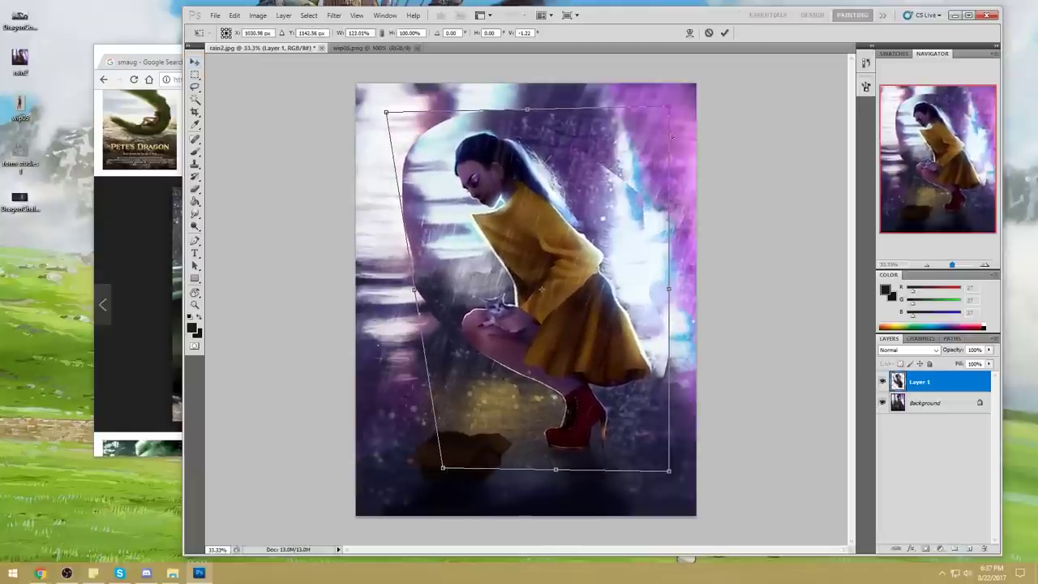
left_click(724, 33)
- Erase the hard edges around the woman on Layer 1 with a soft 250 px eraser to blend her into the background
key("b")
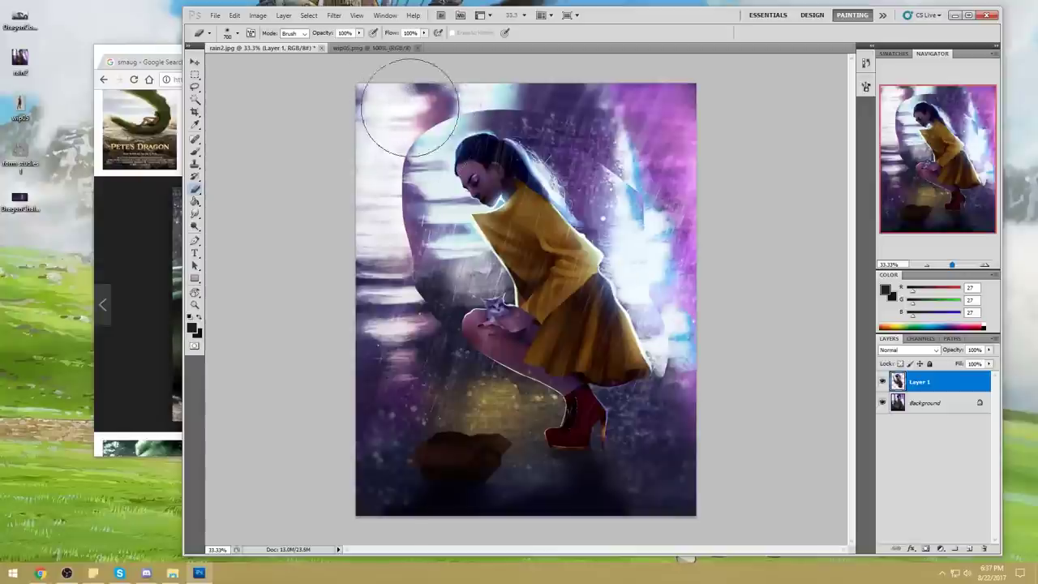
right_click(509, 191)
left_click(643, 321)
left_click(792, 300)
key("bracketright")
key("bracketright")
key("bracketright")
key("bracketright")
key("bracketright")
mouse_move(492, 100)
left_mouse_down()
mouse_move(397, 176)
mouse_move(422, 229)
mouse_move(425, 287)
mouse_move(423, 162)
mouse_move(463, 255)
left_mouse_up()
mouse_move(448, 139)
left_mouse_down()
mouse_move(427, 124)
mouse_move(434, 174)
mouse_move(442, 146)
left_mouse_up()
mouse_move(525, 115)
left_mouse_down()
mouse_move(565, 128)
mouse_move(619, 104)
mouse_move(606, 91)
mouse_move(576, 128)
mouse_move(560, 109)
mouse_move(534, 106)
mouse_move(568, 119)
mouse_move(544, 124)
mouse_move(610, 166)
mouse_move(627, 207)
mouse_move(641, 182)
mouse_move(632, 181)
mouse_move(658, 273)
mouse_move(644, 217)
mouse_move(637, 262)
mouse_move(655, 288)
mouse_move(649, 204)
mouse_move(656, 303)
mouse_move(631, 152)
mouse_move(662, 340)
mouse_move(681, 335)
mouse_move(684, 395)
mouse_move(653, 215)
mouse_move(681, 366)
mouse_move(642, 267)
mouse_move(664, 384)
left_mouse_up()
key("ctrl+z")
left_click_drag(642, 227, 615, 148)
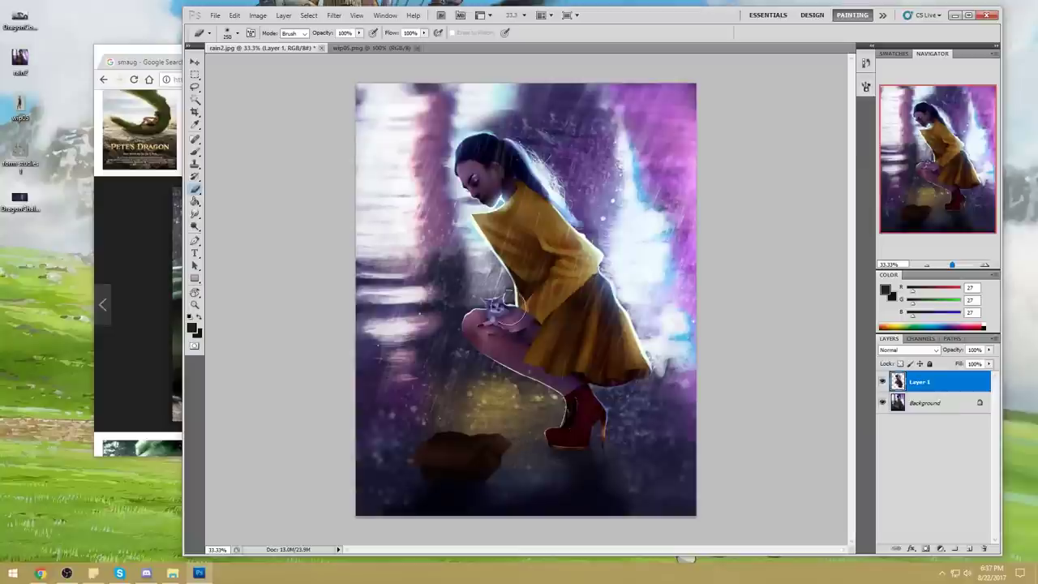
- Merge Layer 1 with the leaning woman down into the Background
left_click(333, 15)
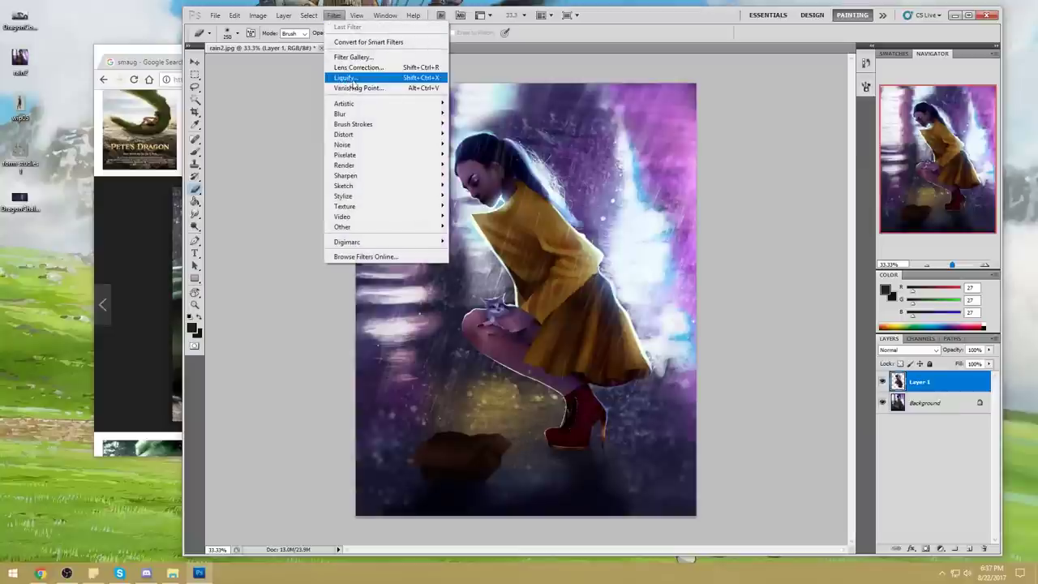
left_click(933, 382)
right_click(943, 382)
left_click(953, 347)
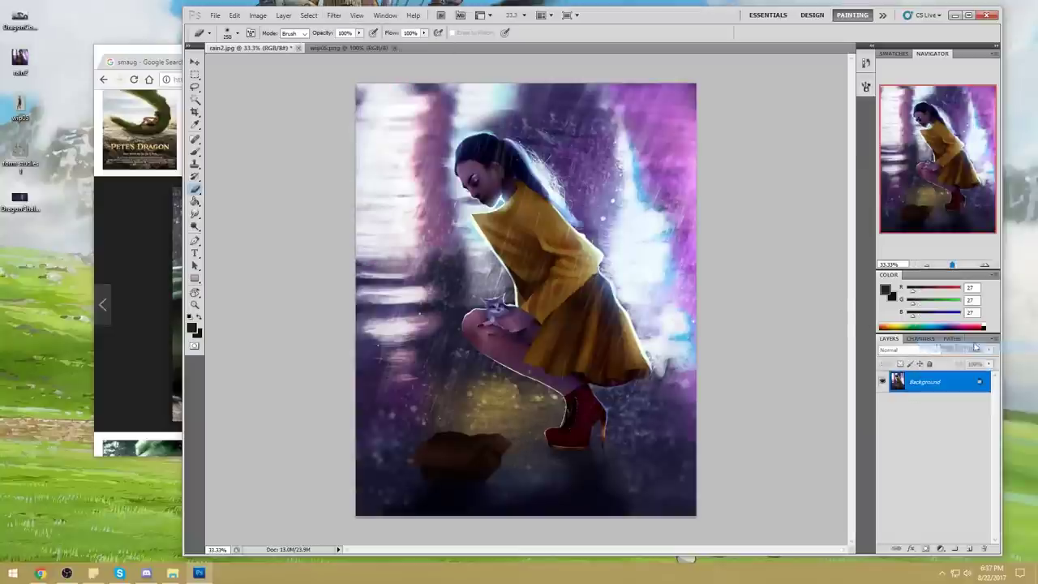
- Use Liquify with a brush size of 496 to push the woman's upper back and the rear of her skirt outward
left_click(333, 15)
mouse_move(356, 14)
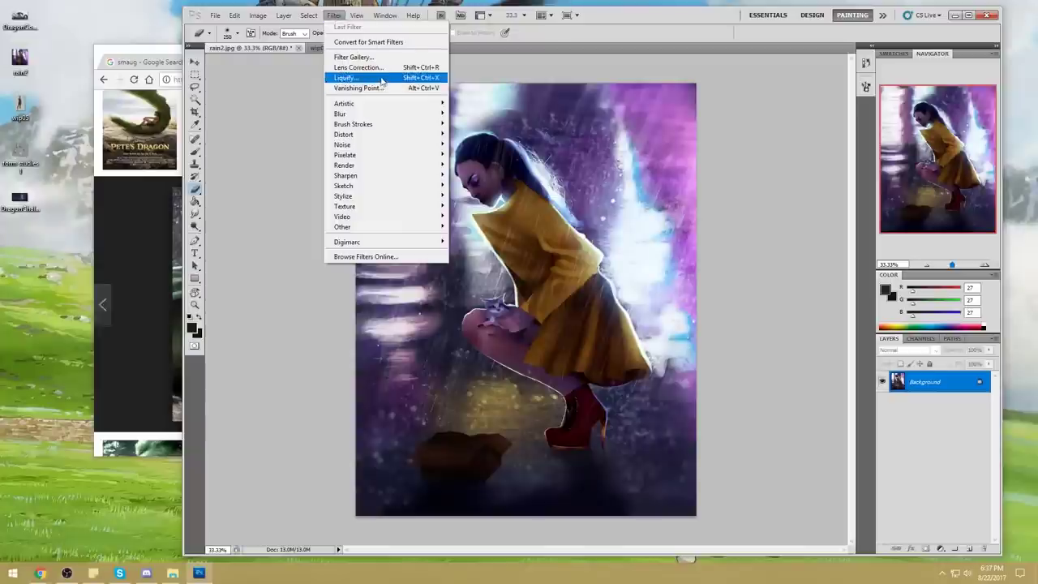
left_click(381, 78)
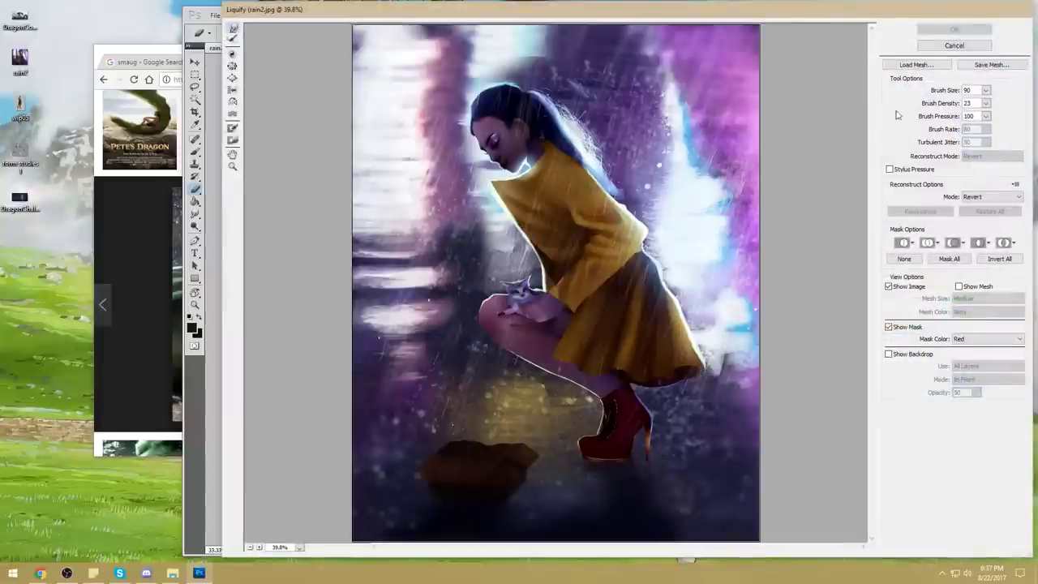
left_click(987, 90)
mouse_move(570, 160)
left_mouse_down()
mouse_move(619, 180)
mouse_move(603, 195)
mouse_move(583, 170)
left_mouse_up()
mouse_move(639, 245)
left_mouse_down()
mouse_move(670, 296)
mouse_move(656, 233)
mouse_move(616, 171)
mouse_move(568, 134)
mouse_move(588, 138)
mouse_move(603, 171)
mouse_move(591, 141)
mouse_move(650, 188)
mouse_move(676, 242)
mouse_move(664, 246)
mouse_move(682, 280)
left_mouse_up()
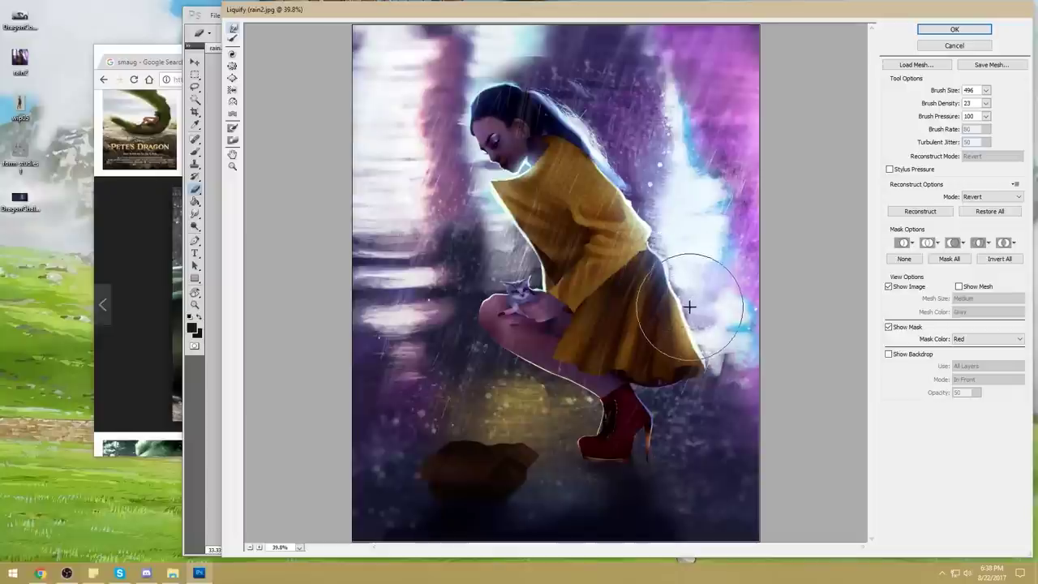
left_click(954, 29)
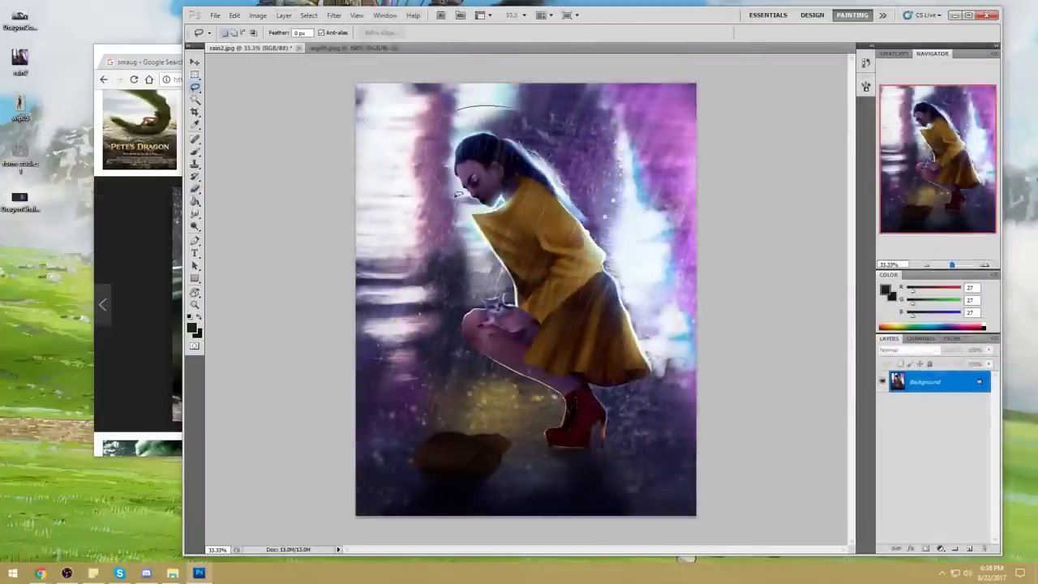
- Lasso the woman's head, copy it onto a new layer, and shift it slightly down and back toward her shoulders
left_click_drag(533, 159, 479, 96)
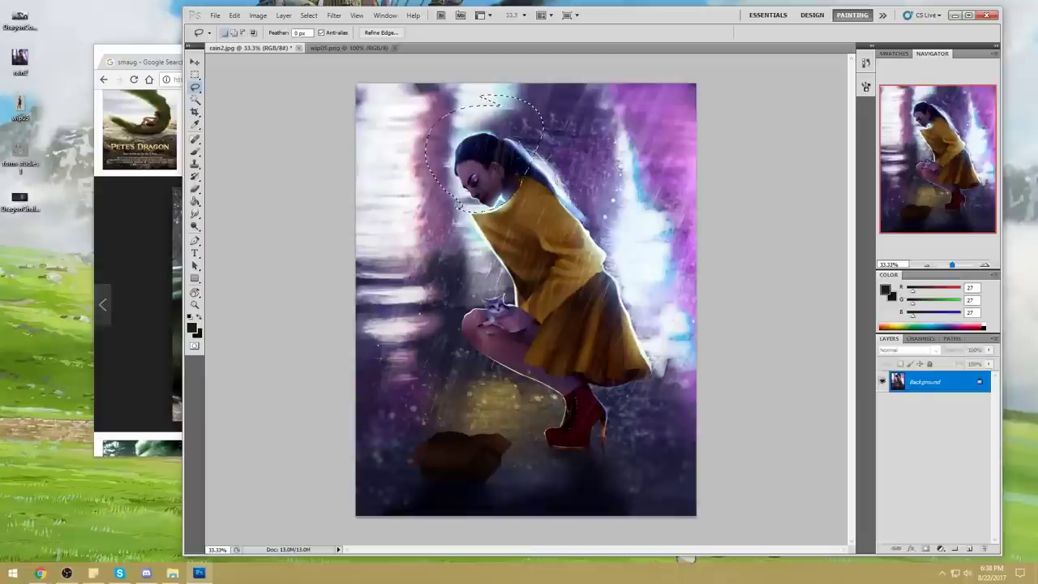
key("ctrl+j")
key("v")
left_click_drag(507, 157, 513, 163)
key("b")
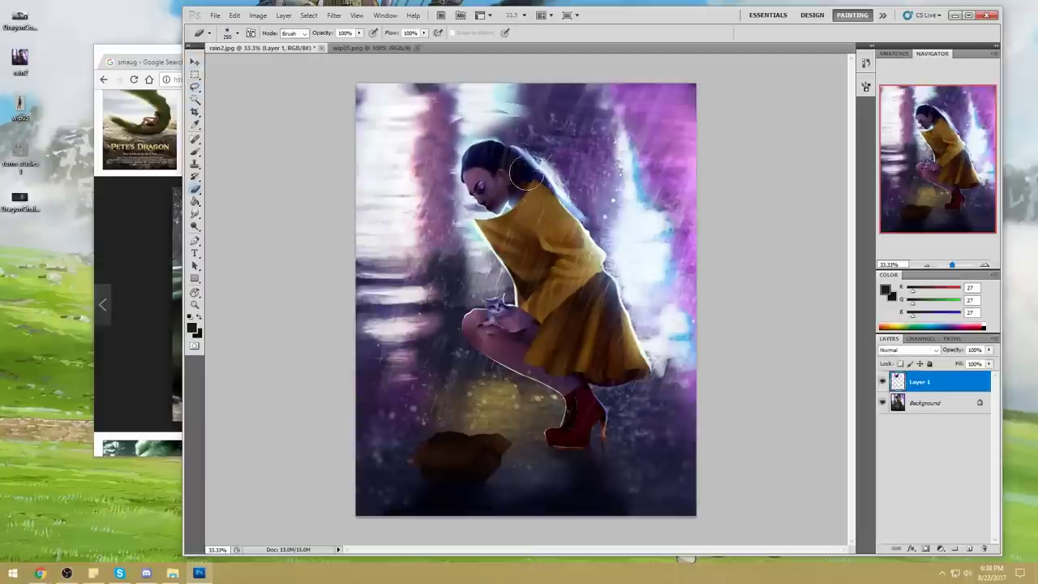
- Erase the edges of the moved head layer with a soft eraser, lowering its fill to 27% for comparison and restoring 100%
right_click(508, 158)
left_click(524, 153)
left_click_drag(988, 364, 945, 377)
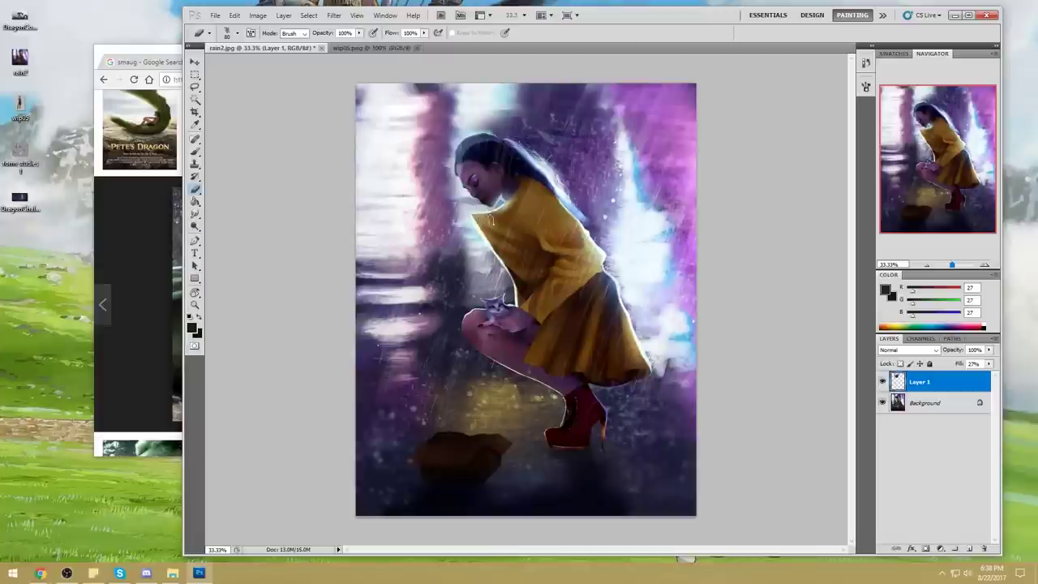
left_click_drag(989, 363, 1011, 364)
left_click(484, 147)
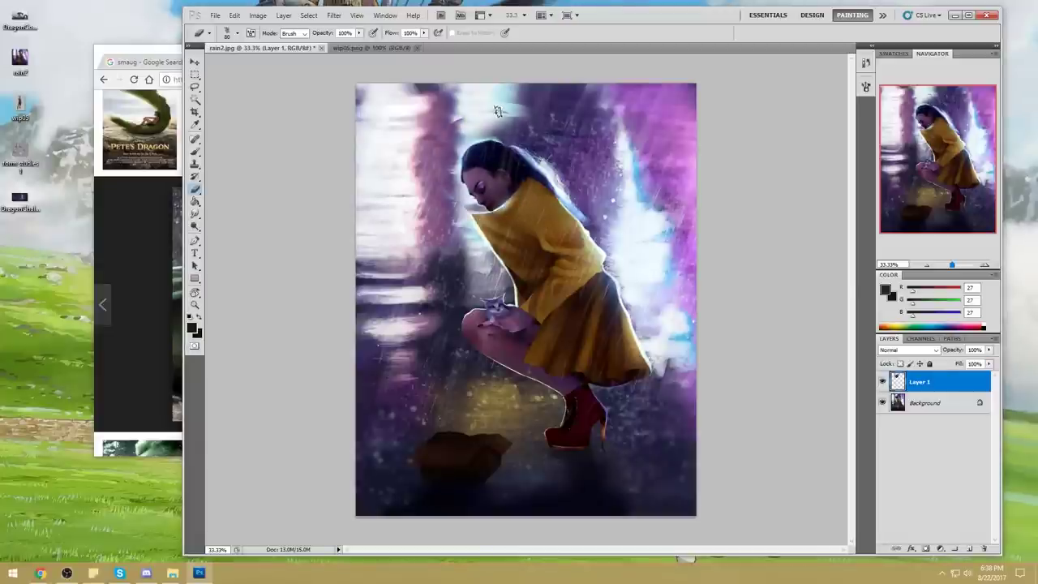
right_click(498, 182)
left_click(636, 311)
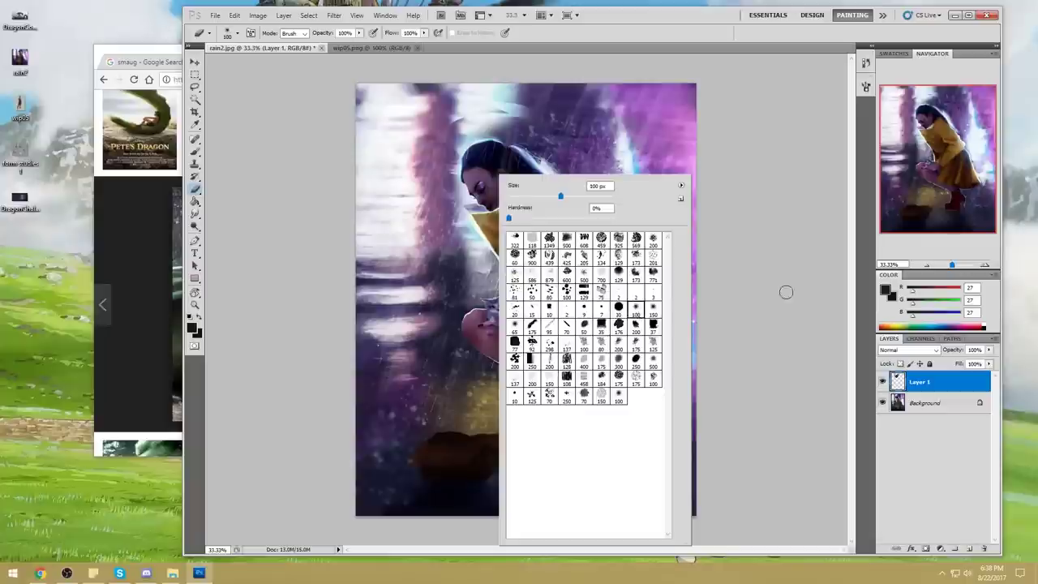
left_click(786, 292)
left_click_drag(498, 113, 464, 107)
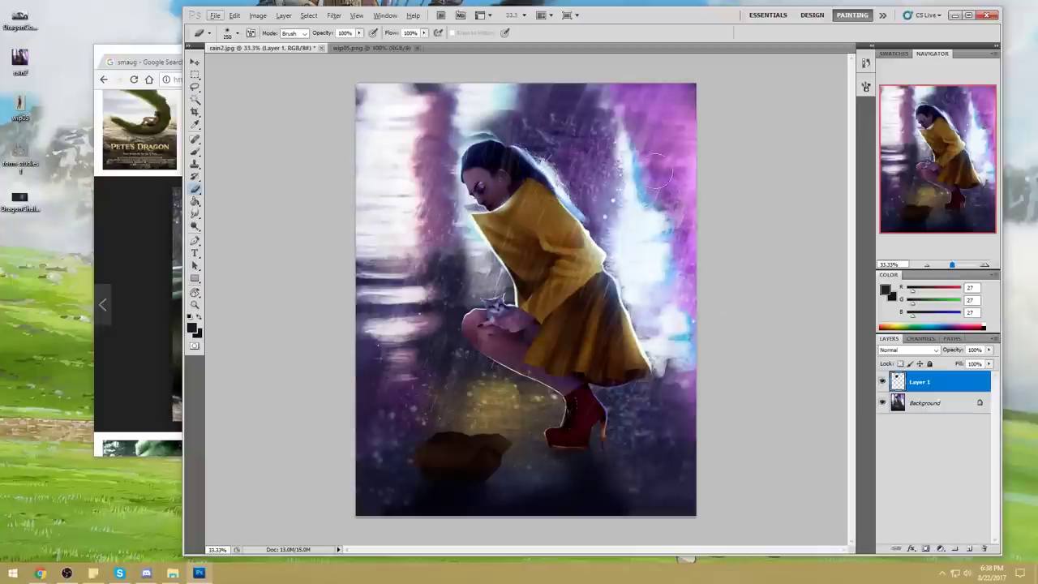
- Touch up the collar area with brown sampled from the coat and merge Layer 1 down into the Background
key("b")
left_click(515, 199, "alt")
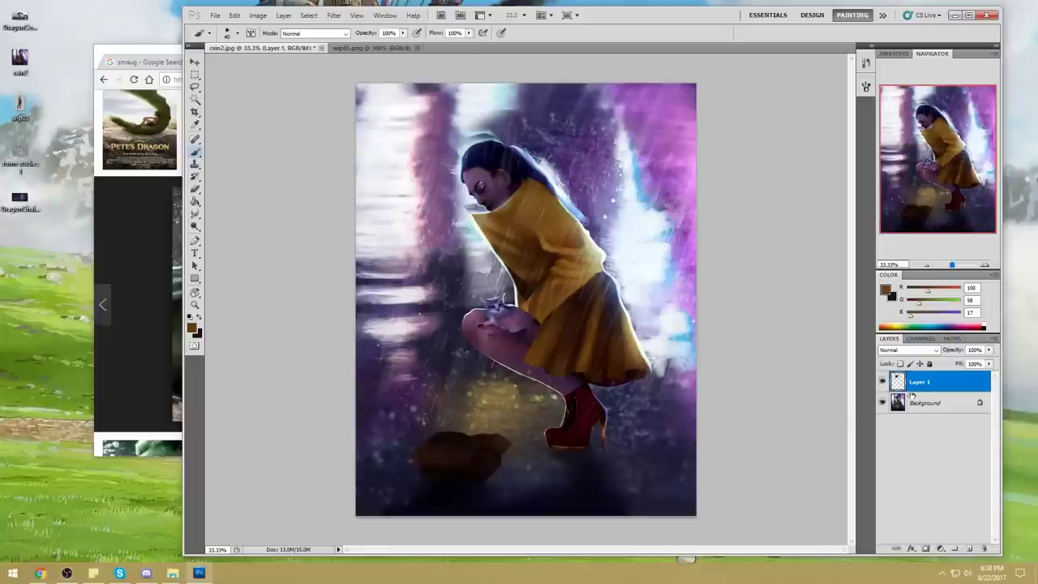
right_click(952, 390)
left_click(932, 352)
- Copy the whole edited canvas, revert to the original rain2.jpg snapshot in the history, and paste the edited version as a new layer
key("ctrl+a")
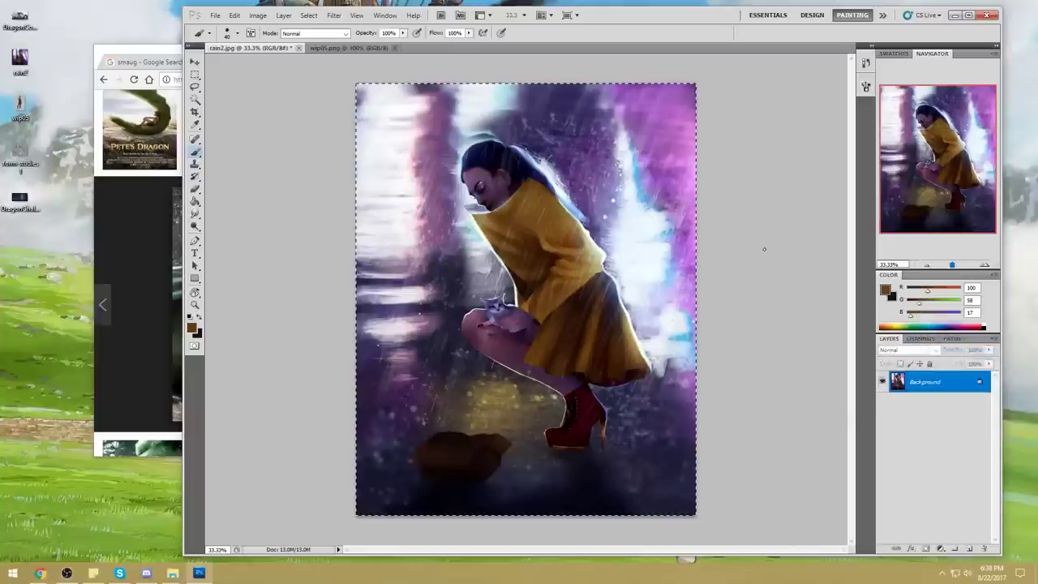
left_click(866, 63)
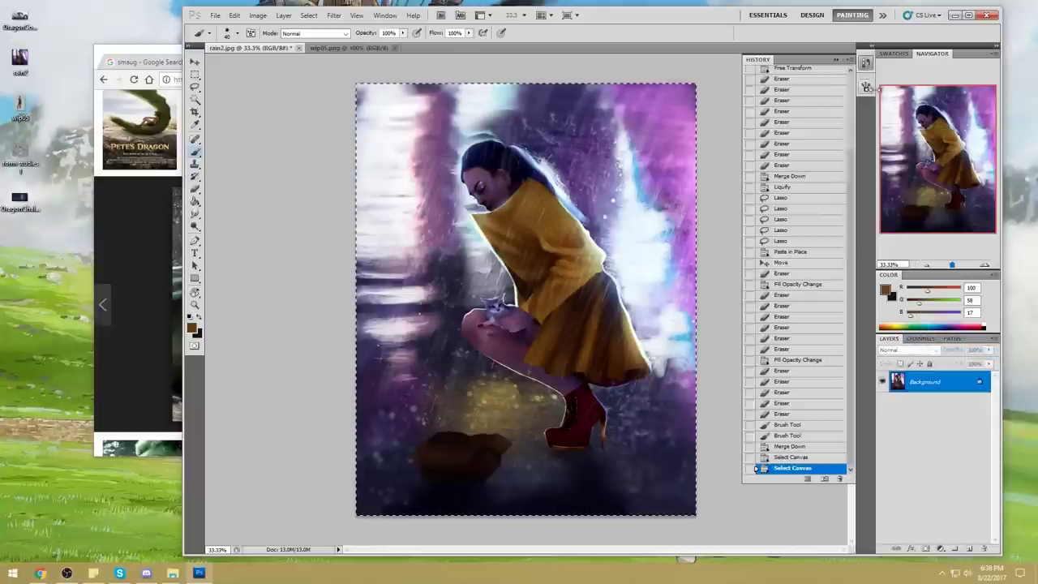
left_click_drag(850, 428, 848, 332)
left_click(817, 75)
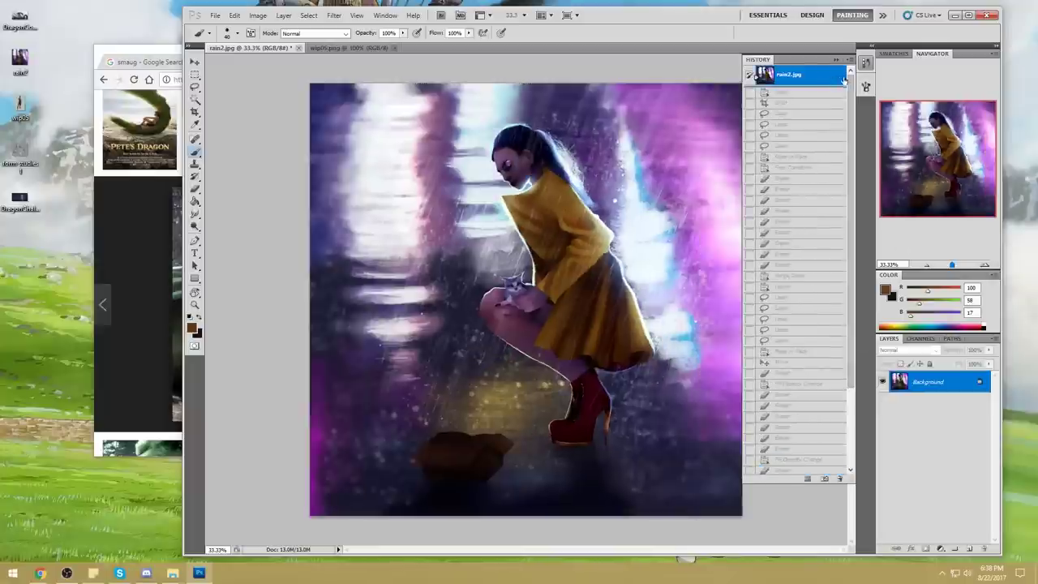
key("ctrl+shift+v")
left_click(836, 60)
- Crop the canvas to the edges of the pasted portrait version and toggle Layer 1's visibility to compare it with the original
key("c")
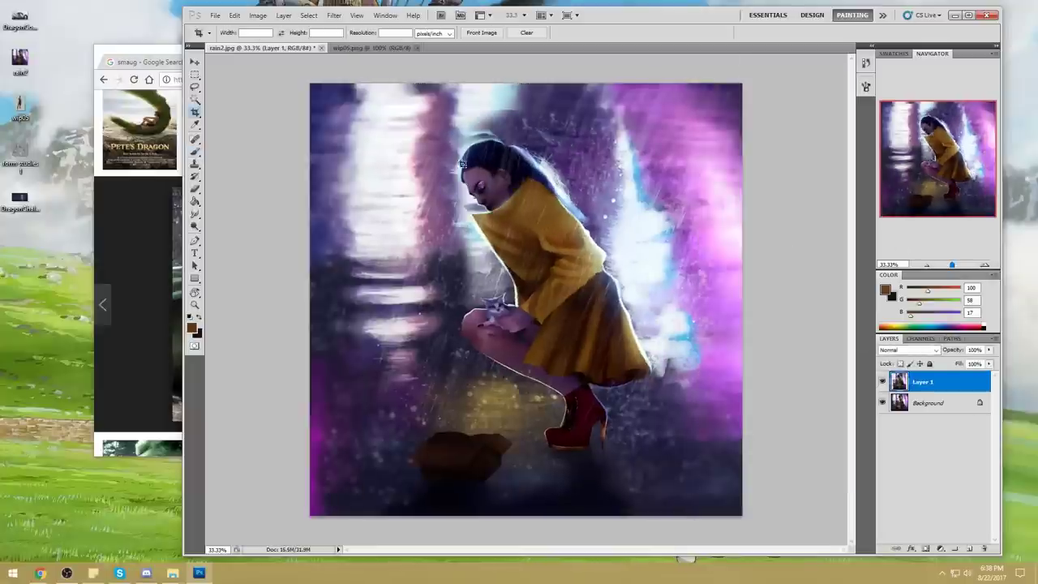
left_click_drag(629, 495, 718, 578)
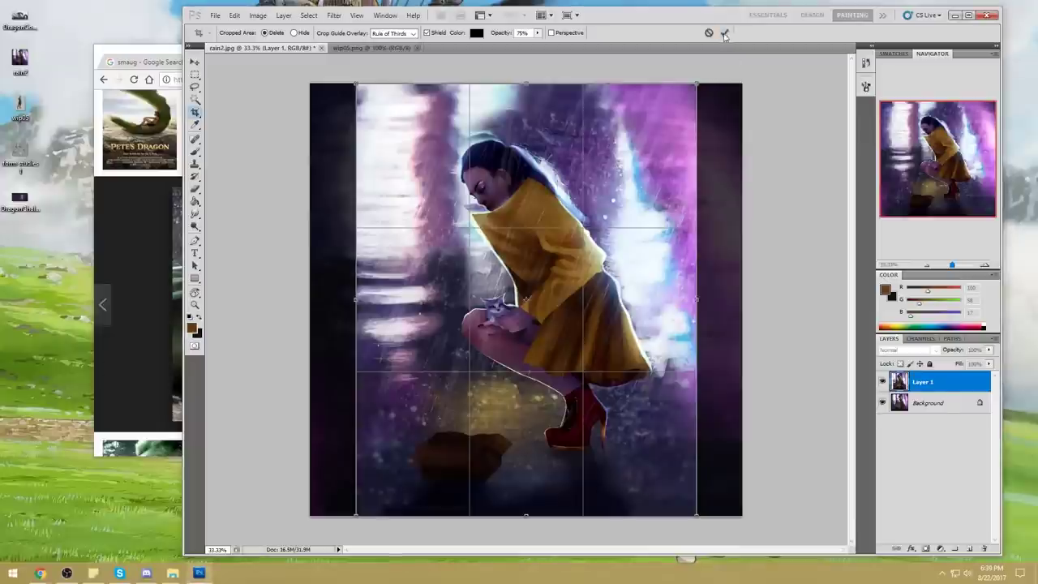
left_click(724, 32)
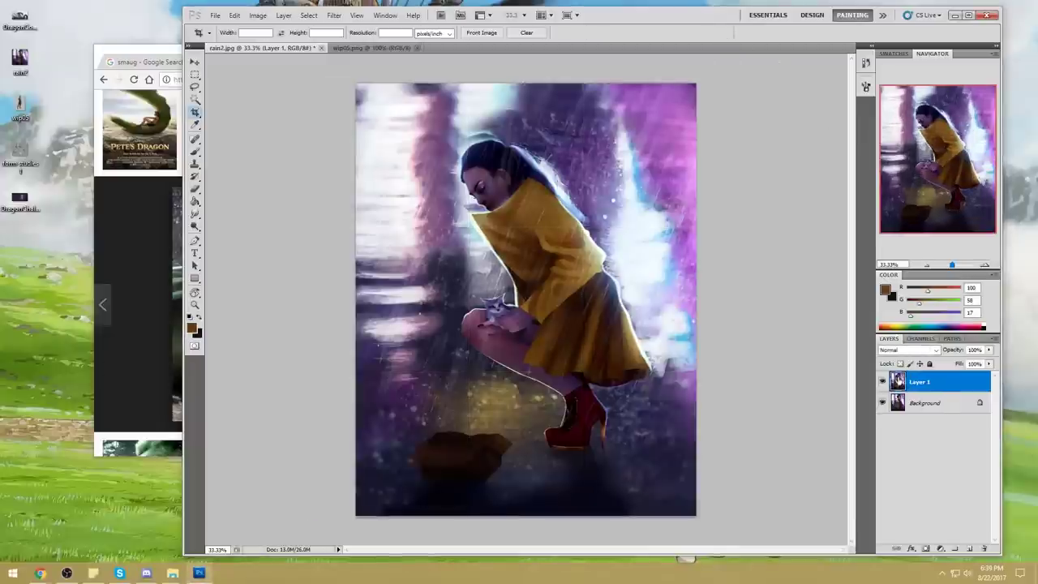
left_click(882, 382)
left_click(882, 382)
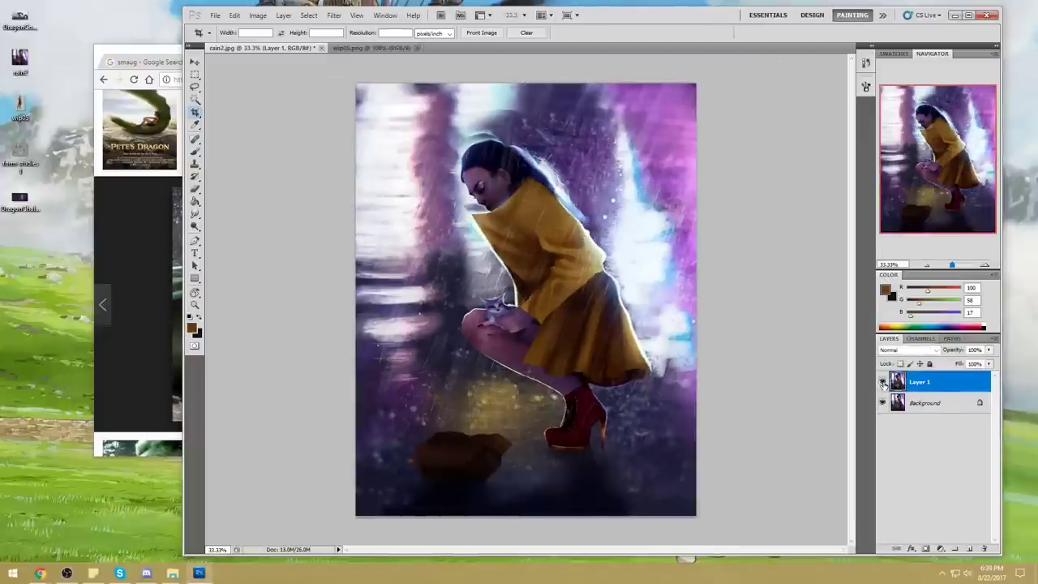
- Paint short strokes over the leftover hair outline above the woman's head on Layer 1, using colors sampled from the surrounding background
left_click(919, 407)
right_click(916, 405)
left_click(937, 404)
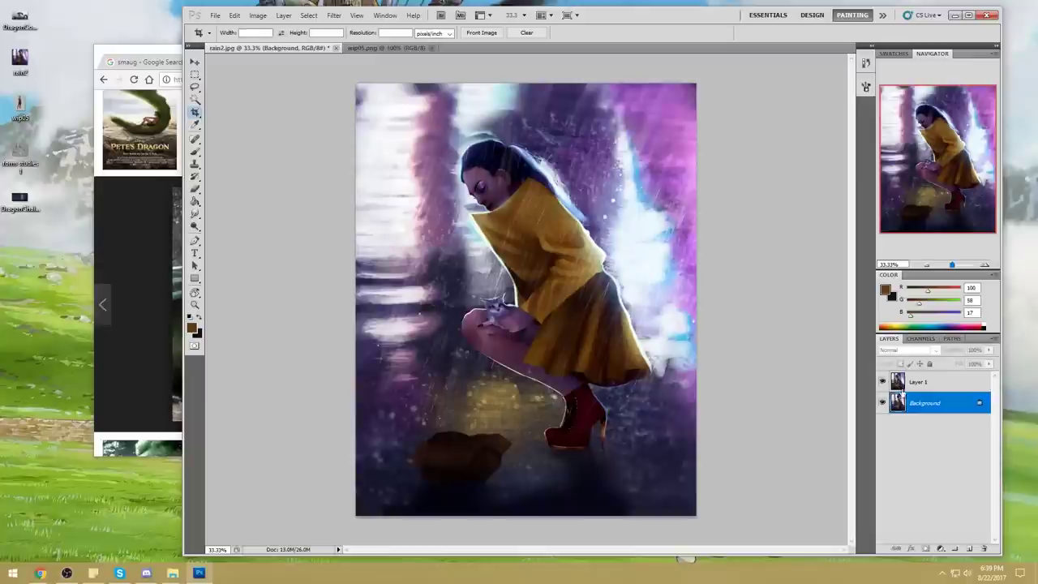
left_click(900, 387)
key("b")
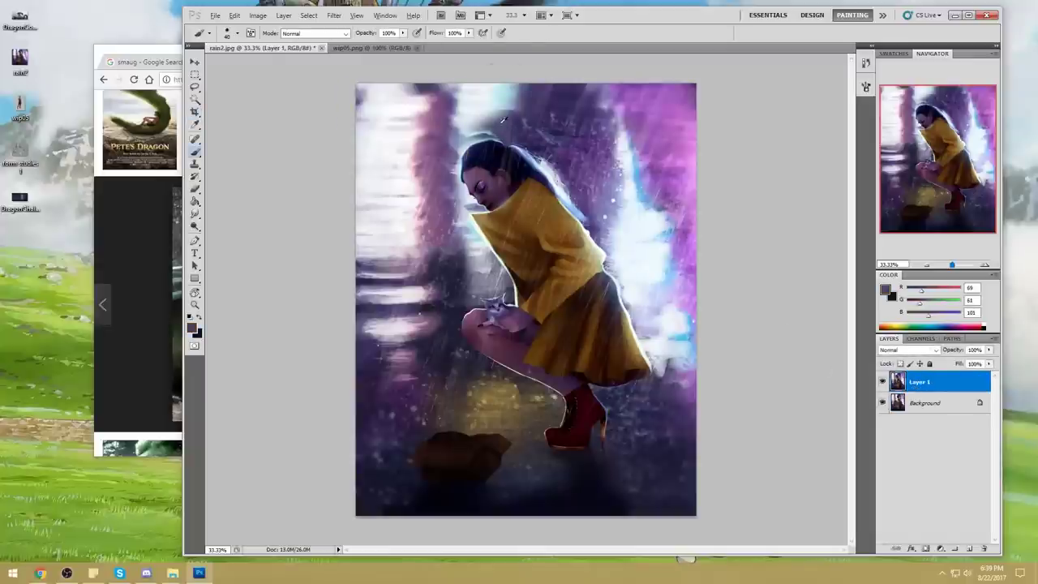
mouse_move(471, 129)
left_mouse_down()
mouse_move(496, 125)
mouse_move(459, 146)
left_mouse_up()
left_click(473, 118, "alt")
left_click(509, 119, "alt")
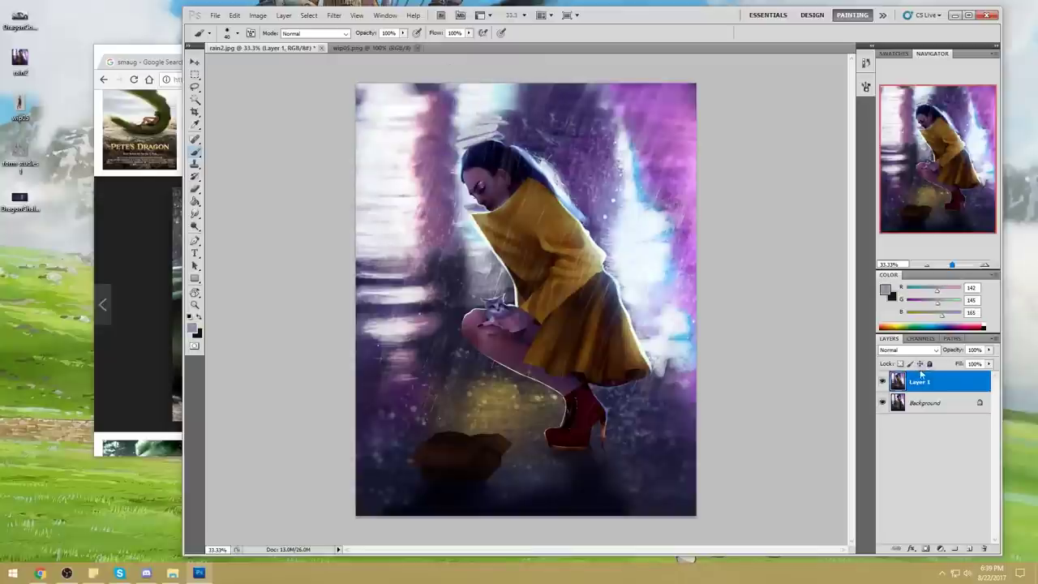
- Switch to a soft round brush, enlarge it to 600 px, and make Layer 1 the active layer
left_click(951, 405)
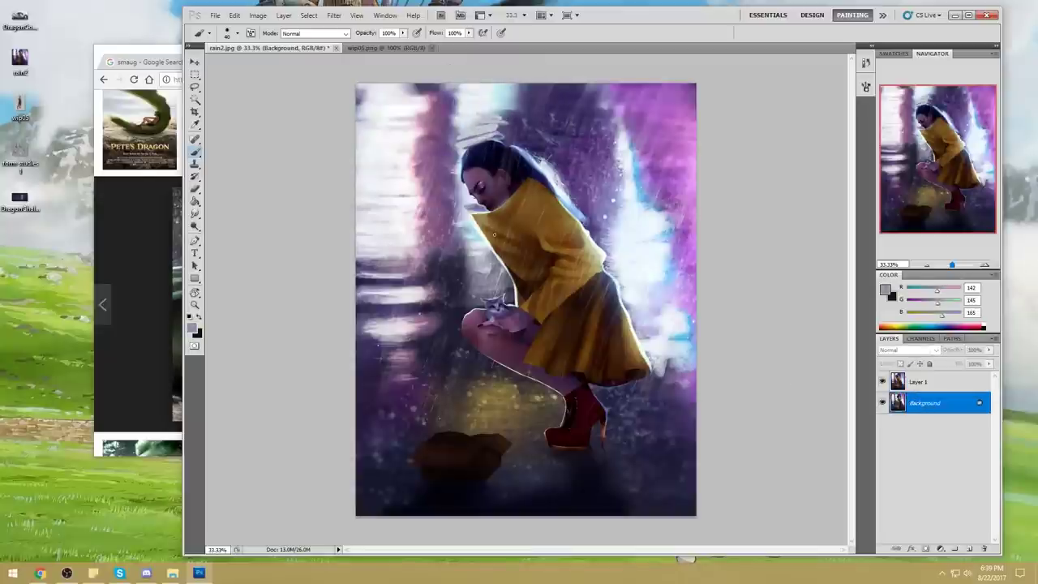
key("bracketright")
key("bracketright")
key("bracketright")
key("bracketright")
key("bracketright")
key("bracketright")
key("bracketright")
key("bracketright")
key("bracketright")
key("bracketright")
key("bracketright")
key("bracketright")
key("bracketright")
key("bracketright")
key("bracketright")
key("bracketright")
key("bracketright")
key("bracketright")
key("bracketright")
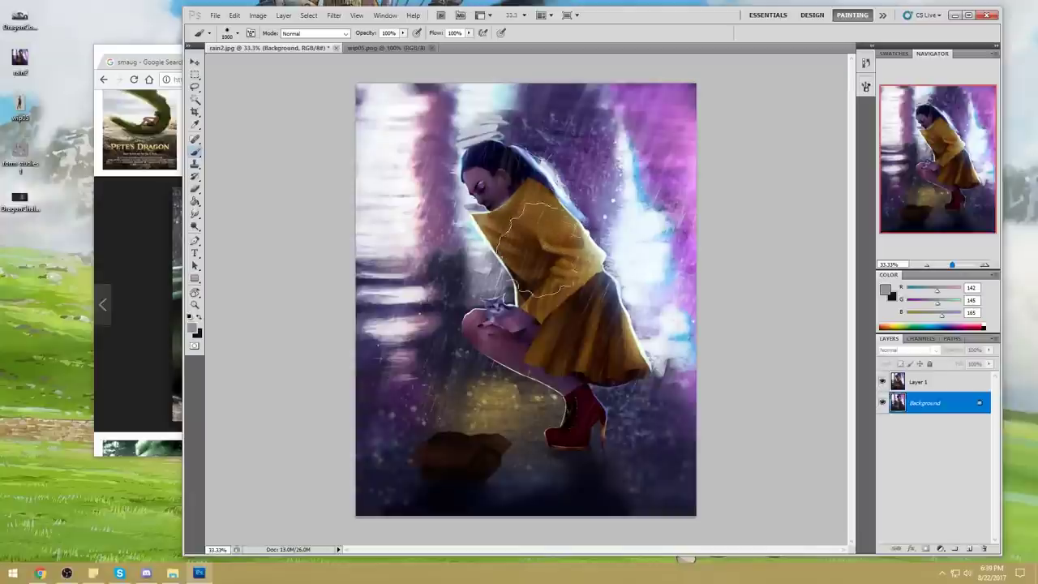
right_click(563, 262)
left_click(791, 307)
key("bracketright")
key("bracketright")
key("bracketright")
key("bracketright")
key("bracketright")
key("bracketright")
key("bracketright")
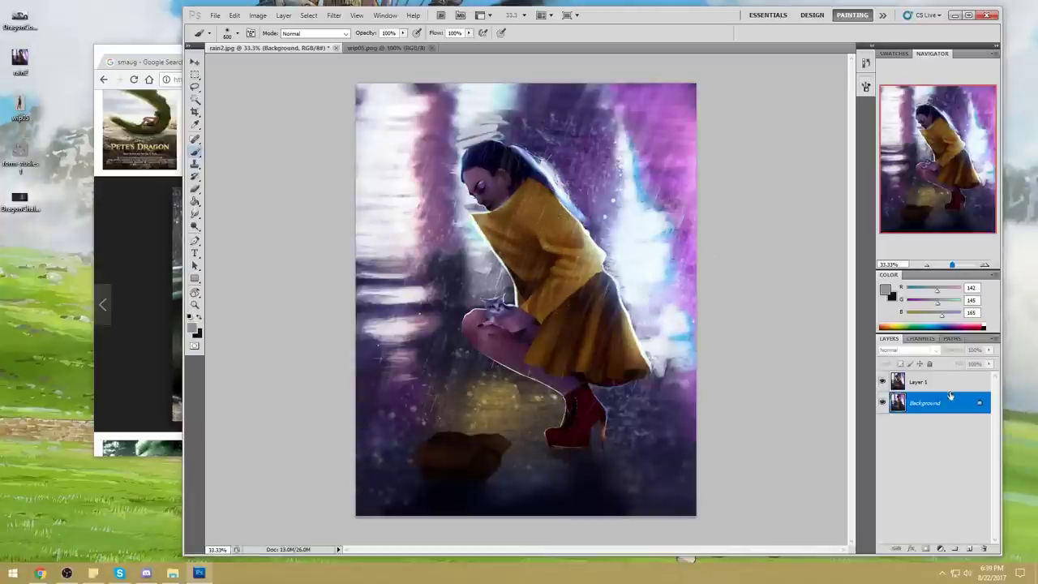
left_click(961, 388)
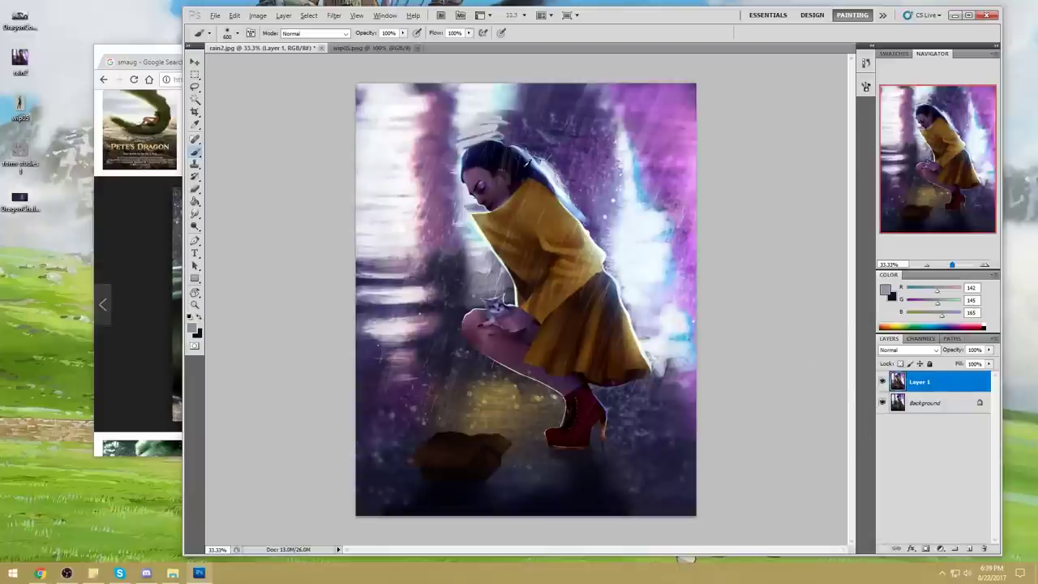
- Darken the woman's coat and skirt with dark blue sampled from her hair, using the brush in Darken mode at 36% opacity
left_click(527, 146, "alt")
left_click(314, 33)
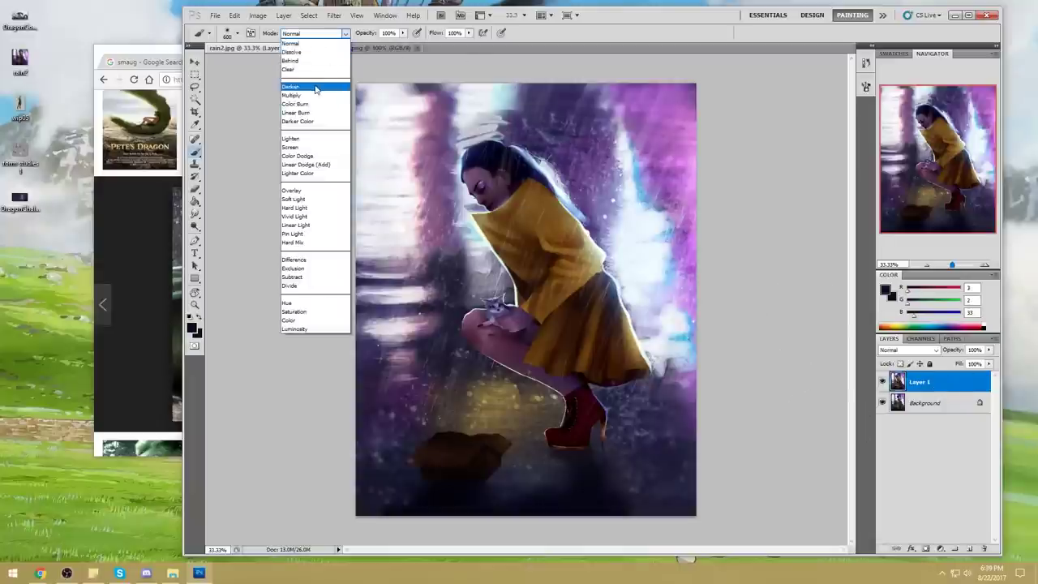
left_click(310, 86)
left_click_drag(520, 197, 520, 233)
key("ctrl+z")
left_click(403, 34)
left_click_drag(402, 44, 368, 44)
left_click(918, 381)
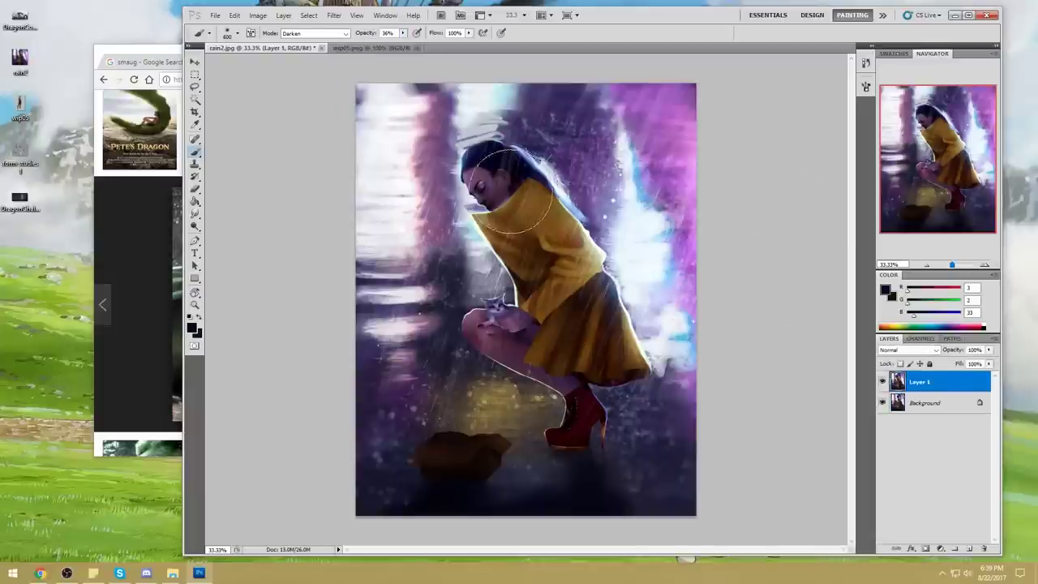
mouse_move(531, 235)
left_mouse_down()
mouse_move(570, 266)
mouse_move(557, 345)
mouse_move(529, 343)
mouse_move(621, 359)
mouse_move(536, 205)
mouse_move(582, 308)
mouse_move(552, 288)
mouse_move(567, 338)
left_mouse_up()
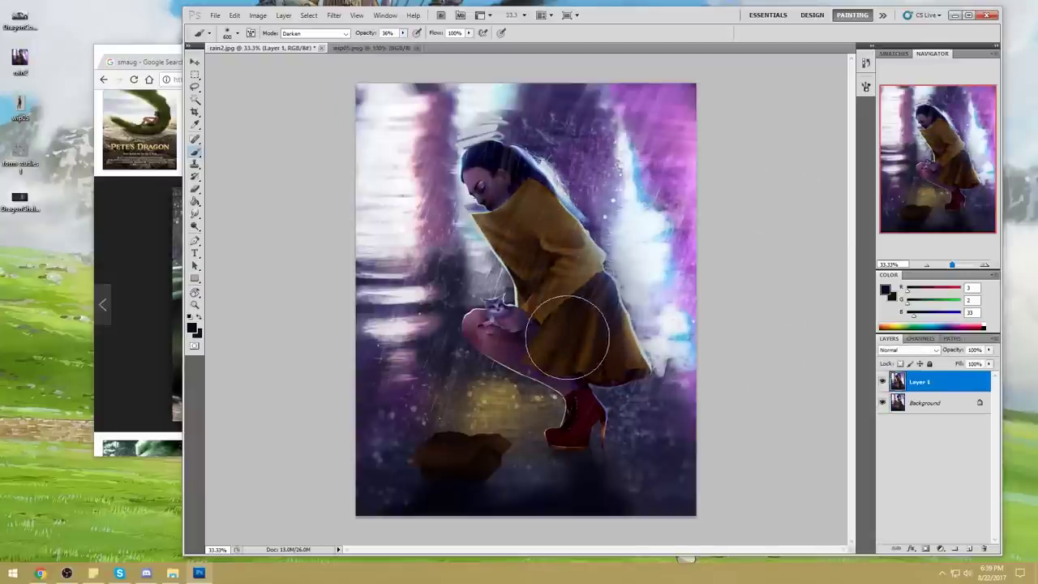
- Undo the dark blue shading painted directly on the woman's coat and skirt on Layer 1
mouse_move(530, 197)
left_mouse_down()
mouse_move(590, 286)
mouse_move(598, 356)
left_mouse_up()
key("e")
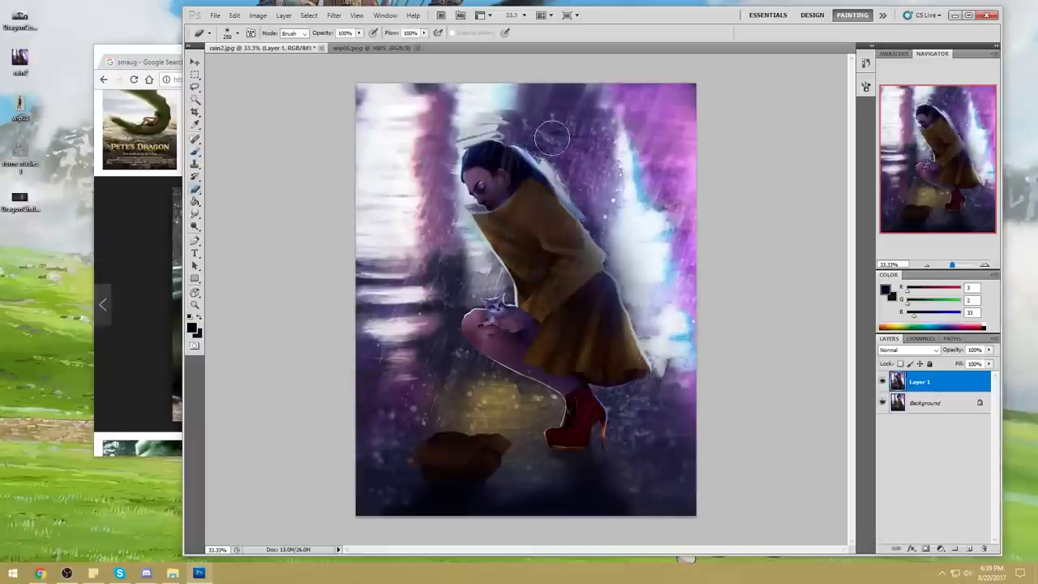
key("ctrl+z")
key("ctrl+z")
key("ctrl+z")
key("ctrl+alt+z")
- Add a new layer above Layer 1 and darken the woman's coat and skirt on it with dark blue brush strokes
left_click(969, 549)
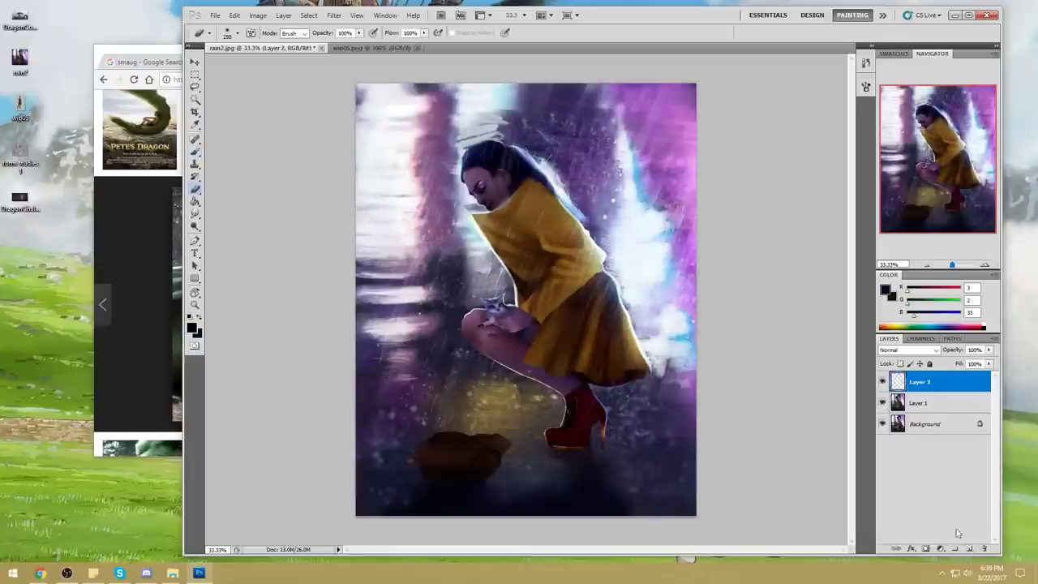
key("b")
mouse_move(521, 205)
left_mouse_down()
mouse_move(512, 233)
mouse_move(476, 216)
mouse_move(542, 308)
mouse_move(553, 229)
mouse_move(590, 278)
mouse_move(622, 361)
mouse_move(598, 369)
left_mouse_up()
mouse_move(572, 278)
left_mouse_down()
mouse_move(615, 312)
mouse_move(535, 280)
left_mouse_up()
- Choose another eraser tip and erase the dark overspill along the woman's back and in front of her collar
key("e")
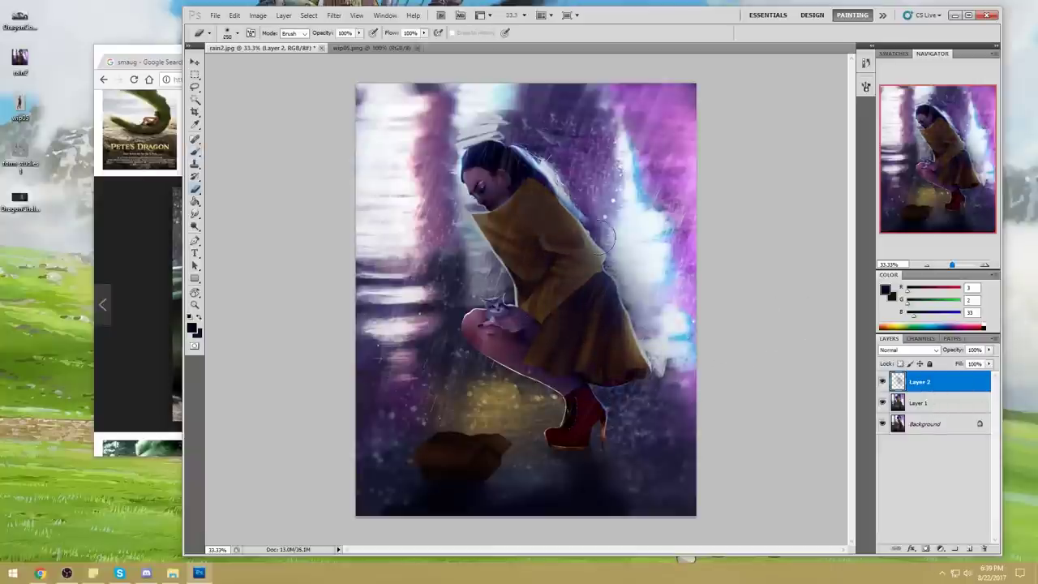
right_click(570, 269)
left_click(676, 350)
left_click(819, 283)
mouse_move(551, 149)
left_mouse_down()
mouse_move(602, 274)
mouse_move(626, 285)
mouse_move(640, 328)
mouse_move(642, 243)
mouse_move(661, 226)
left_mouse_up()
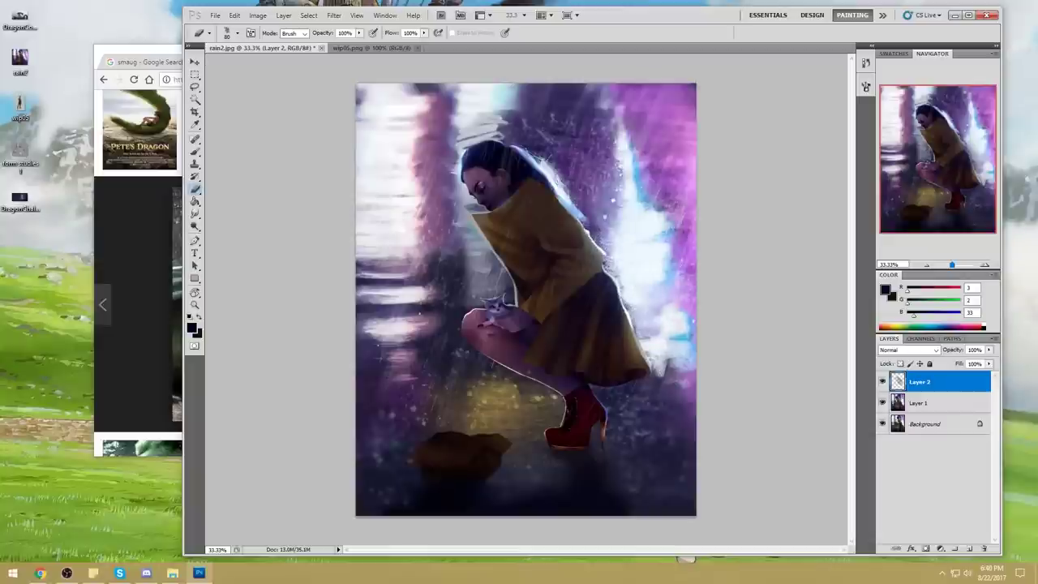
mouse_move(454, 219)
left_mouse_down()
mouse_move(495, 284)
mouse_move(465, 216)
left_mouse_up()
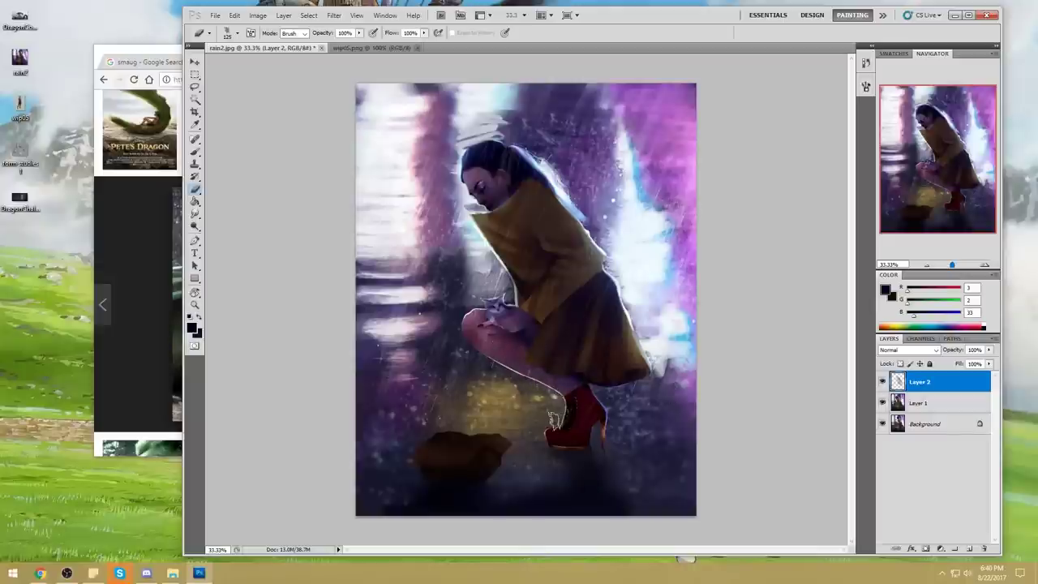
- Darken the woman's bent leg on the new layer with the Darken-mode brush sized between 150 and 200 px
key("b")
key("bracketleft")
key("bracketleft")
key("bracketleft")
key("bracketleft")
key("bracketleft")
key("bracketleft")
key("bracketleft")
key("bracketleft")
key("bracketleft")
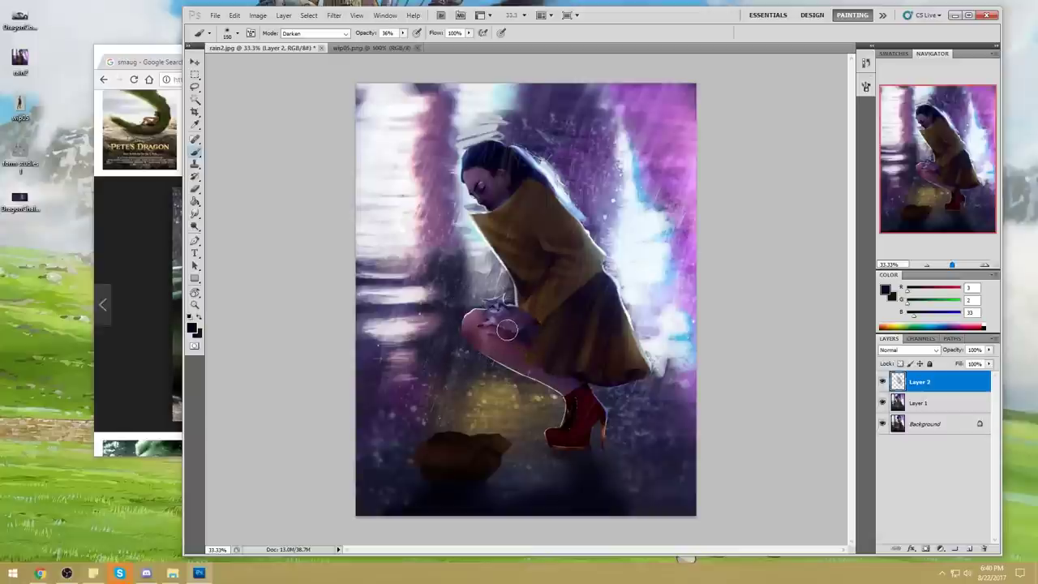
key("bracketright")
key("bracketright")
key("bracketright")
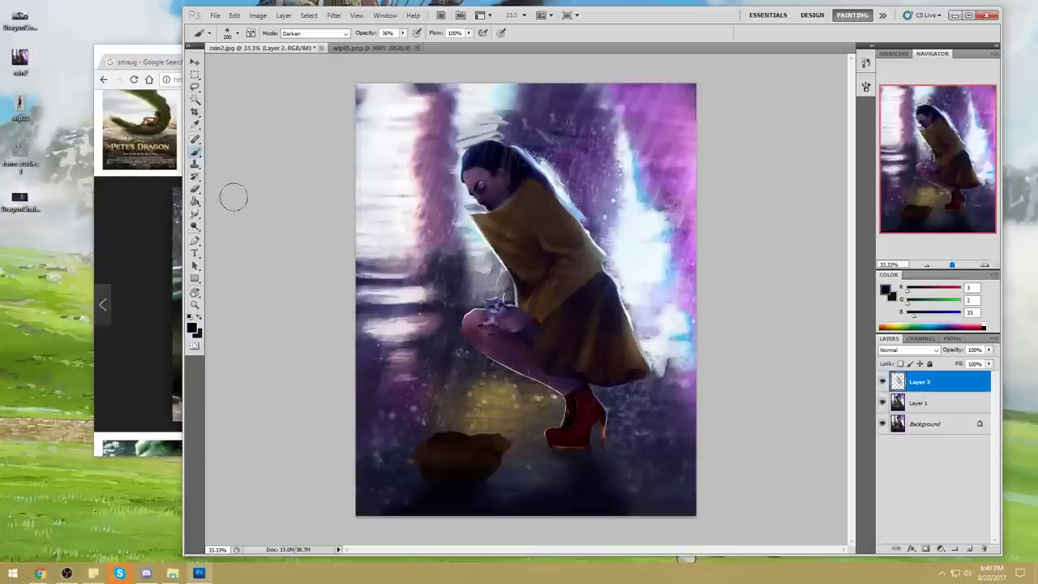
- Choose the Sponge tool and merge the shading layer down into Layer 1
left_click_drag(197, 230, 235, 247)
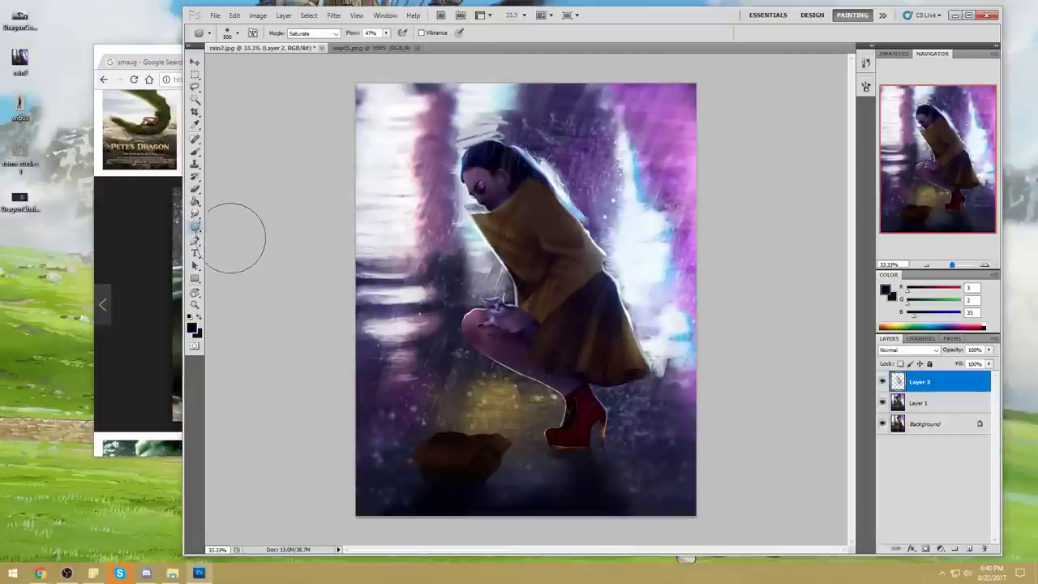
right_click(928, 403)
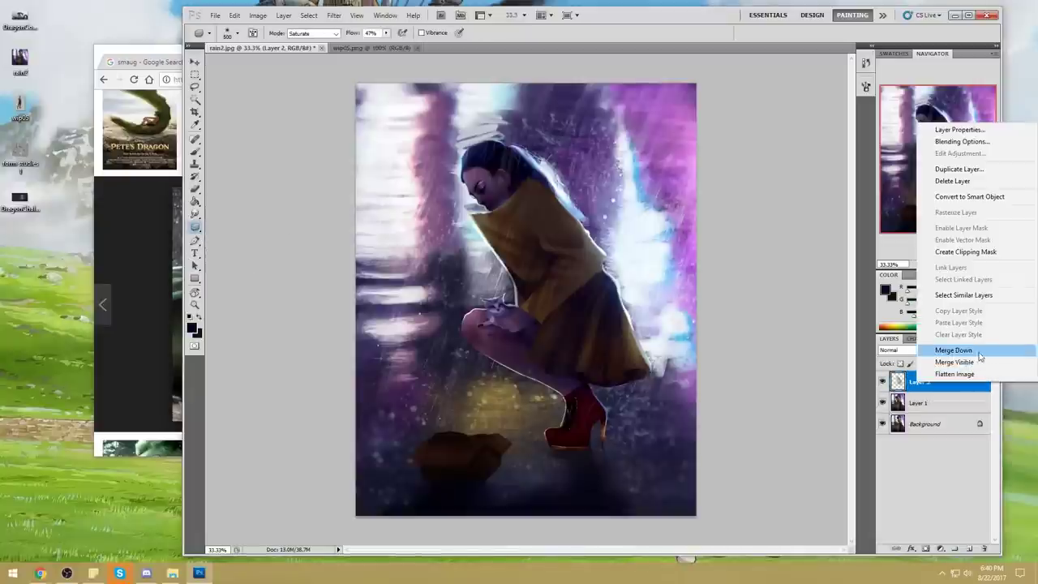
left_click(953, 347)
- Set the Sponge tool to Desaturate and mute the yellow of the woman's coat and skirt at 47% flow
key("bracketleft")
key("bracketleft")
key("bracketleft")
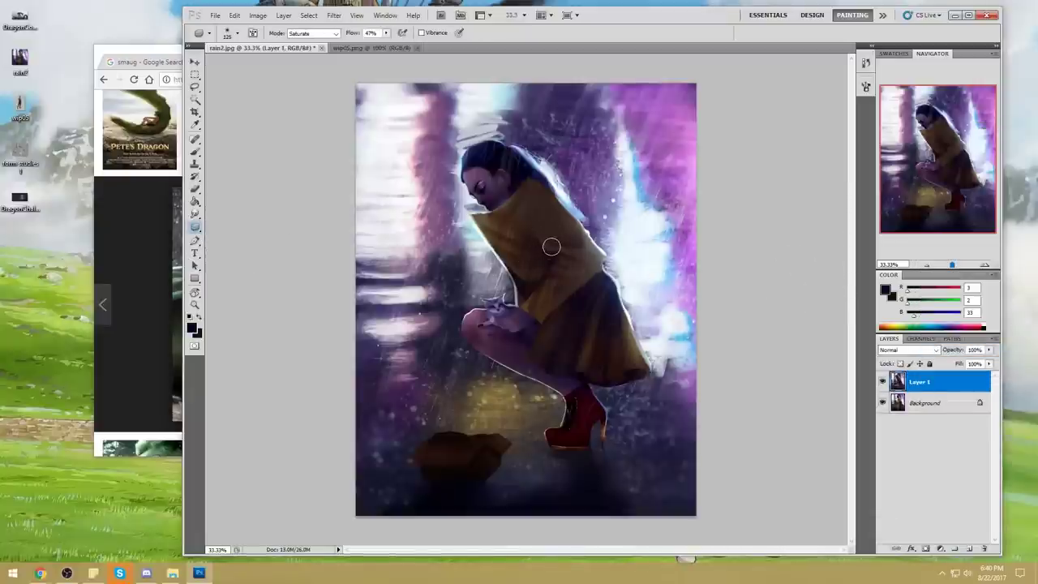
left_click(313, 34)
left_click(306, 43)
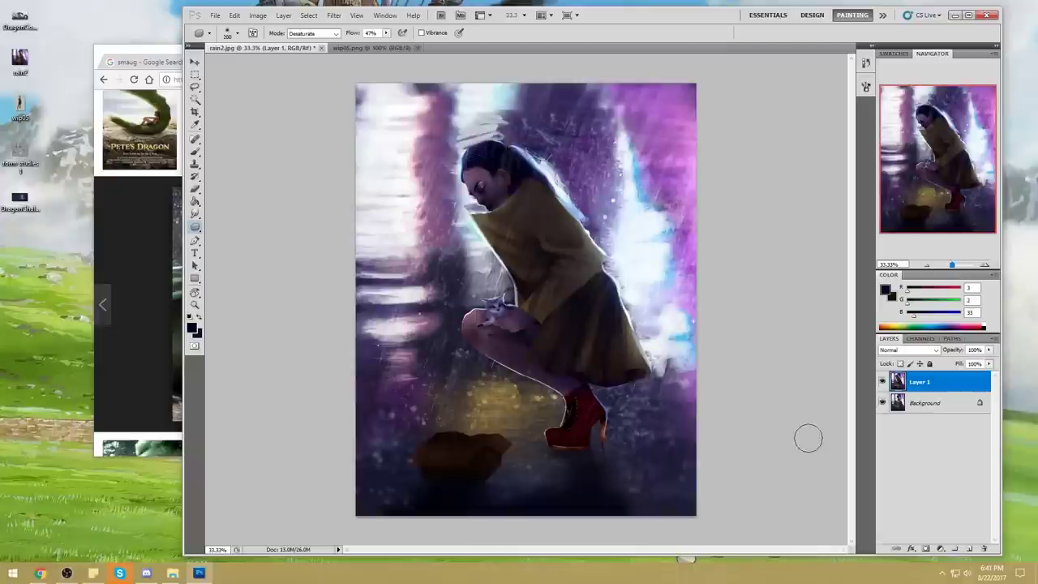
right_click(929, 385)
left_click(940, 294)
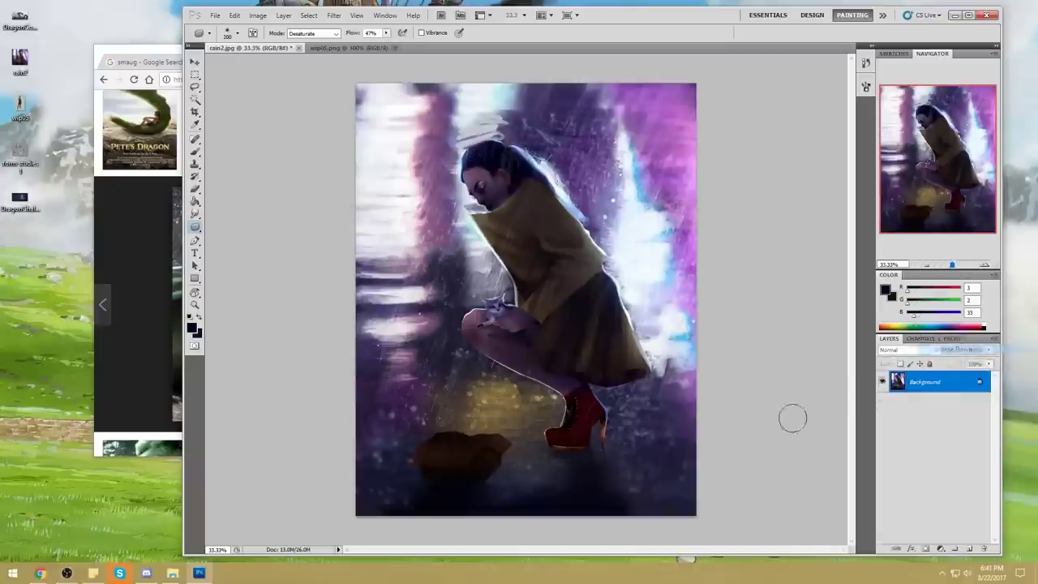
key("ctrl+z")
- Brighten the rim light along the woman's back and shoulder with a small Dodge brush, using Highlights range at 63% exposure
left_click_drag(195, 227, 224, 226)
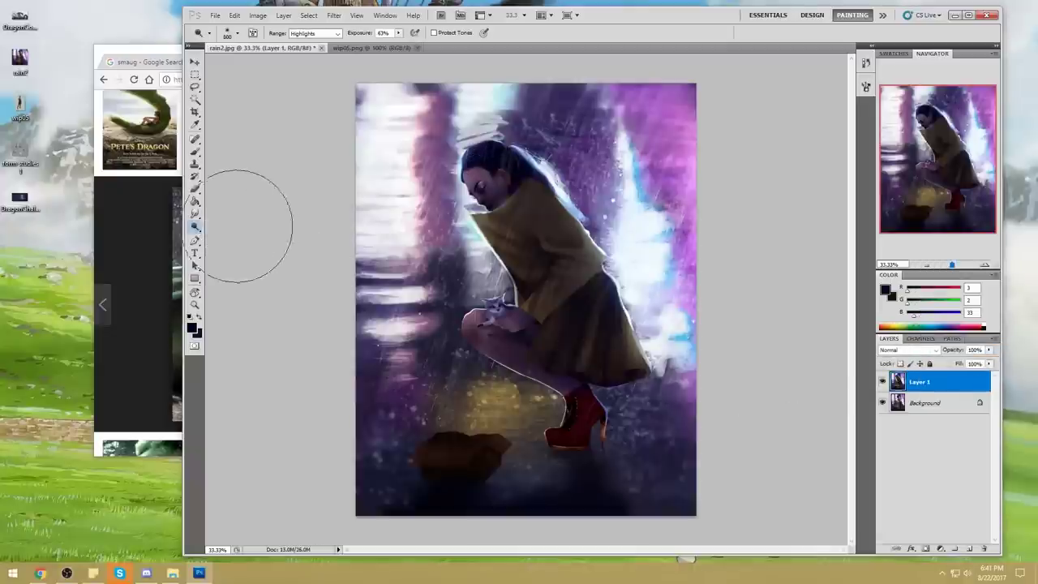
key("bracketleft")
key("bracketleft")
key("bracketleft")
key("bracketleft")
key("bracketleft")
key("bracketleft")
key("bracketleft")
key("bracketleft")
key("bracketleft")
key("bracketleft")
key("bracketleft")
key("bracketleft")
key("bracketleft")
key("bracketleft")
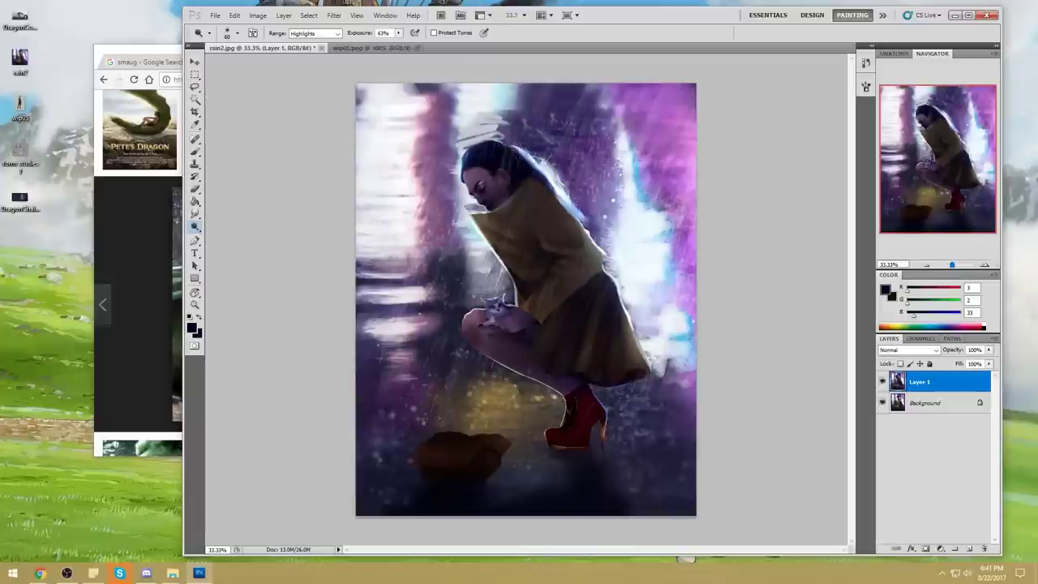
key("bracketleft")
key("bracketleft")
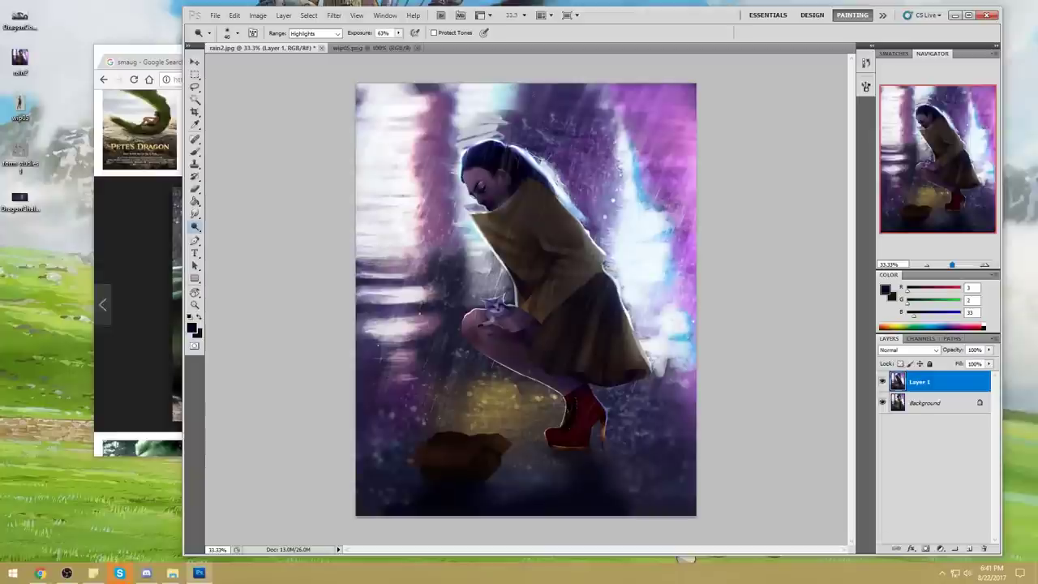
key("bracketleft")
key("bracketleft")
key("bracketleft")
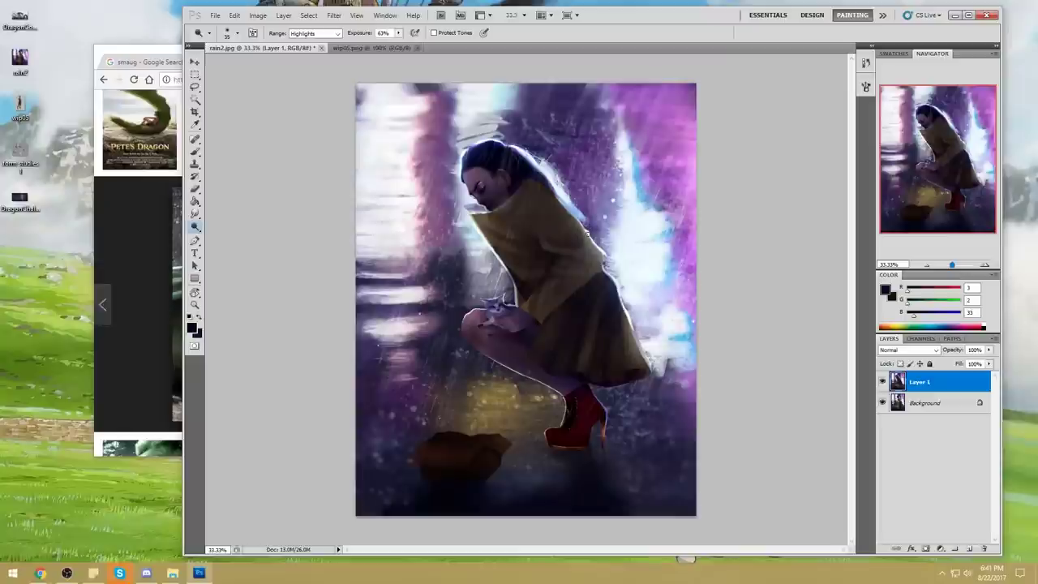
left_click_drag(588, 233, 569, 206)
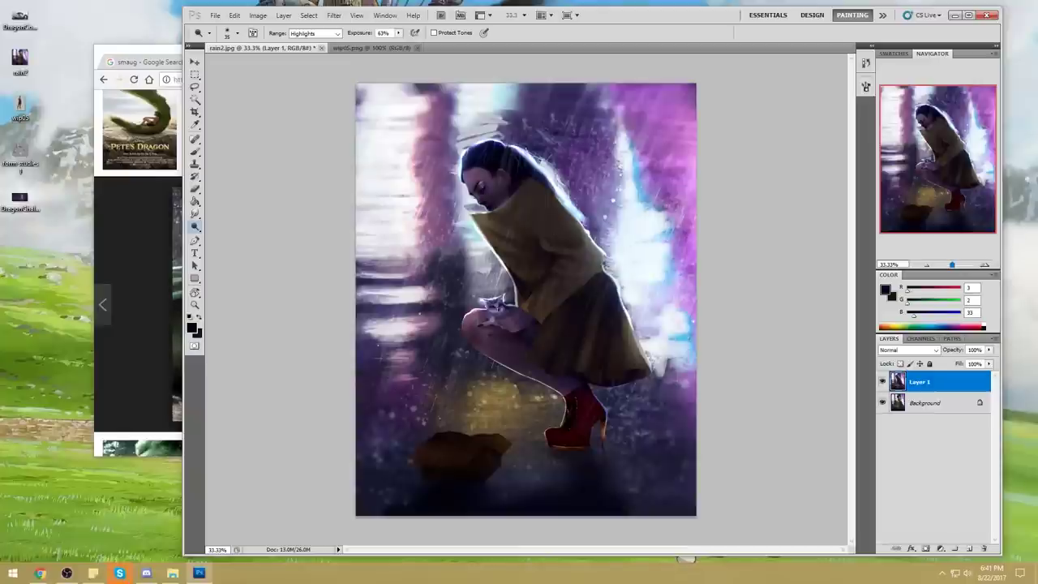
left_click_drag(584, 198, 610, 258)
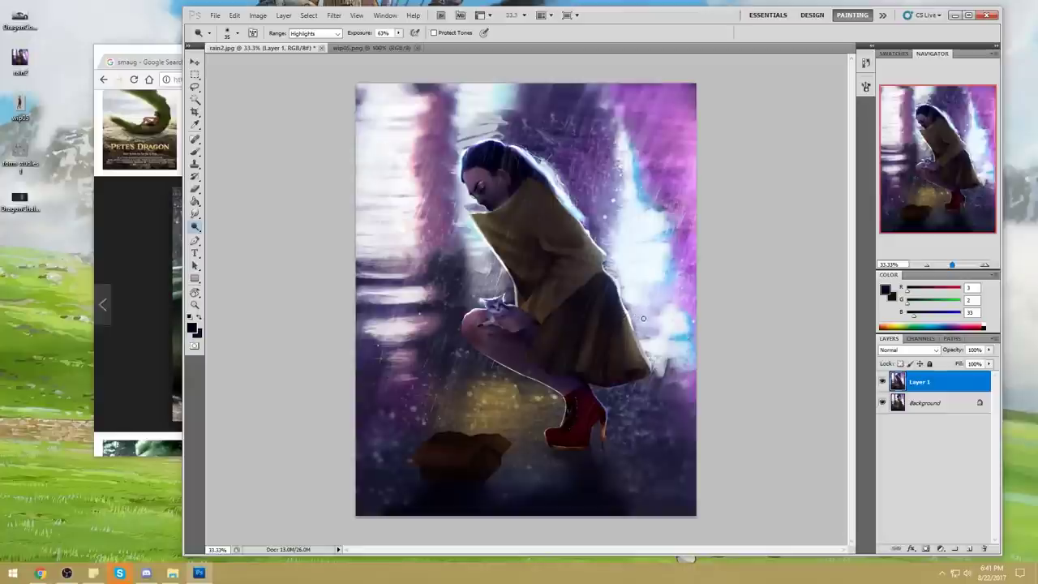
- Smudge the leftover streaks above the woman's head into the background
left_click_drag(195, 214, 195, 215)
left_click(221, 234)
mouse_move(499, 106)
left_mouse_down()
mouse_move(462, 99)
mouse_move(477, 125)
left_mouse_up()
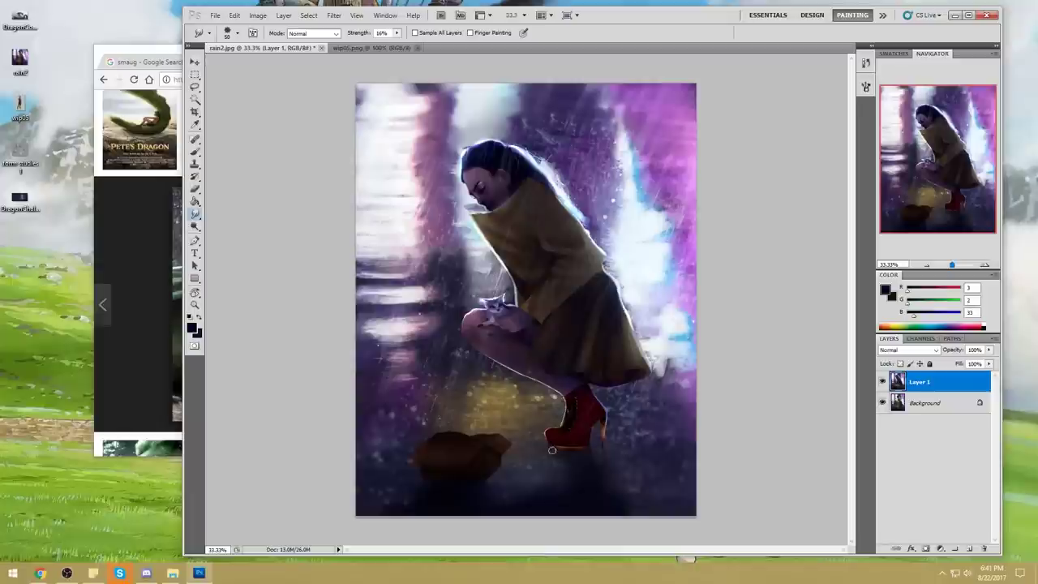
- Try to brighten the yellow glow on the ground with an enlarged Dodge brush in Highlights range
left_click_drag(195, 226, 220, 222)
key("bracketright")
key("bracketright")
key("bracketright")
key("bracketright")
key("bracketright")
key("bracketright")
key("bracketright")
key("bracketright")
key("bracketright")
key("bracketright")
key("bracketright")
key("bracketright")
key("bracketright")
key("bracketright")
left_click_drag(506, 414, 494, 393)
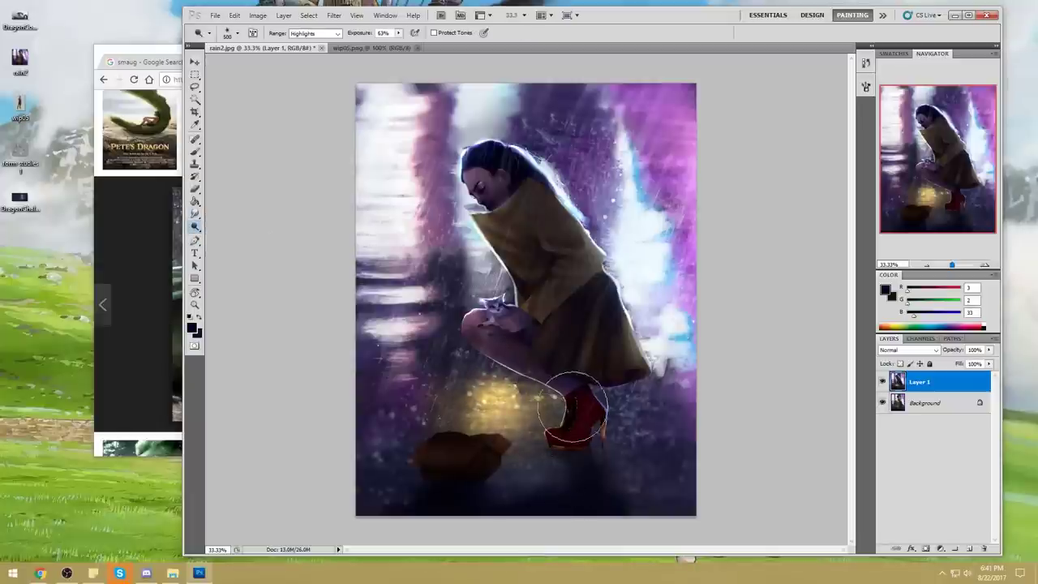
key("ctrl+z")
- Switch to the Brush tool in Normal mode, enlarge it and pick a pale cyan of RGB 167, 222, 227
key("b")
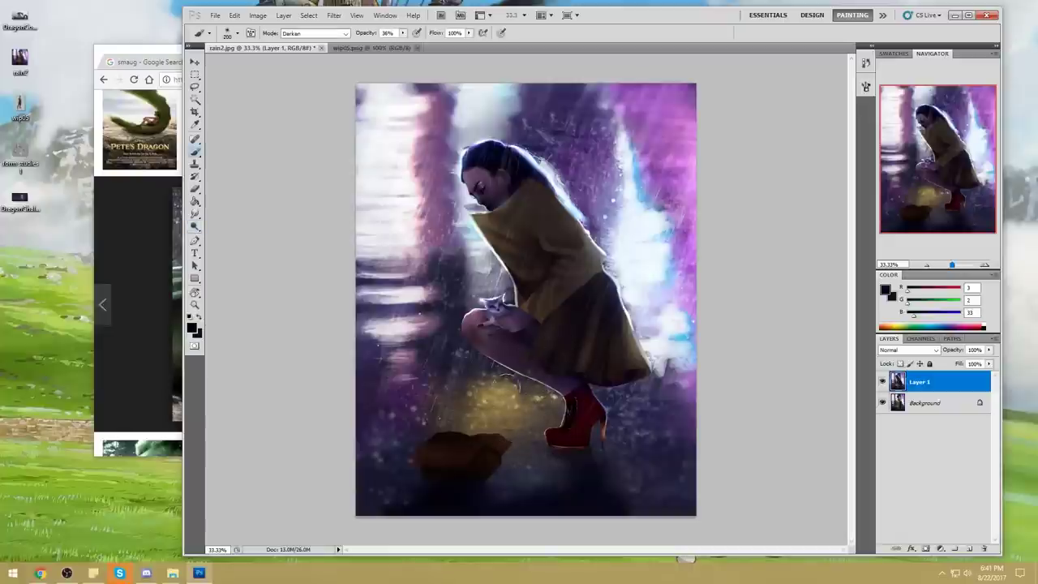
right_click(496, 236, "alt+shift")
key("bracketright")
key("bracketright")
key("bracketright")
key("bracketright")
key("bracketright")
key("bracketright")
key("bracketright")
left_click(318, 34)
left_click(298, 43)
- Try painting a pale cyan glow on the ground in front of the boots directly on Layer 1
key("bracketleft")
key("bracketleft")
key("bracketleft")
mouse_move(489, 394)
left_mouse_down()
mouse_move(489, 383)
mouse_move(524, 423)
left_mouse_up()
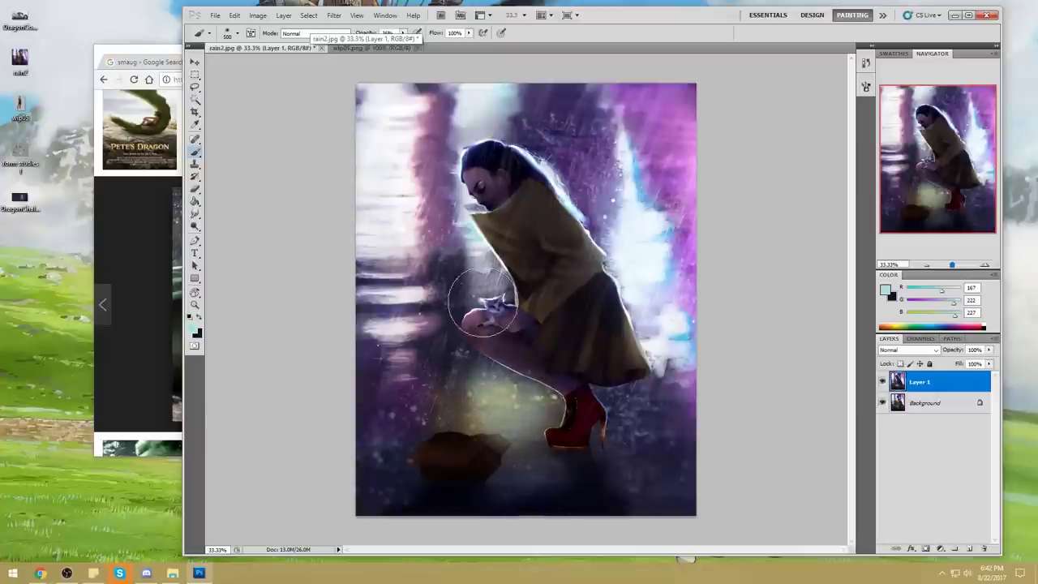
key("ctrl+z")
mouse_move(492, 379)
left_mouse_down()
mouse_move(515, 391)
mouse_move(485, 383)
mouse_move(515, 425)
mouse_move(521, 470)
left_mouse_up()
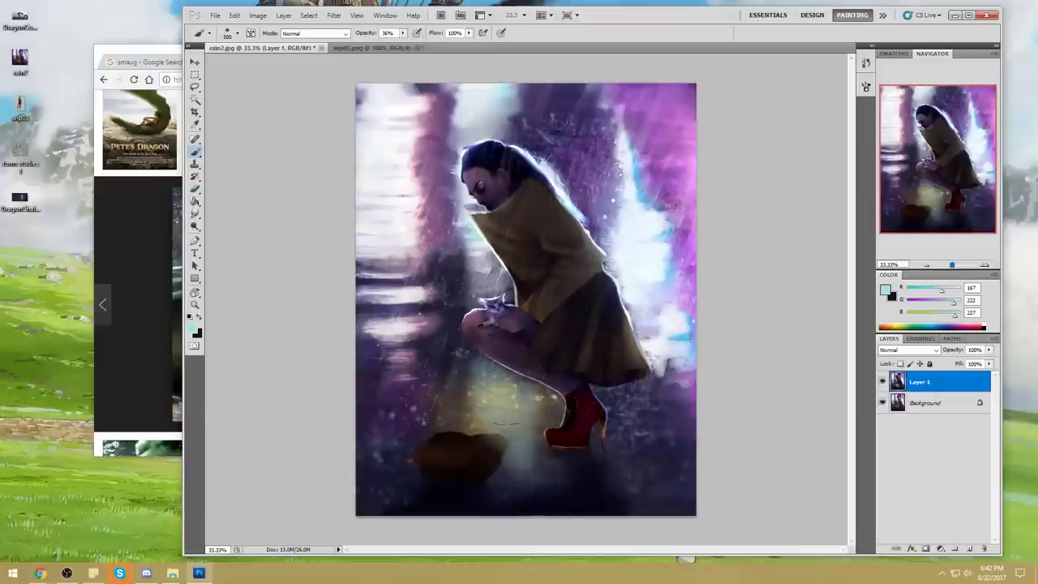
key("ctrl+z")
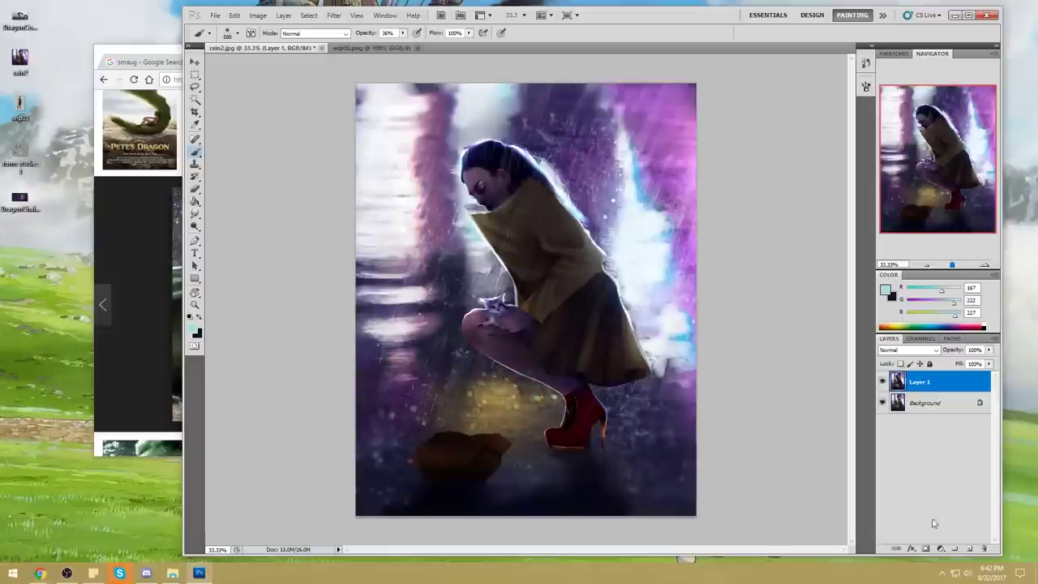
- Add a new layer and paint a soft pale glow over the ground below the leg with sampled colors and a 1000 px brush
left_click(969, 549)
key("bracketright")
key("bracketright")
key("bracketright")
key("bracketright")
key("bracketright")
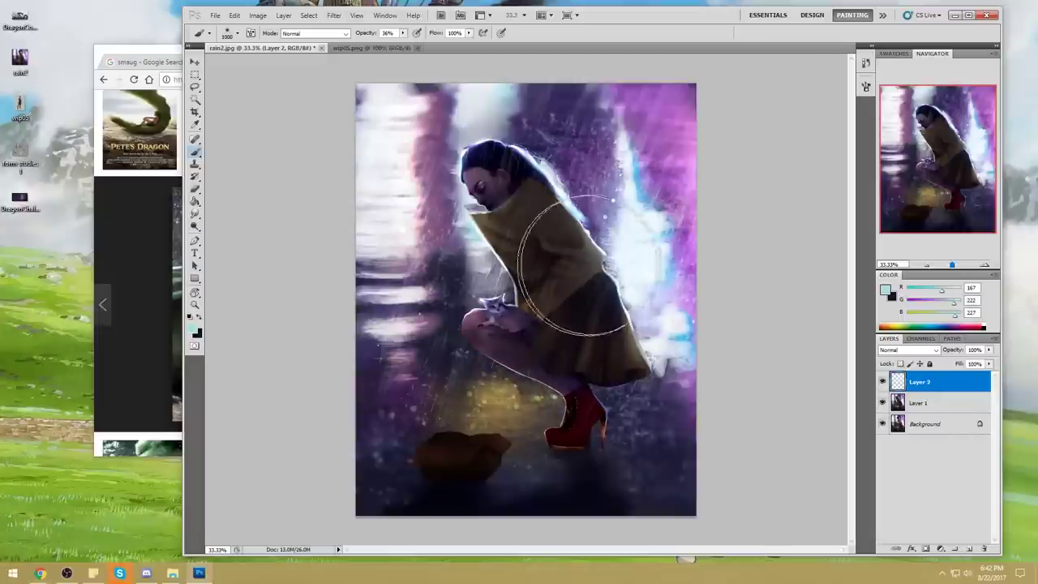
left_click(496, 307, "alt")
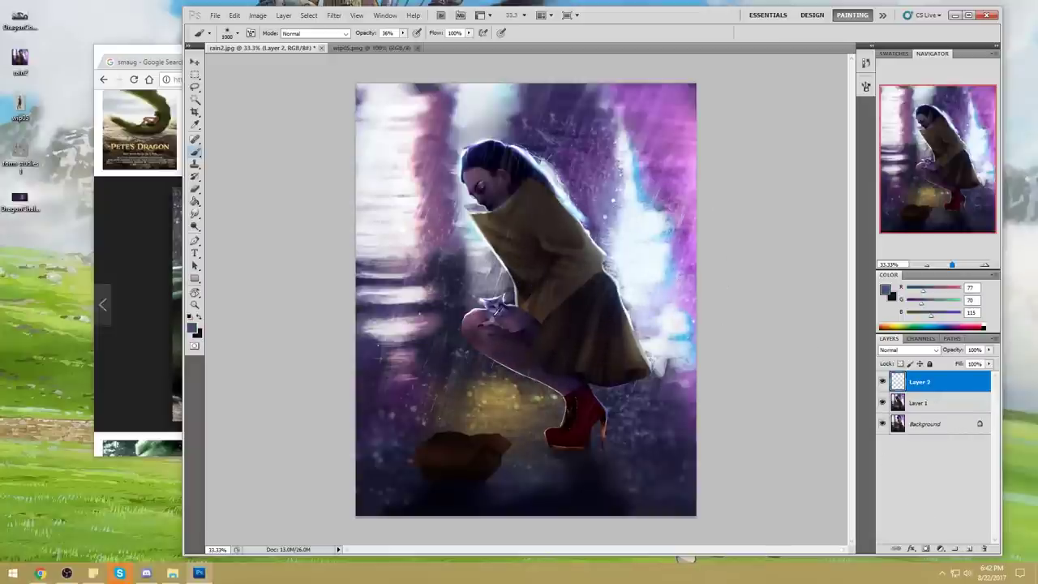
left_click(447, 369, "alt")
left_click_drag(527, 377, 558, 409)
left_click(638, 235, "alt")
mouse_move(501, 292)
left_mouse_down()
mouse_move(498, 411)
mouse_move(484, 413)
mouse_move(492, 390)
left_mouse_up()
- Erase the glow where it covers the woman's leg and the brown object on the ground, reducing the eraser to 45 px
key("e")
left_click_drag(470, 325, 569, 386)
key("ctrl+z")
mouse_move(468, 329)
left_mouse_down()
mouse_move(577, 379)
mouse_move(478, 337)
mouse_move(547, 374)
mouse_move(539, 339)
mouse_move(492, 304)
mouse_move(541, 335)
mouse_move(508, 344)
mouse_move(542, 370)
mouse_move(434, 379)
mouse_move(425, 349)
mouse_move(459, 450)
mouse_move(527, 471)
mouse_move(527, 461)
mouse_move(467, 449)
mouse_move(501, 457)
mouse_move(548, 440)
left_mouse_up()
key("ctrl+z")
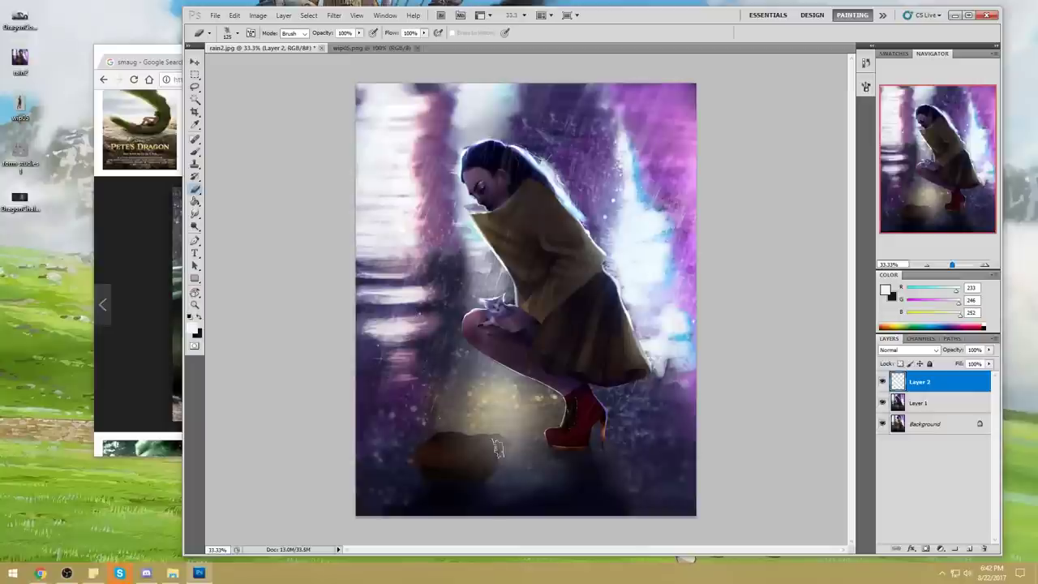
mouse_move(490, 451)
left_mouse_down()
mouse_move(462, 444)
mouse_move(456, 430)
mouse_move(456, 458)
left_mouse_up()
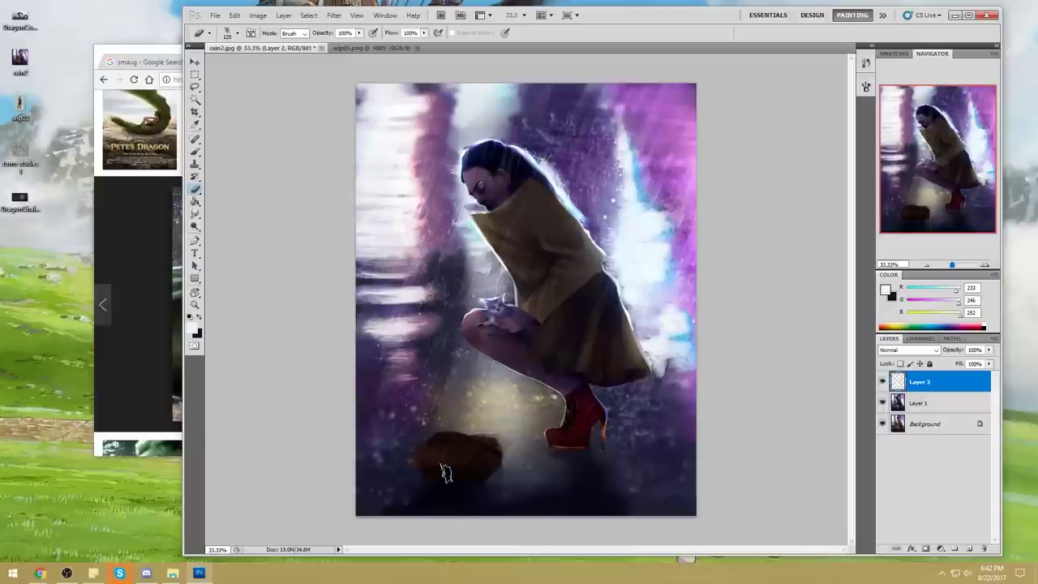
key("bracketleft")
key("bracketleft")
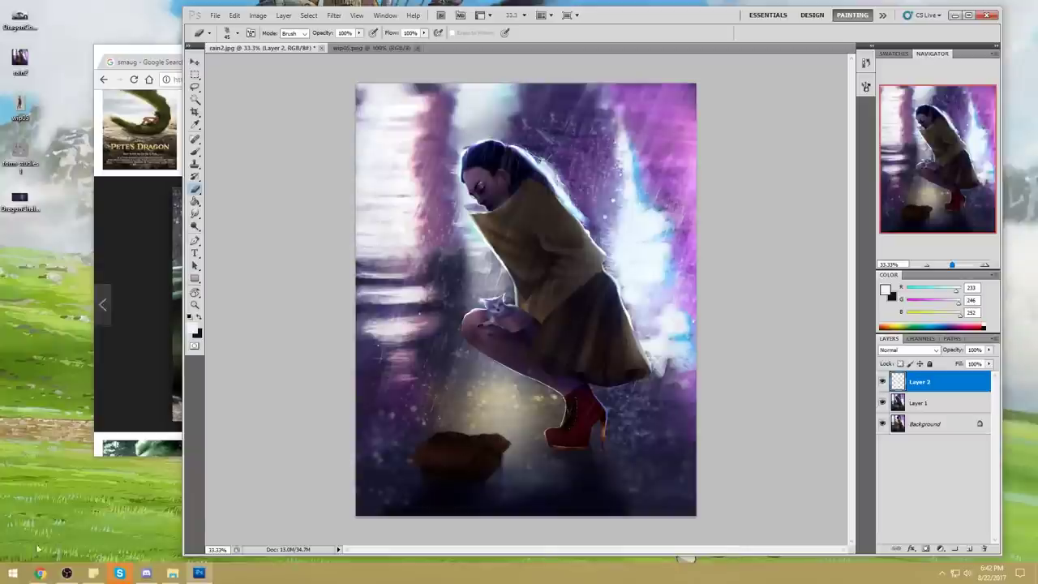
- Bring up the Chrome window and move it off this screen, clear of the painting
mouse_move(40, 573)
left_click(115, 528)
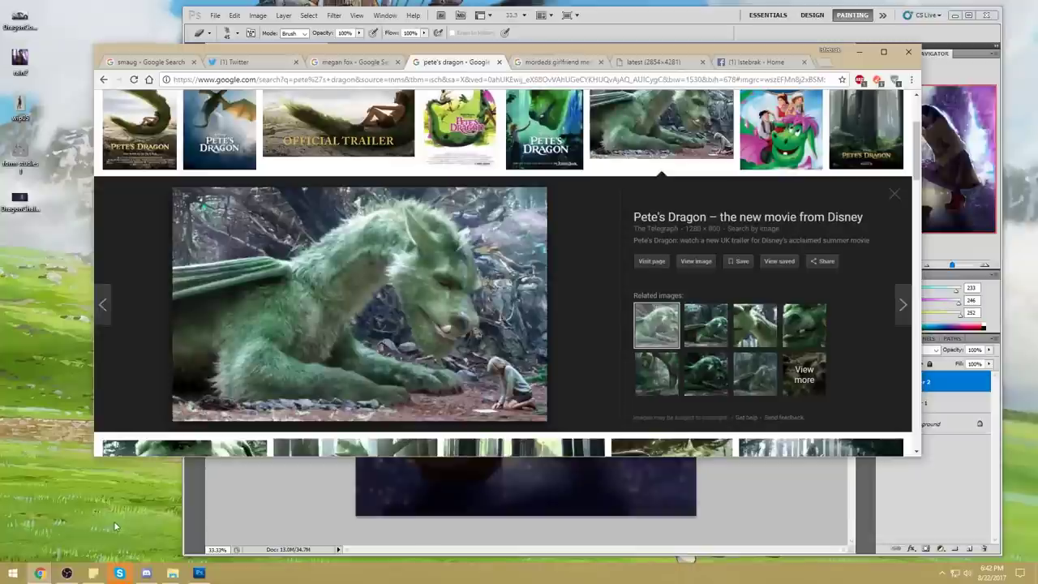
mouse_move(636, 52)
left_mouse_down()
mouse_move(766, 64)
mouse_move(1037, 122)
left_mouse_up()
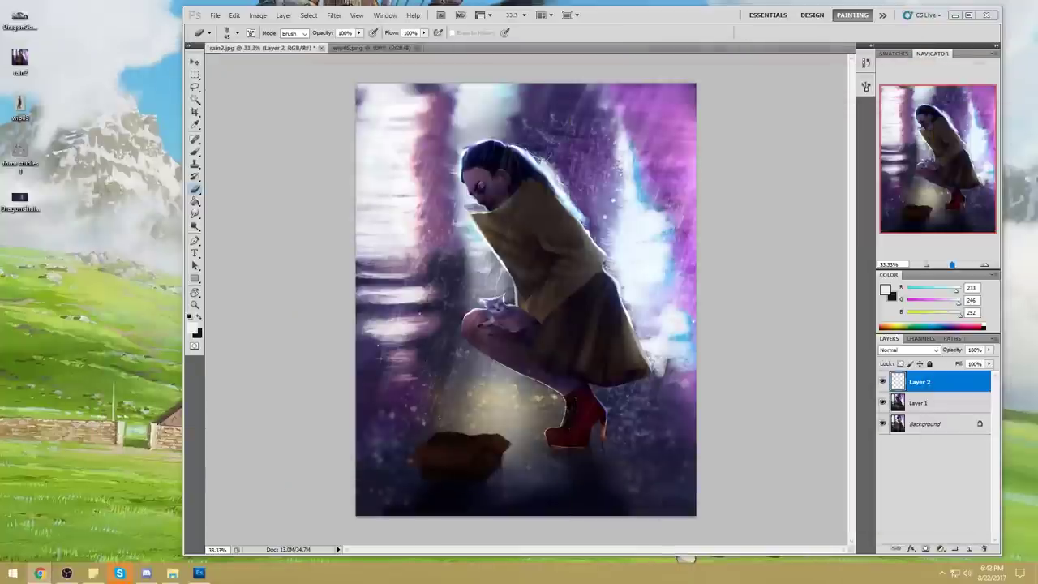
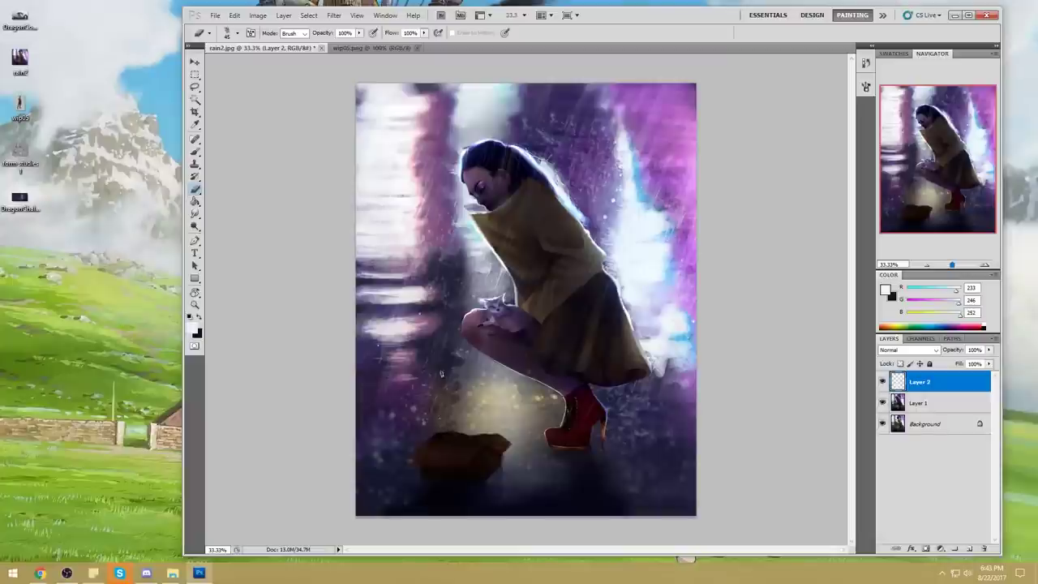
- Enlarge the eraser to 200 px and soften the glow's outer edge above the brown object
key("]")
key("]")
key("]")
key("]")
key("]")
key("]")
key("]")
key("]")
key("]")
left_click_drag(434, 367, 428, 403)
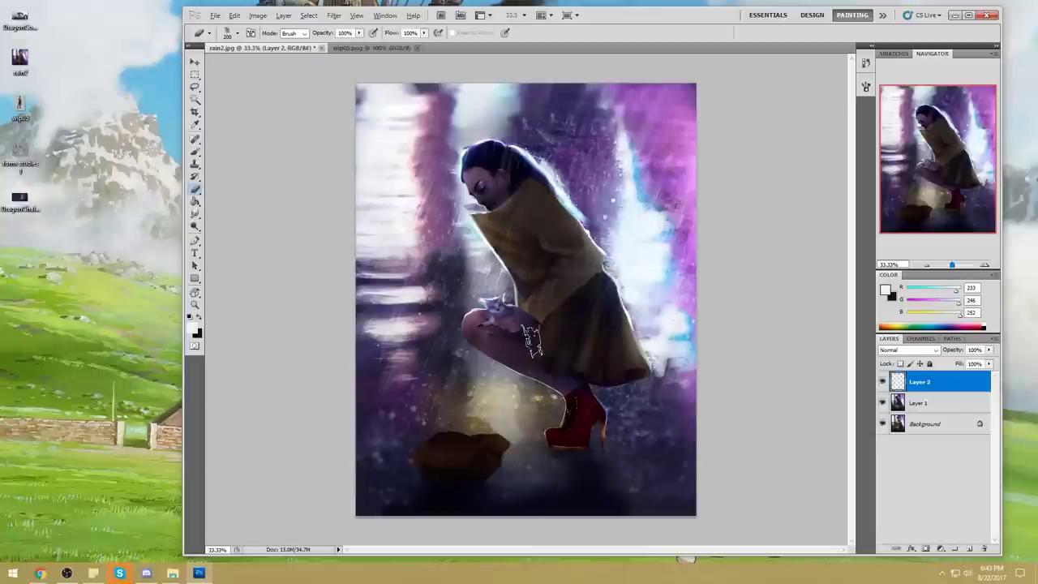
- Merge Layer 2 with the ground glow down into Layer 1
key("alt")
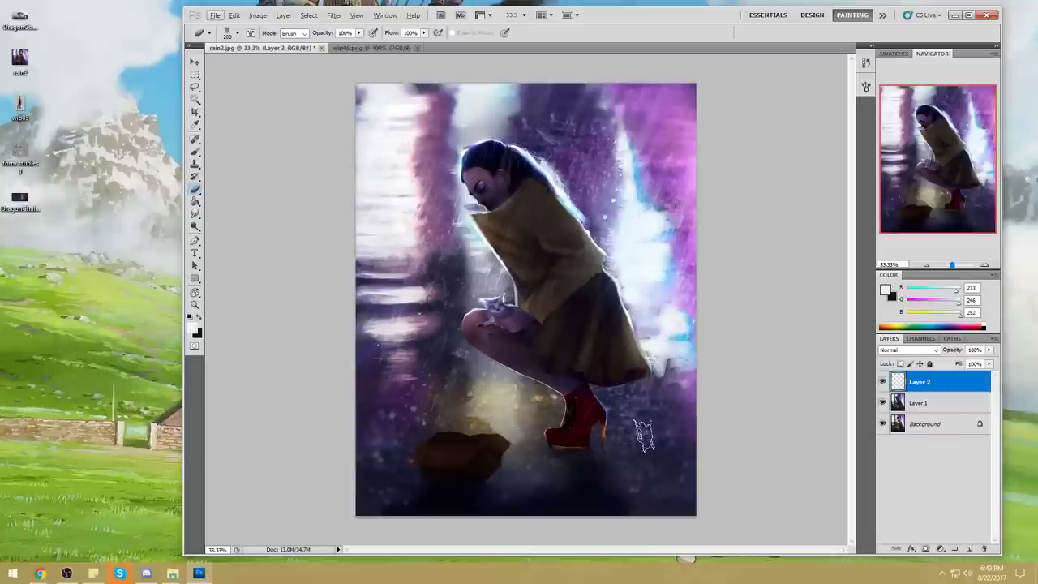
right_click(942, 387)
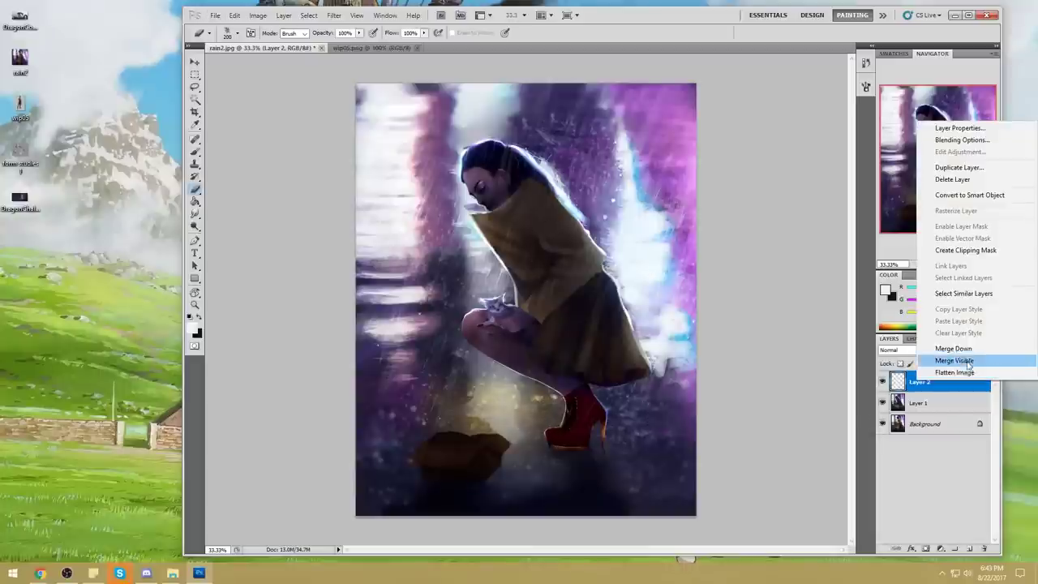
left_click(953, 349)
- Compare the repainted version with the original by repeatedly hiding and showing Layer 1
left_click(882, 382)
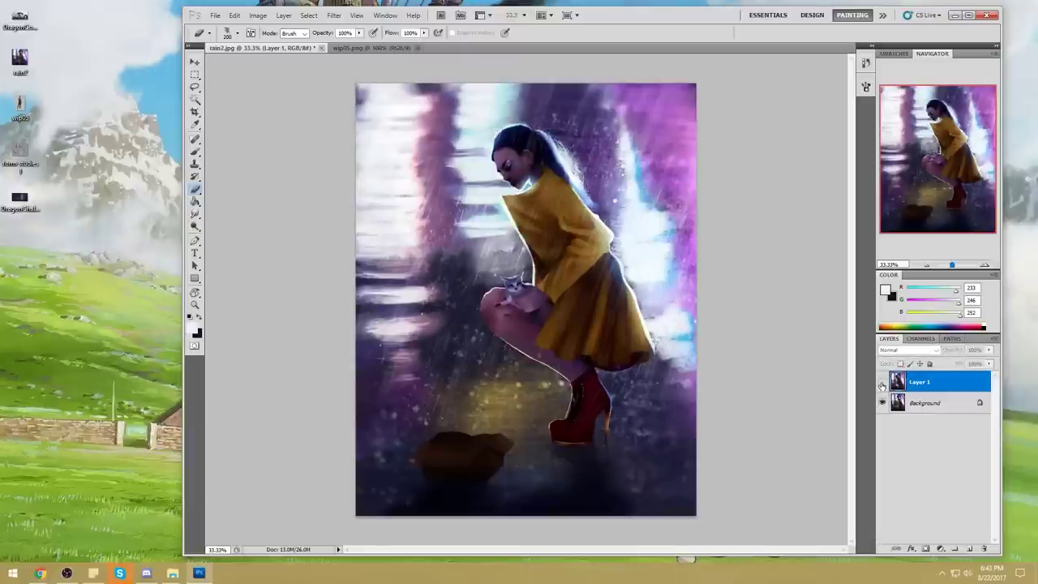
left_click(882, 383)
left_click(882, 382)
left_click(882, 383)
left_click(882, 382)
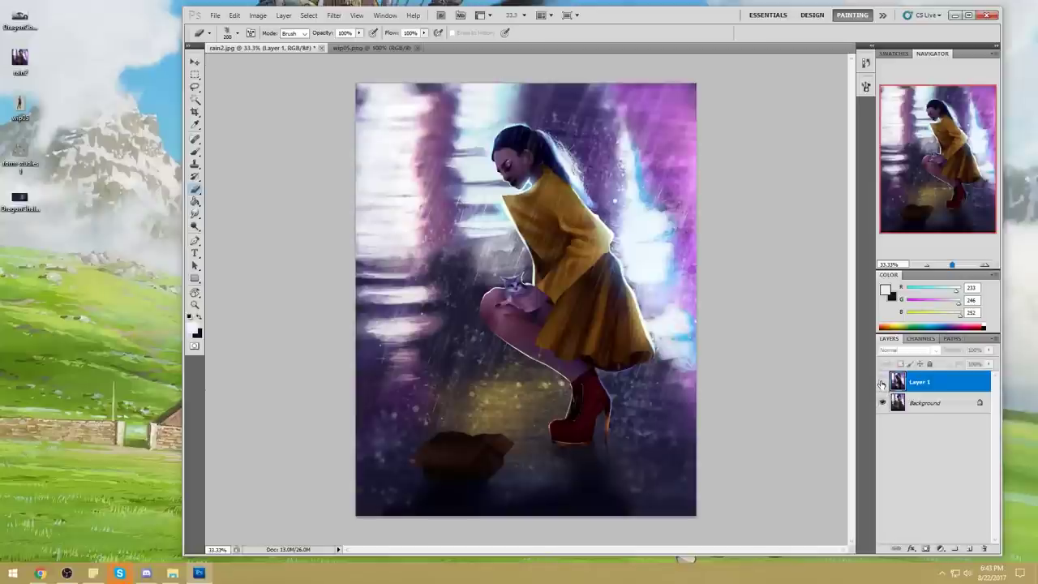
left_click(882, 383)
left_click(882, 383)
left_click(882, 383)
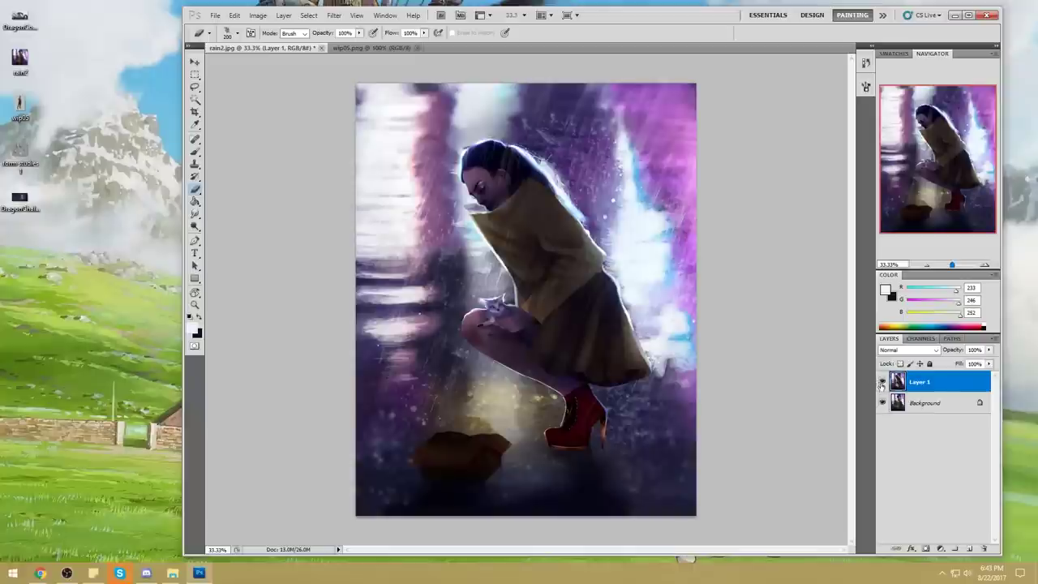
- Extend the canvas upward with the Crop tool, adding an empty strip above the painting at its full width
key("ctrl+minus")
key("c")
left_click_drag(442, 193, 621, 398)
left_click_drag(527, 191, 526, 163)
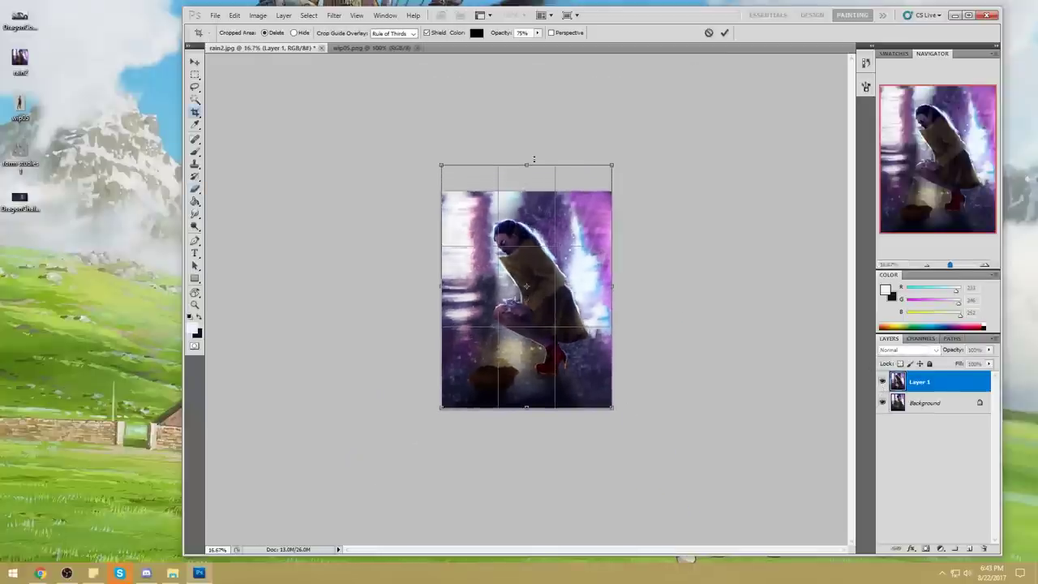
key("Return")
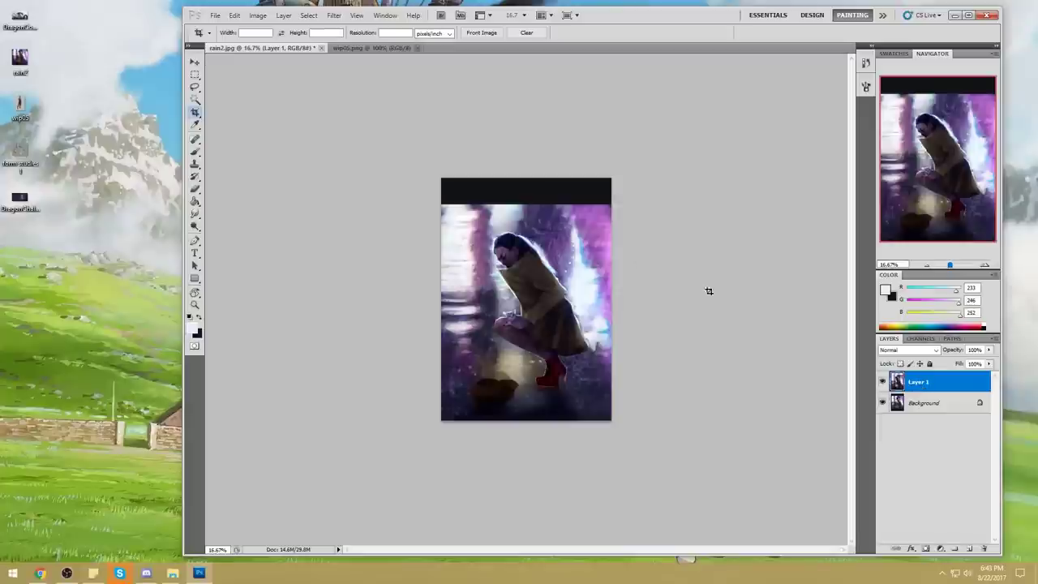
- Copy the background above the woman's head to a new layer and stretch it to about 196% height to fill the empty strip
key("m")
left_click_drag(441, 204, 627, 234)
key("ctrl+j")
key("ctrl+t")
left_click_drag(526, 204, 526, 179)
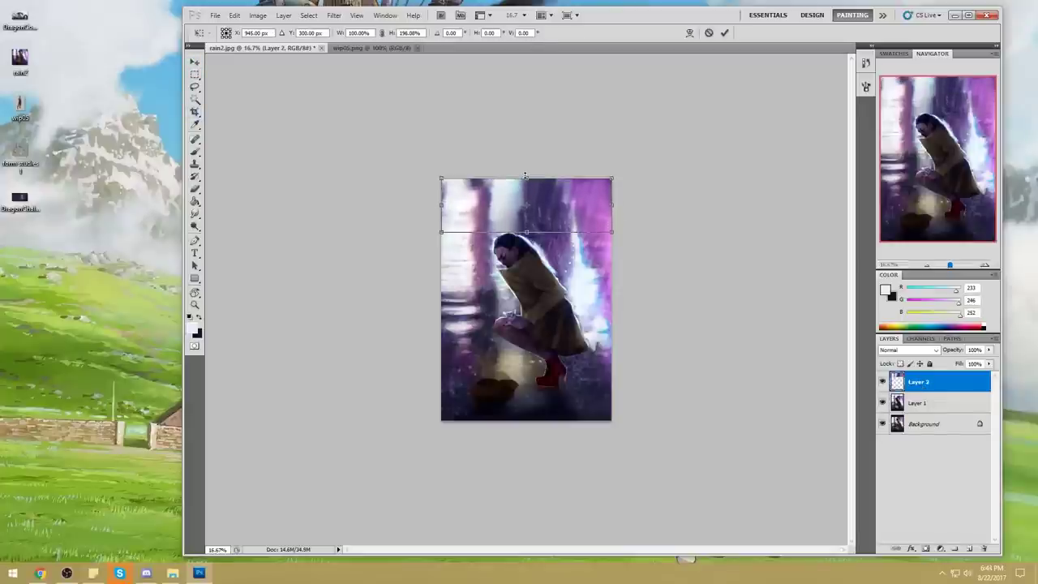
left_click(724, 32)
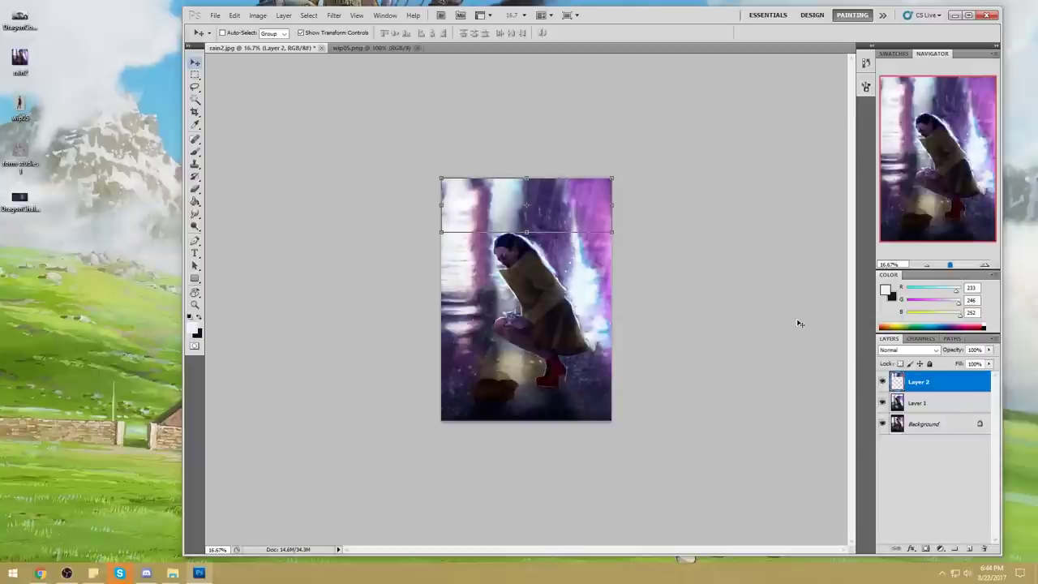
- Check the stretched background strip by hiding and showing its layer, and merge it down into Layer 1
key("b")
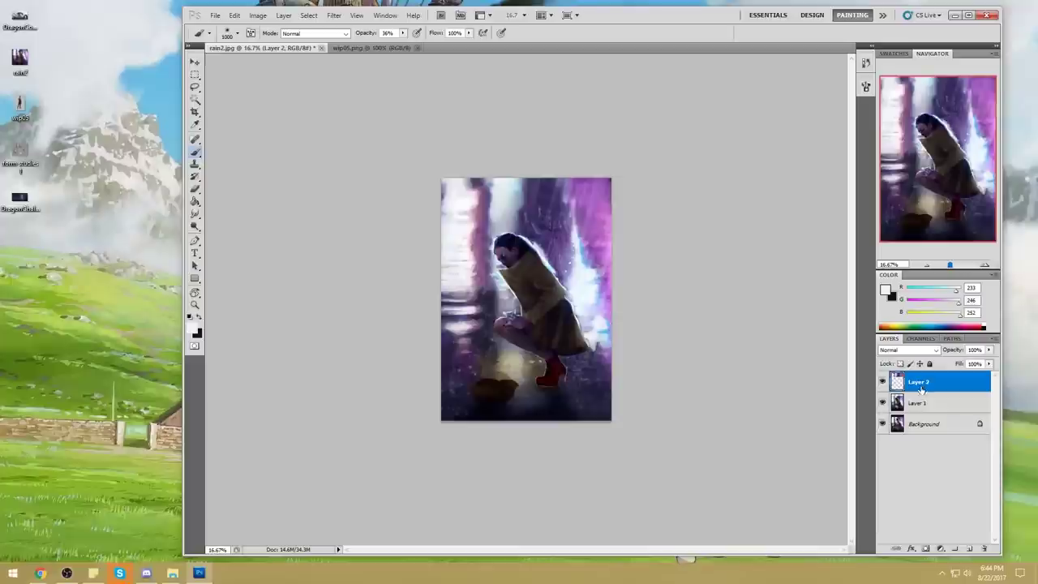
left_click(883, 381)
left_click(884, 385)
left_click(883, 385)
left_click(884, 385)
right_click(920, 385)
left_click(959, 351)
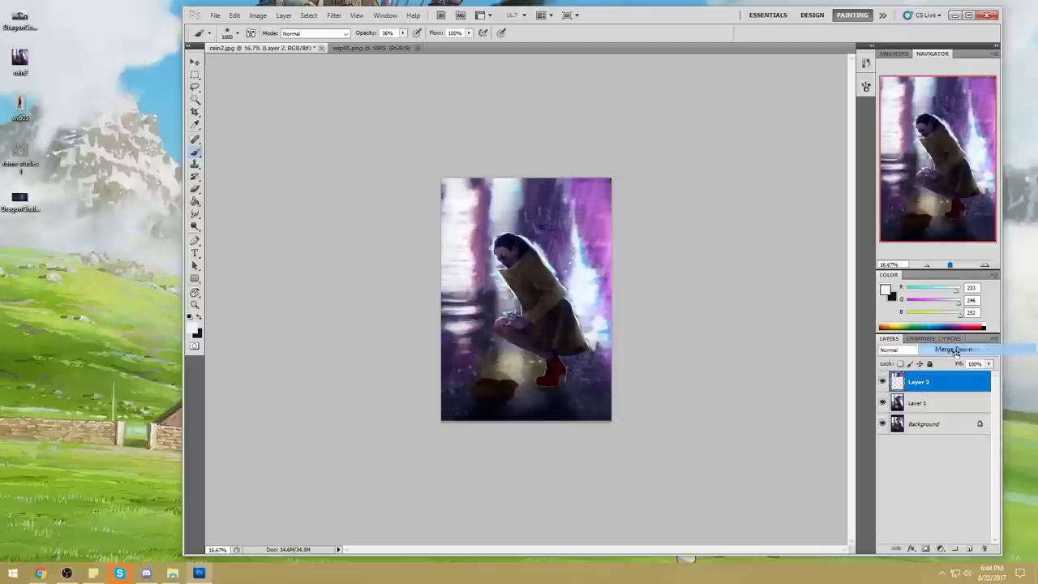
- Compare the extended repaint with the original by hiding and showing Layer 1
left_click(883, 382)
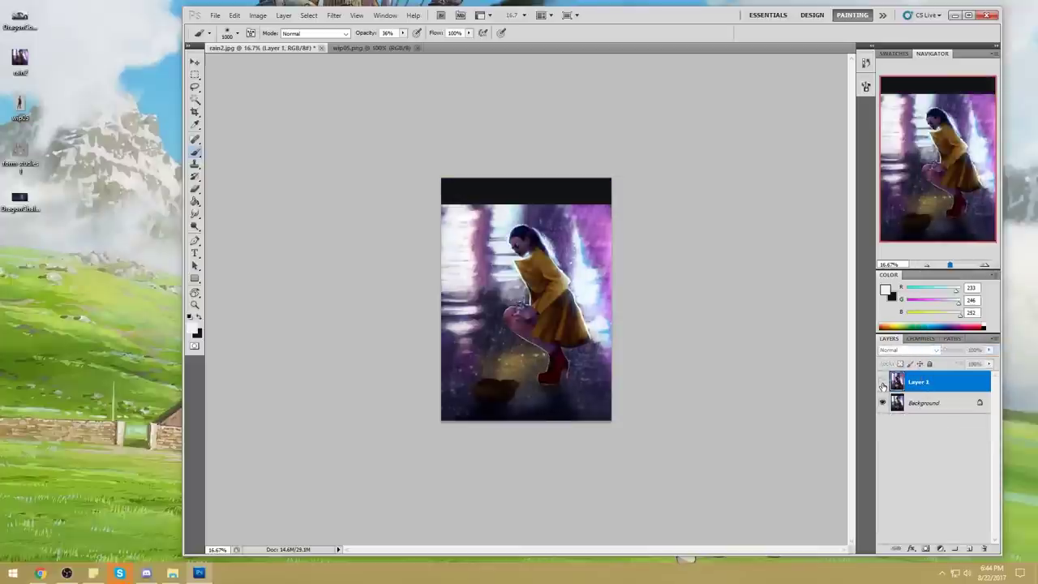
key("ctrl+plus")
left_click(883, 382)
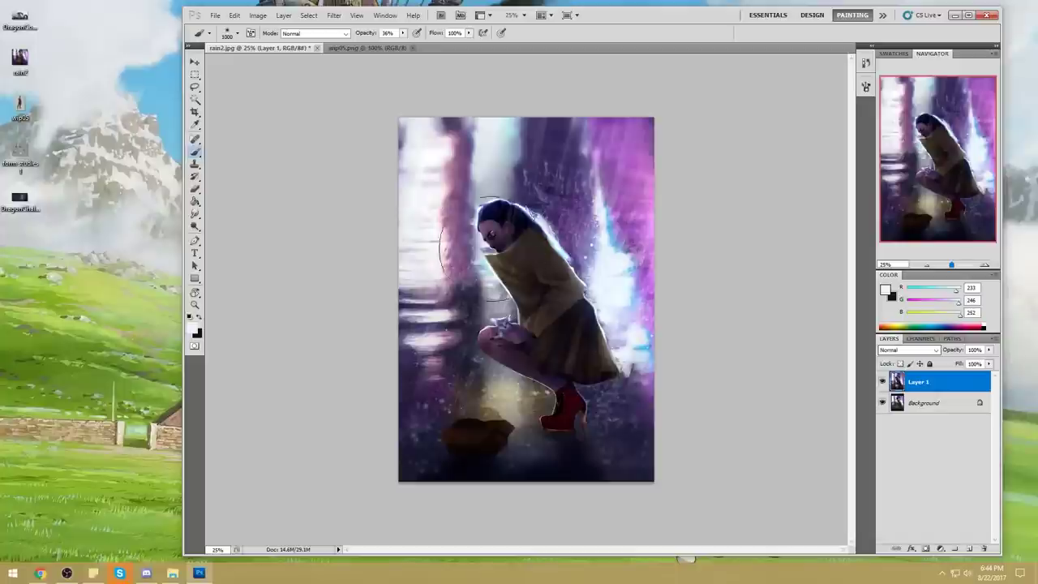
key("z")
left_click_drag(380, 157, 677, 381)
key("l")
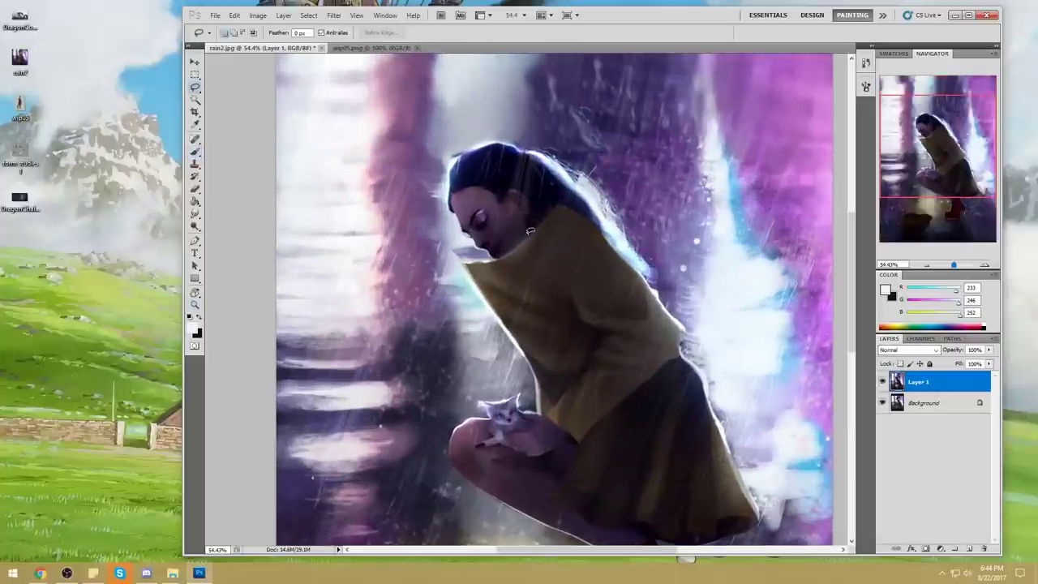
mouse_move(507, 261)
left_mouse_down()
mouse_move(497, 264)
mouse_move(513, 249)
left_mouse_up()
key("ctrl+d")
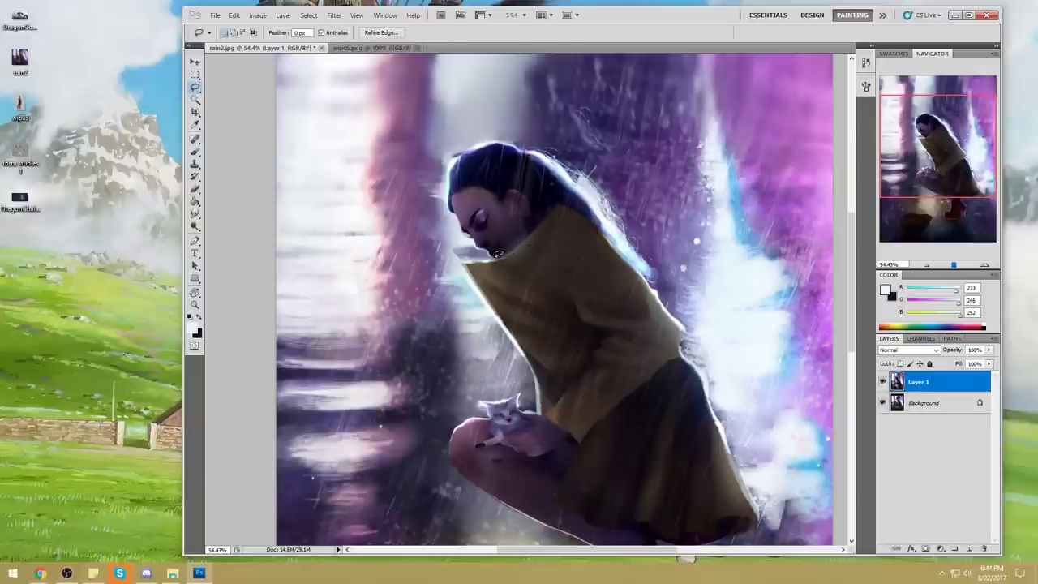
left_click_drag(525, 251, 528, 248)
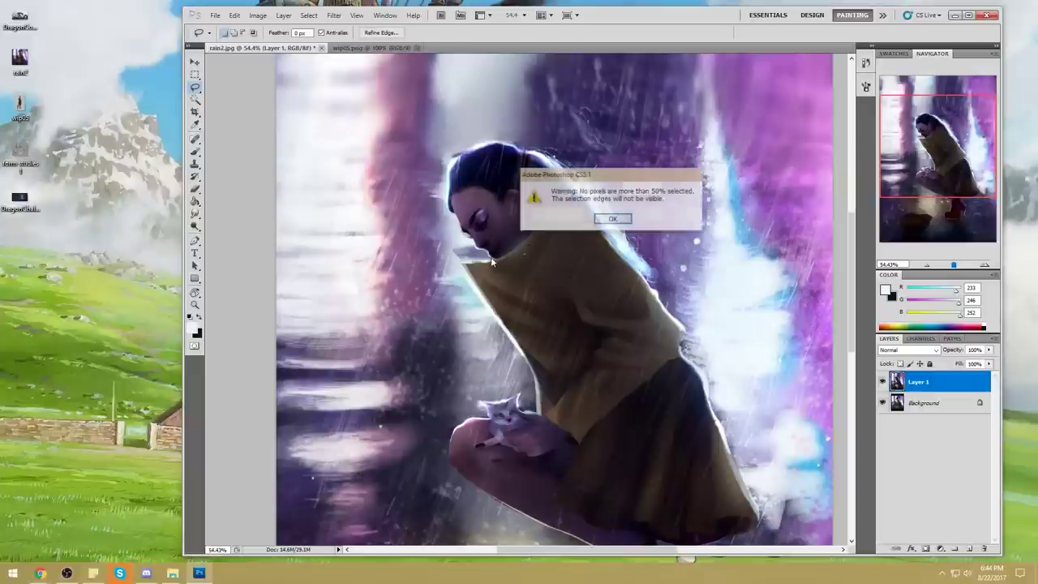
left_click(612, 218)
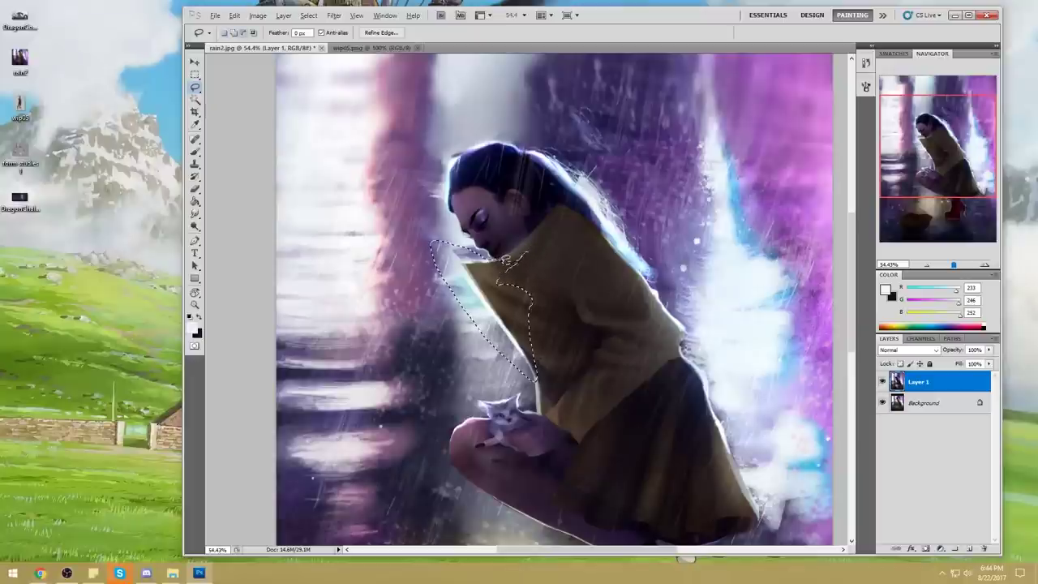
left_click_drag(531, 262, 531, 251)
mouse_move(529, 252)
left_mouse_down()
mouse_move(488, 285)
mouse_move(525, 256)
left_mouse_up()
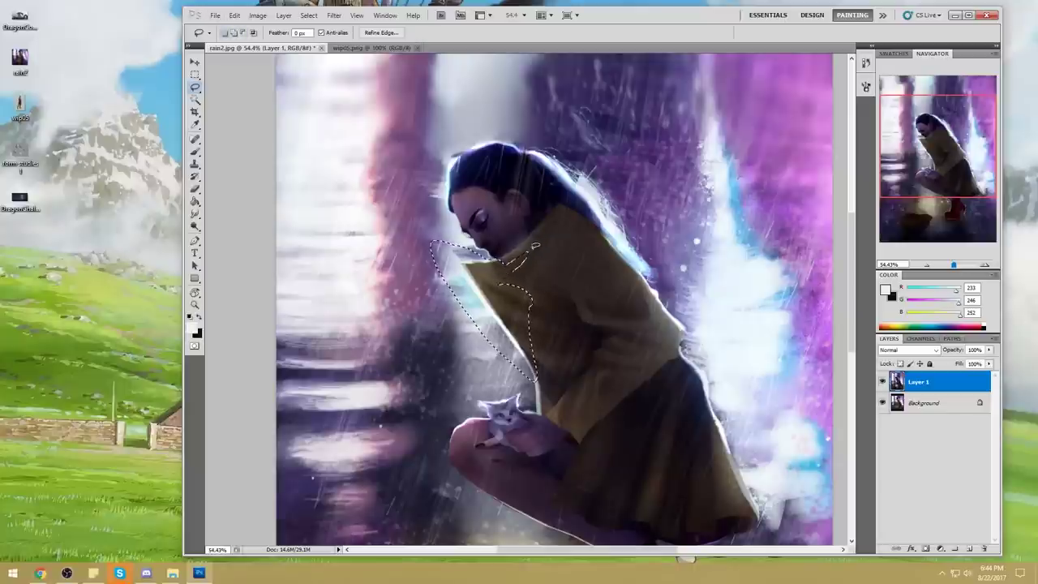
key("b")
left_click(468, 287, "alt")
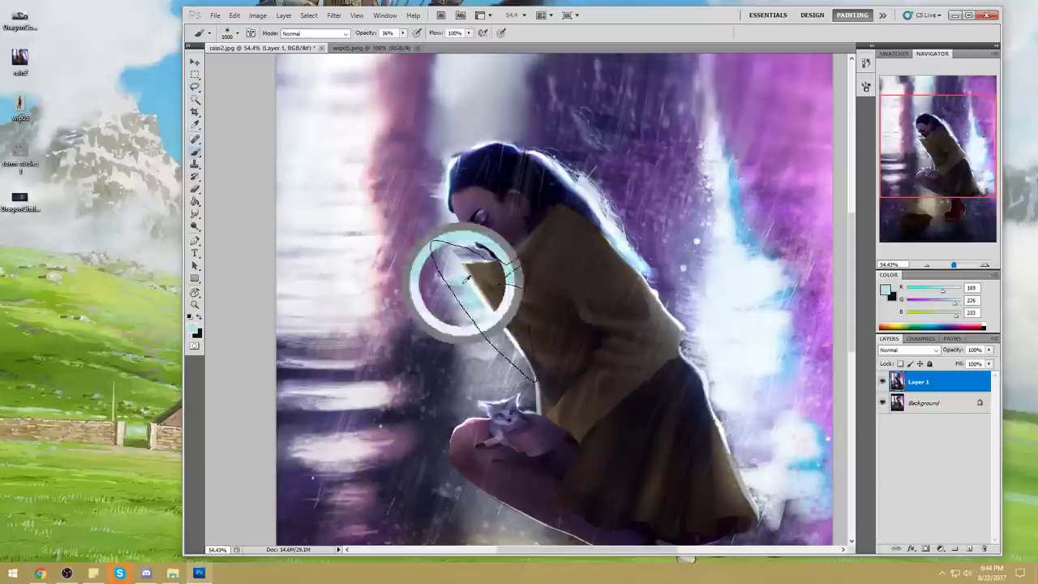
key("ctrl+0")
key("ctrl+d")
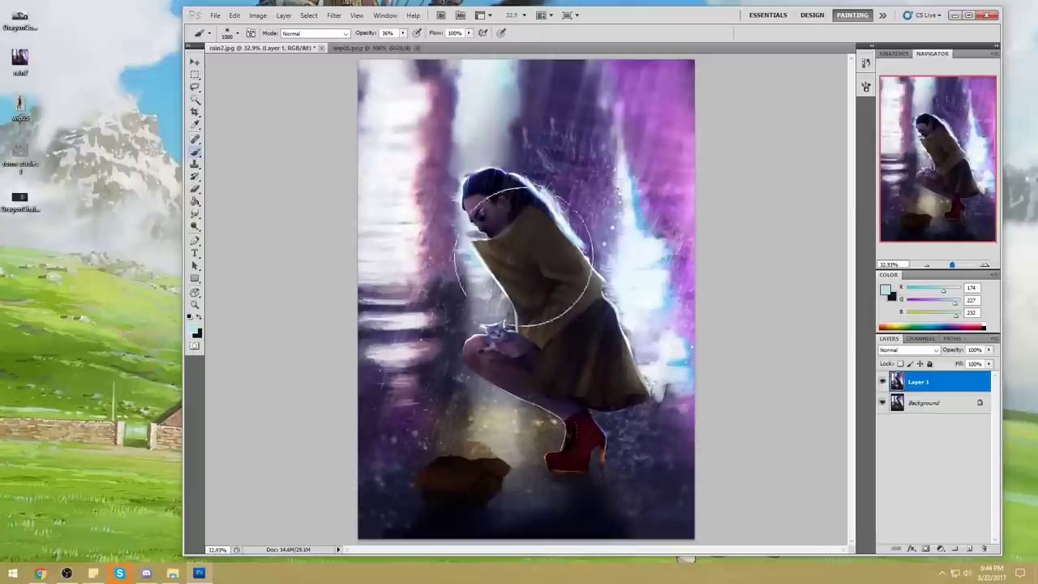
- Switch to a smaller textured brush and paint over the coat's protruding collar with pale background colors sampled beside it
right_click(513, 259)
left_click(614, 350)
left_click(772, 321)
left_click(488, 263, "alt")
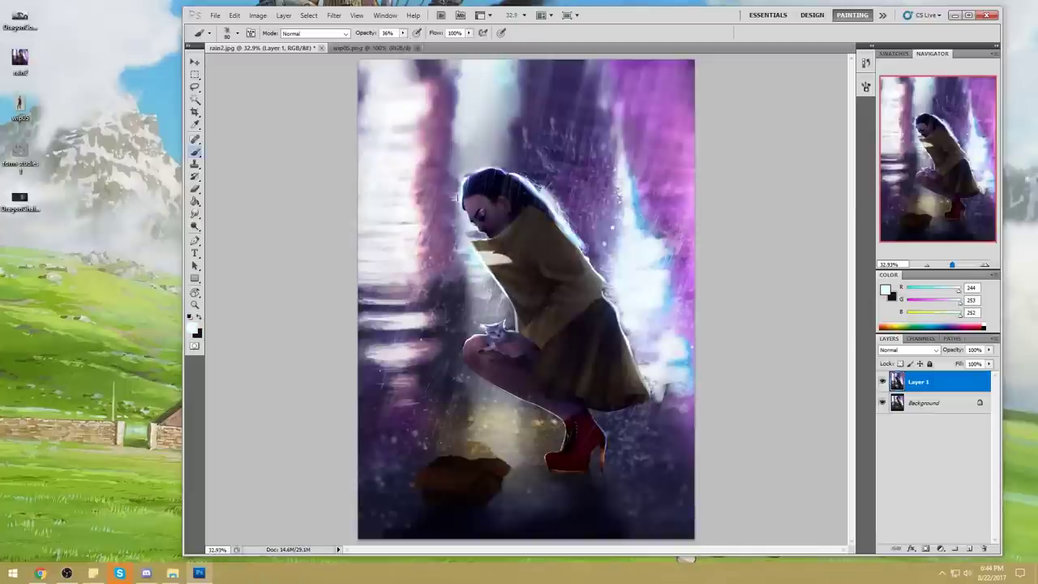
left_click(480, 265, "alt")
left_click_drag(479, 265, 509, 263)
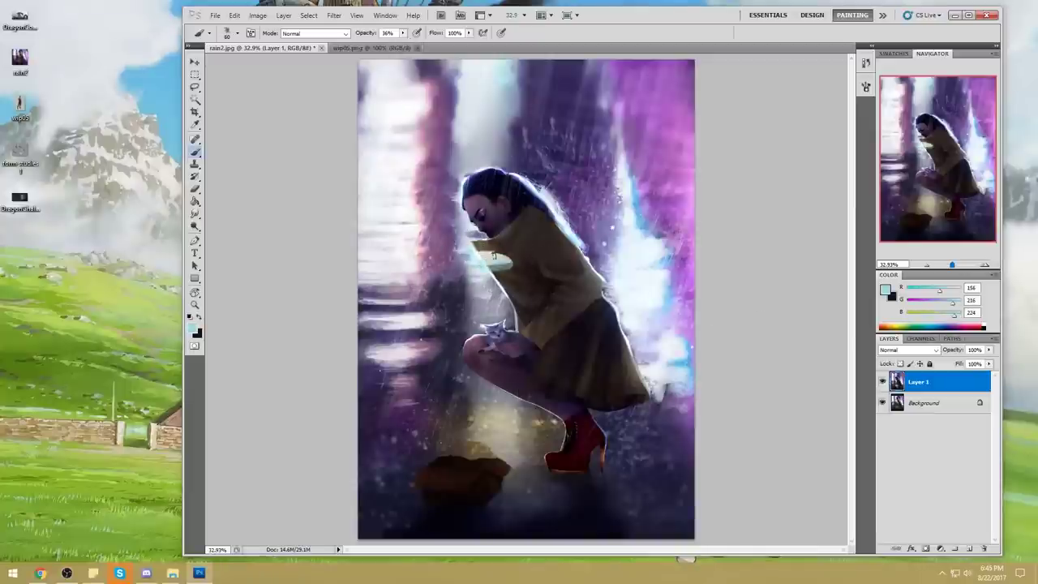
left_click(484, 268, "alt")
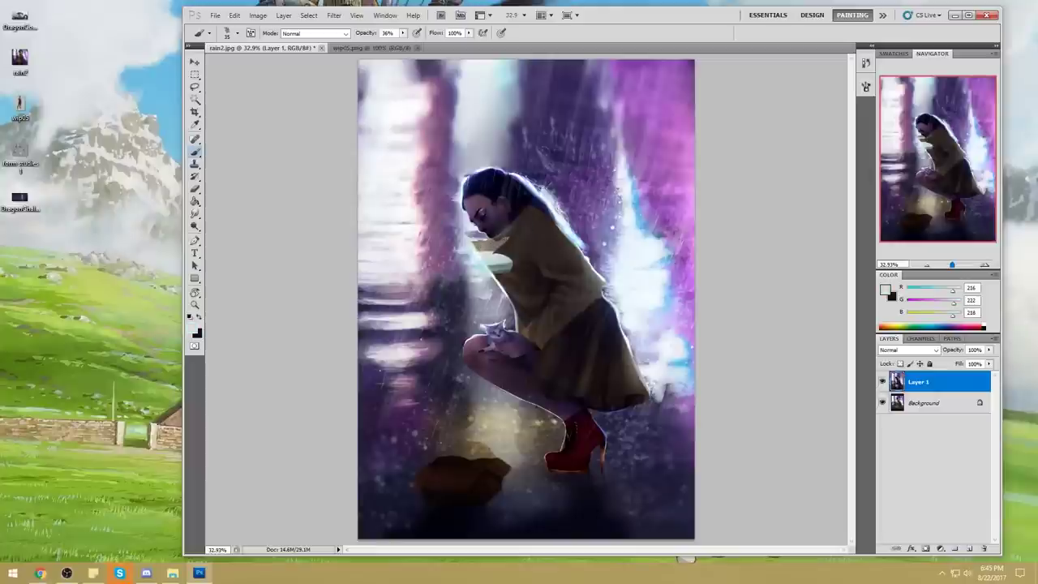
left_click(487, 253, "alt")
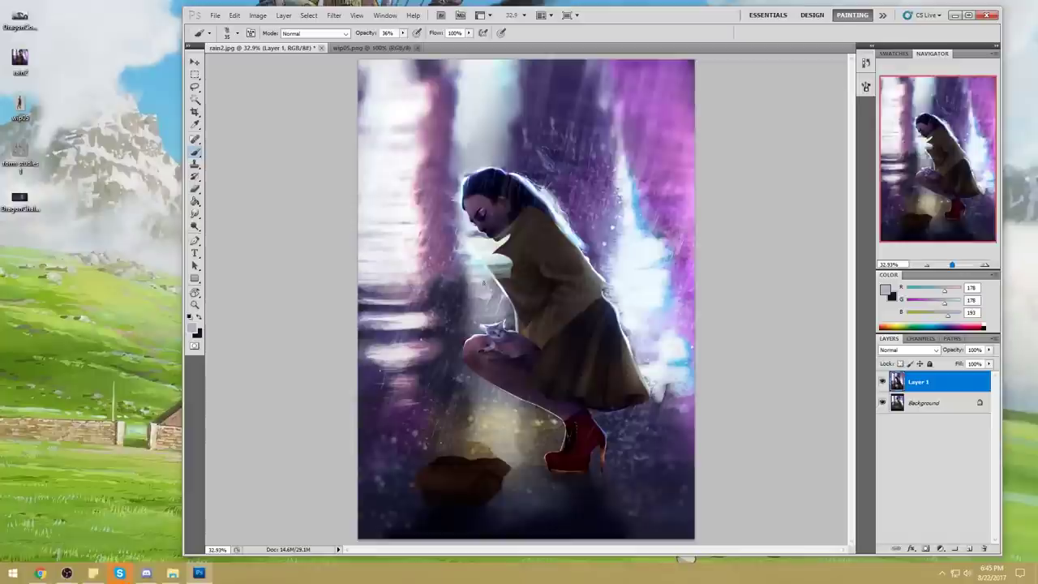
- Raise the brush opacity to 100%, resize the brush and cover the remaining collar tip with the sampled background color
left_click(492, 283, "alt")
left_click_drag(403, 33, 463, 52)
left_click(487, 253, "alt")
key("[")
key("[")
key("[")
key("[")
key("[")
key("[")
key("[")
key("[")
key("[")
key("[")
mouse_move(466, 262)
left_mouse_down()
mouse_move(509, 280)
mouse_move(516, 265)
mouse_move(504, 269)
left_mouse_up()
- Trim the coat's front edge above the cat by painting sampled pale and grey background tones down along it
left_click(487, 254, "alt")
mouse_move(484, 276)
left_mouse_down()
mouse_move(510, 277)
mouse_move(503, 281)
left_mouse_up()
left_click(486, 285, "alt")
left_click(491, 305, "alt")
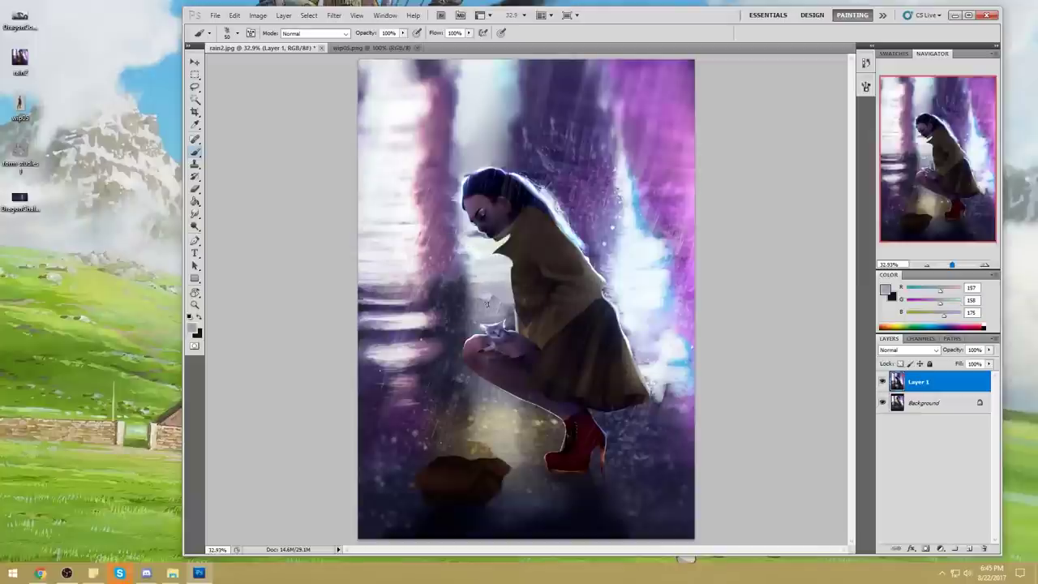
left_click(522, 310, "alt")
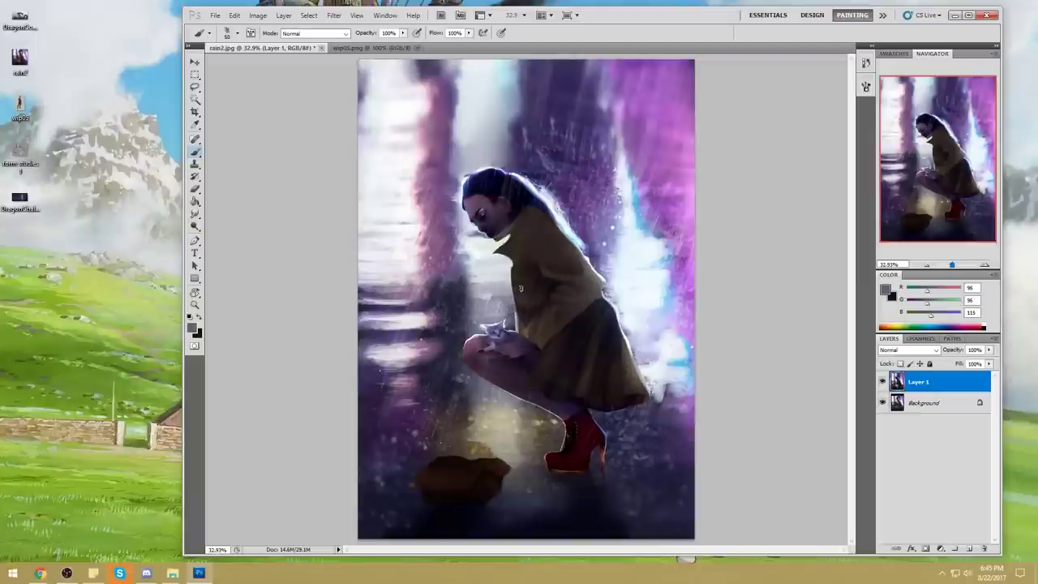
left_click(478, 296, "alt")
left_click(478, 236, "alt")
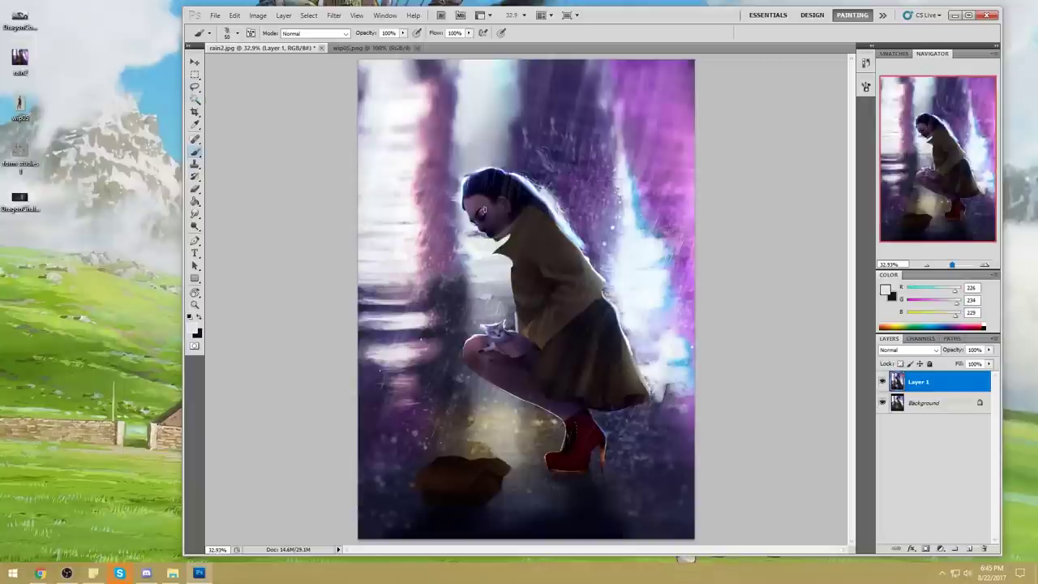
- Paint sampled pale background over the streaks in front of the woman's nose and chin with a 25 px brush
key("m")
right_click(484, 213)
left_click(514, 219)
key("z")
left_click_drag(439, 200, 550, 288)
key("b")
left_click(449, 264, "alt")
mouse_move(442, 248)
left_mouse_down()
mouse_move(380, 233)
mouse_move(408, 231)
mouse_move(461, 271)
left_mouse_up()
key("ctrl+z")
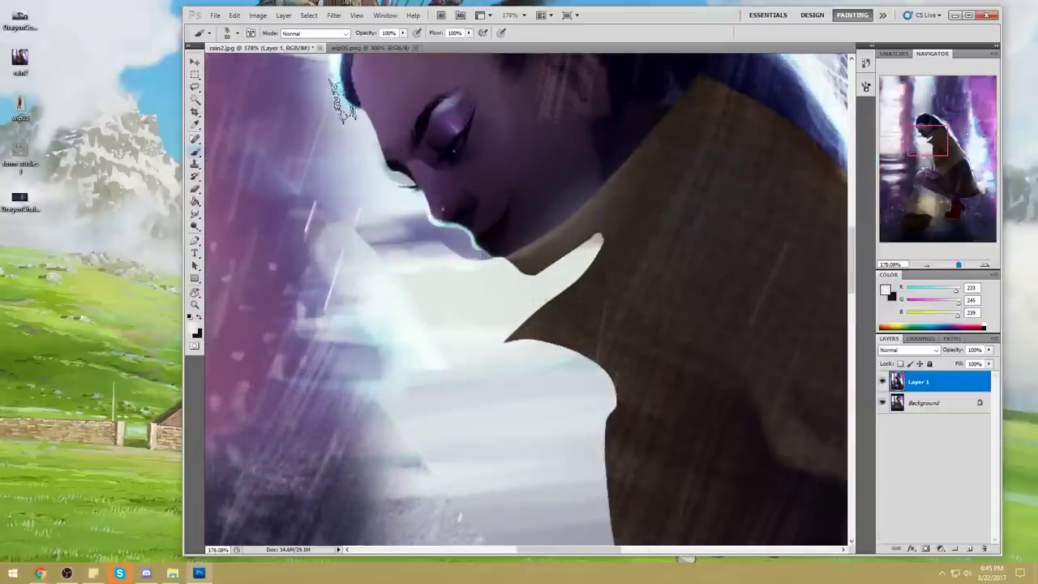
key("p")
key("b")
mouse_move(397, 235)
left_mouse_down()
mouse_move(355, 224)
mouse_move(430, 248)
mouse_move(413, 215)
mouse_move(437, 247)
mouse_move(440, 236)
mouse_move(452, 256)
mouse_move(502, 280)
mouse_move(473, 262)
left_mouse_up()
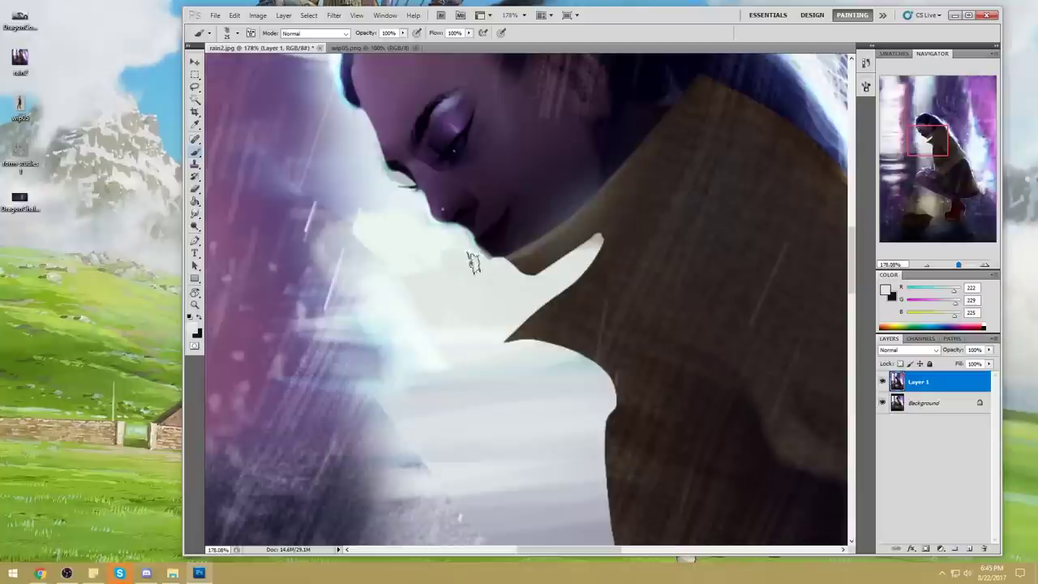
left_click(447, 237, "alt")
key("ctrl+0")
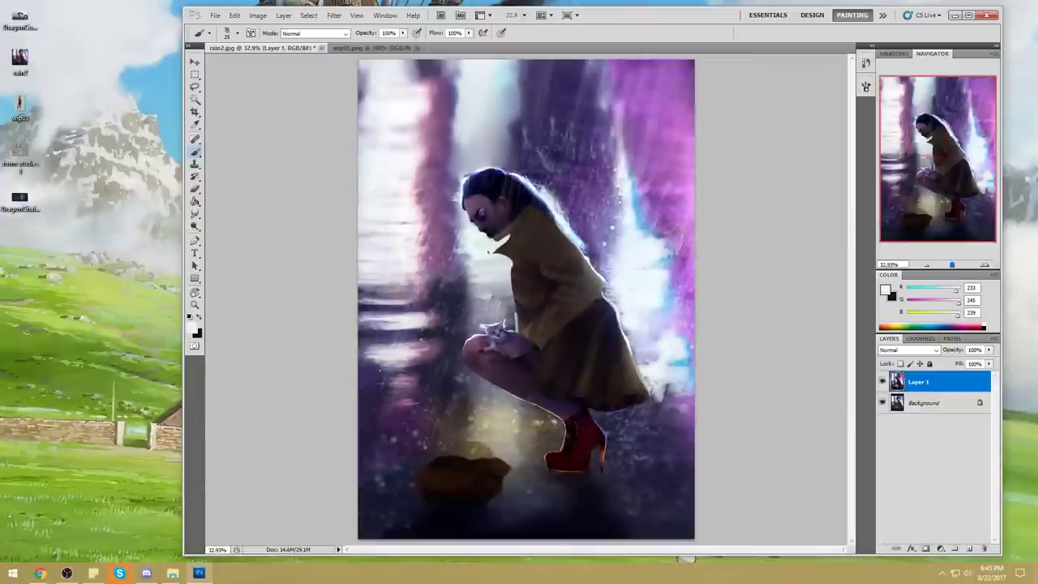
- Refine the neck, the hair behind it and the collar edge below the chin with sampled dark and pale tones
left_click(478, 241, "alt")
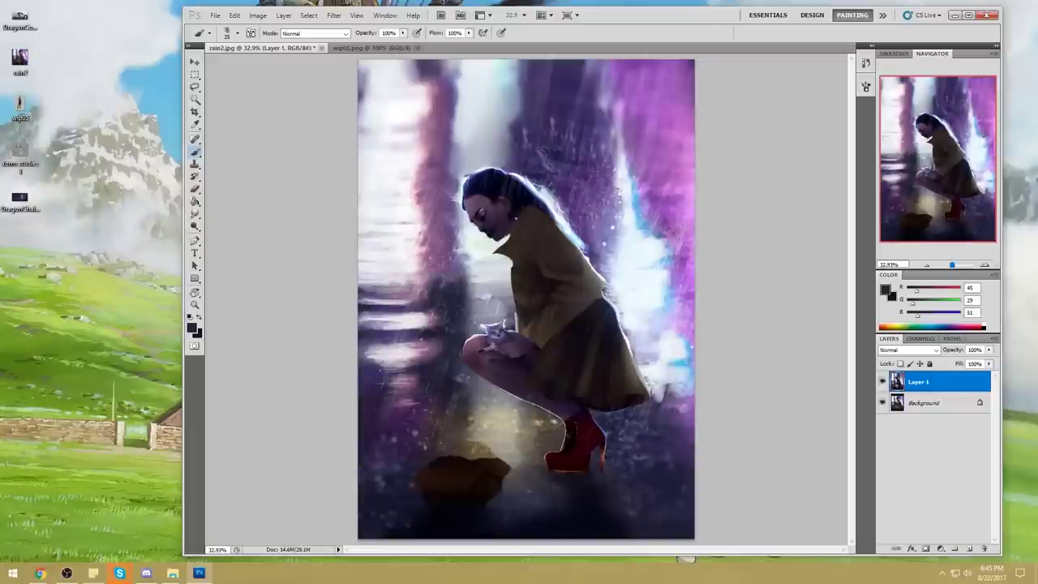
left_click(514, 216, "alt")
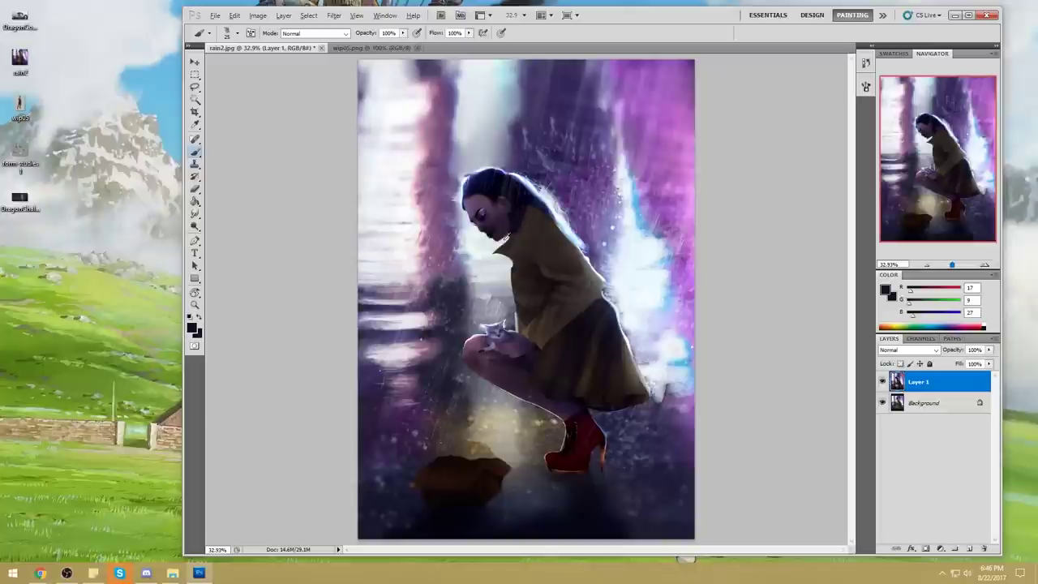
left_click(506, 236, "alt")
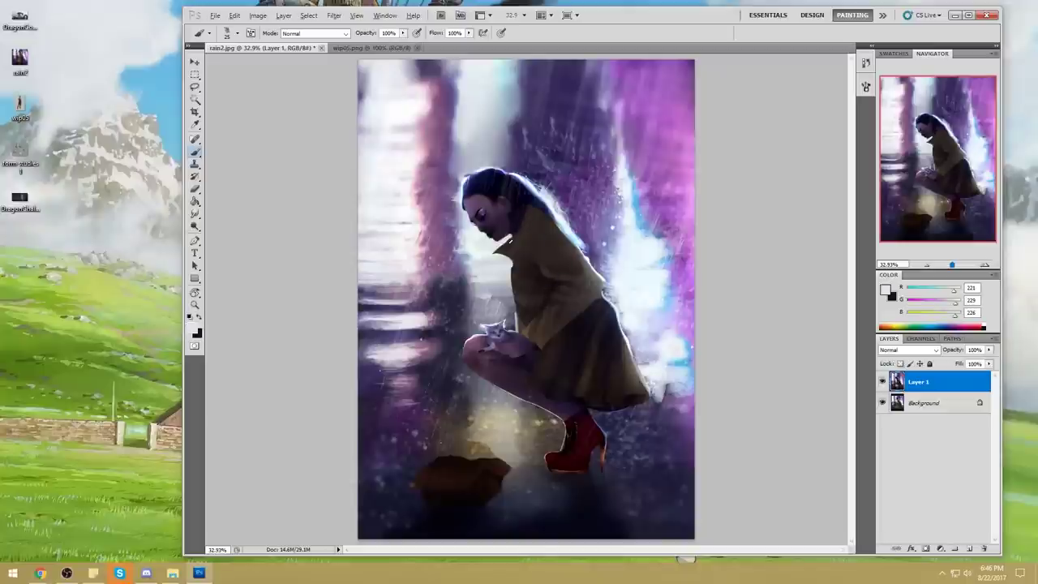
left_click(518, 235, "alt")
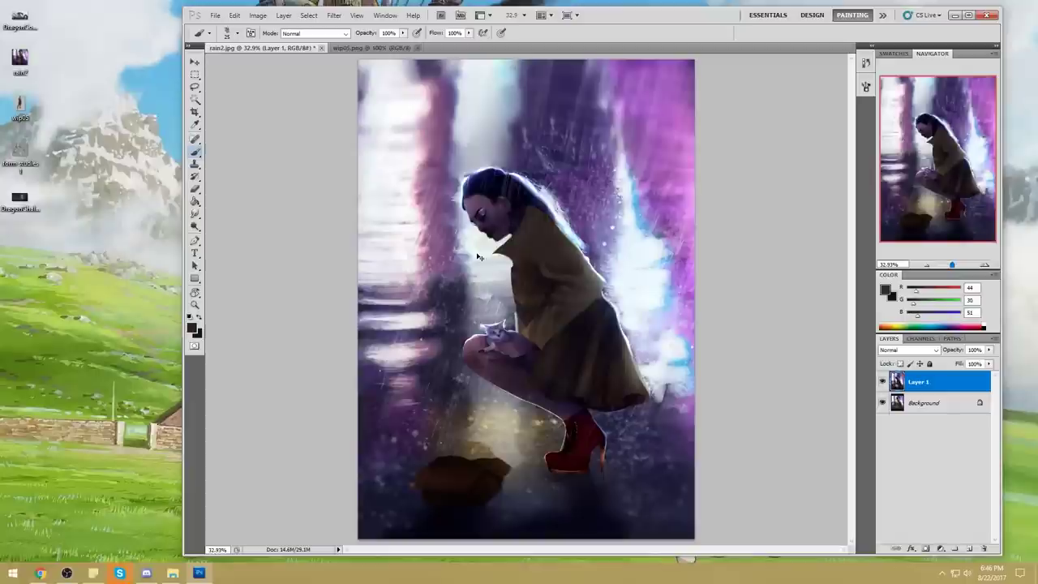
key("ctrl+minus")
key("ctrl+minus")
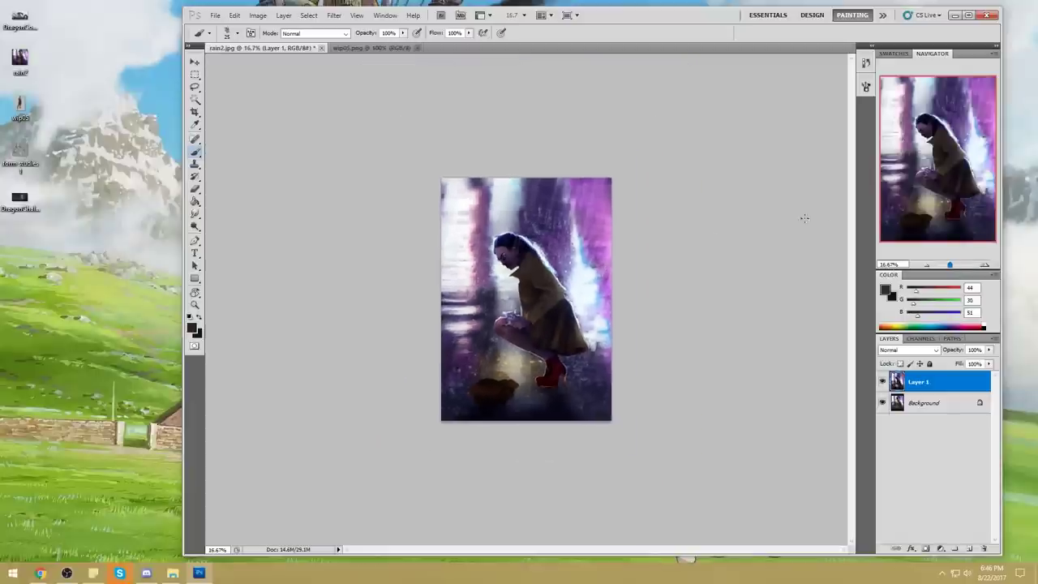
- Toggle Layer 1's visibility to compare the repainted figure with the original painting
left_click(883, 383)
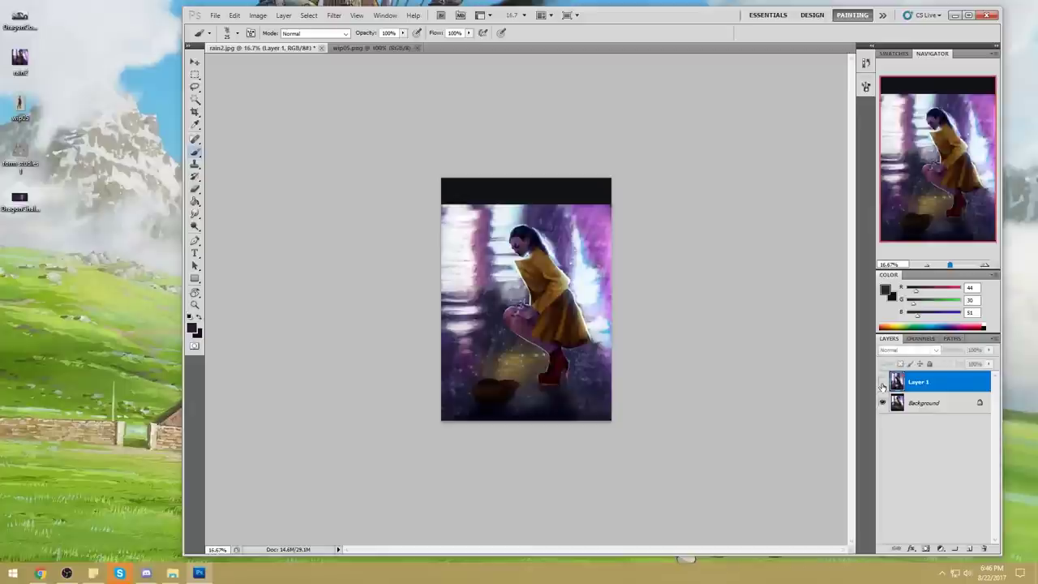
left_click(882, 382)
left_click(883, 383)
left_click(883, 383)
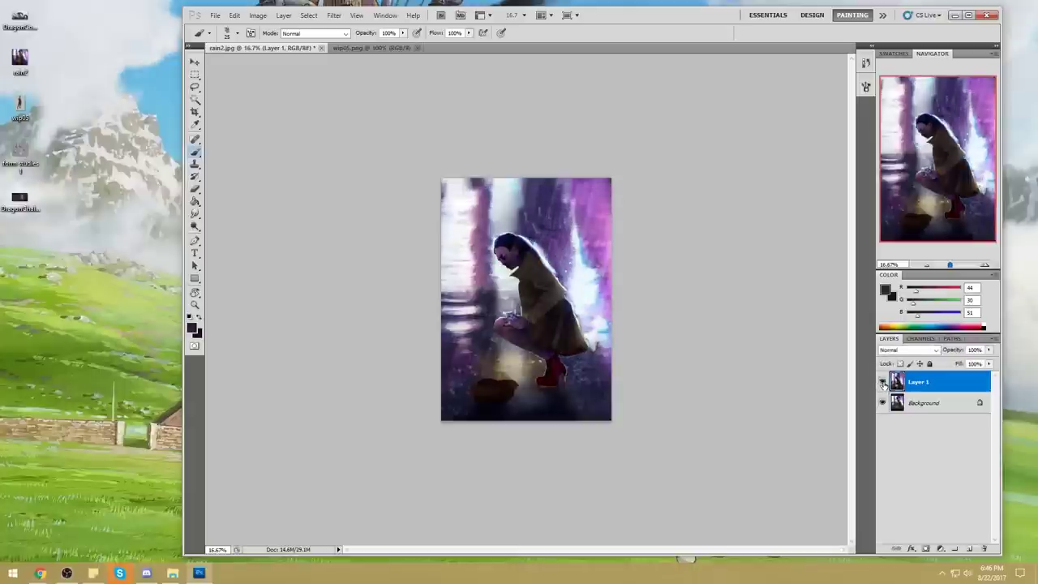
- Push the back contour of the woman's coat and skirt into shape in Liquify with a brush size of 391
left_click(333, 15)
left_click(364, 77)
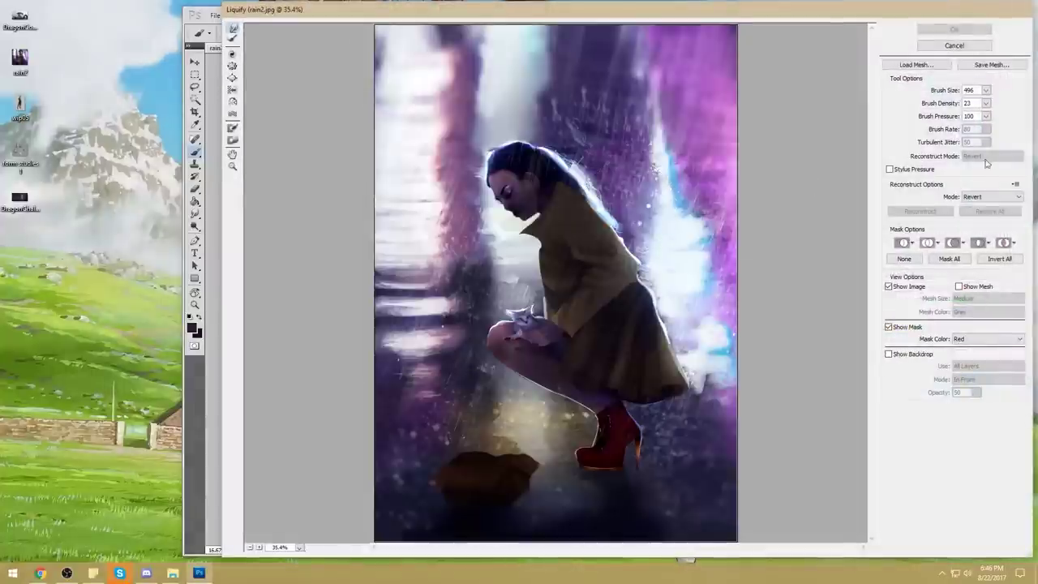
left_click(986, 90)
left_click_drag(950, 103, 937, 103)
left_click(655, 317)
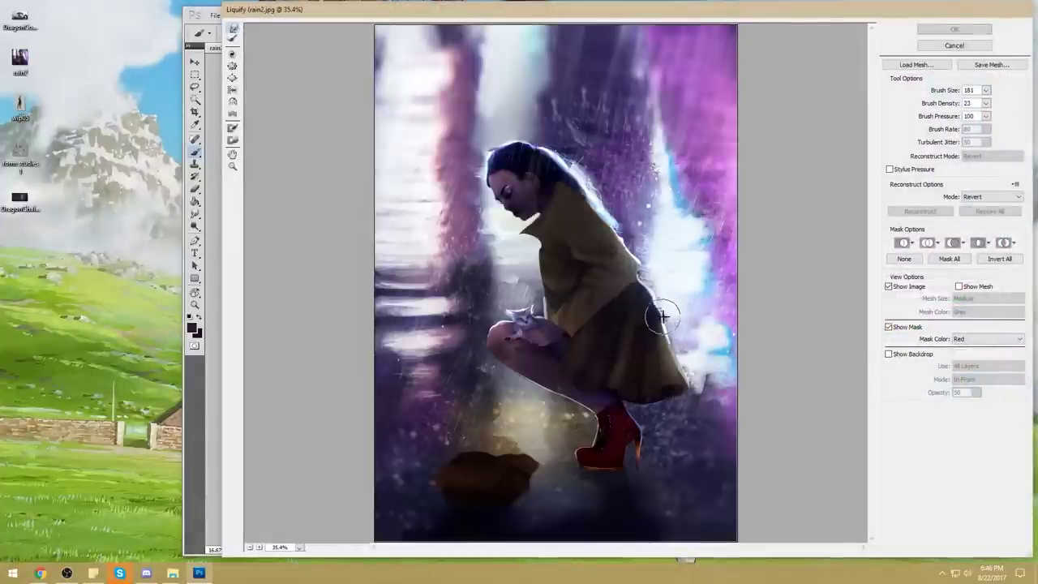
left_click_drag(656, 317, 668, 308)
key("ctrl+z")
left_click(986, 91)
left_click_drag(938, 104, 945, 104)
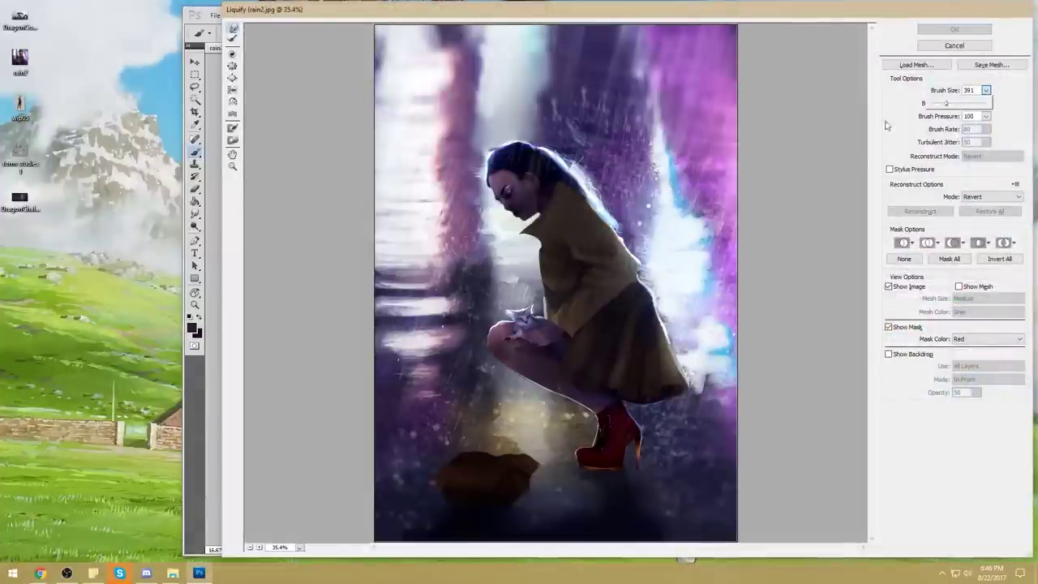
left_click(653, 316)
mouse_move(652, 317)
left_mouse_down()
mouse_move(664, 282)
mouse_move(680, 326)
mouse_move(686, 305)
mouse_move(663, 316)
mouse_move(686, 308)
mouse_move(670, 301)
mouse_move(697, 245)
left_mouse_up()
left_click(954, 29)
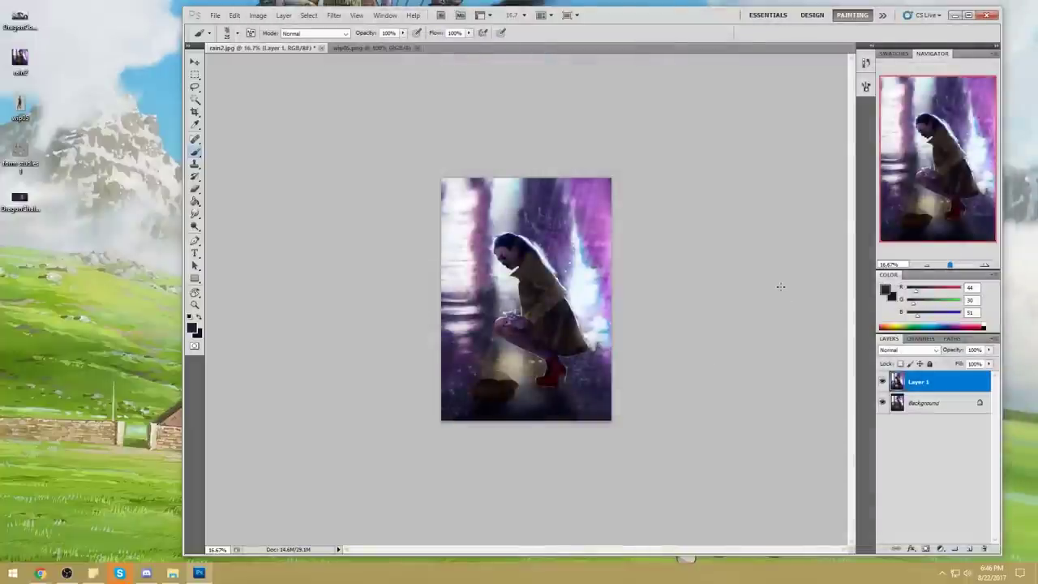
- Switch Layer 1 off and on to check the liquified silhouette against the original
left_click(883, 382)
left_click(882, 381)
left_click(882, 382)
left_click(883, 382)
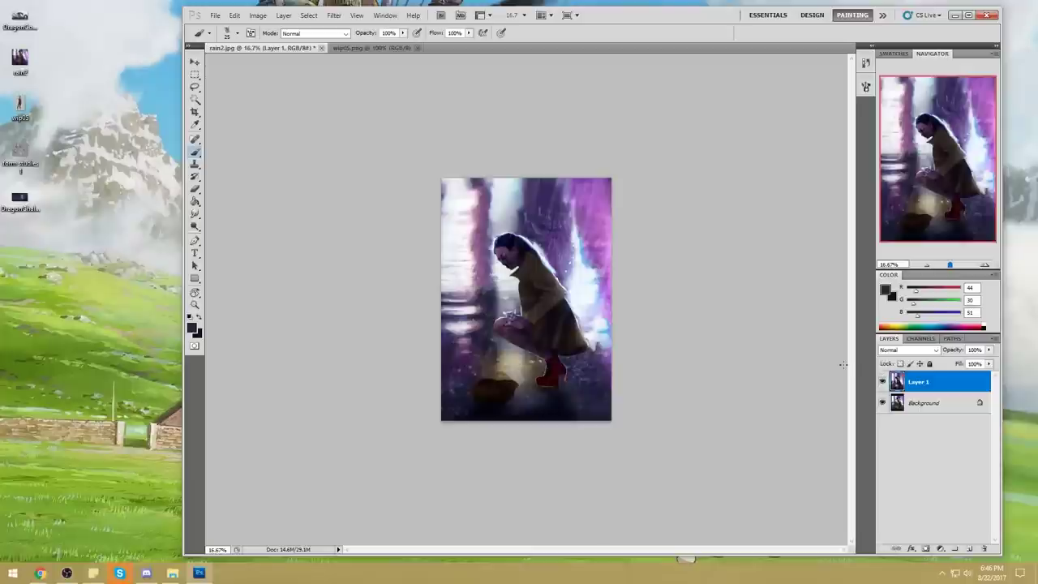
- Sample the near-white background light and set up a very large soft round brush
left_click(460, 206, "alt")
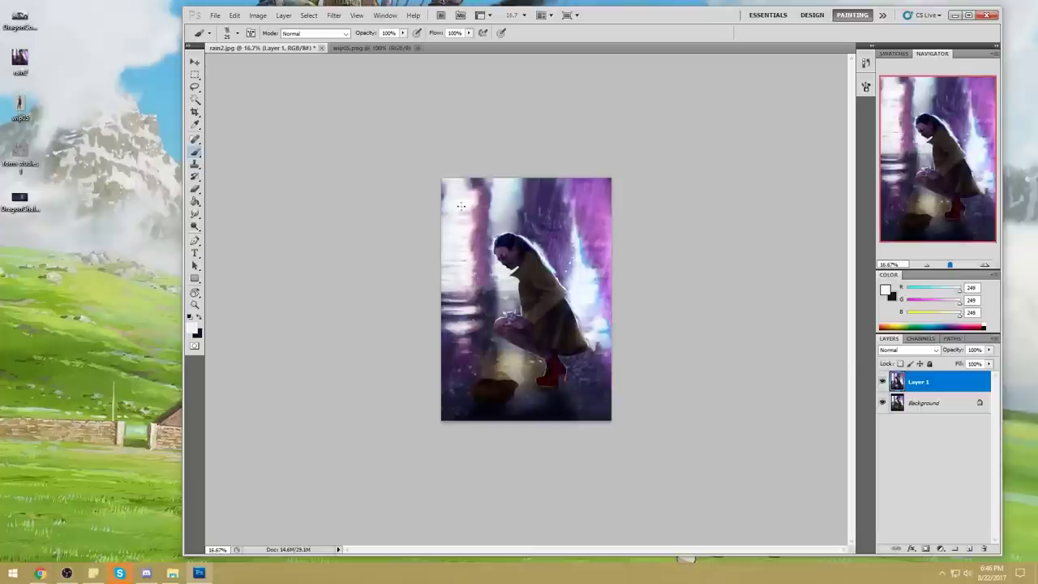
right_click(537, 183)
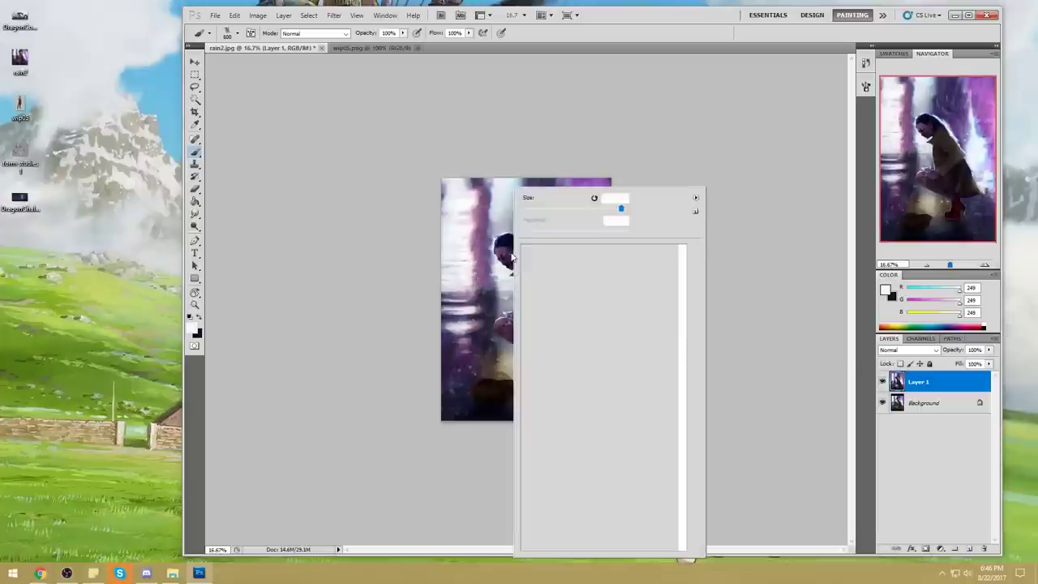
left_click(766, 293)
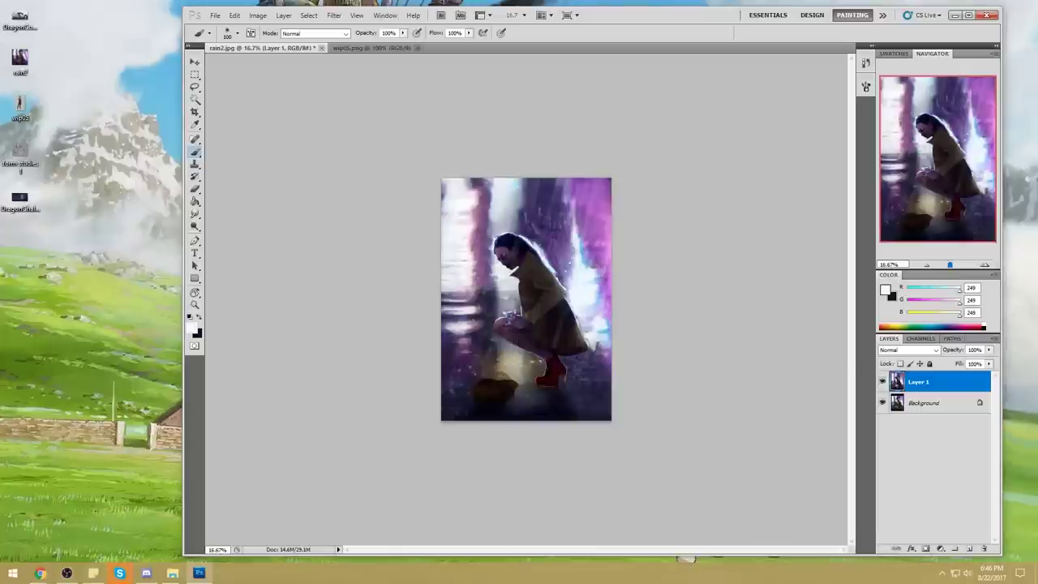
key("bracketright")
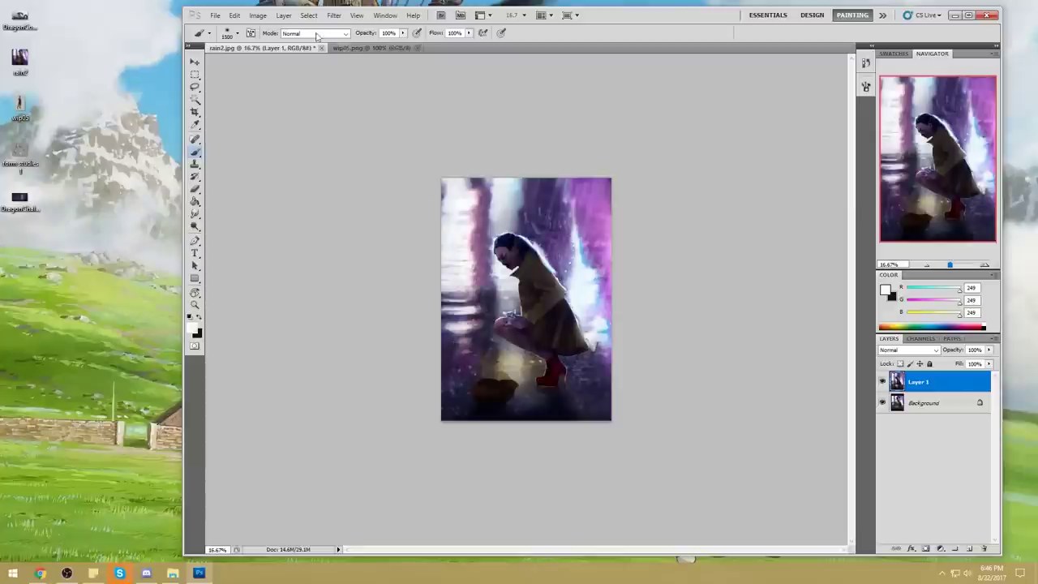
- Try brightening the top of the painting with Color Dodge strokes at 100% and then 32% opacity
left_click(320, 33)
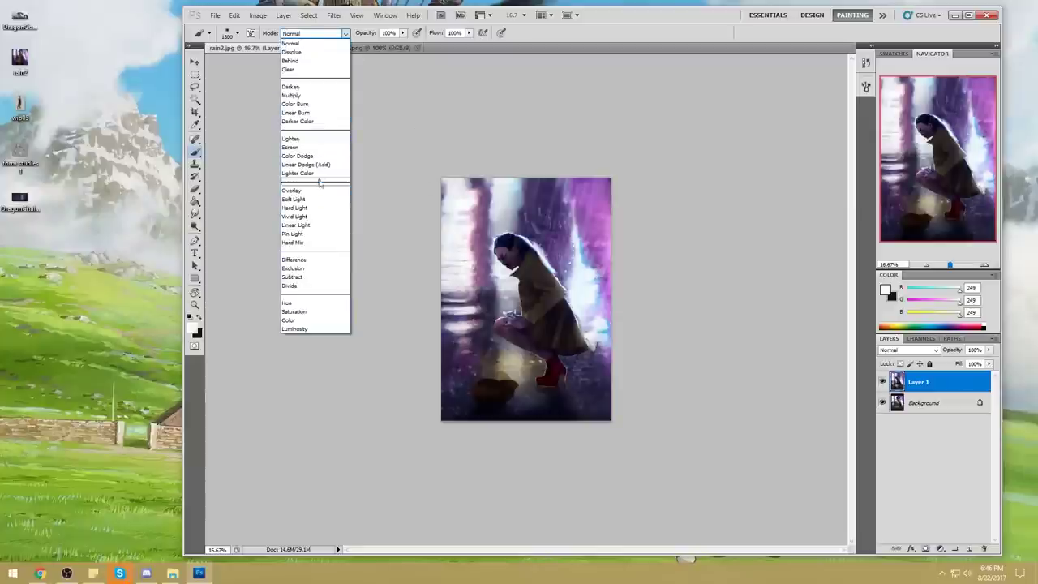
left_click(315, 156)
mouse_move(405, 154)
left_mouse_down()
mouse_move(440, 173)
mouse_move(584, 163)
left_mouse_up()
key("ctrl+z")
left_click(403, 34)
left_click(367, 44)
left_click(450, 154)
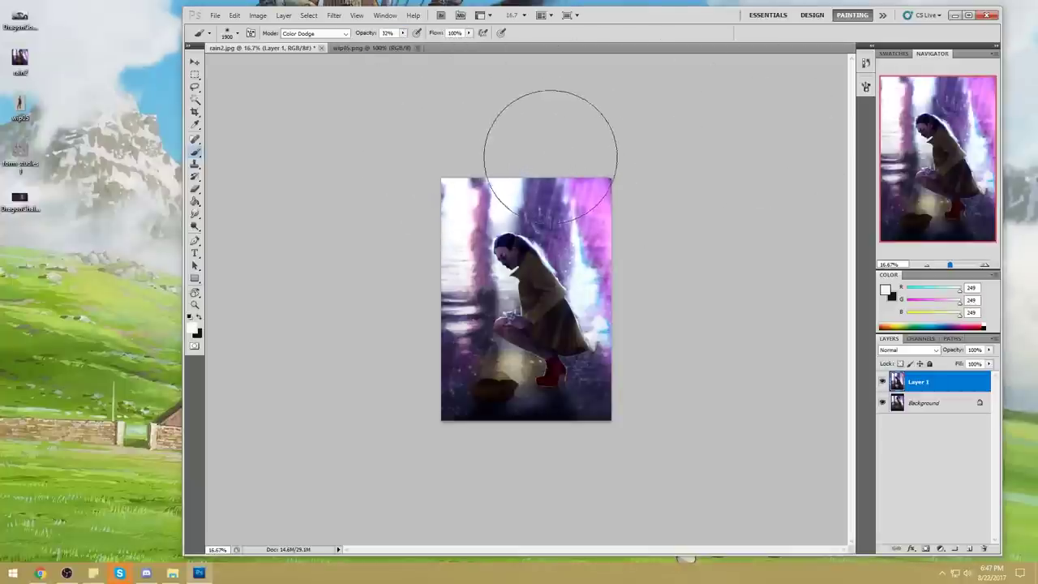
key("ctrl+z")
- Lower the brush opacity to 21%, brush light across the painting's top and return the brush mode to Normal
left_click(403, 33)
left_click_drag(403, 43, 396, 44)
left_click_drag(465, 179, 815, 155)
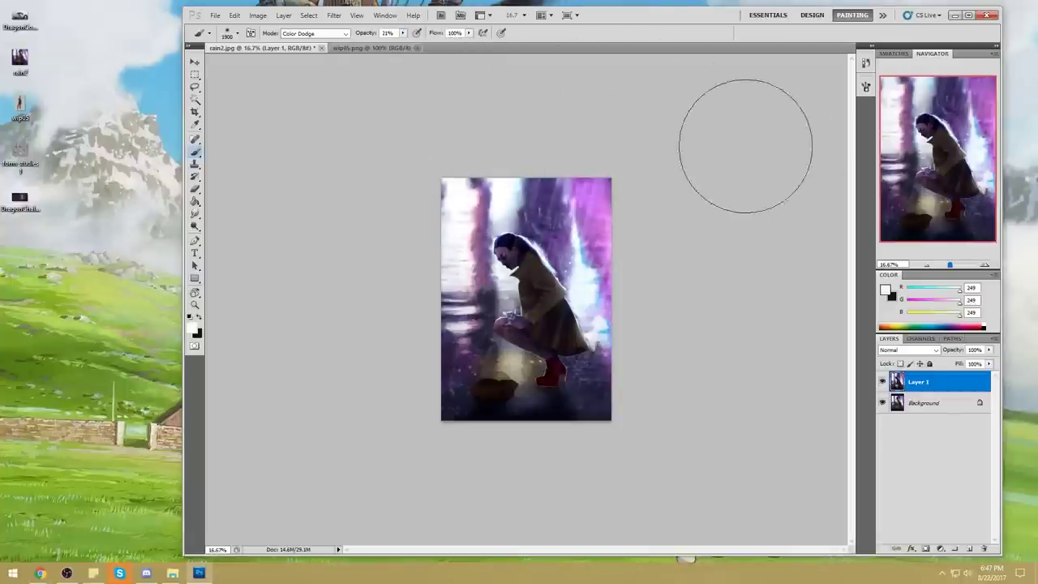
left_click(315, 35)
left_click(317, 42)
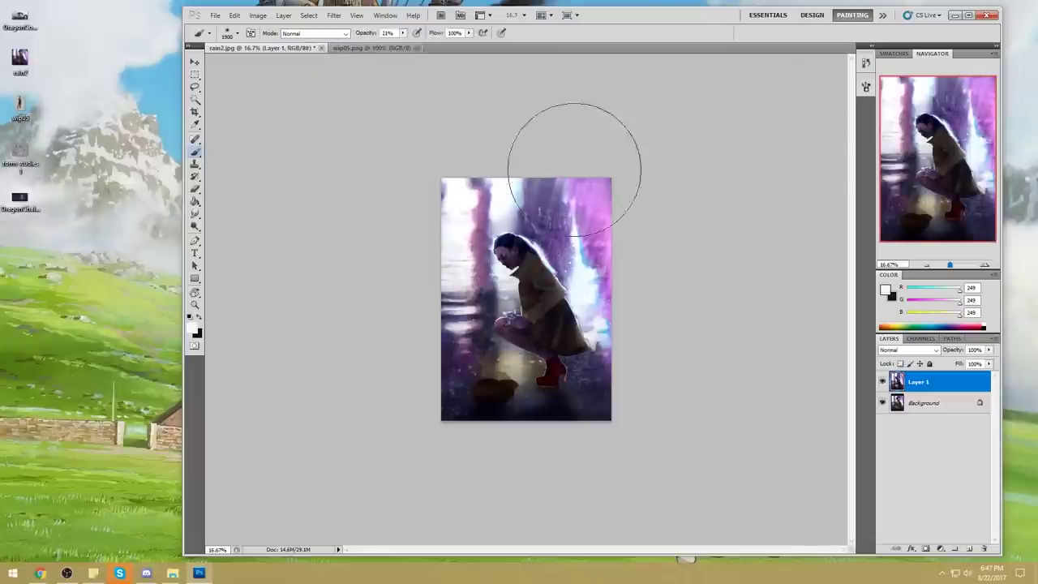
- Use the Dodge tool on Highlights with a 50 px brush for the light around the woman's head
left_click(194, 227)
key("bracketleft")
key("bracketleft")
key("bracketleft")
key("bracketleft")
key("bracketleft")
key("bracketleft")
key("bracketleft")
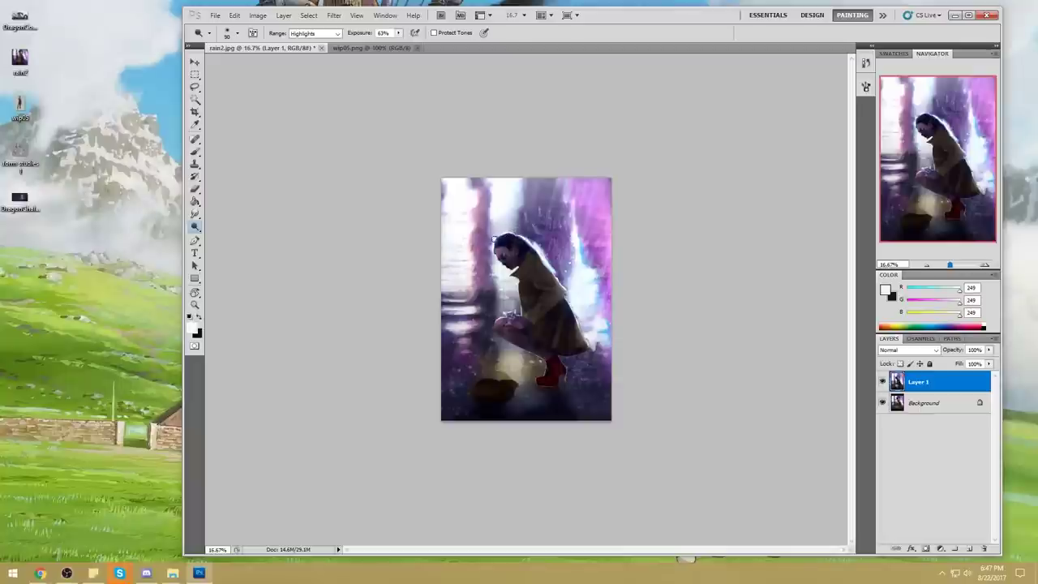
key("b")
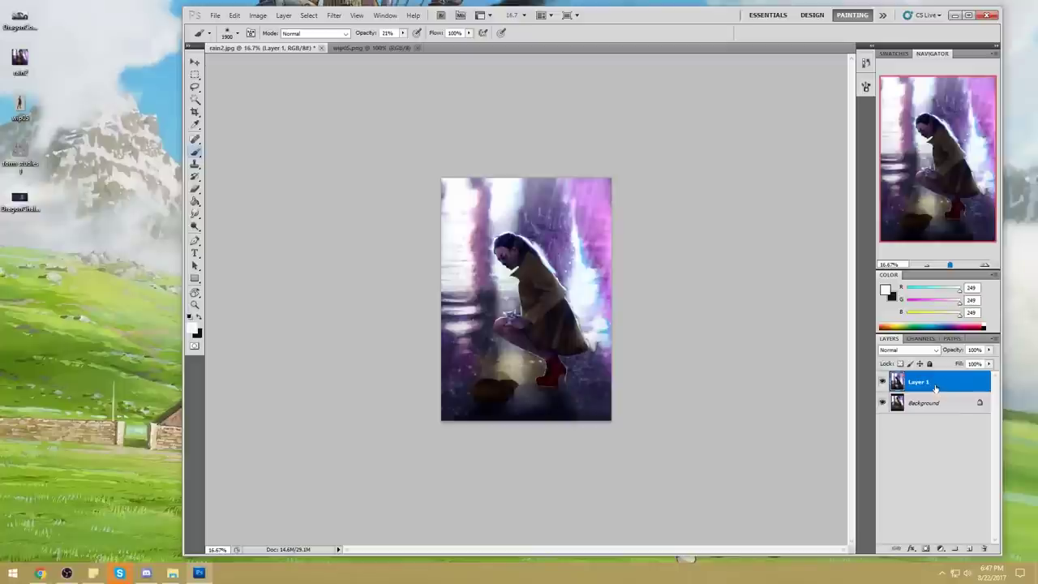
- Add a new layer above Layer 1 in Color blend mode and pick magenta a52b84 as the foreground color
left_click(968, 548)
left_click(908, 349)
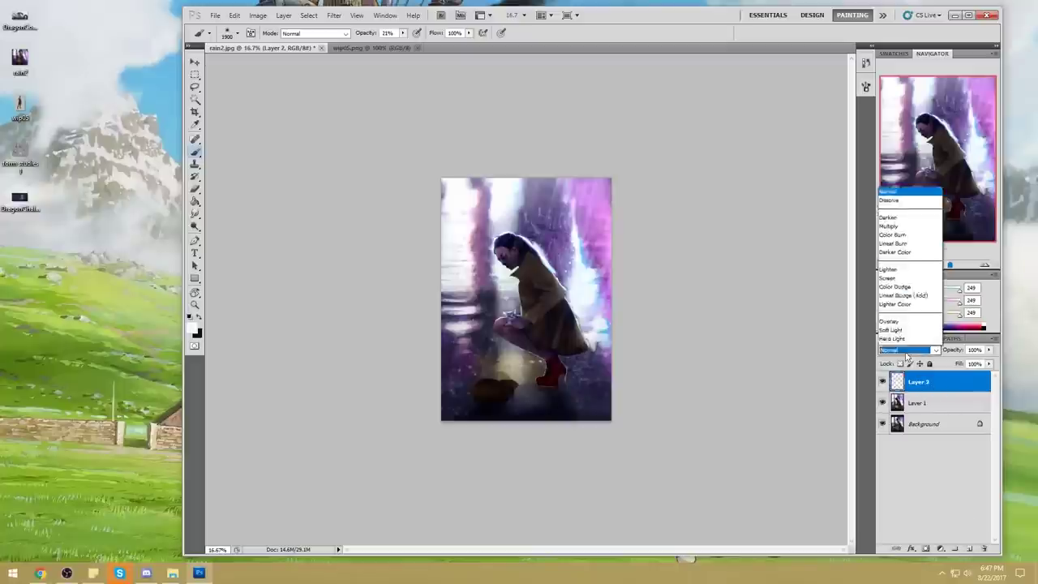
left_click(893, 332)
left_click(885, 291)
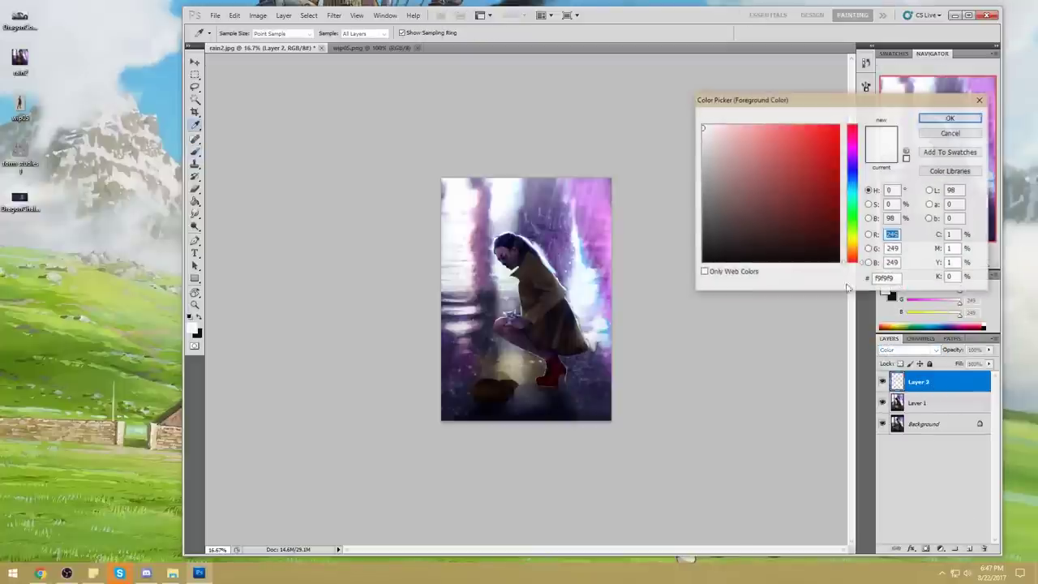
left_click(563, 363)
left_click_drag(861, 131, 858, 141)
left_click_drag(831, 212, 802, 172)
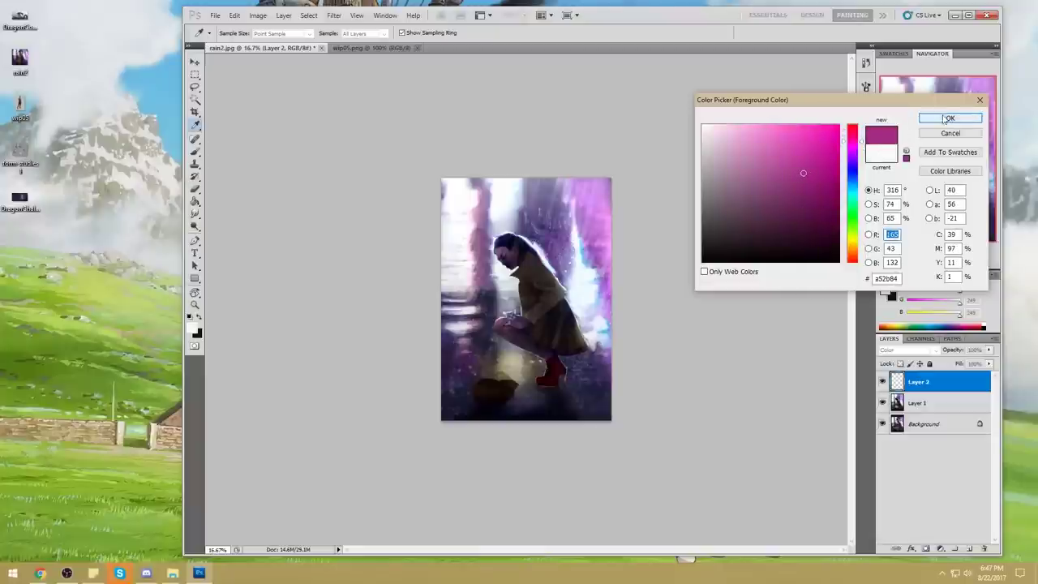
left_click(949, 119)
- Tint the red boot with magenta and a sampled dark tone using a 200 px brush in Color mode
key("b")
key("bracketleft")
key("bracketleft")
key("bracketleft")
key("bracketleft")
key("bracketleft")
key("bracketleft")
key("bracketleft")
key("bracketleft")
key("bracketleft")
key("bracketleft")
key("bracketleft")
key("bracketleft")
key("bracketleft")
key("bracketleft")
key("bracketleft")
key("bracketleft")
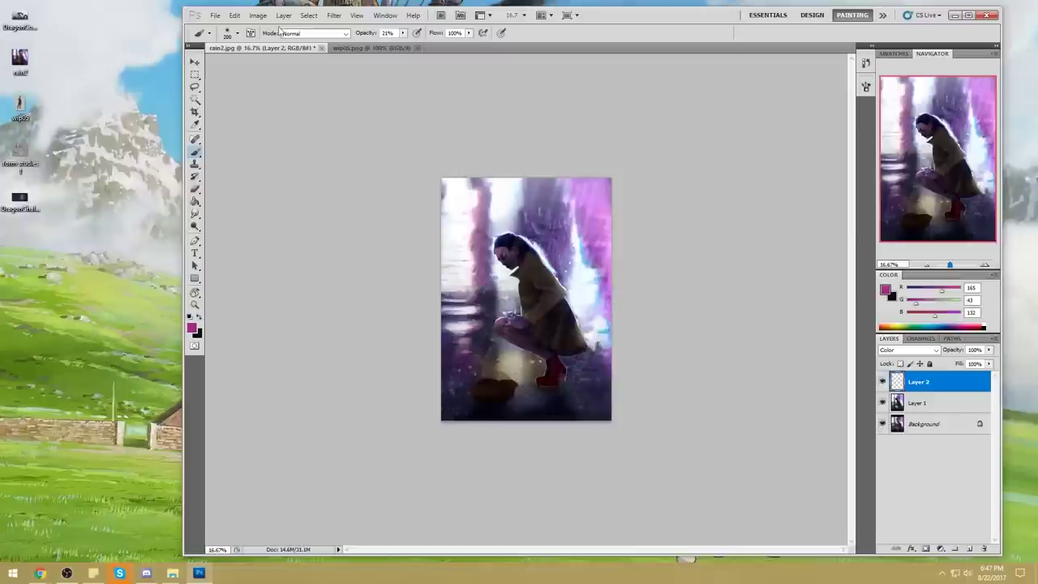
left_click(316, 33)
left_click(311, 319)
left_click_drag(553, 370, 540, 386)
left_click(559, 389, "alt")
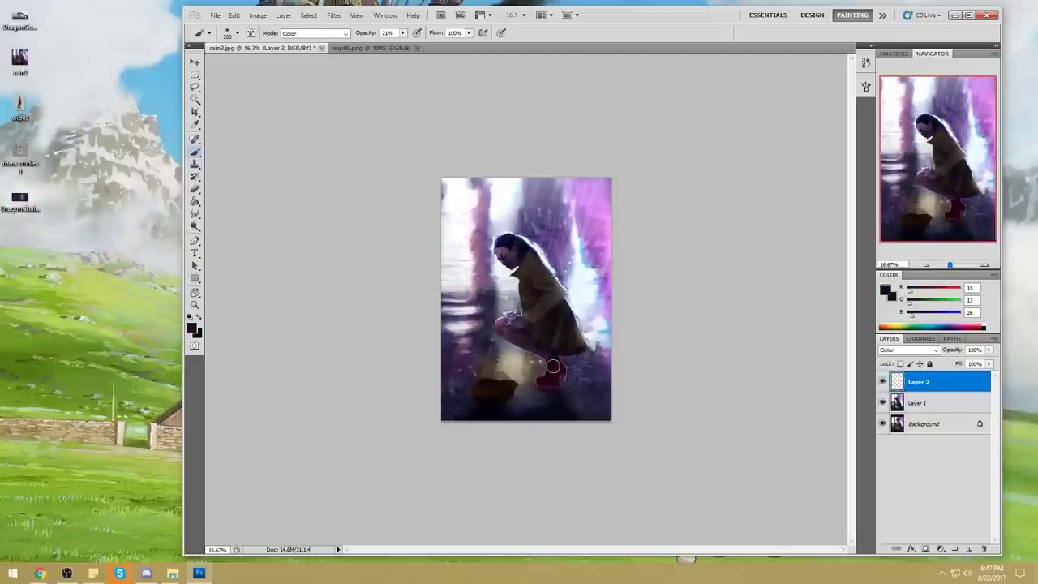
mouse_move(553, 375)
left_mouse_down()
mouse_move(543, 372)
mouse_move(540, 384)
left_mouse_up()
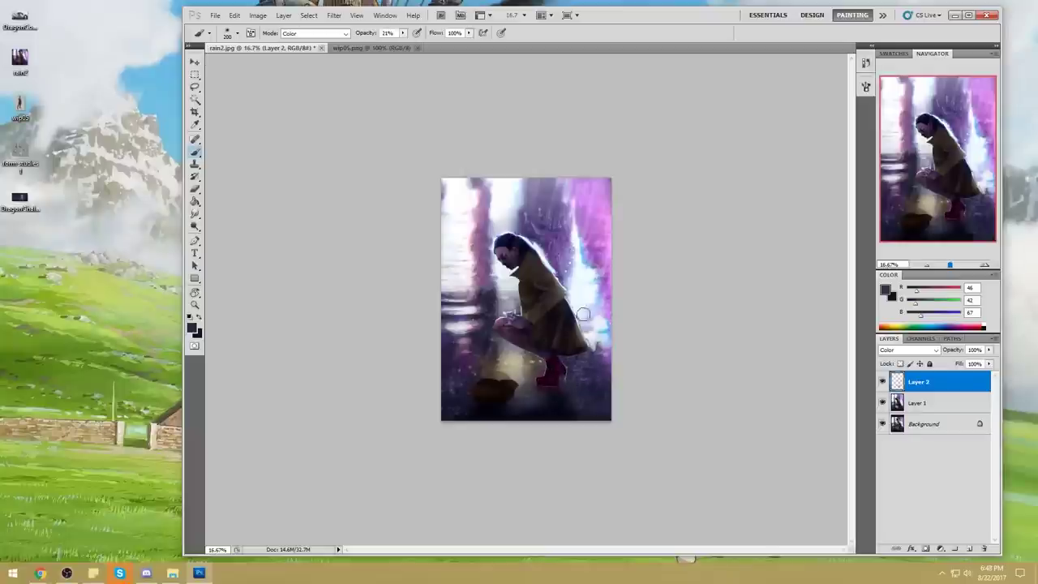
- Choose an 80 px brush preset in Color mode for detail work around the boot
right_click(557, 300)
left_click(663, 354)
left_click(784, 321)
left_click(316, 33)
left_click(300, 40)
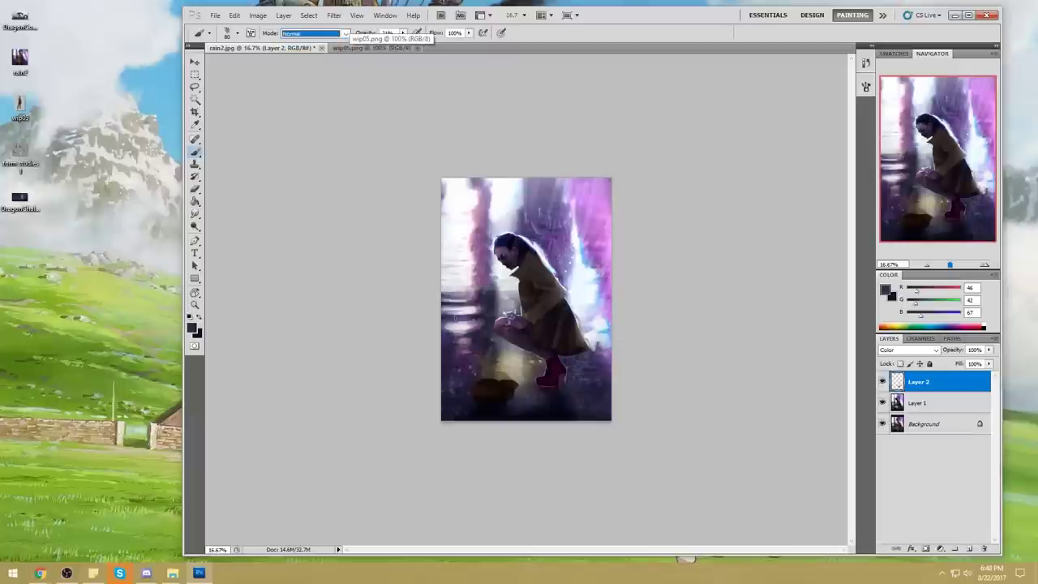
key("z")
left_click_drag(445, 301, 609, 420)
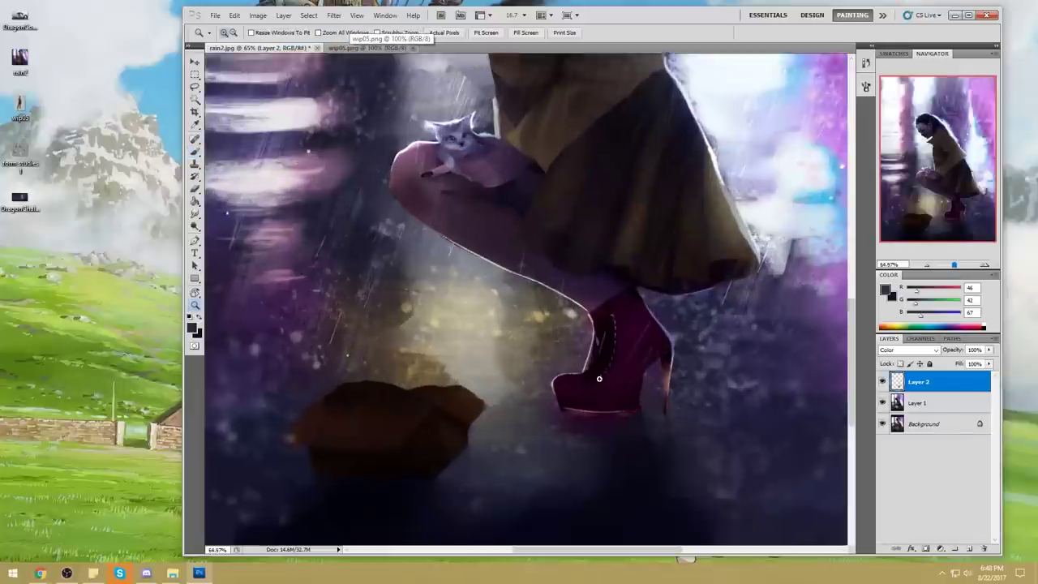
key("b")
left_click(314, 33)
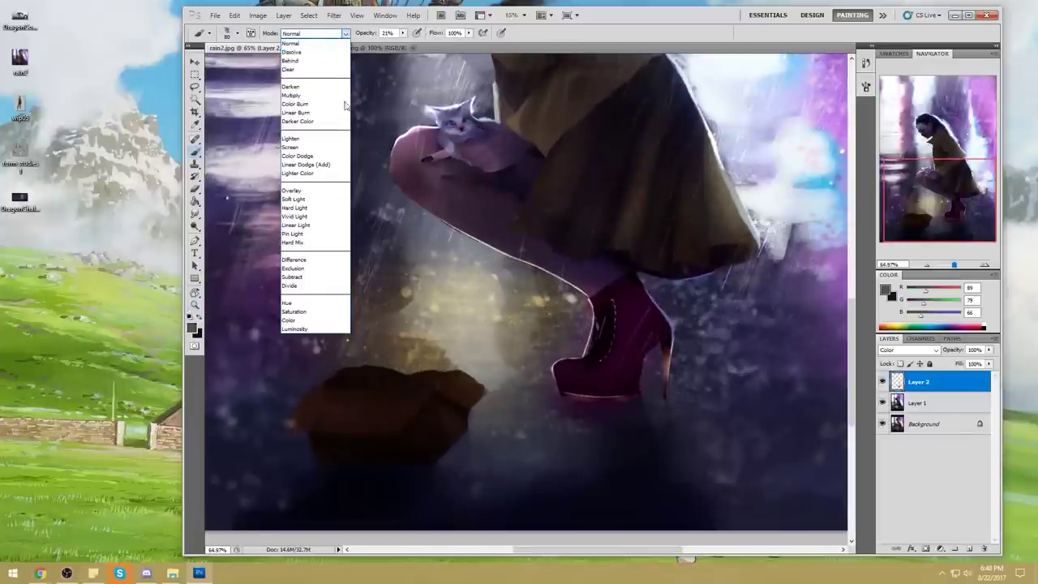
left_click(322, 321)
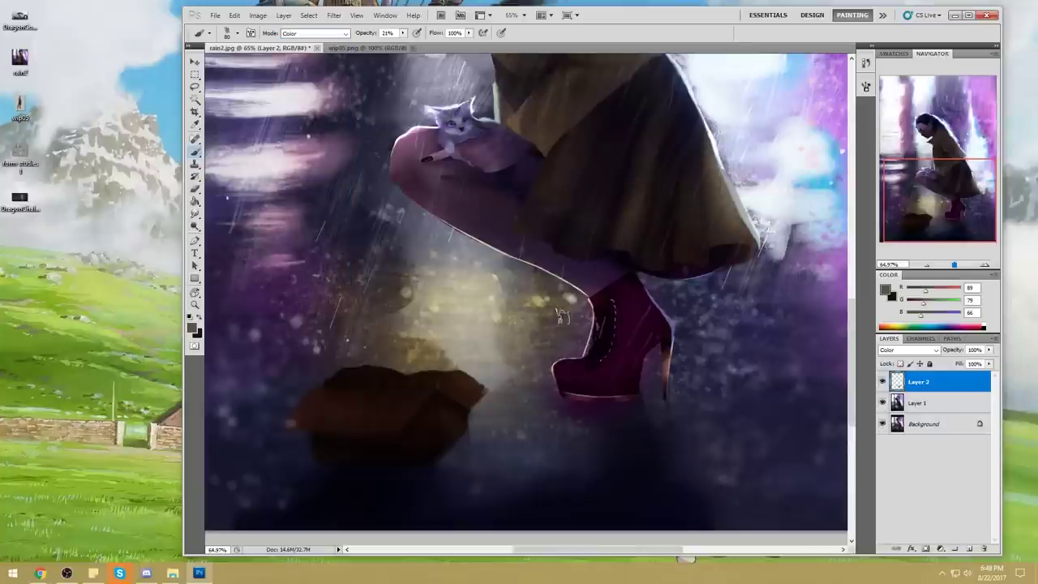
- Raise the brush opacity to 100% and neutralize the magenta spill around the boot and heel with sampled ground tones
left_click_drag(403, 33, 451, 49)
left_click(559, 436, "alt")
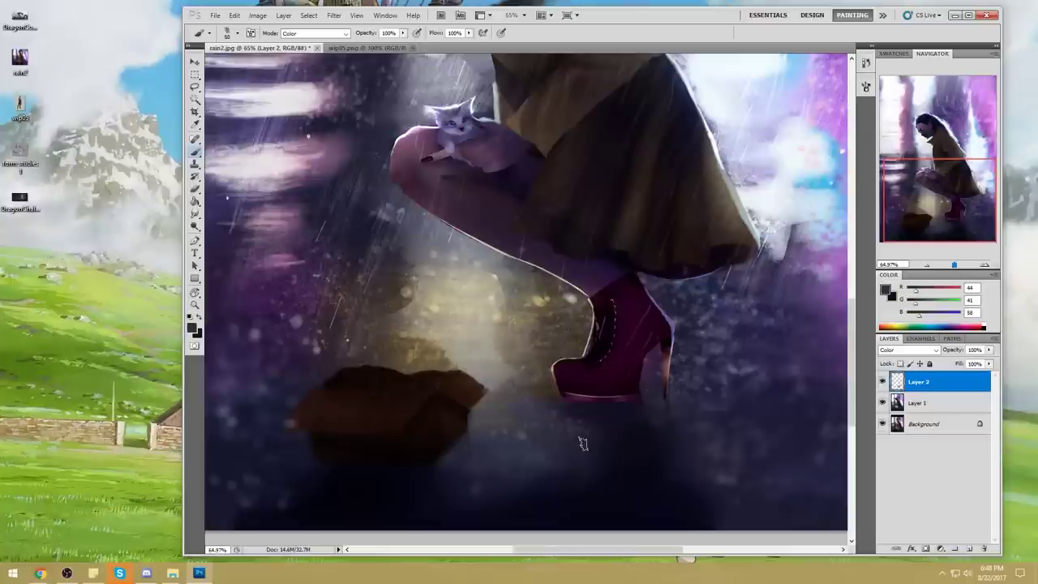
left_click(654, 364, "alt")
left_click(658, 289, "alt")
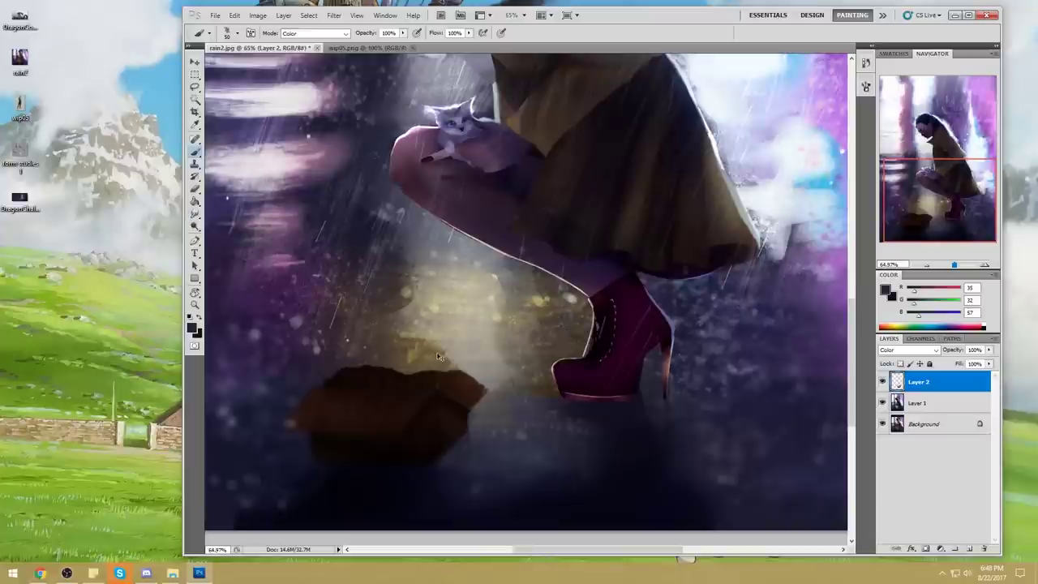
key("ctrl+0")
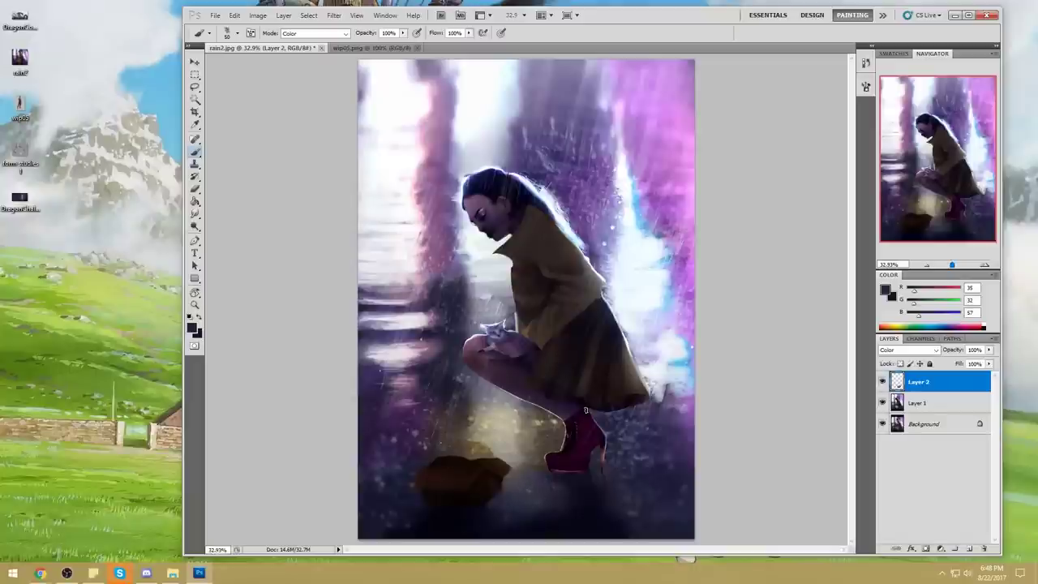
left_click(40, 573)
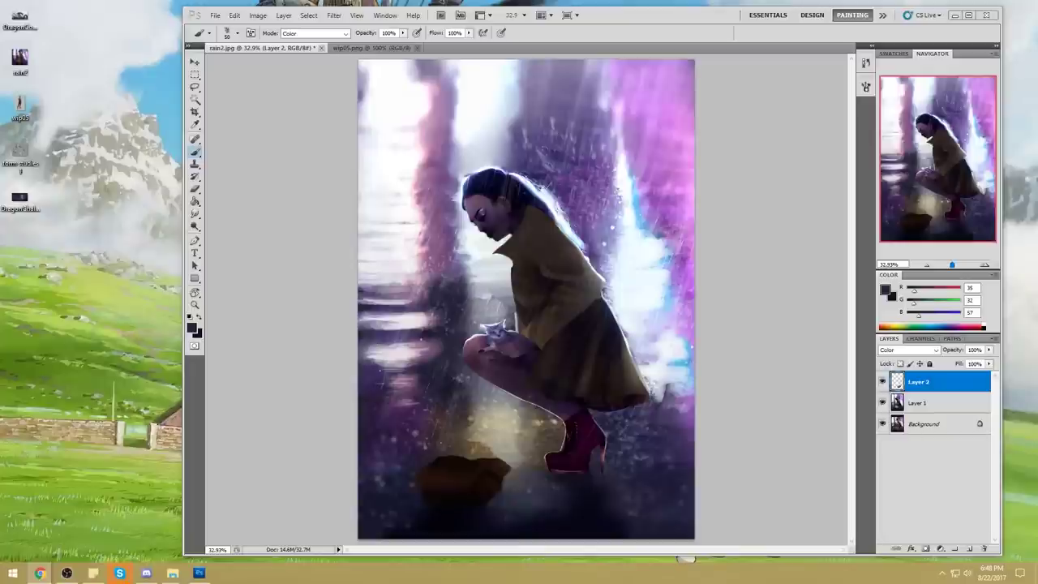
left_click(750, 253)
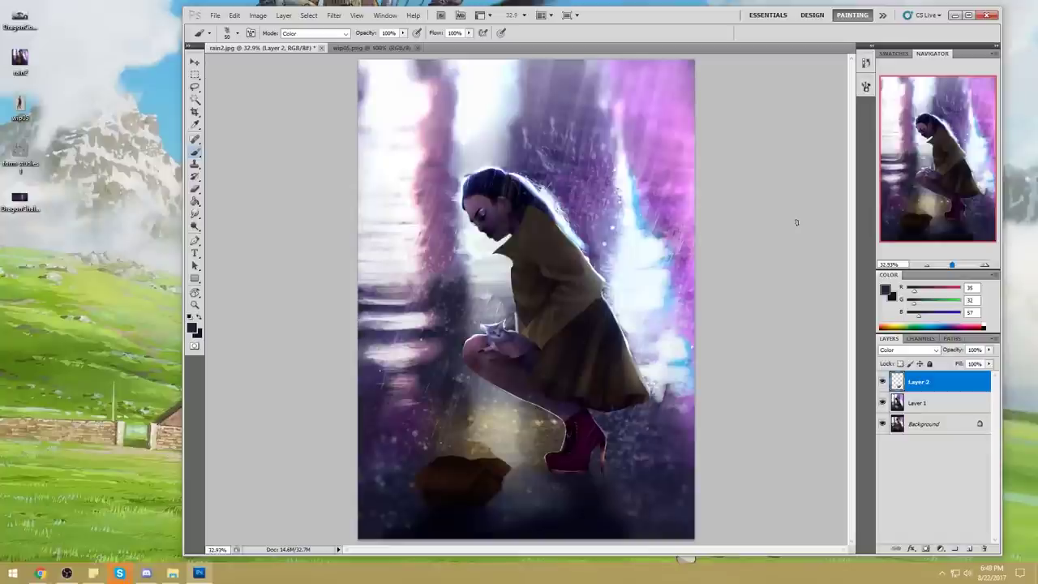
key("ctrl+z")
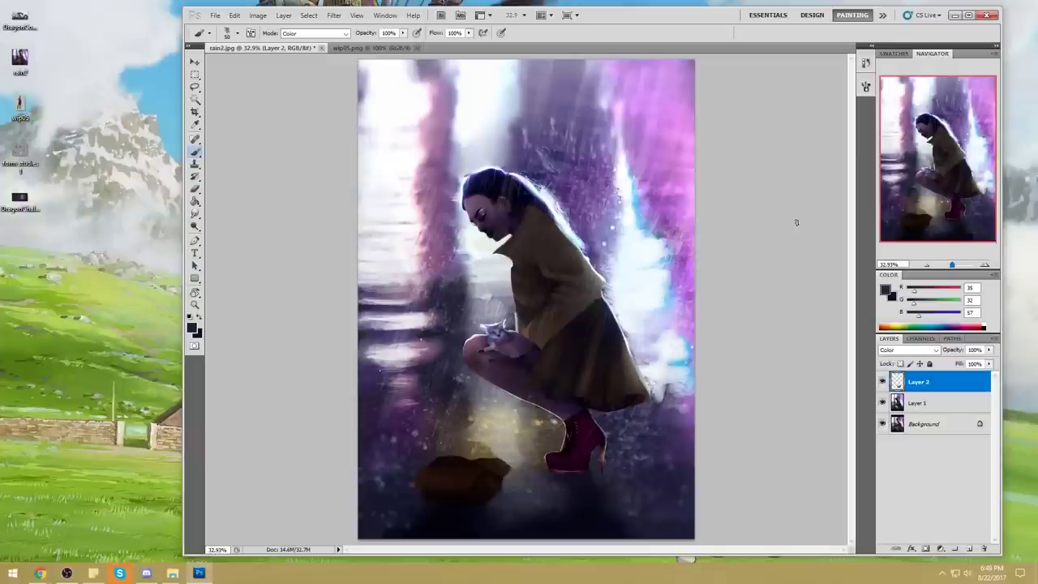
- Merge the color tint layer down into Layer 1 and hide the merged layer to view the original painting
right_click(916, 386)
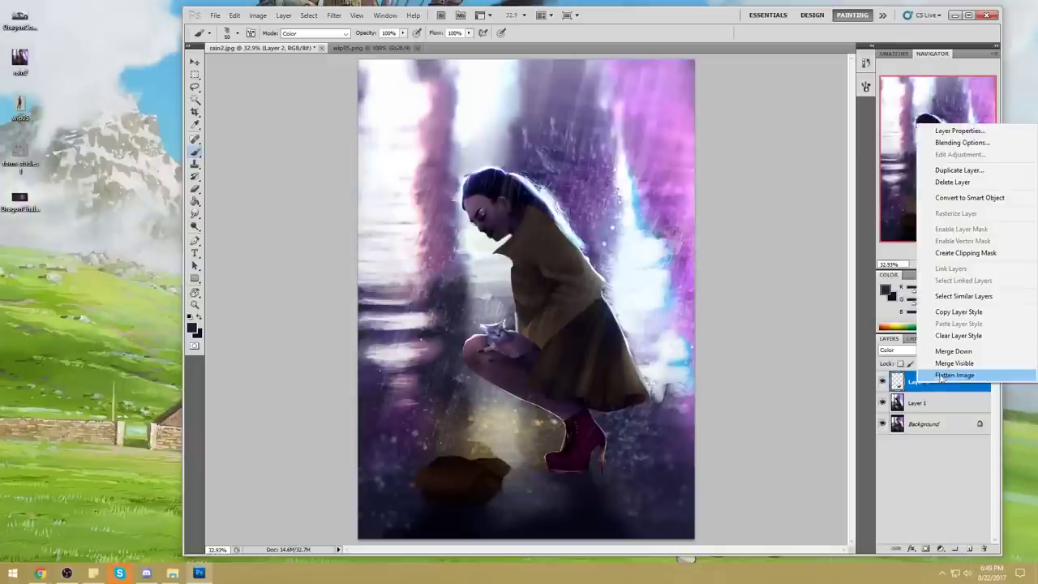
left_click(949, 357)
left_click(883, 383)
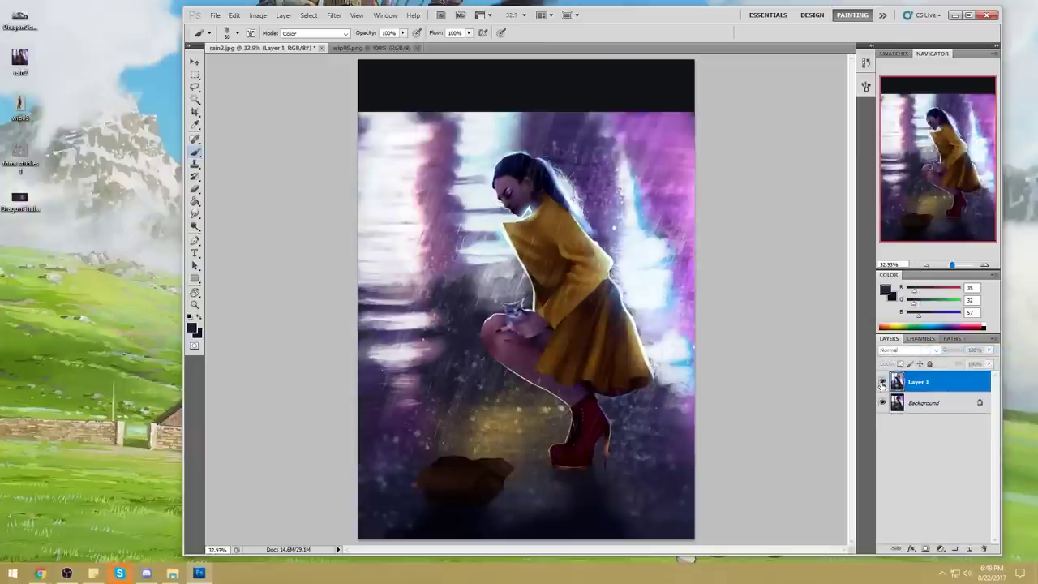
- Toggle Layer 1's visibility repeatedly to compare the reworked painting with the original, leaving the layer shown
left_click(882, 383)
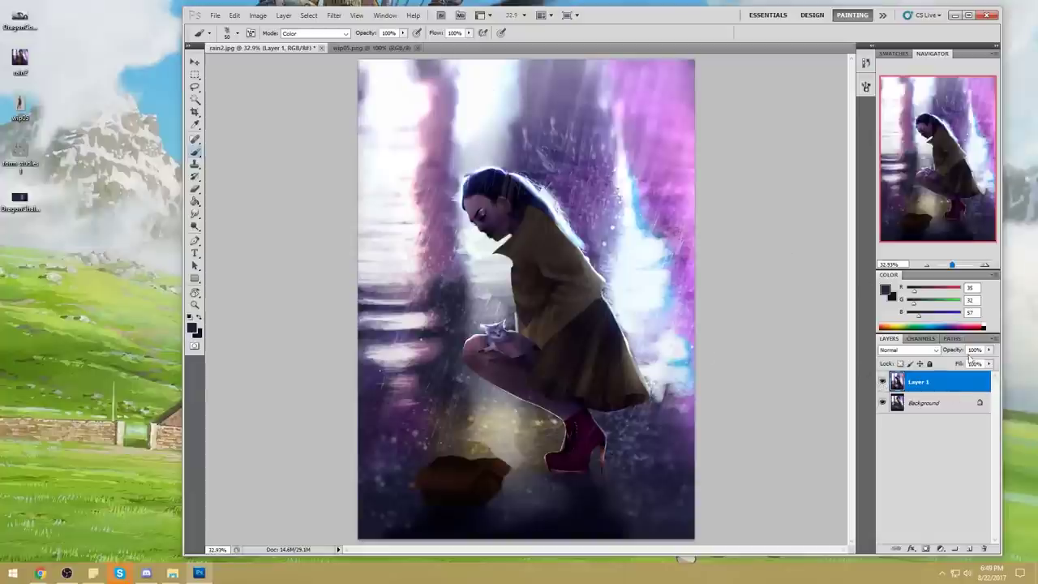
left_click(882, 382)
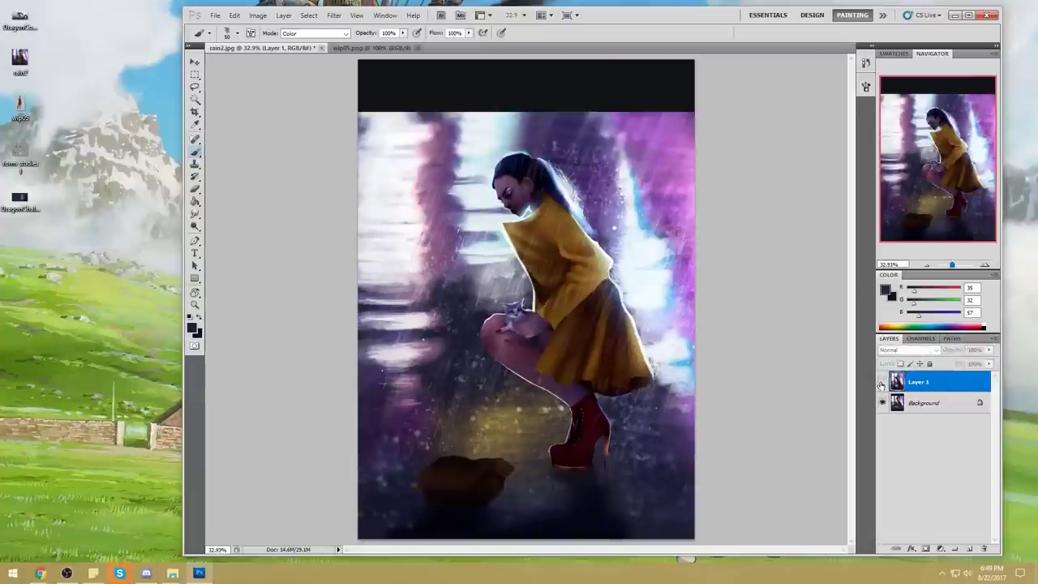
left_click(882, 382)
left_click(881, 383)
left_click(882, 382)
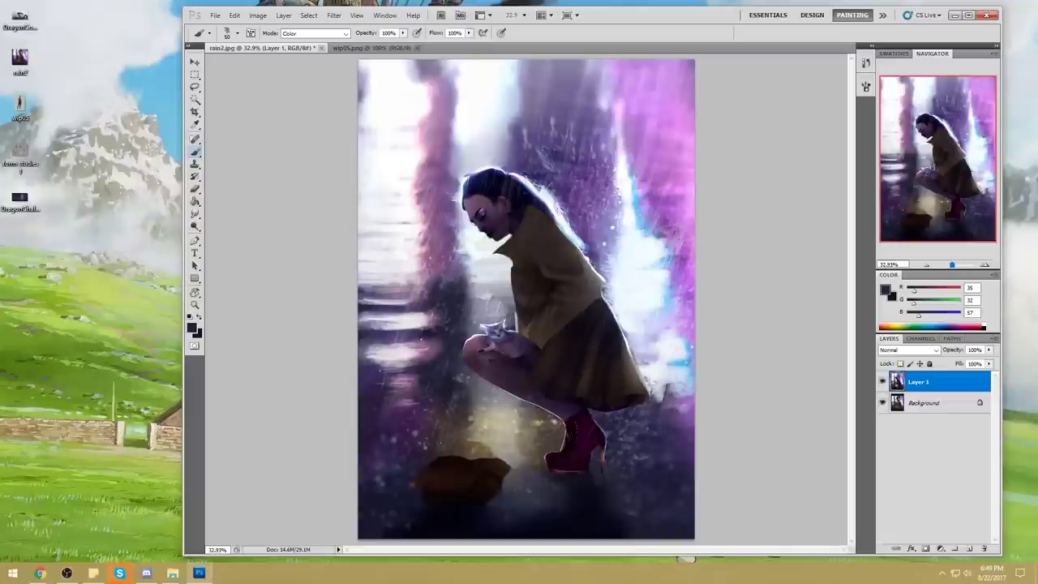
left_click(882, 381)
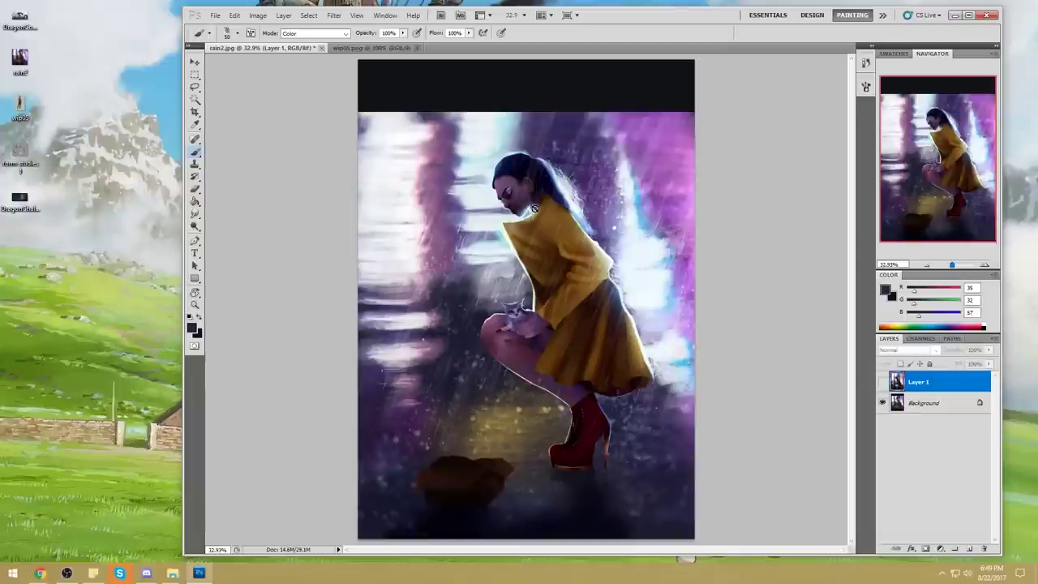
left_click(882, 381)
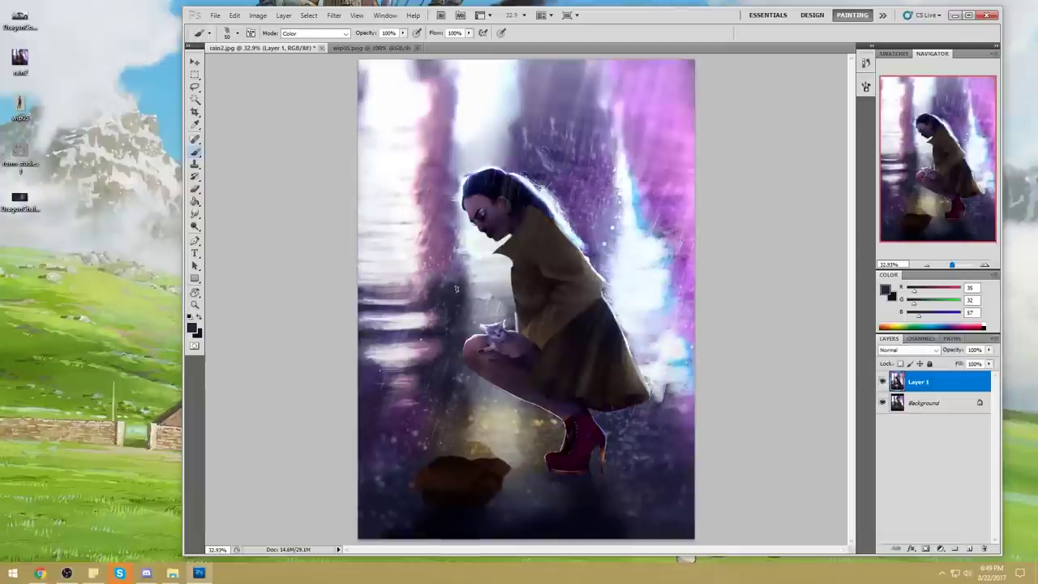
- Flatten the reworked painting into a single Background layer and close rain2.jpg, saving the changes
right_click(947, 386)
left_click(985, 351)
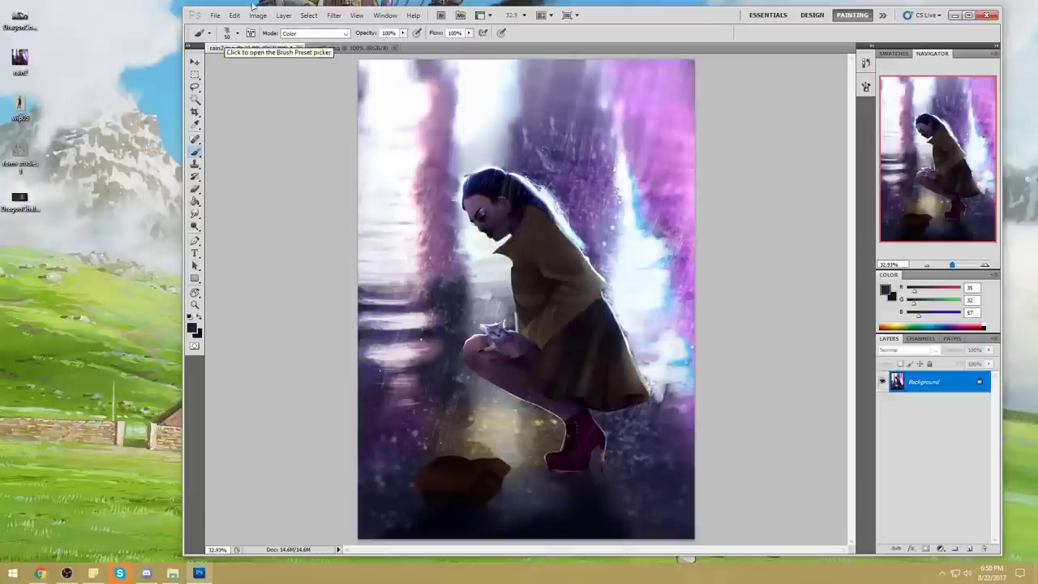
left_click(298, 48)
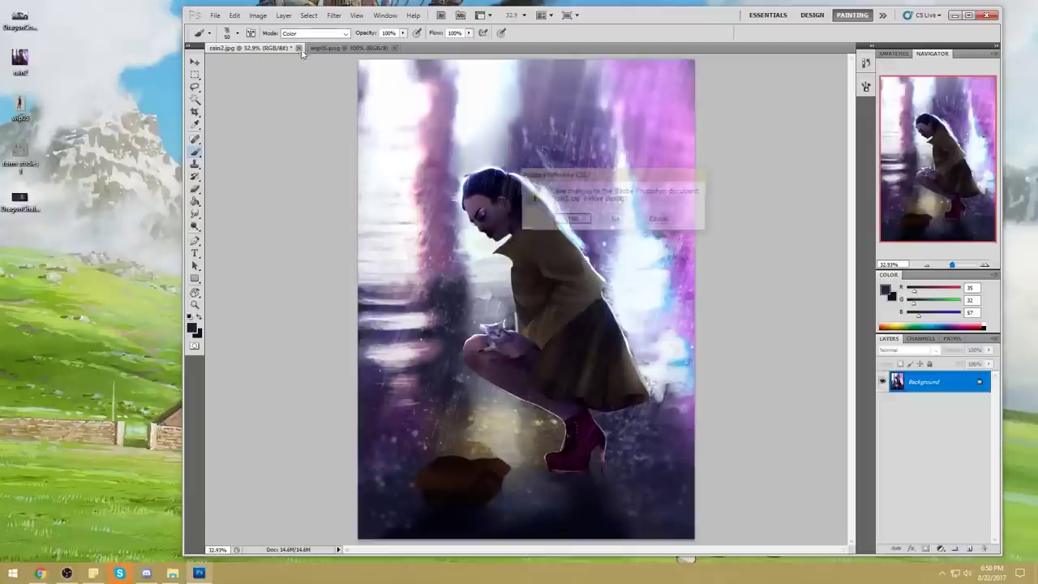
left_click(572, 219)
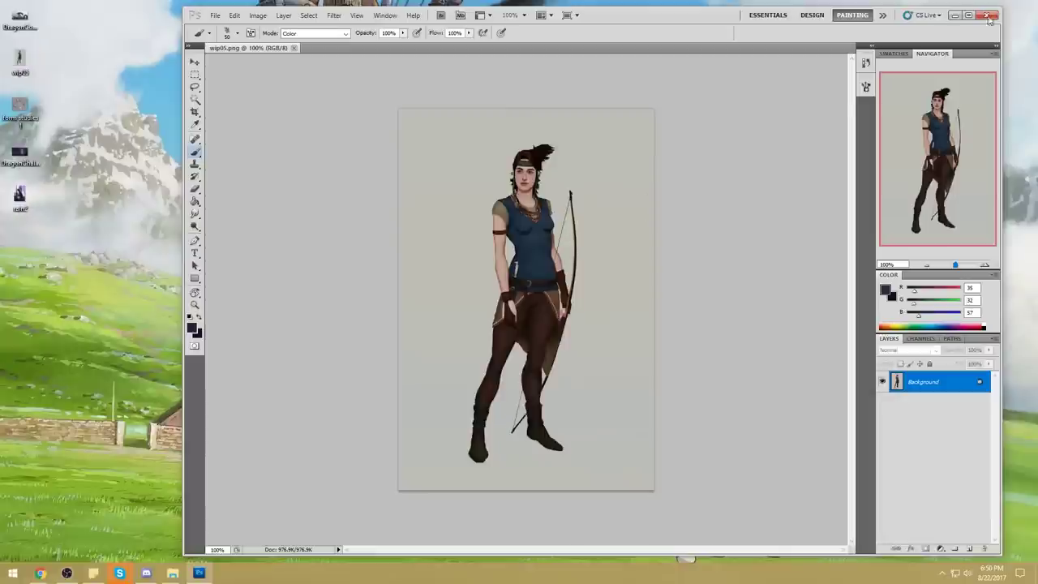
left_click(985, 15)
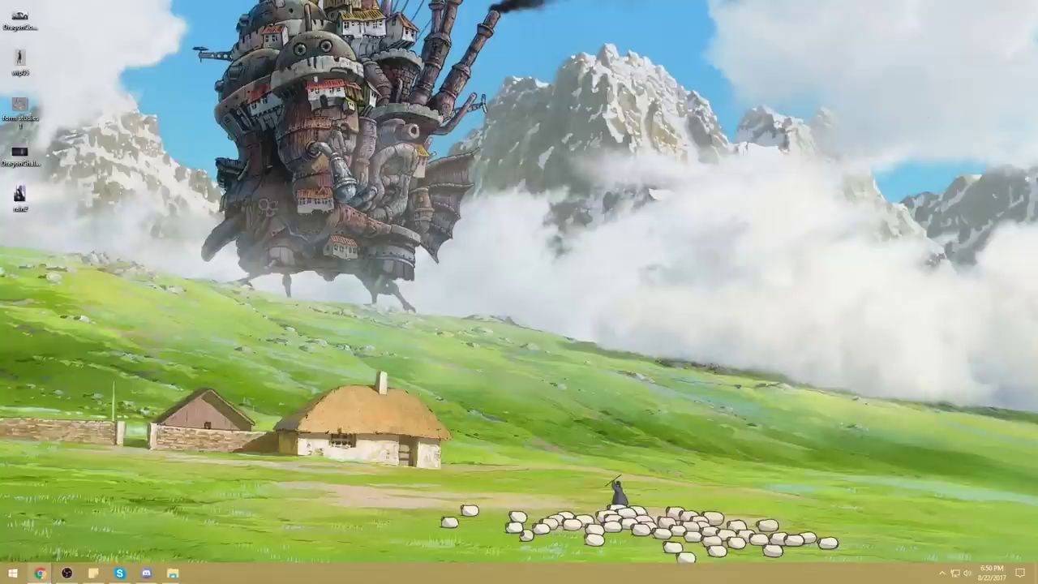
left_click(39, 573)
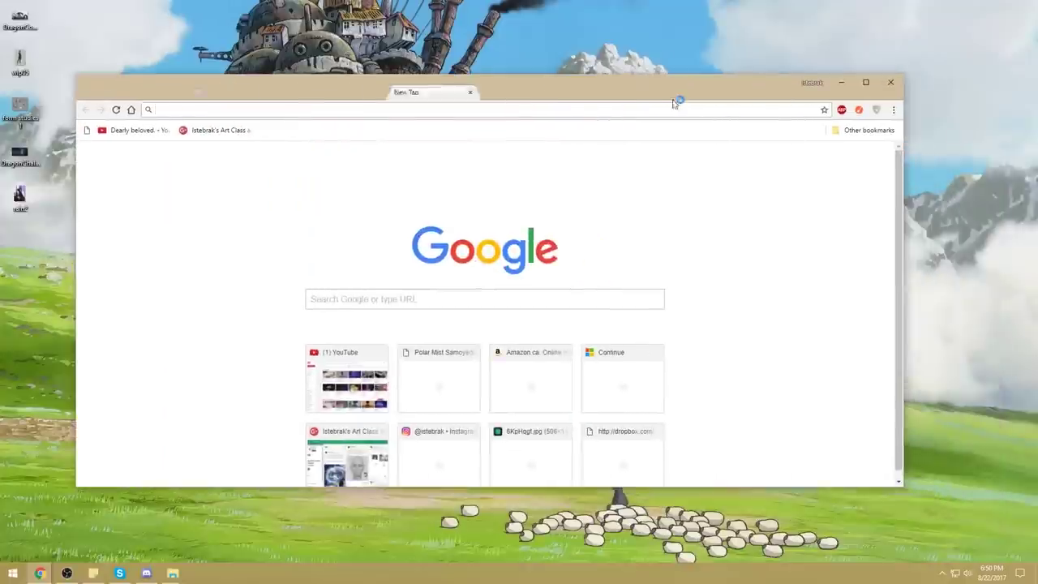
type("www.is")
key("Return")
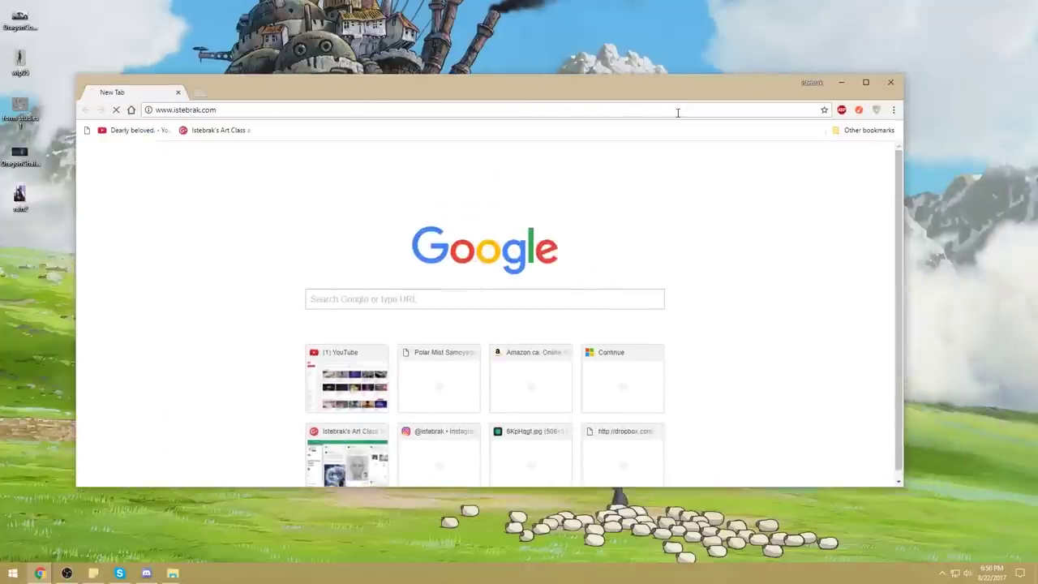
- Open Istebrak's Art Class and Critique Community in a second browser tab, maximize the window and look through its posts and categories
right_click(725, 256)
left_click(757, 267)
left_click(241, 93)
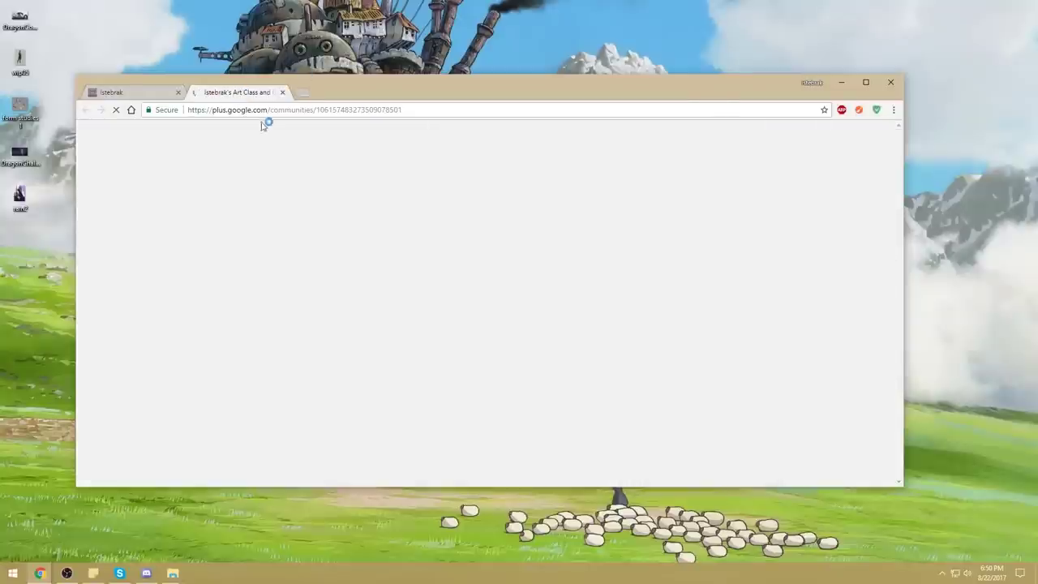
double_click(365, 90)
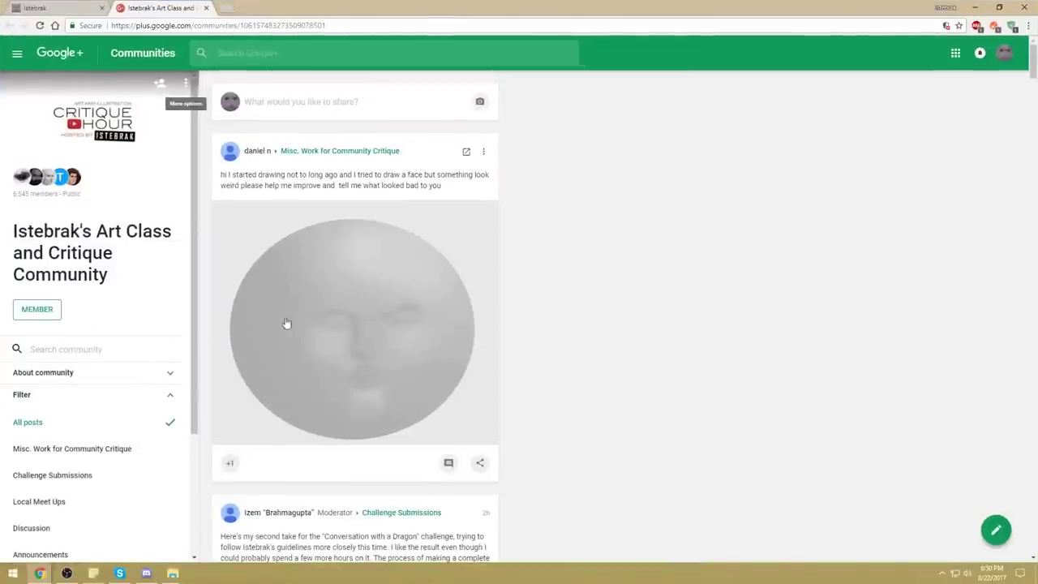
scroll(303, 329, "down", 3)
scroll(111, 478, "down", 1)
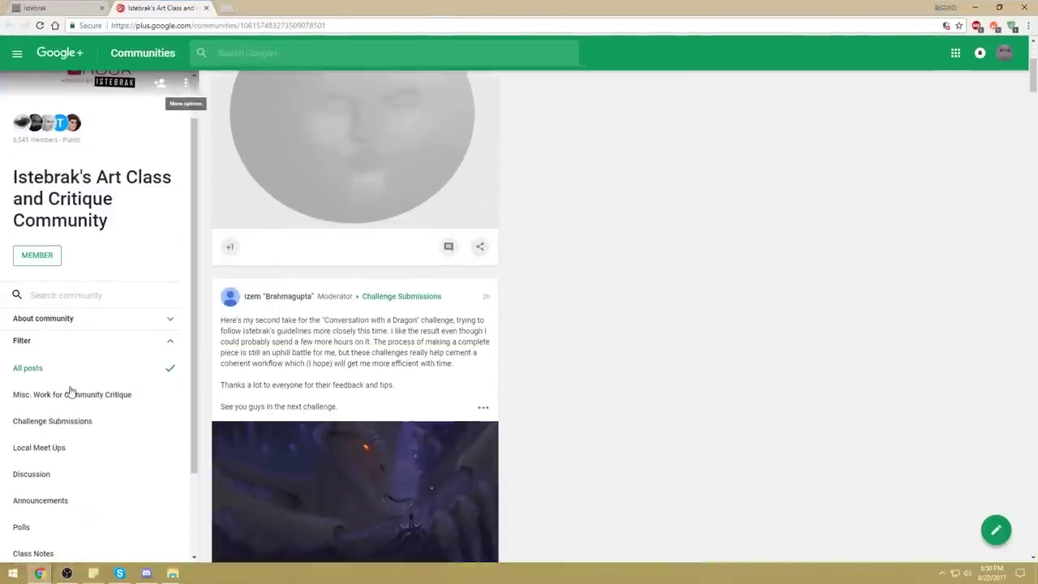
- Restore the browser window to its smaller size, close the community tab and exit Chrome
double_click(317, 7)
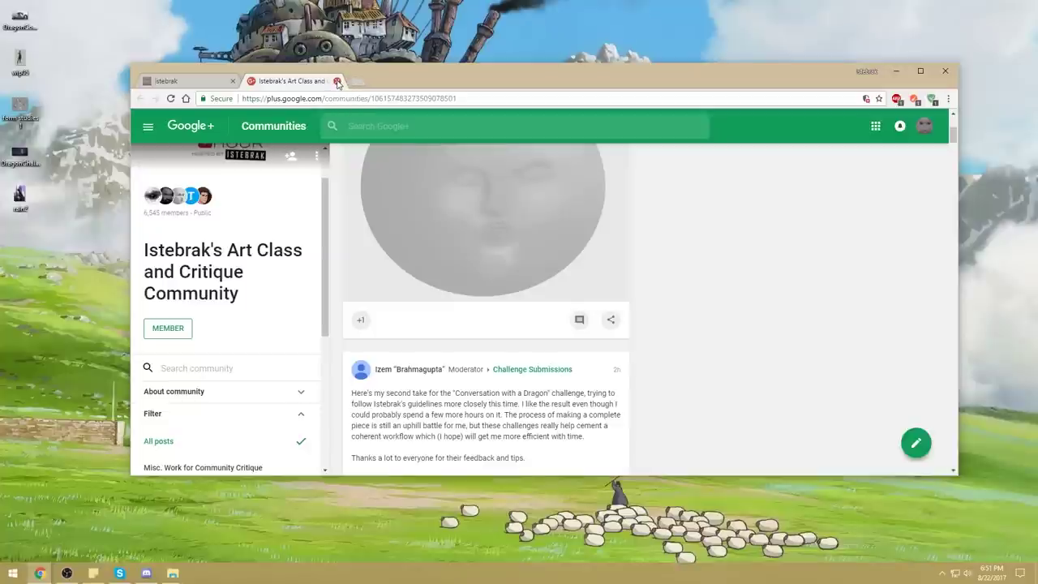
left_click(338, 82)
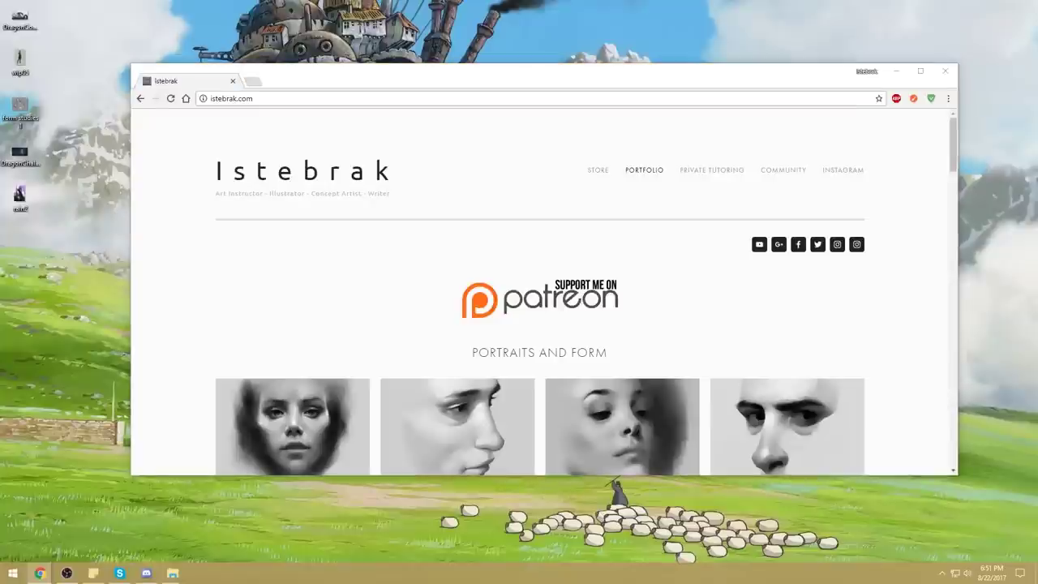
left_click(633, 72)
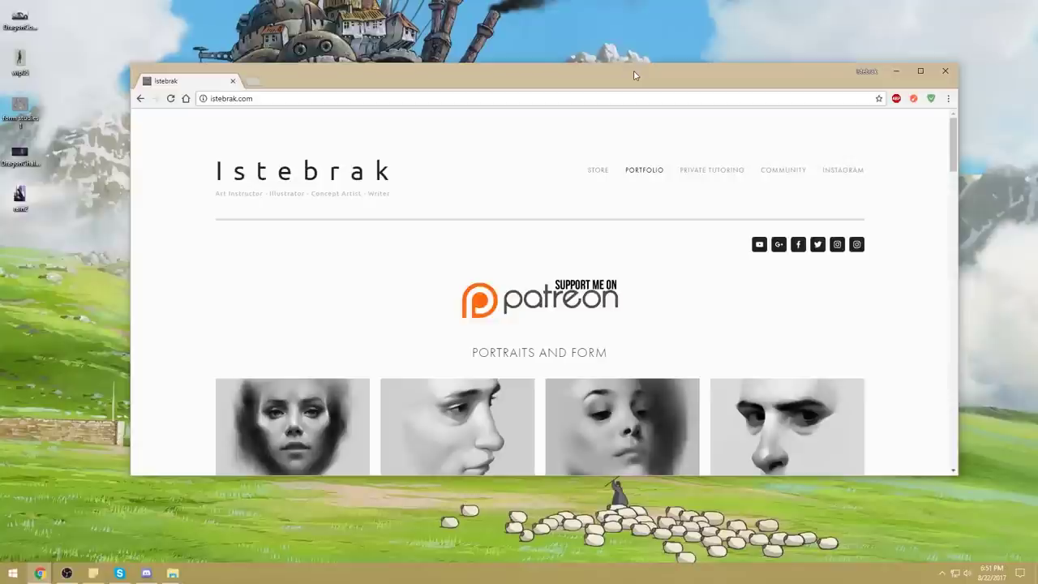
left_click(944, 71)
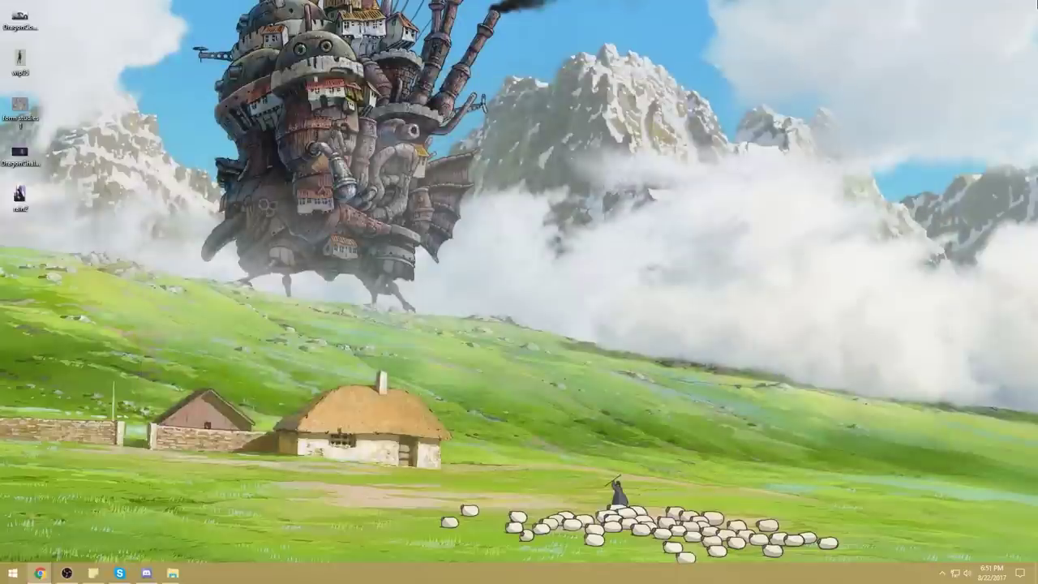